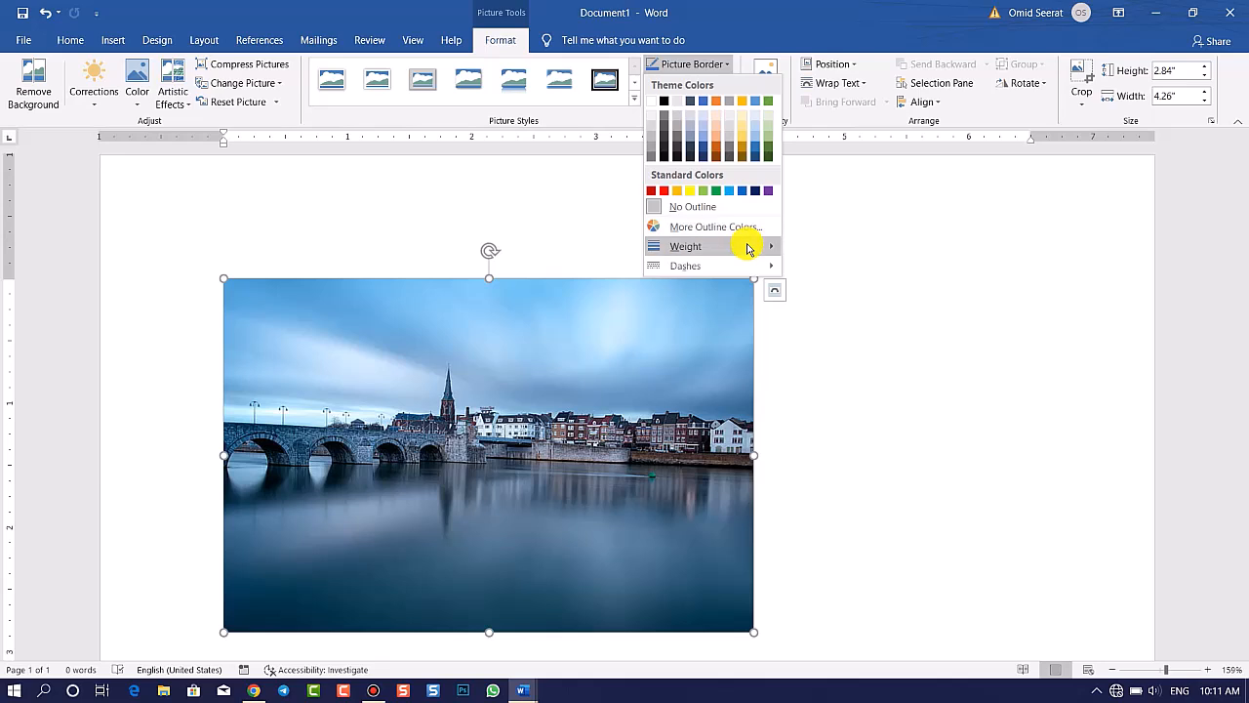
Give the picture a light blue border with a weight of 4½ pt
mouse_move(748, 249)
left_click(868, 359)
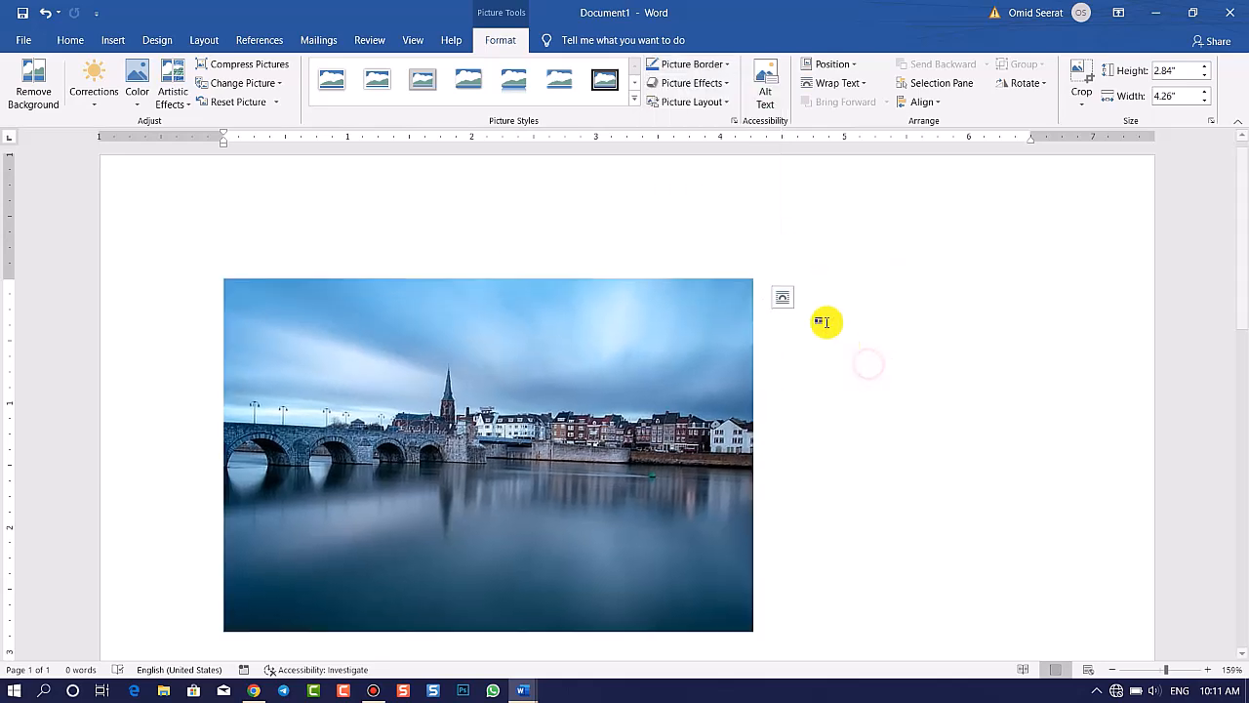
left_click(720, 66)
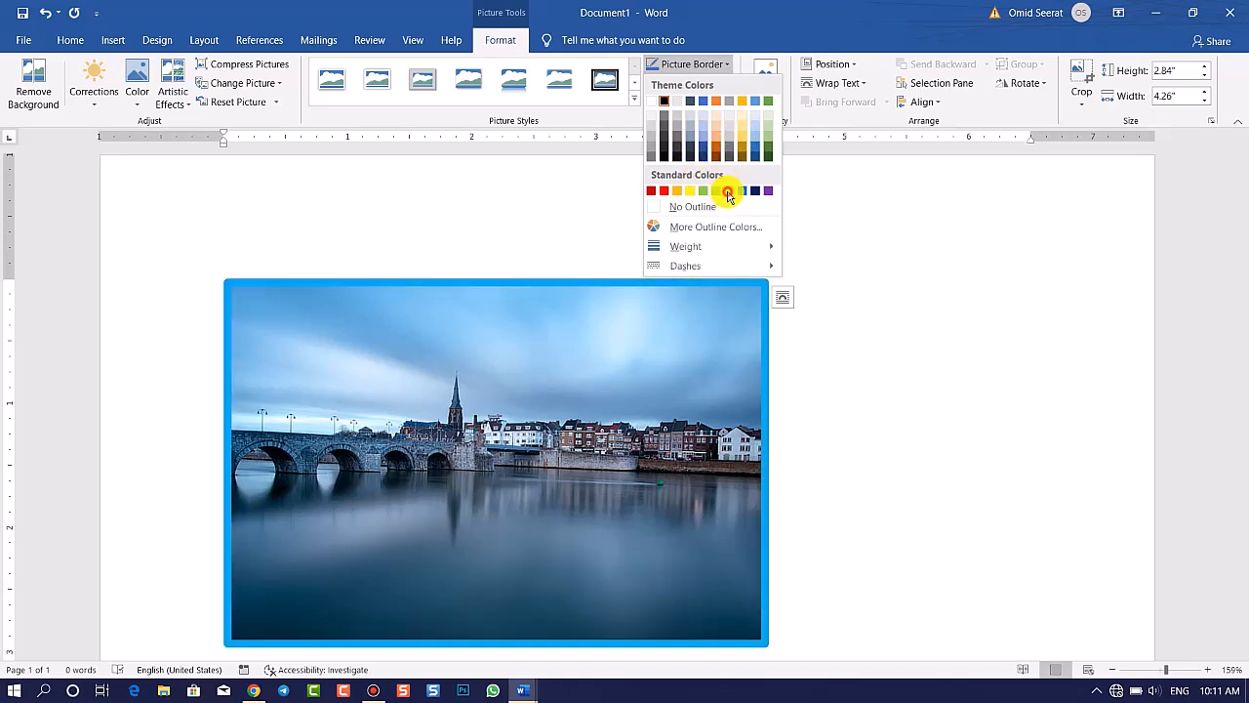
left_click(728, 190)
Change the picture border to a custom orange-brown outline colour
left_click(709, 71)
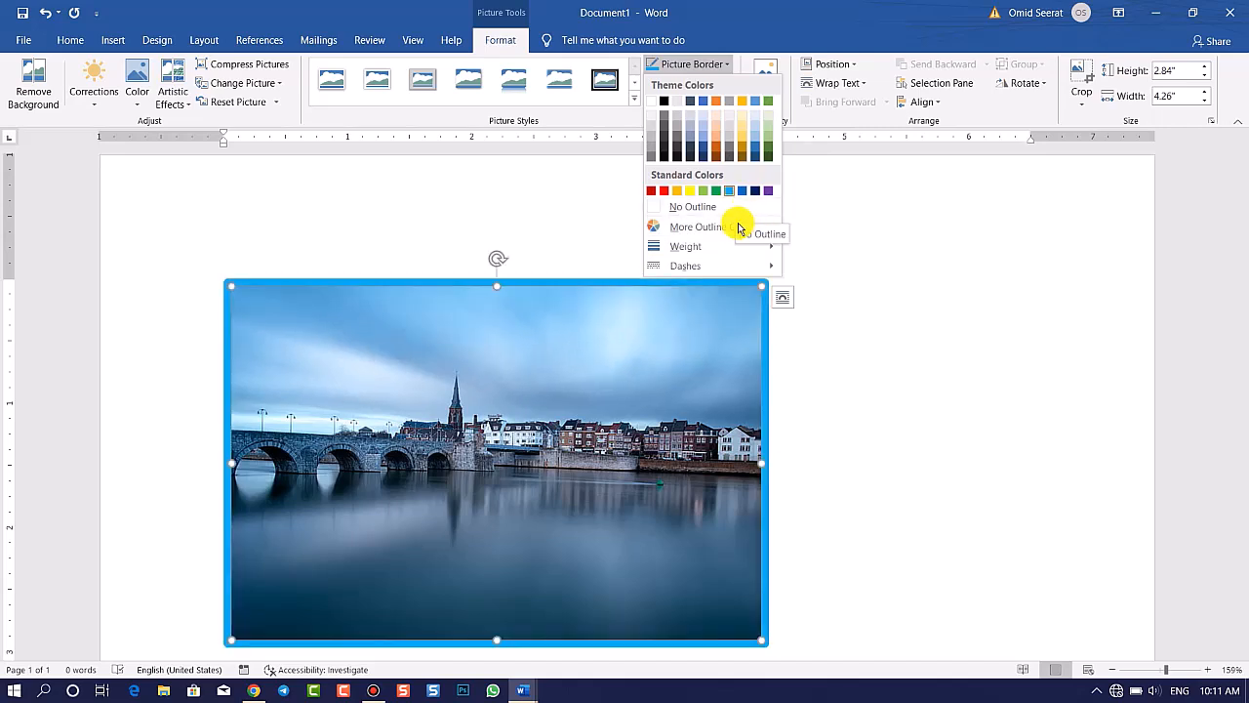
left_click(727, 228)
left_click_drag(583, 261, 546, 260)
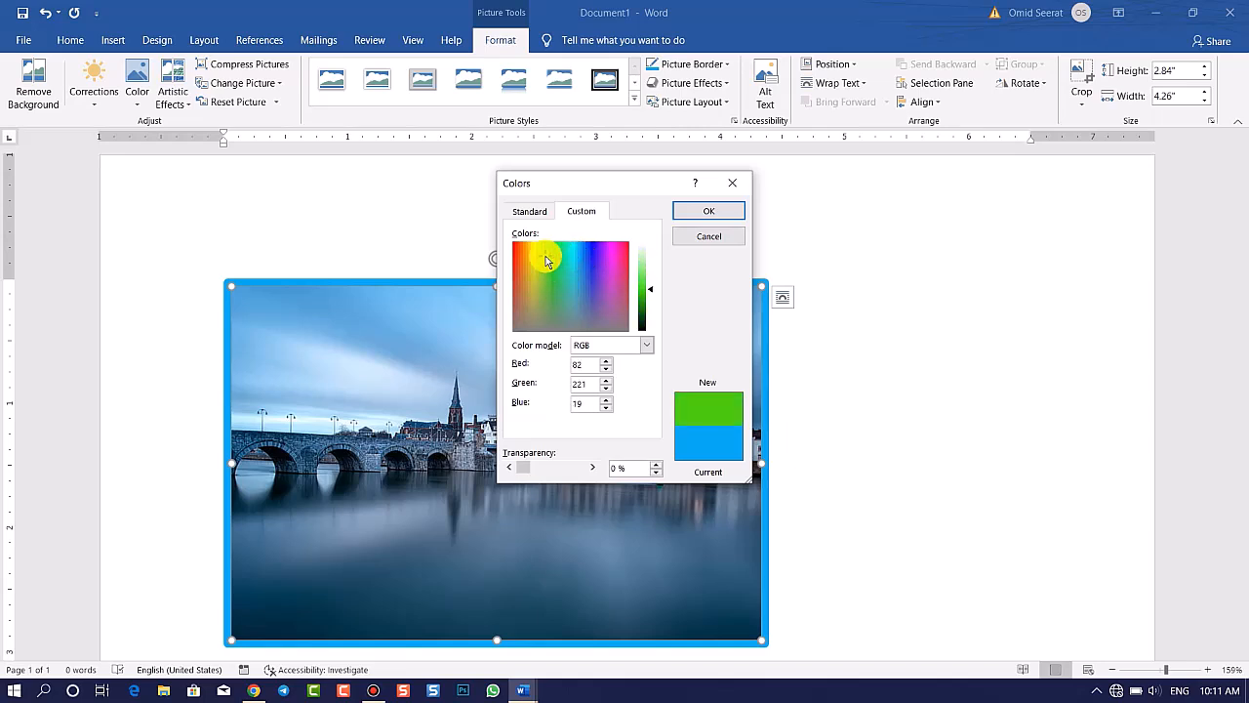
left_click(704, 212)
Set the picture border's weight to 3 pt and its dash style to long dashes
left_click(721, 63)
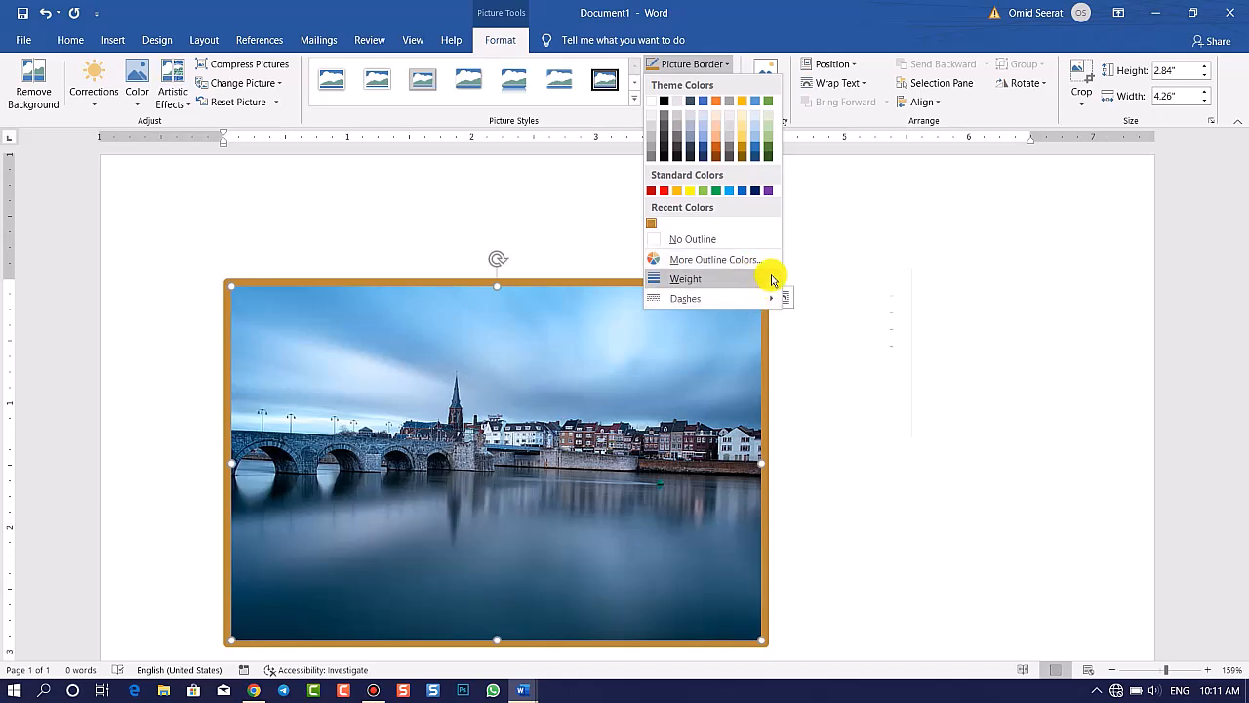
mouse_move(751, 280)
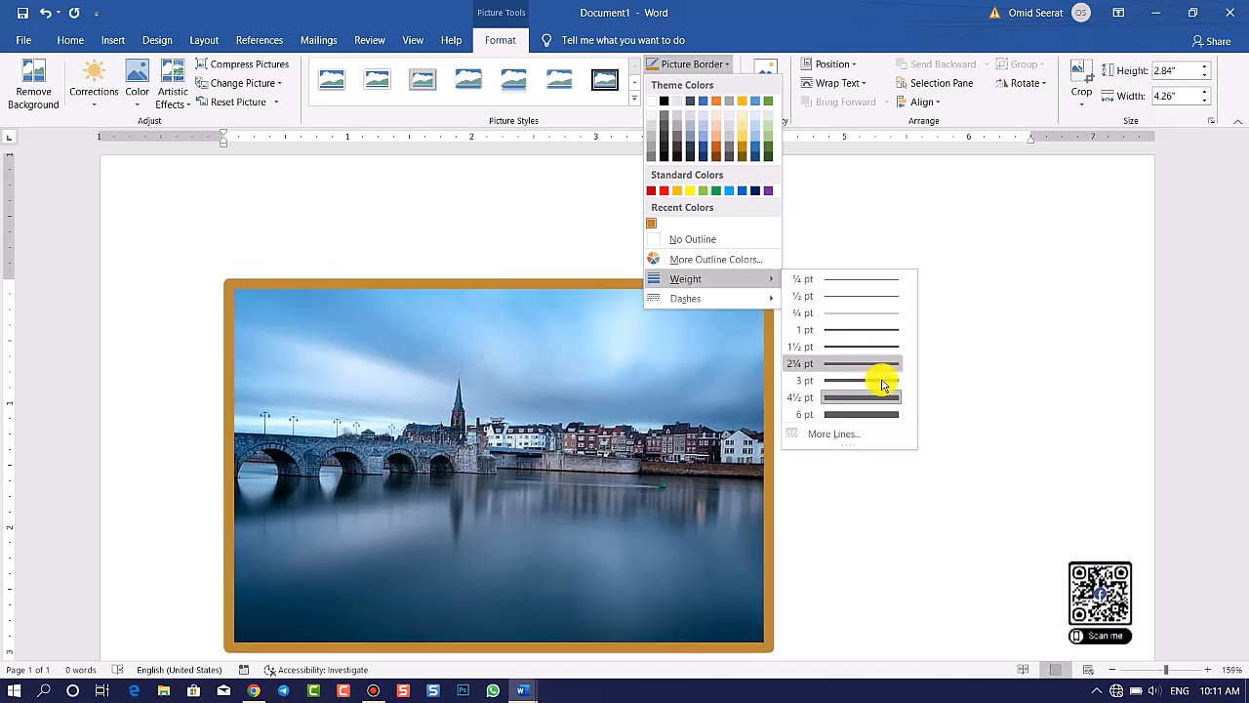
left_click(872, 379)
left_click(718, 65)
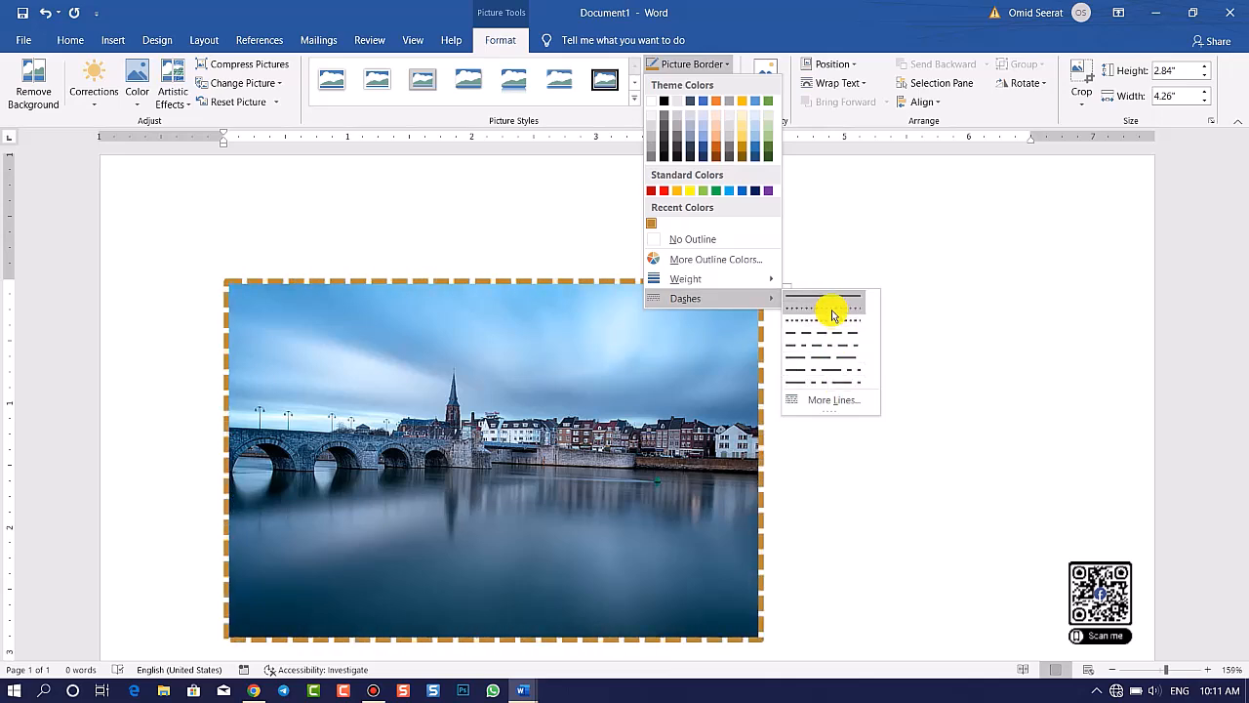
left_click(826, 356)
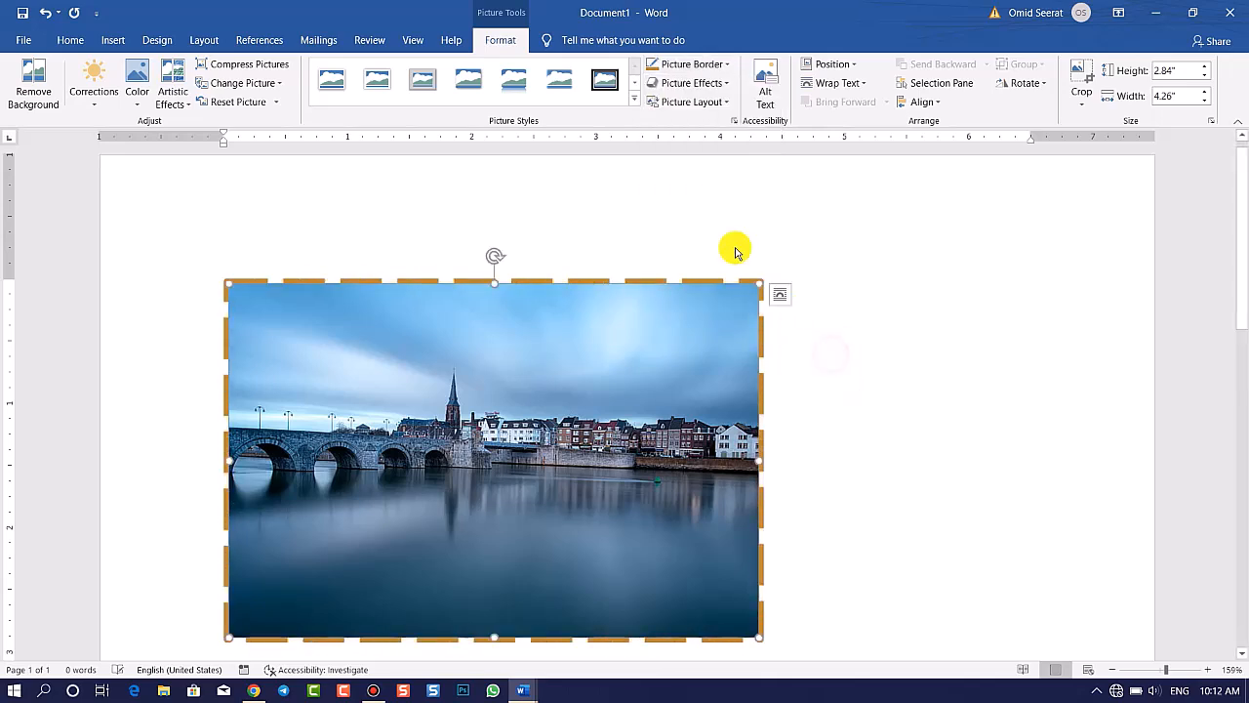
left_click(707, 69)
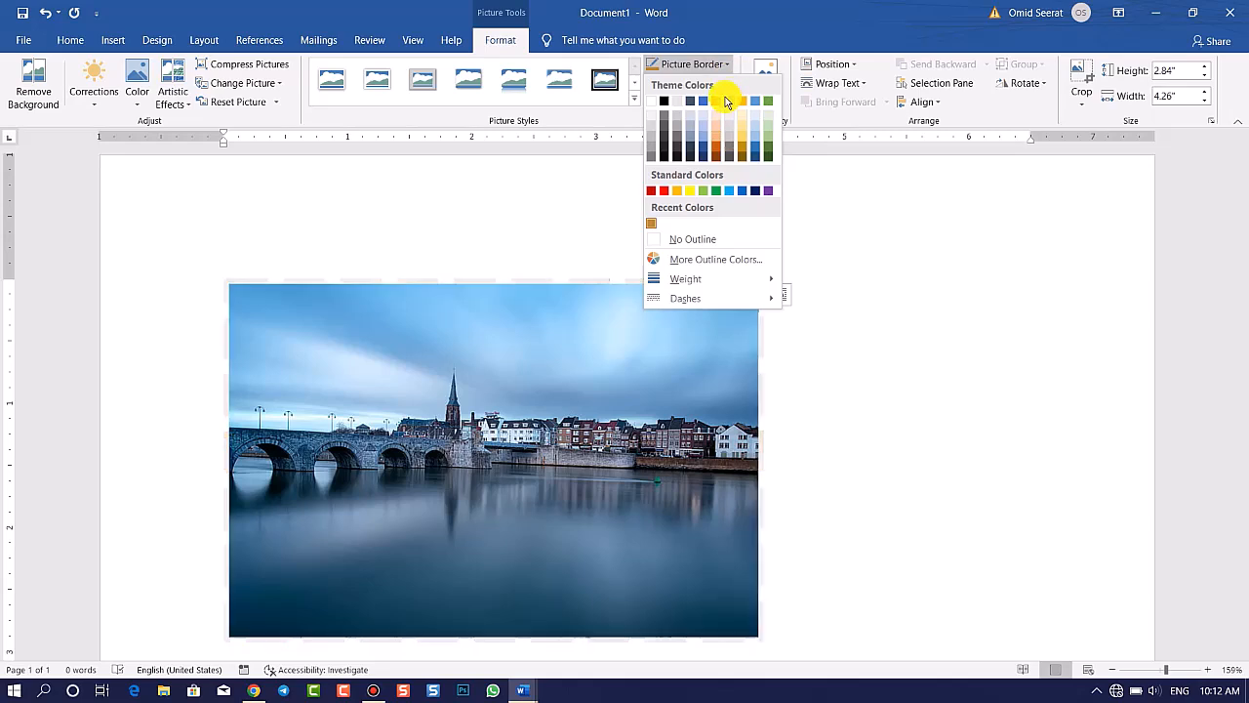
left_click(812, 182)
Preview the preset, shadow, reflection and glow effects on the picture
left_click(719, 93)
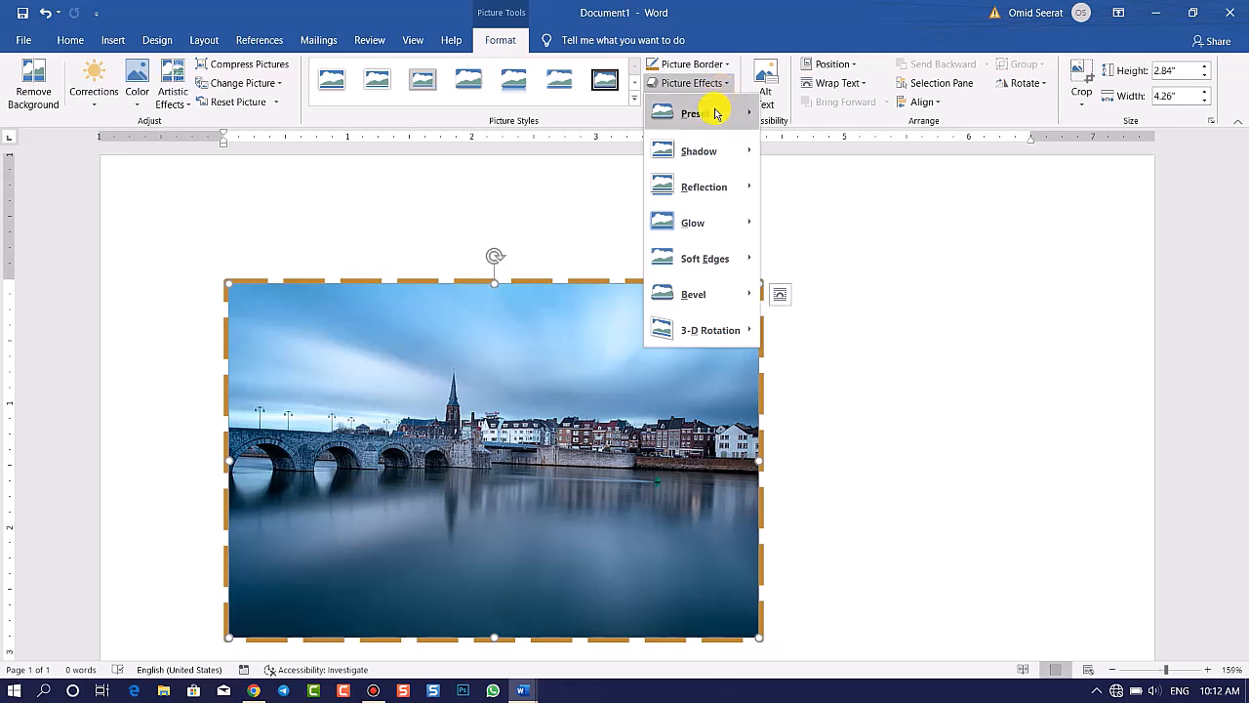
mouse_move(714, 114)
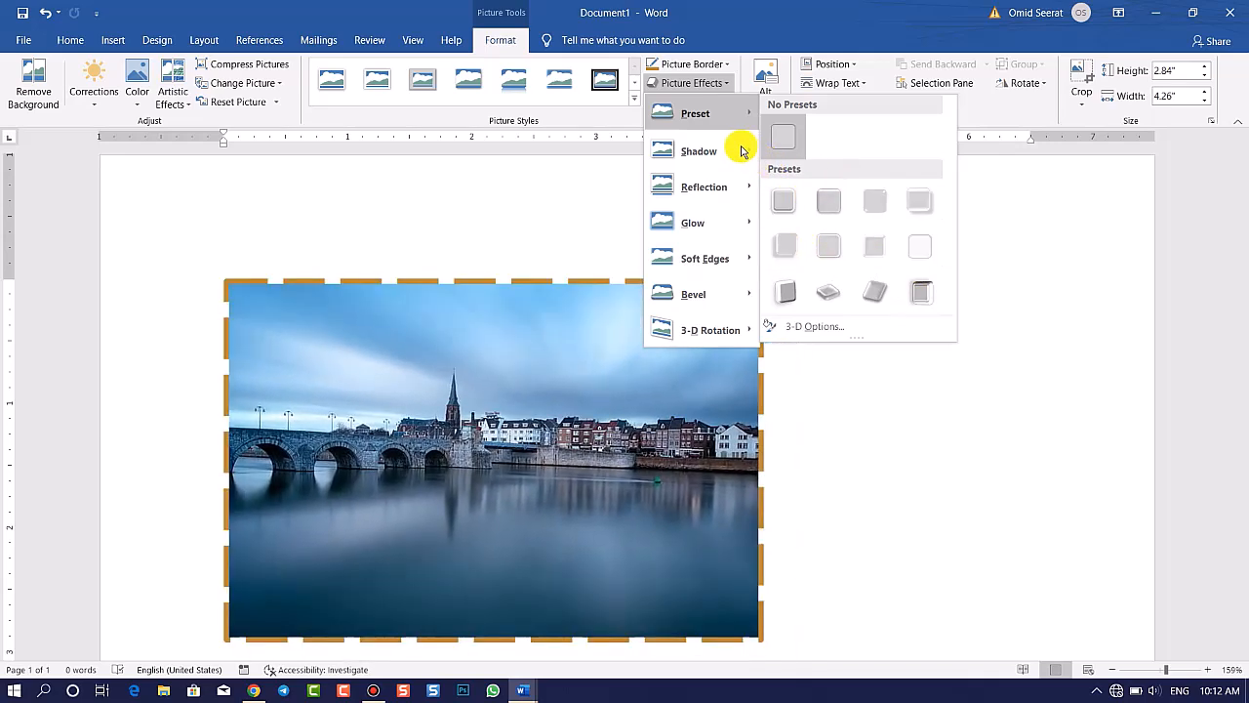
mouse_move(744, 155)
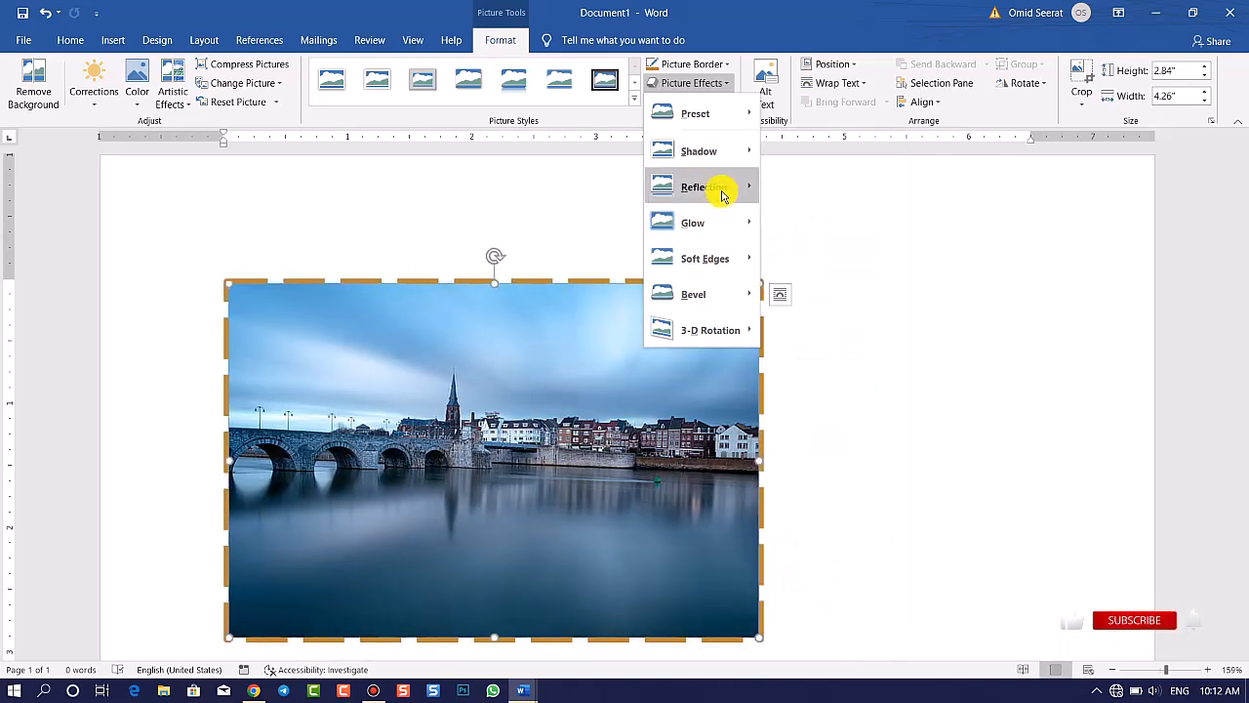
mouse_move(722, 195)
scroll(573, 406, "down", 5)
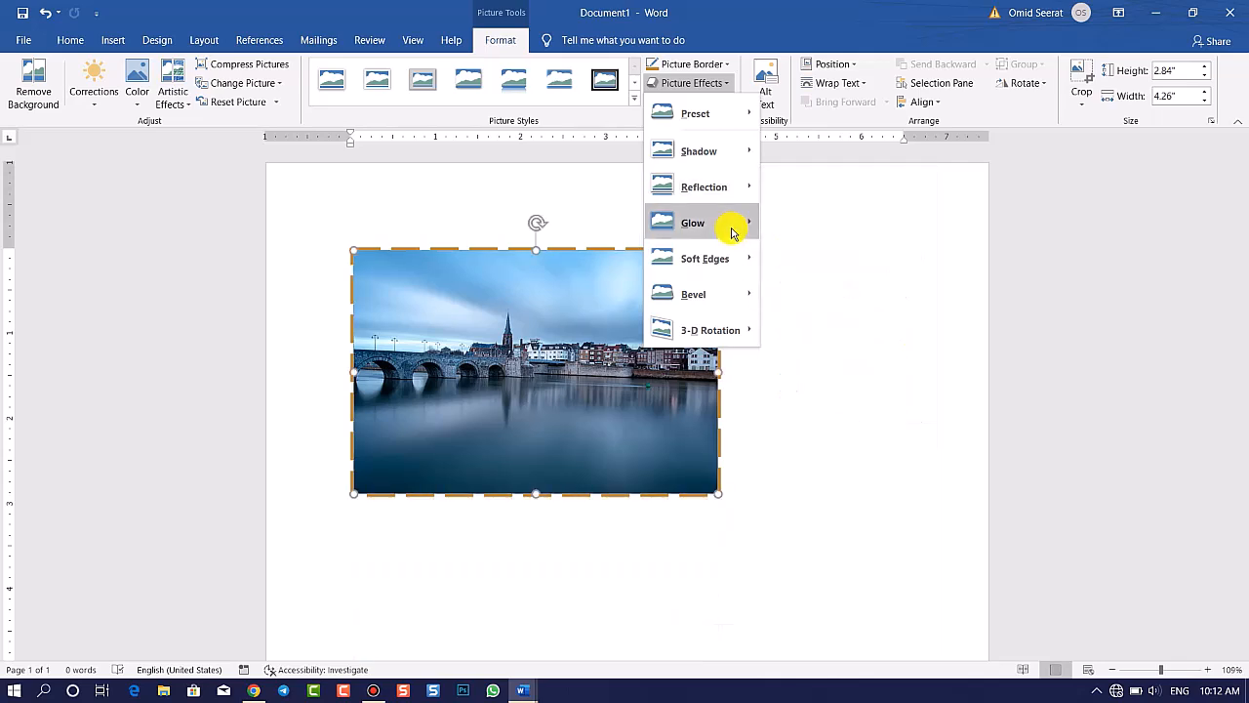
mouse_move(731, 225)
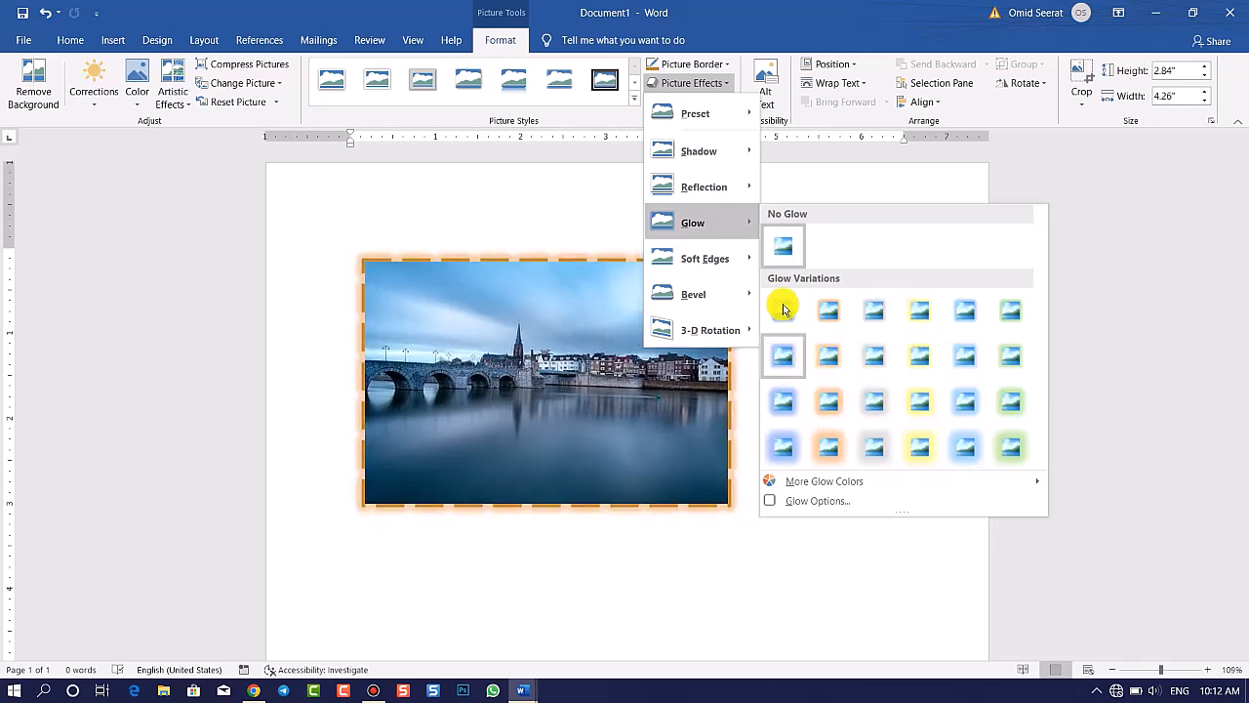
Apply the strongest soft edges variation to the picture
mouse_move(734, 267)
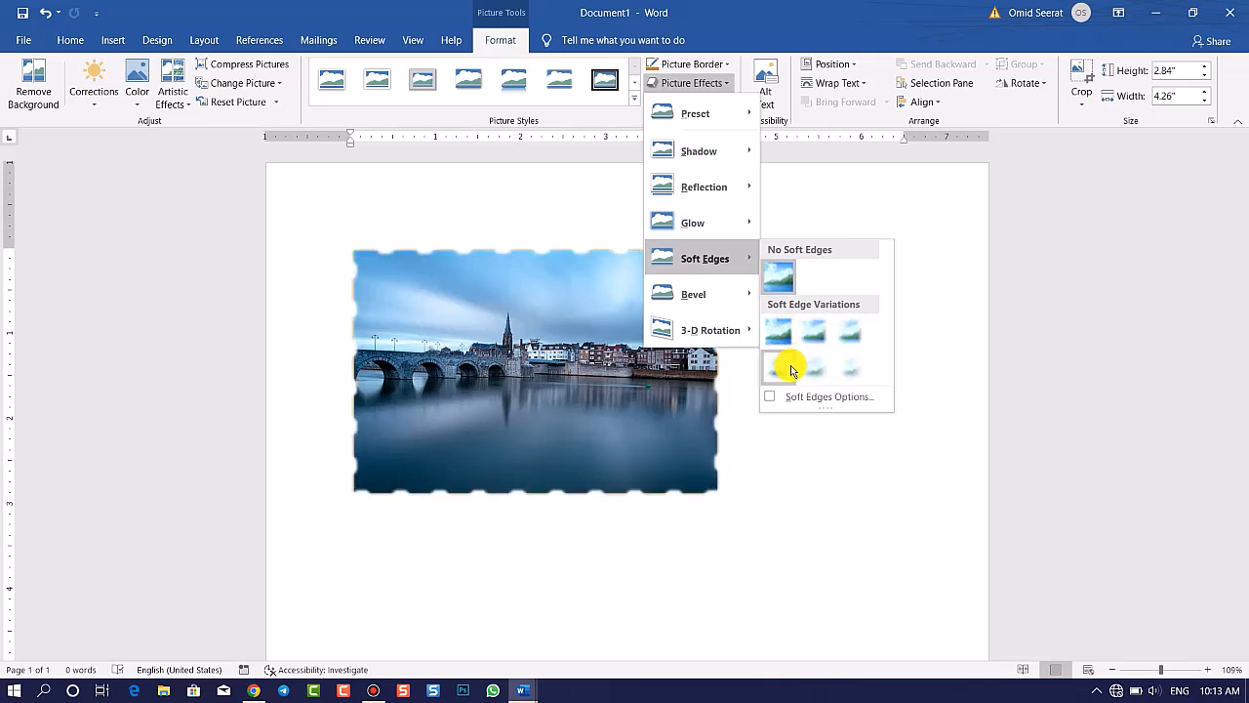
left_click(862, 372)
left_click(918, 245)
left_click_drag(596, 466, 635, 343)
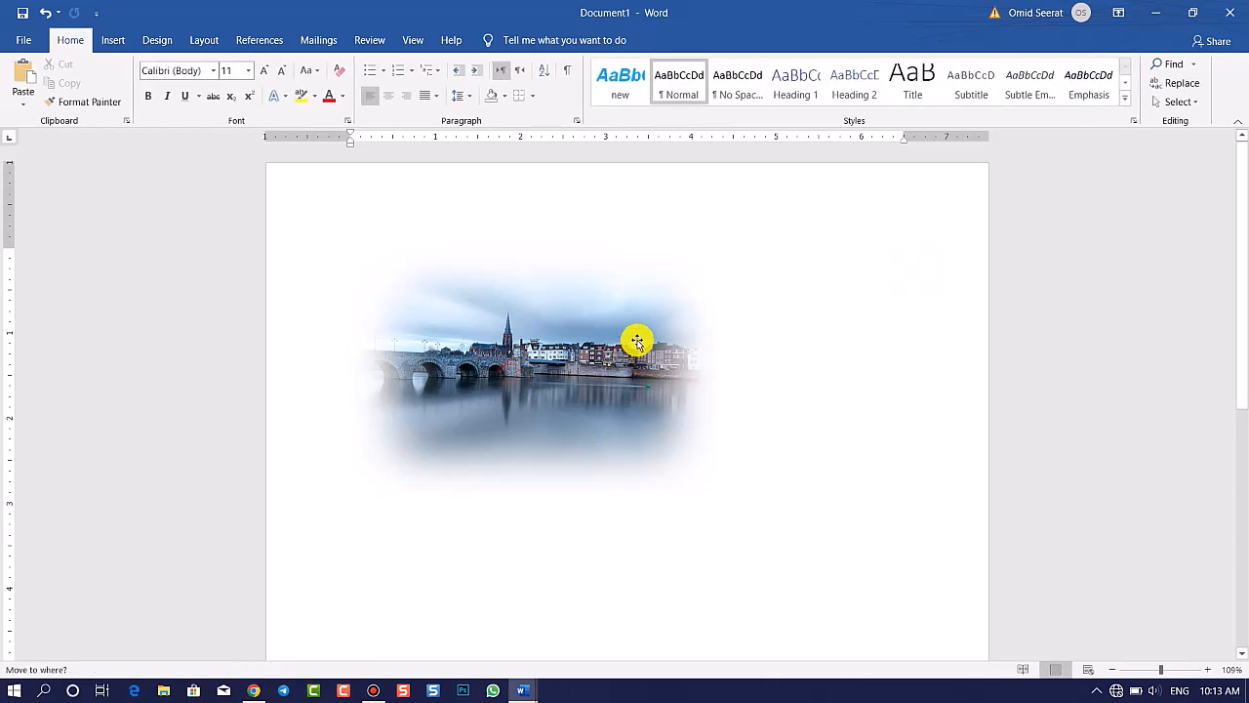
left_click(636, 343)
Remove the soft edges effect from the picture
left_click(498, 41)
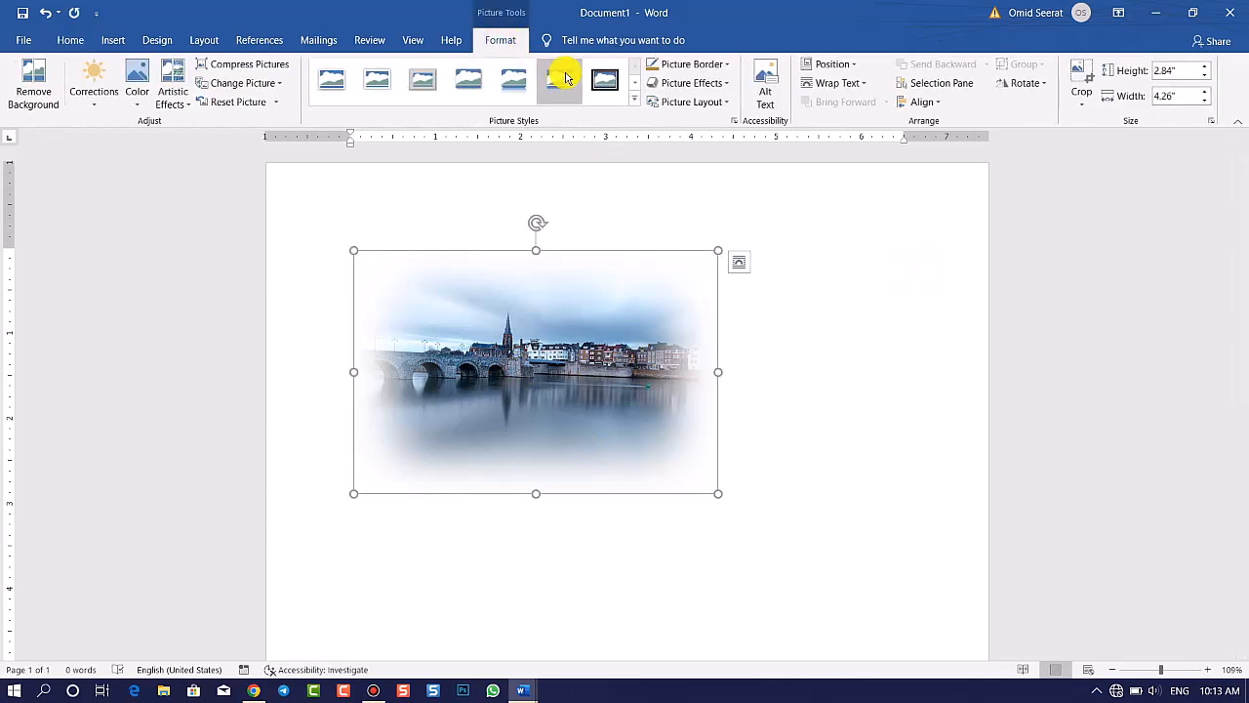
left_click(709, 86)
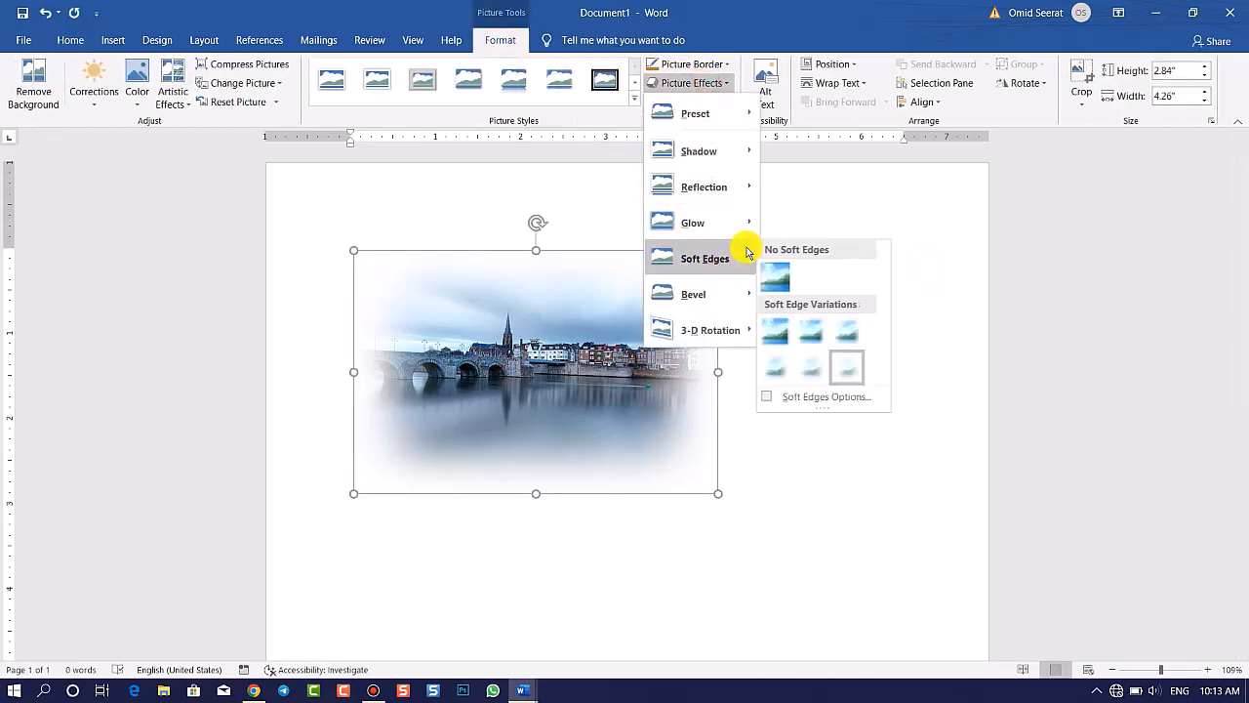
left_click(779, 275)
Preview the bevel and 3-D rotation effects on the picture without applying any
left_click(697, 83)
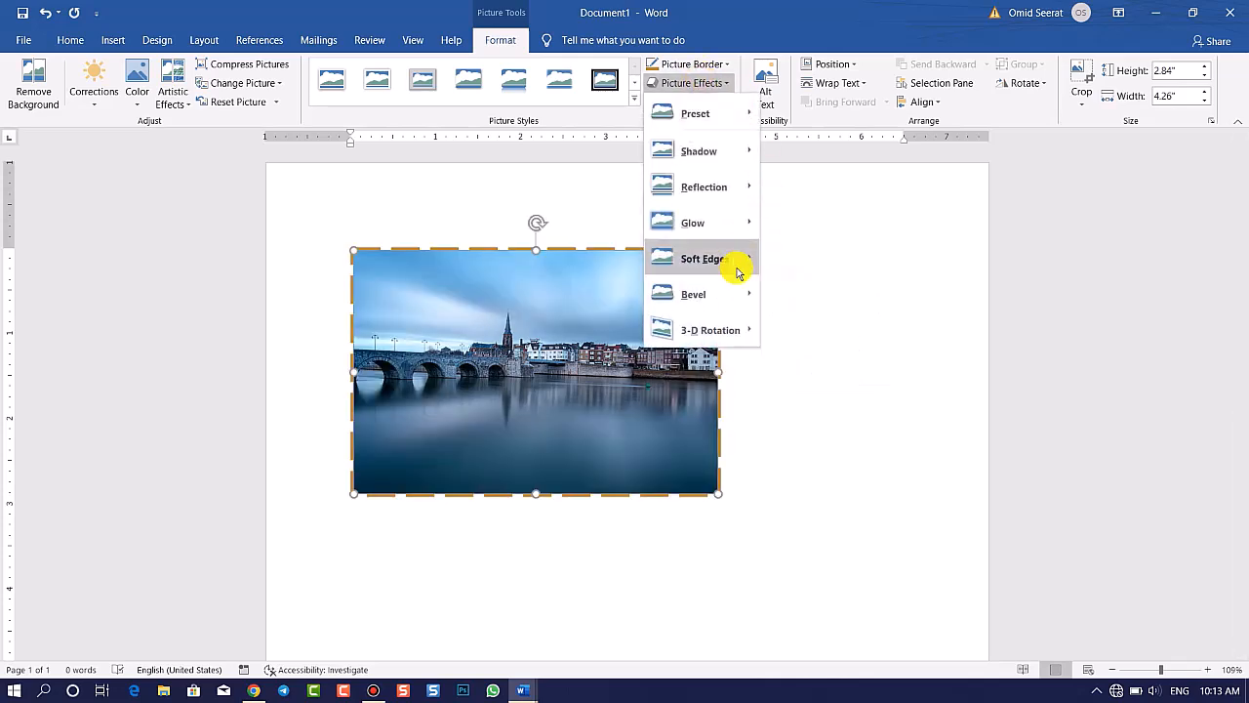
mouse_move(739, 291)
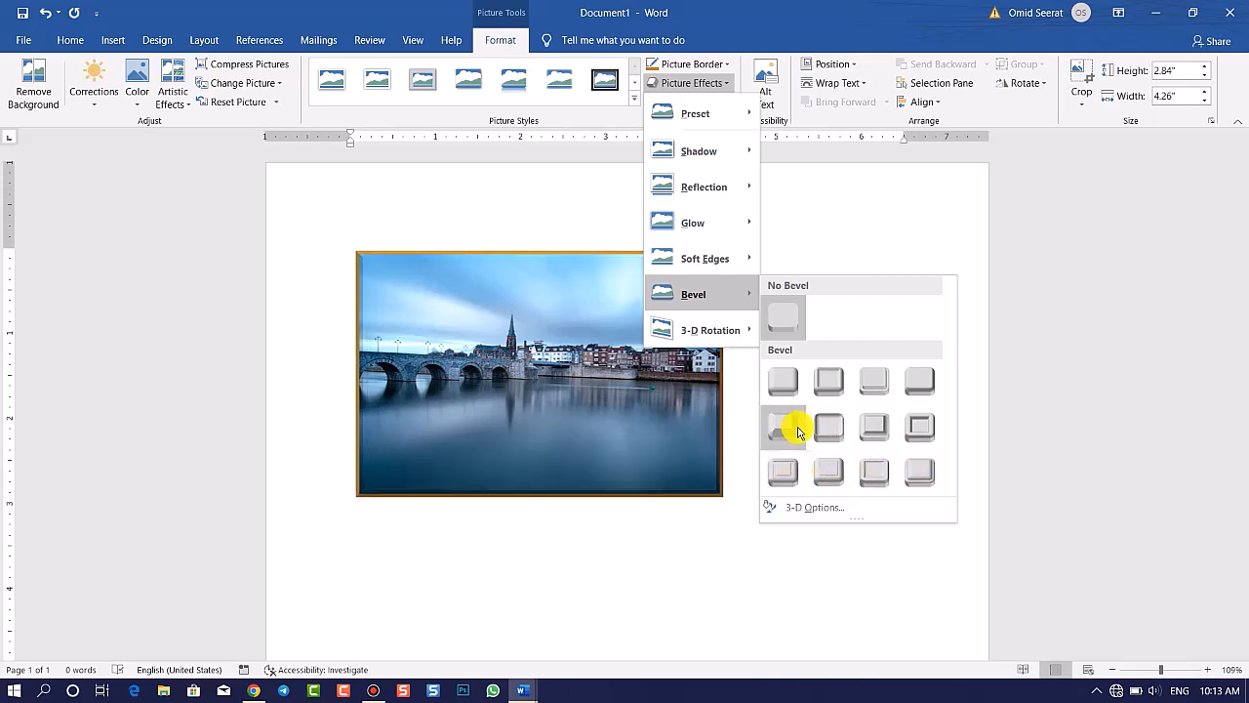
mouse_move(724, 333)
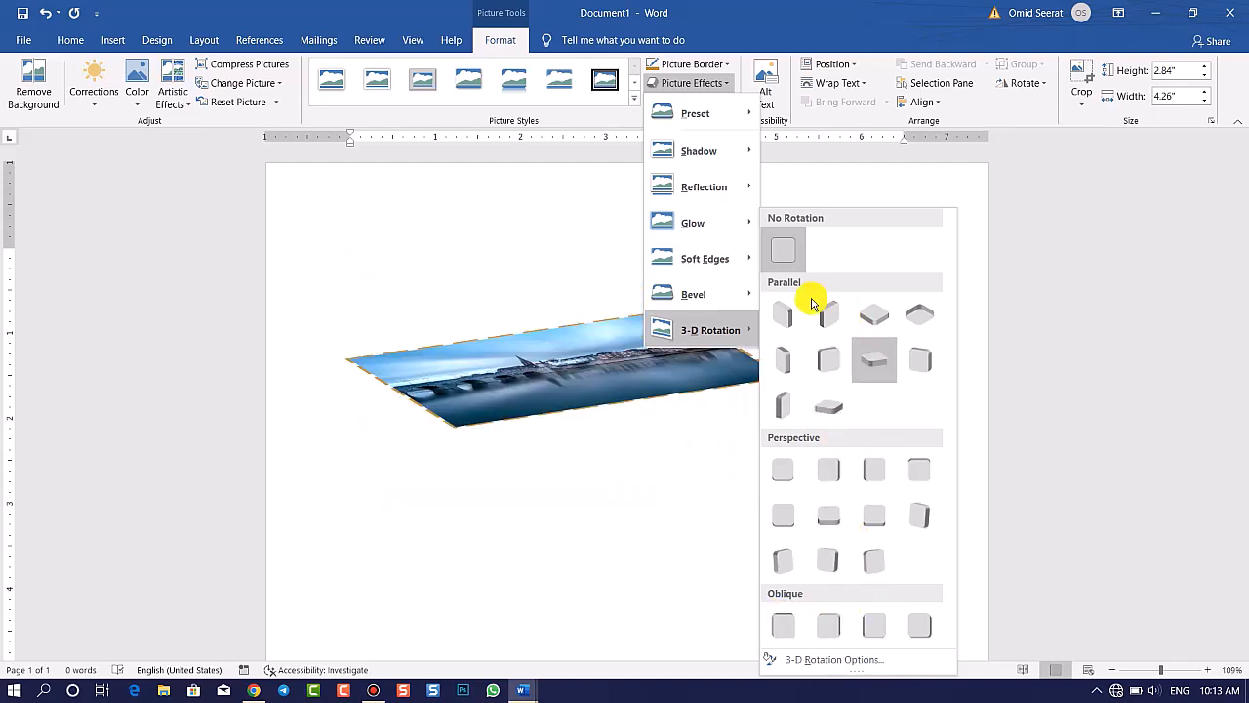
left_click(558, 191)
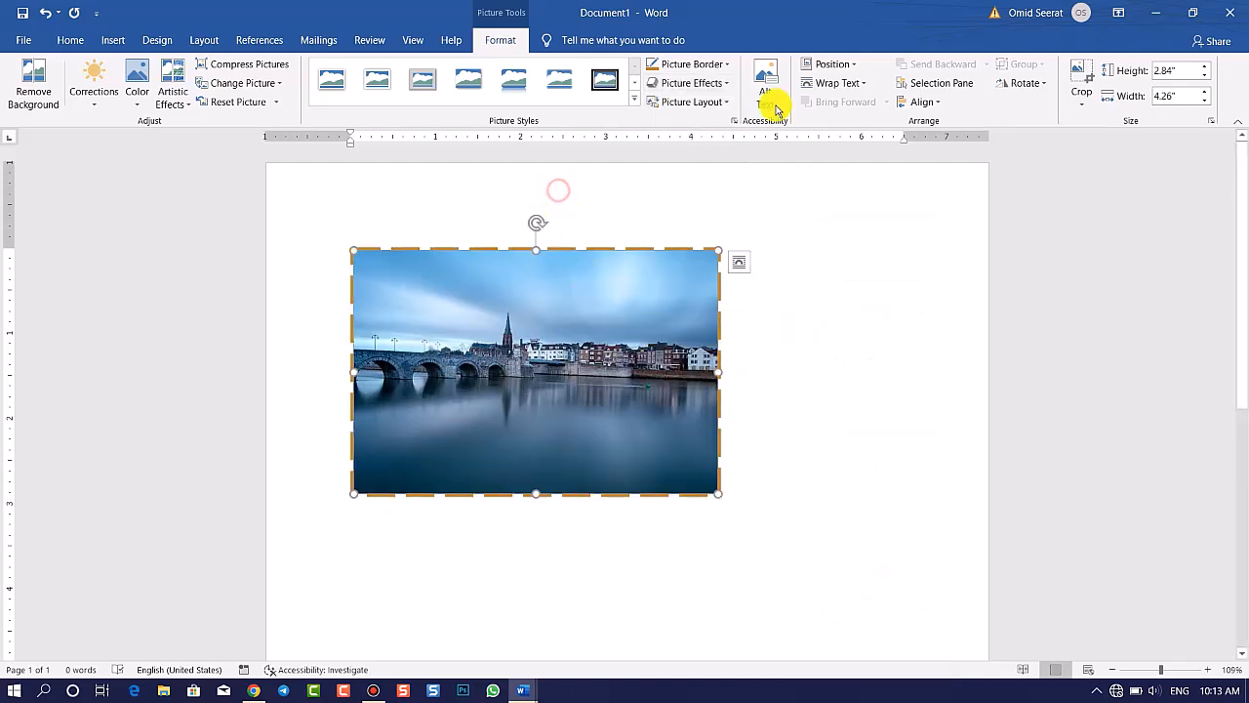
Convert the picture to a picture layout with an overlapping caption box and enter "Kabul" as the caption
left_click(683, 102)
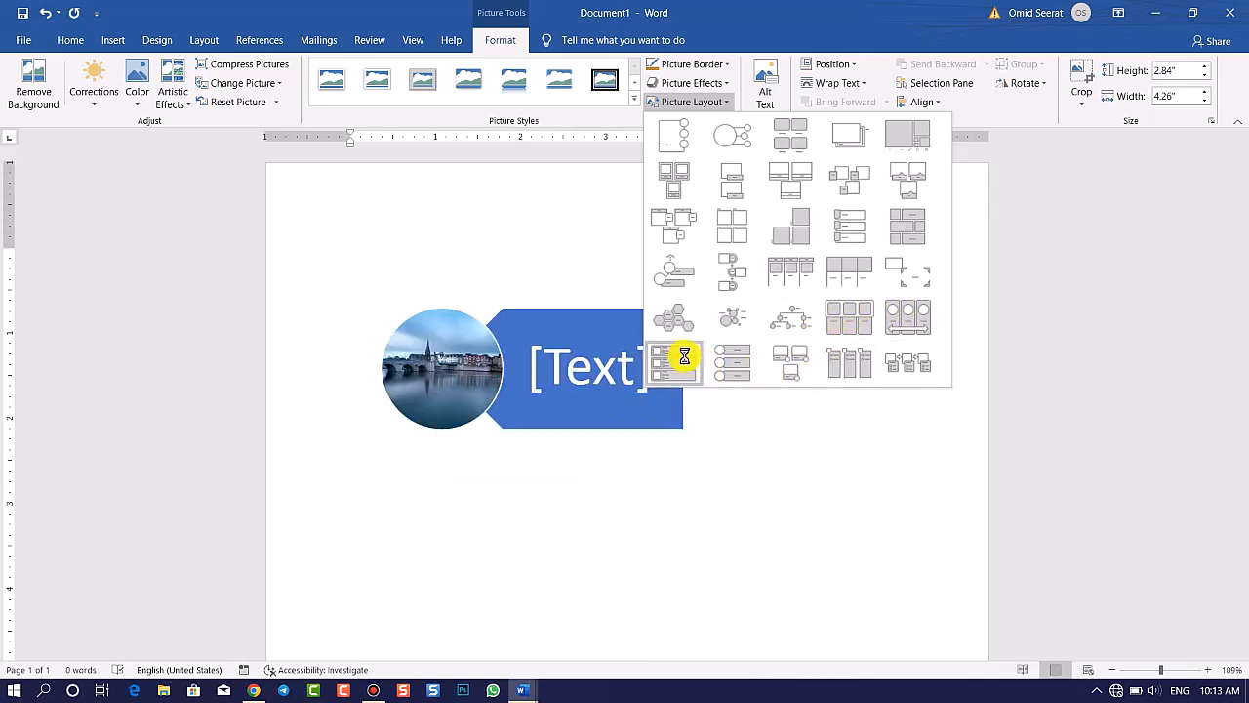
left_click(735, 183)
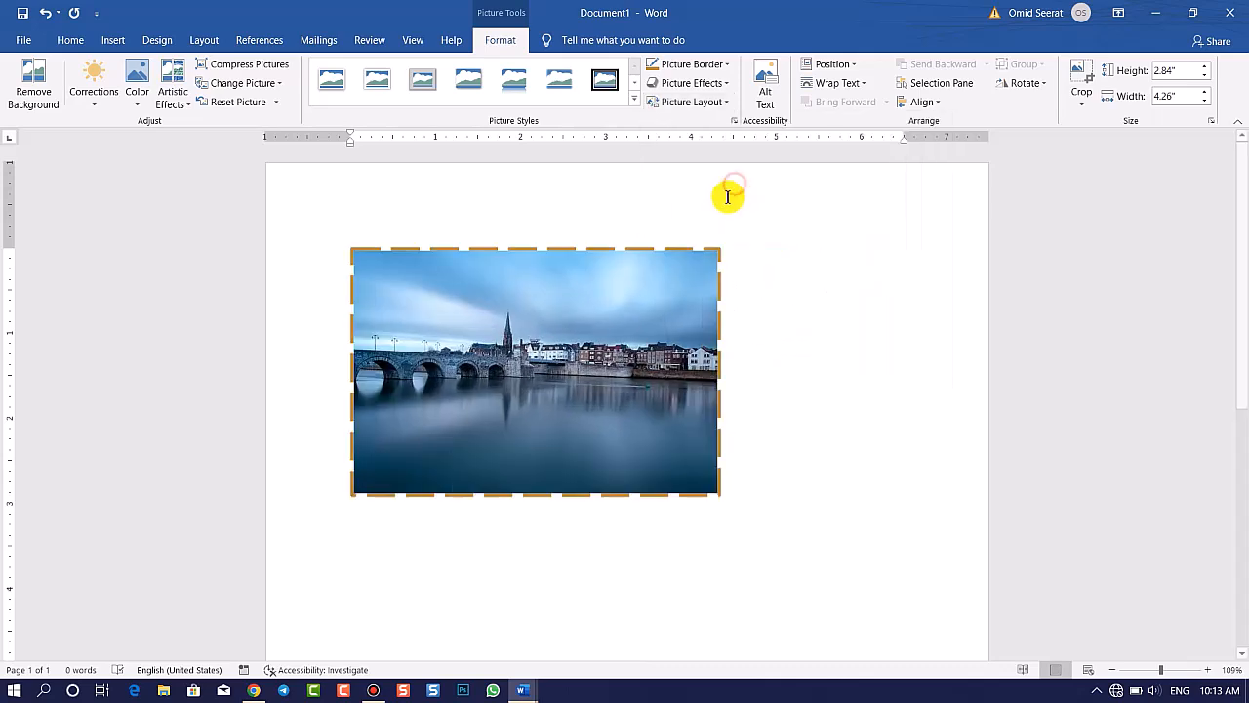
left_click(552, 471)
type("Kabul")
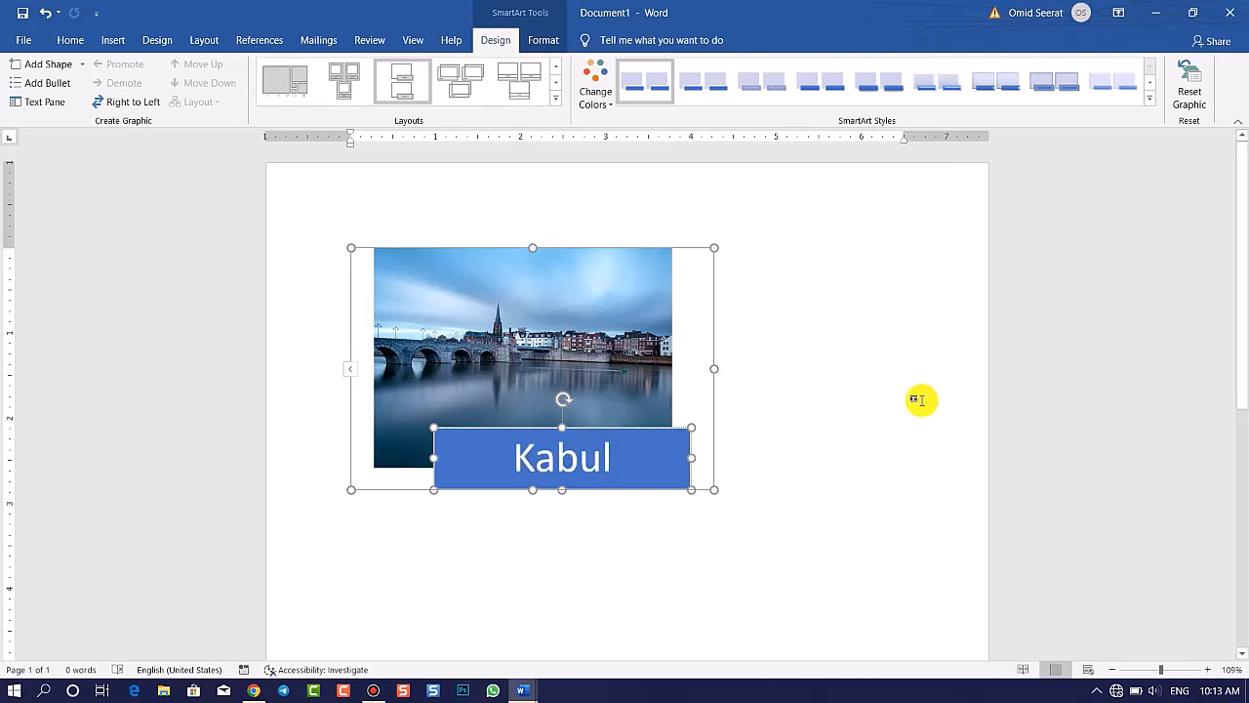
left_click(838, 329)
Examine the SmartArt design, SmartArt format and picture format options for the picture inside the layout
left_click(614, 321)
left_click(550, 40)
left_click(502, 35)
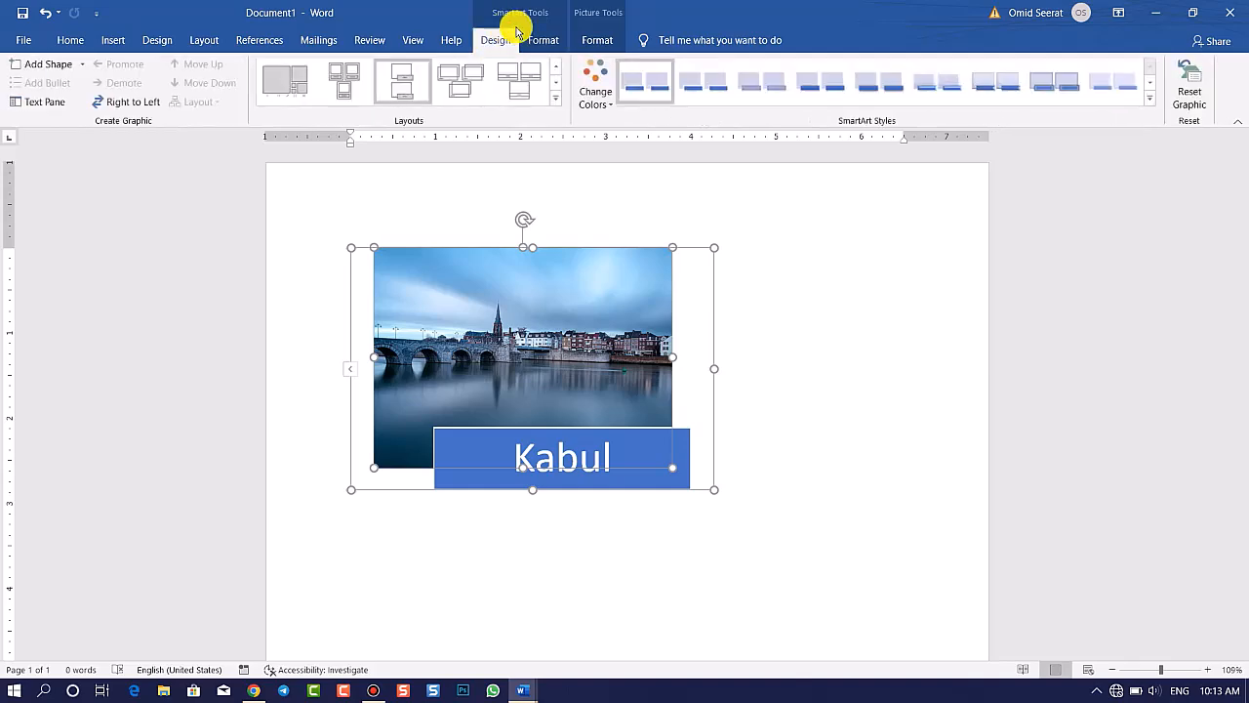
left_click(547, 40)
left_click(595, 37)
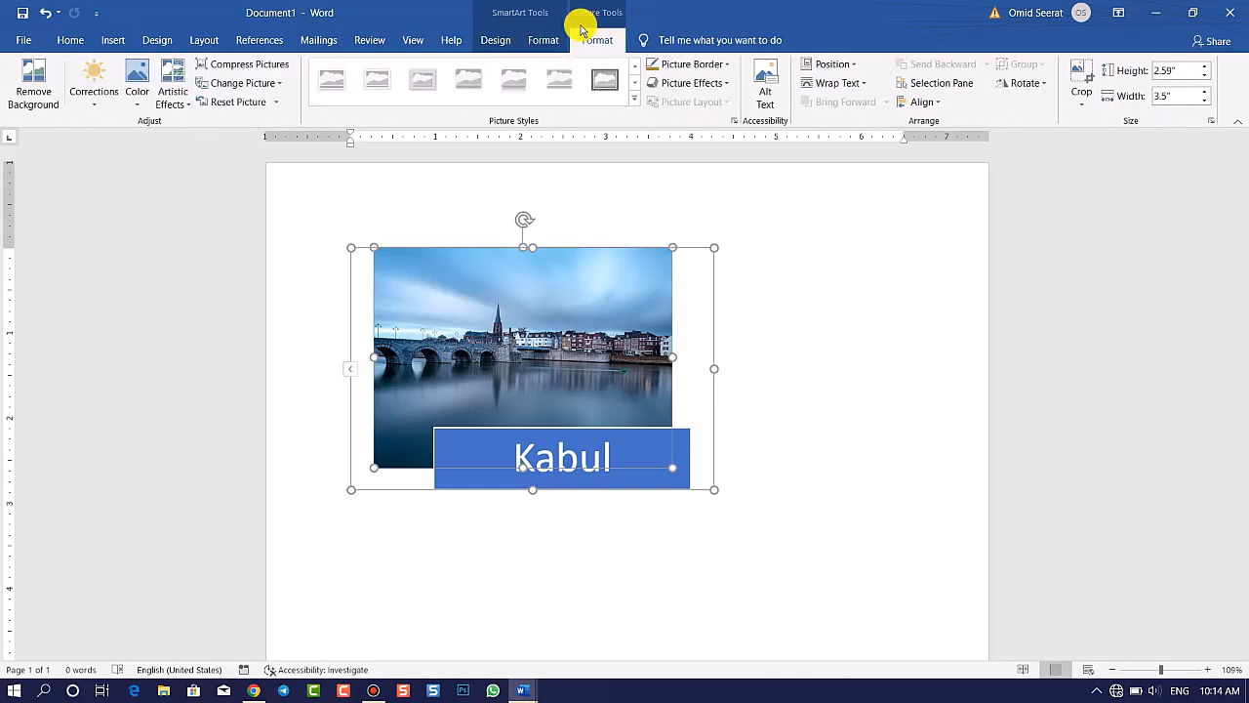
left_click(539, 37)
left_click(498, 39)
left_click(537, 39)
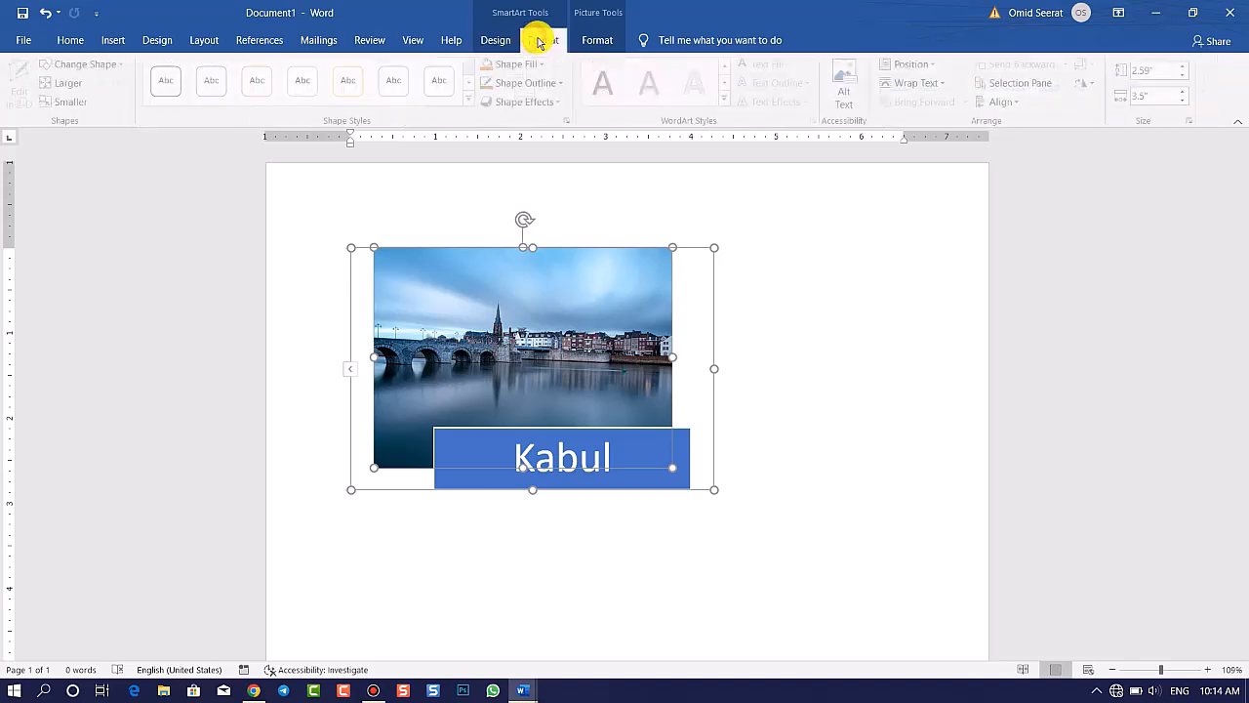
Undo the caption text and picture layout conversion to restore the plain bordered picture
left_click(722, 226)
left_click(611, 367)
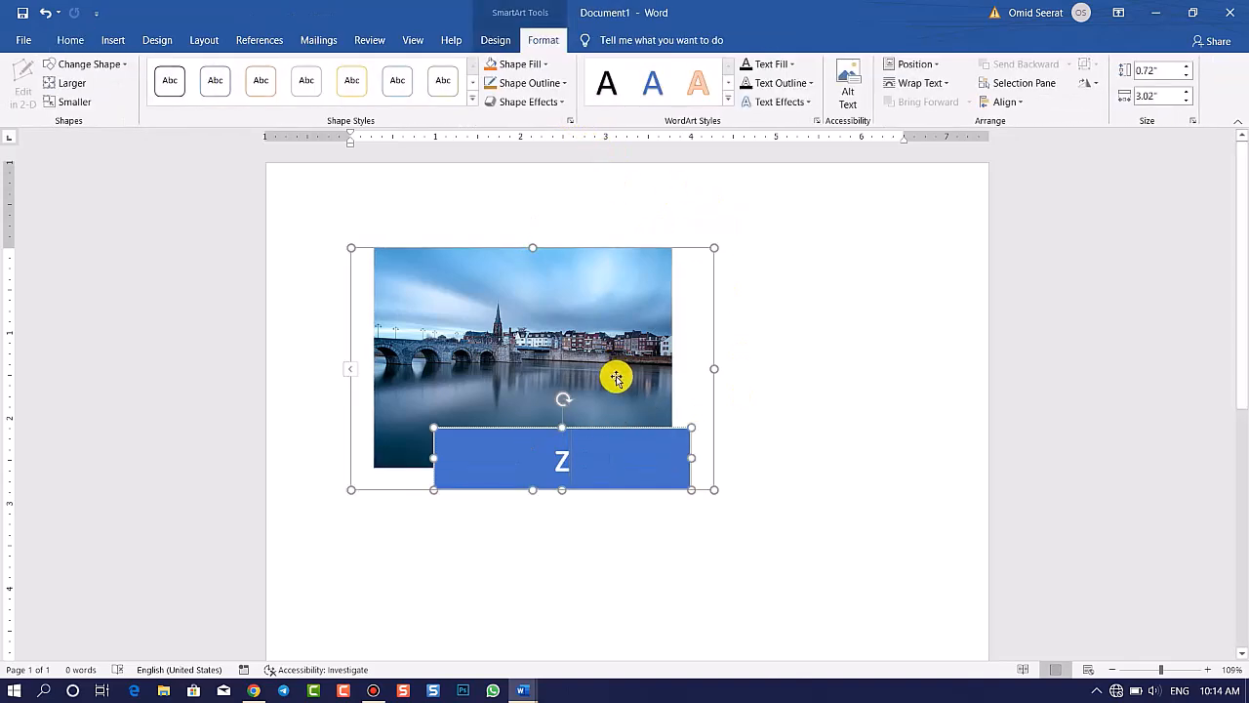
key("ctrl+z")
left_click(499, 39)
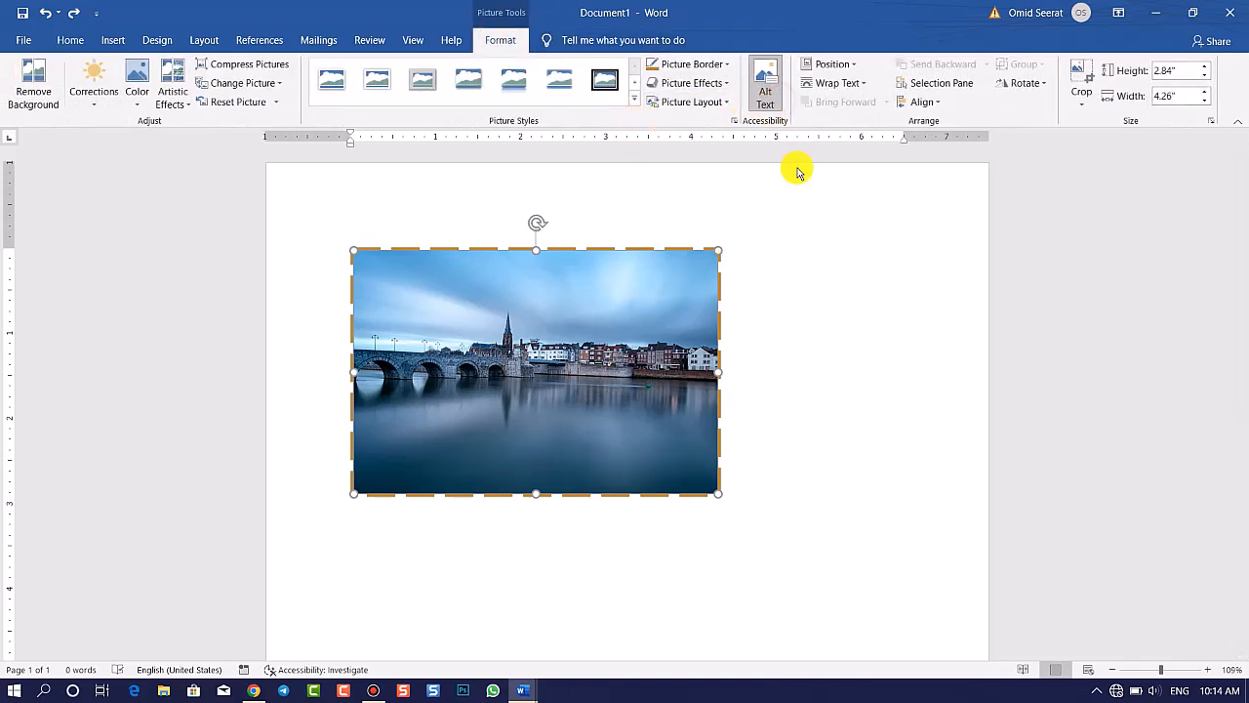
View the picture's alt text settings and close them
left_click(767, 92)
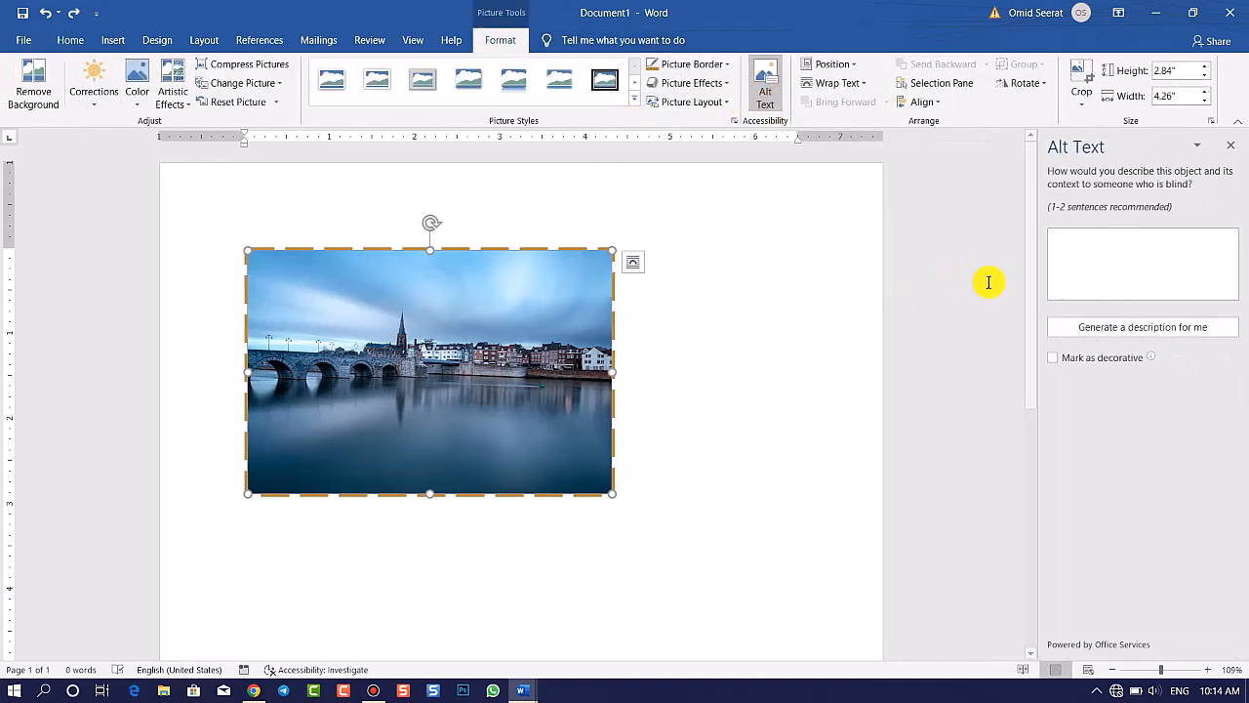
left_click(1234, 144)
Shrink the picture proportionally to about 0.84" high and 1.26" wide
left_click(829, 65)
left_click(656, 391)
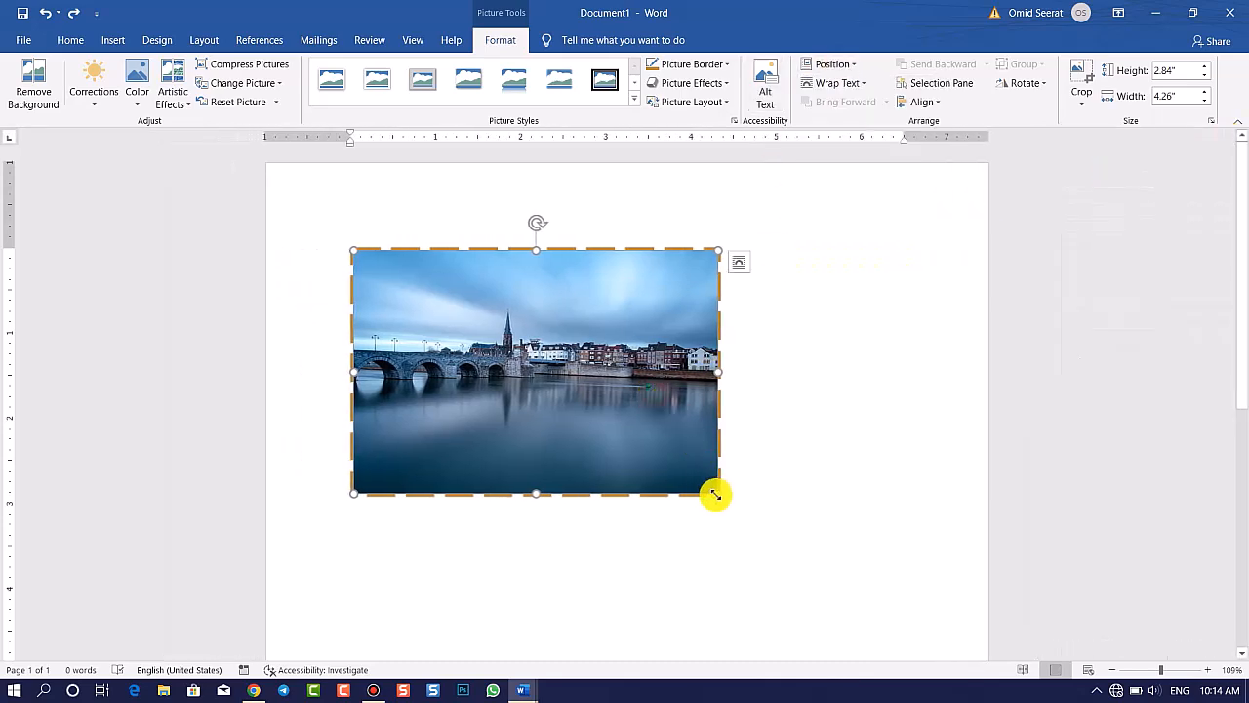
left_click_drag(532, 357, 471, 323)
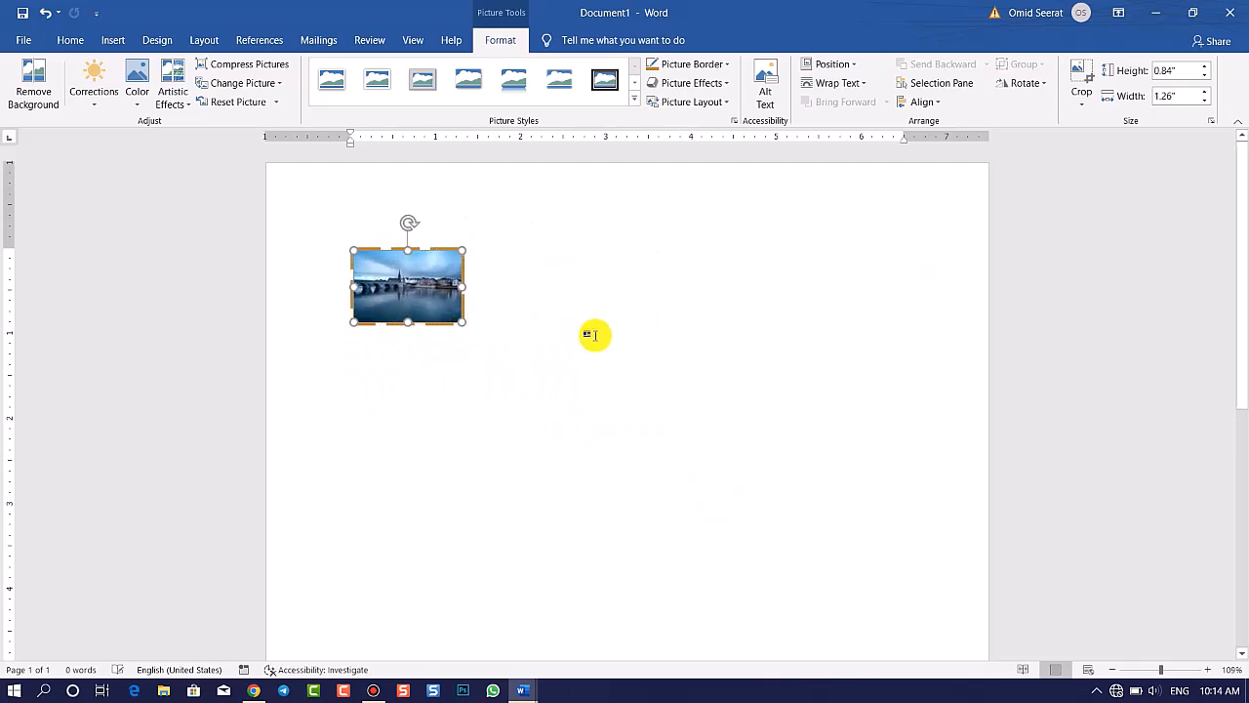
Preview the picture's preset page positions, keep it In Line with Text, and look over the text wrapping choices
scroll(604, 336, "down", 7)
scroll(603, 335, "down", 1)
scroll(600, 332, "up", 4)
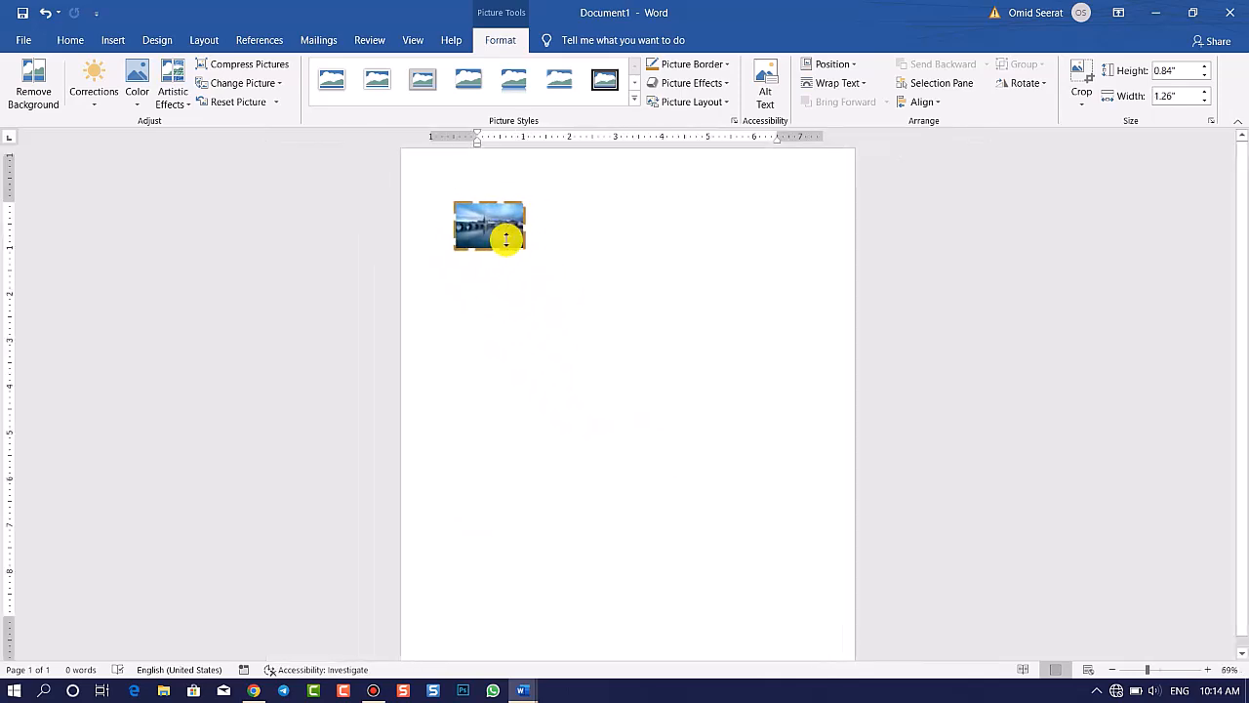
left_click(832, 64)
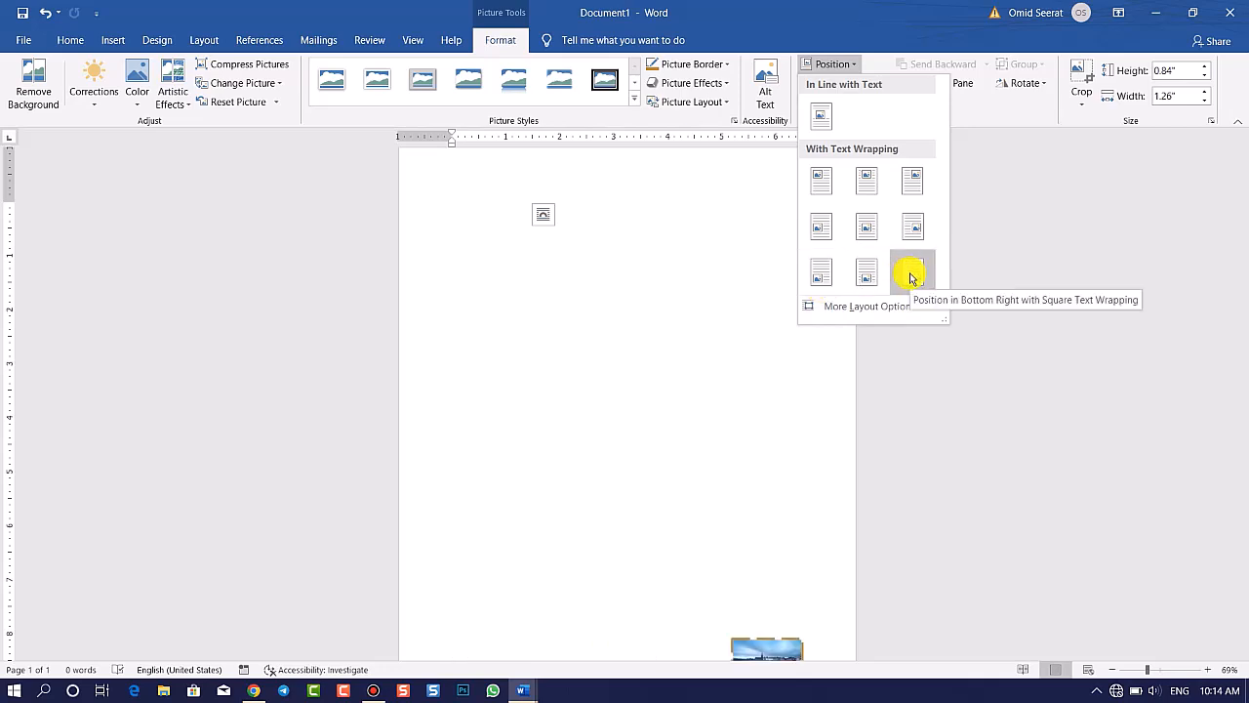
left_click(818, 115)
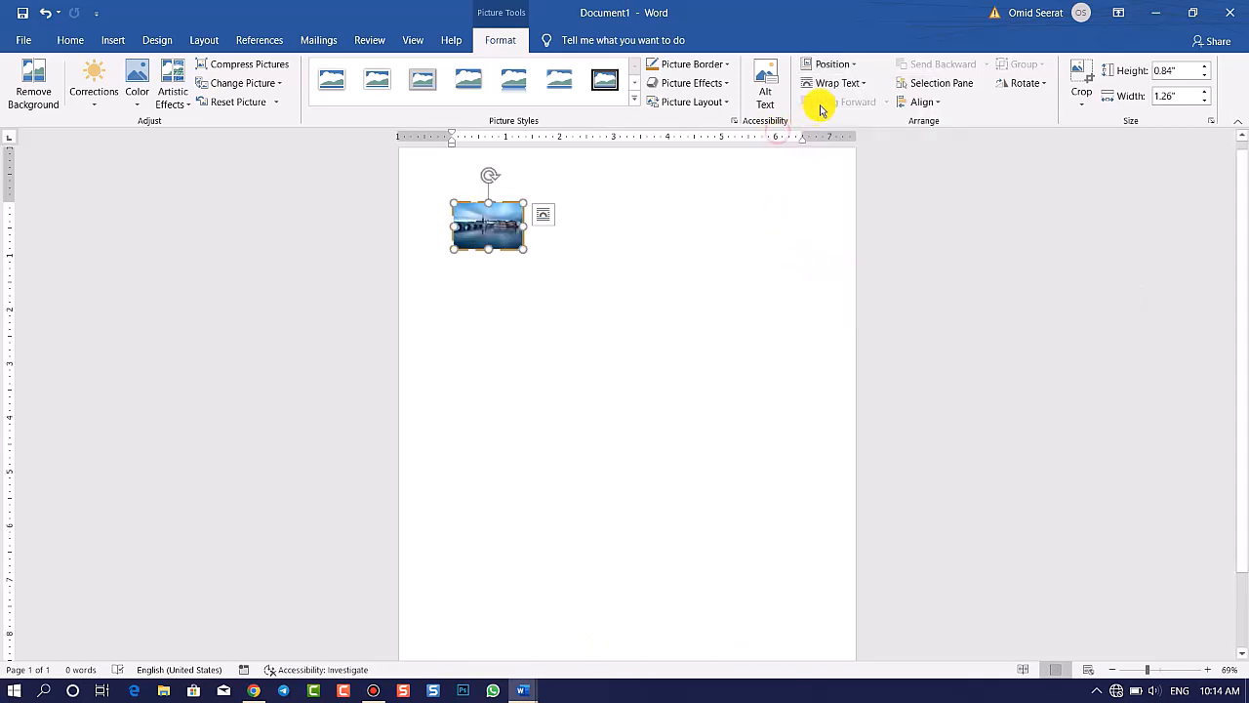
left_click(846, 84)
left_click(641, 251)
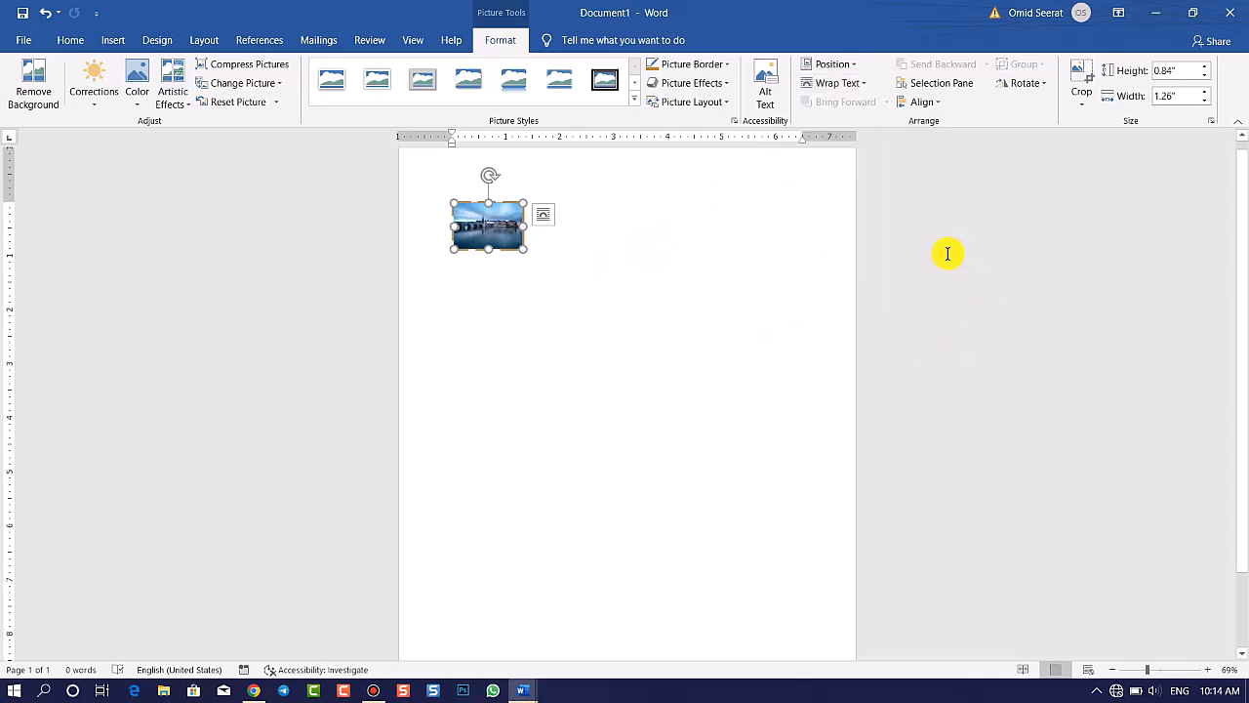
Generate five sample paragraphs of placeholder text directly below the picture
scroll(576, 345, "up", 9)
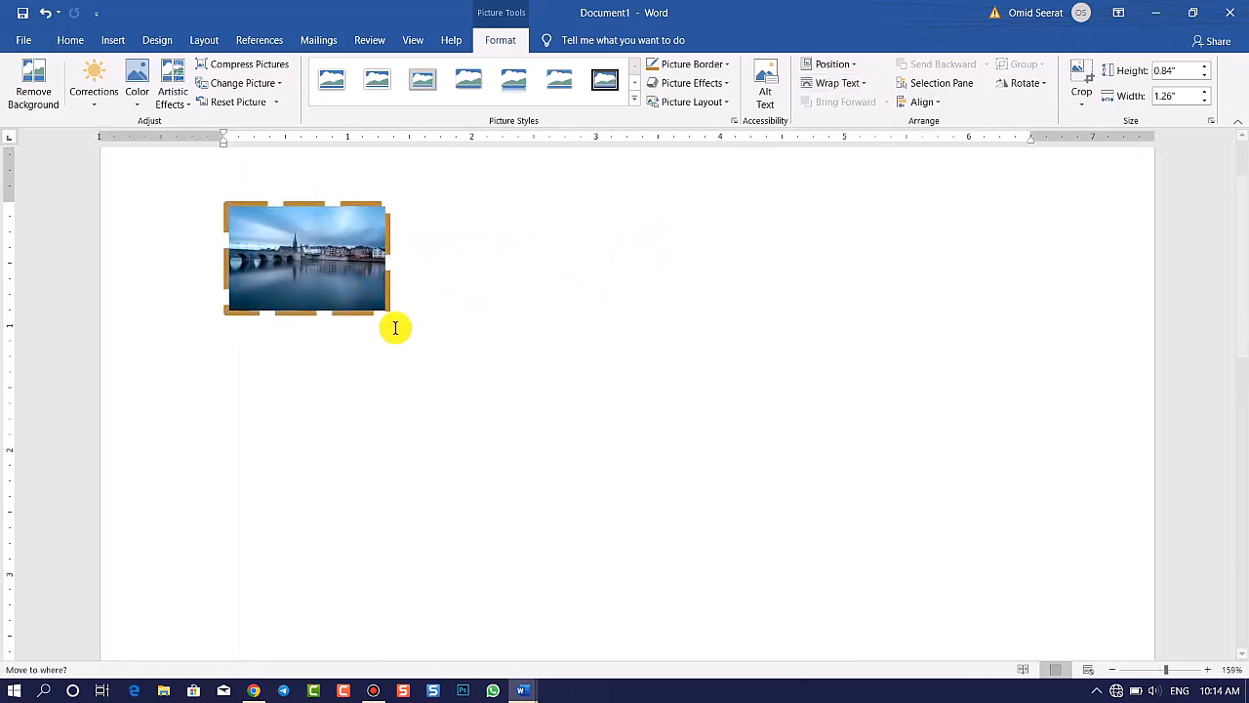
left_click(427, 243)
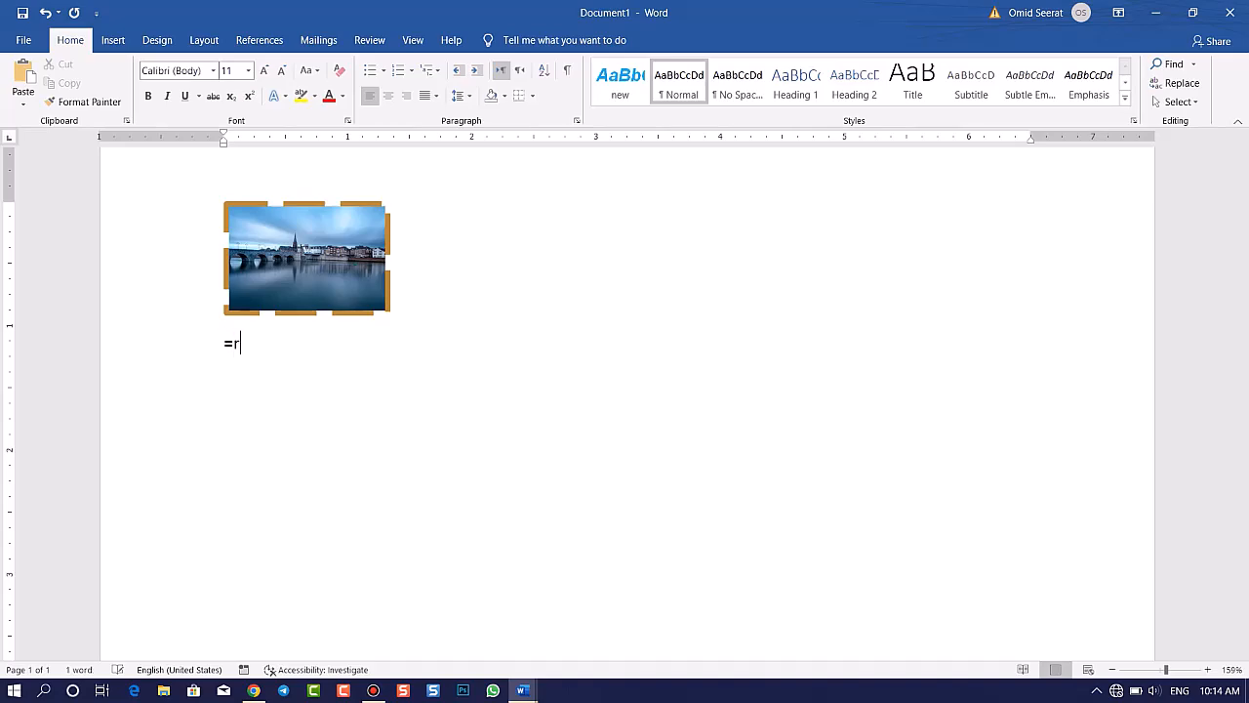
key("Return")
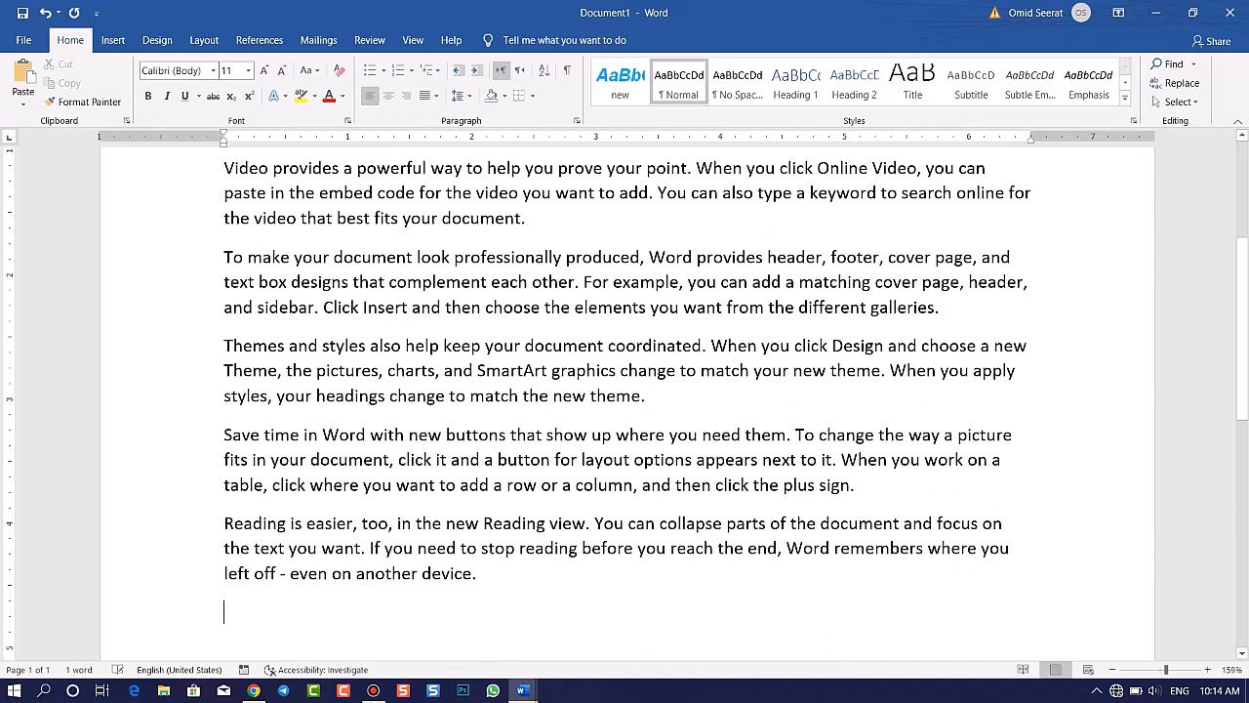
scroll(686, 317, "up", 4)
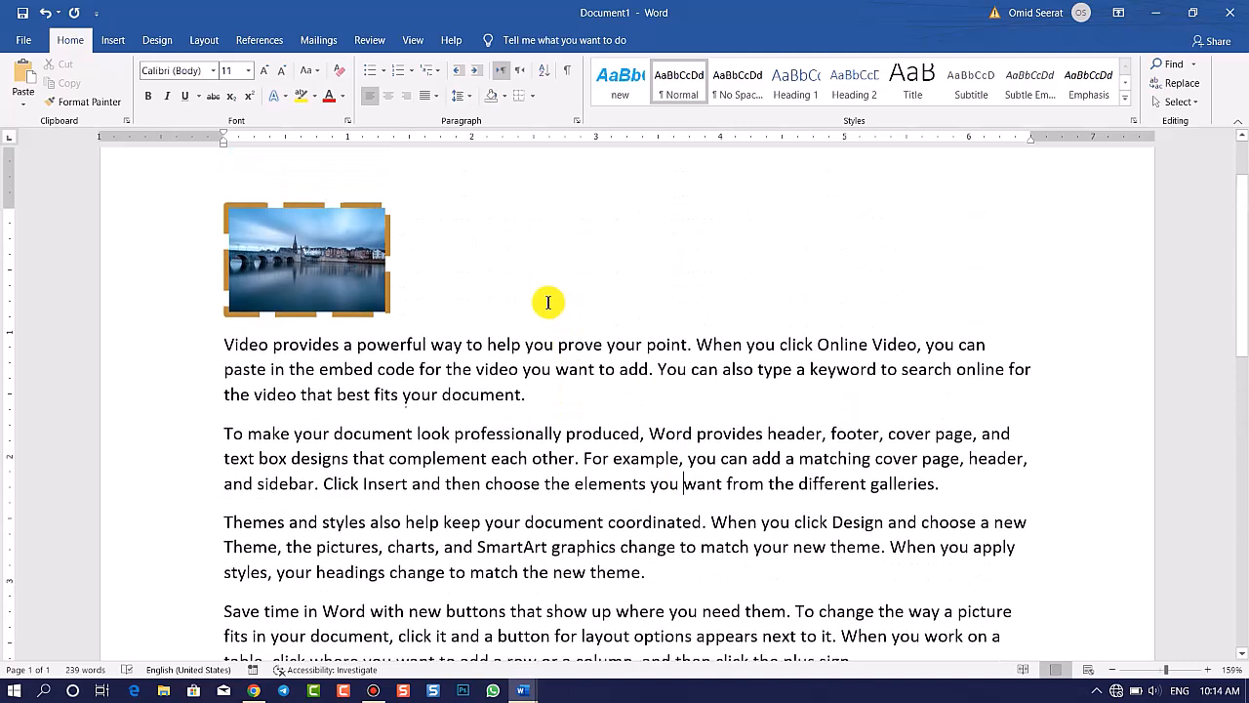
Set the picture's text wrapping to Square and move it into the middle of the second paragraph
left_click(363, 372)
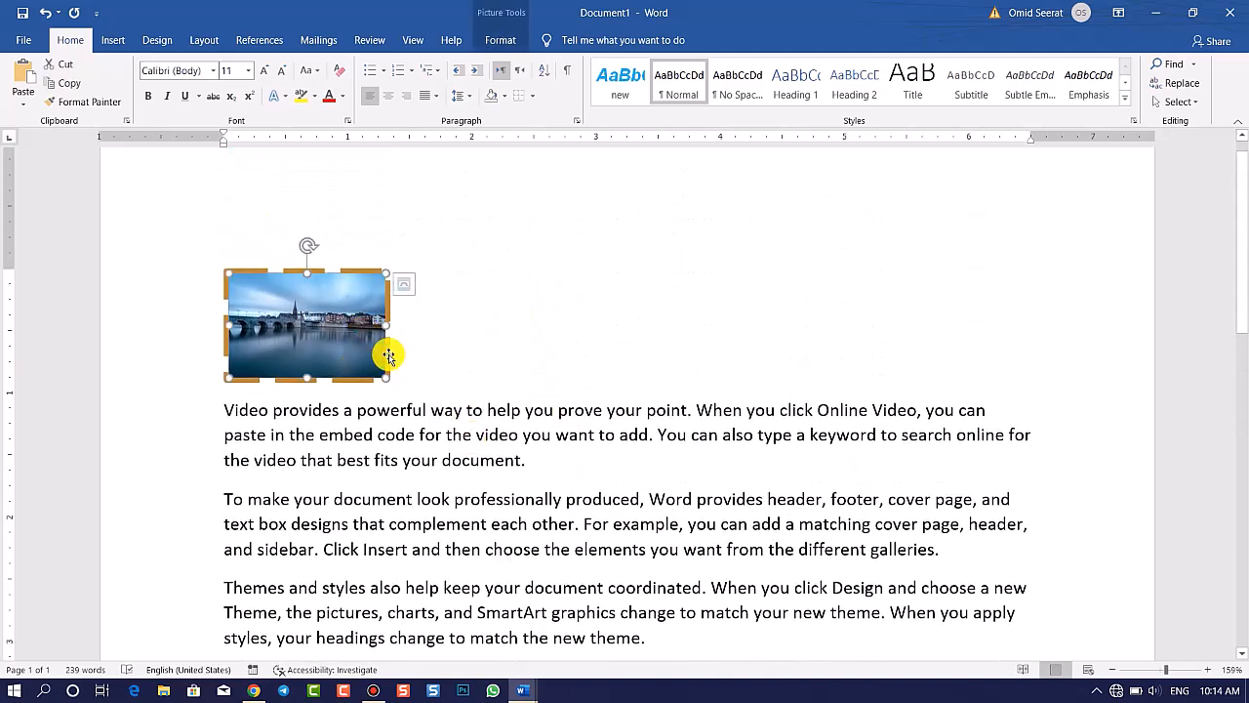
left_click(499, 40)
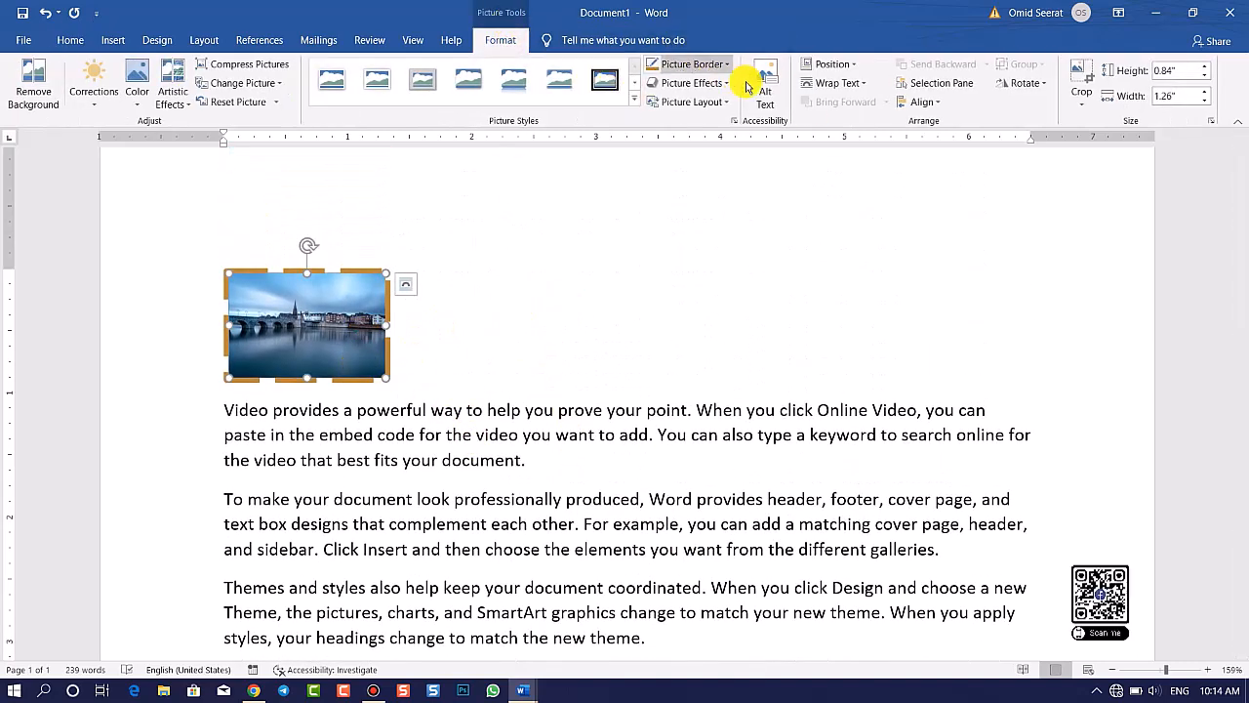
left_click(847, 84)
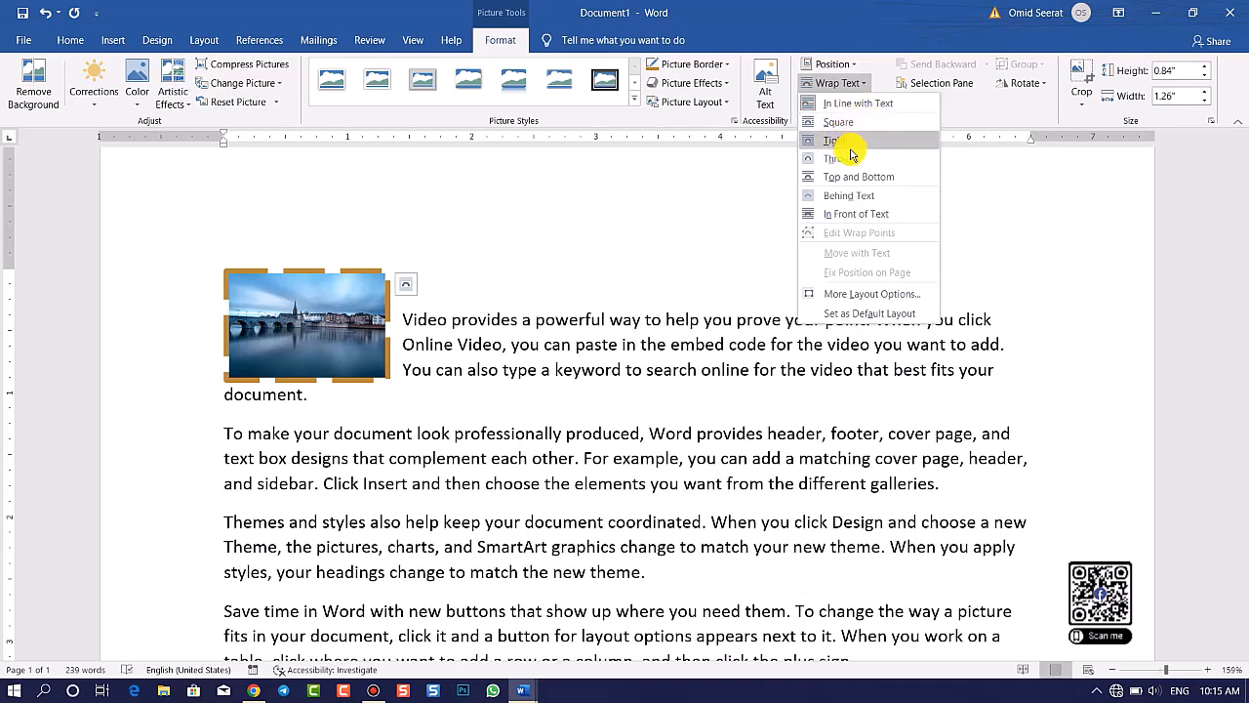
left_click(846, 126)
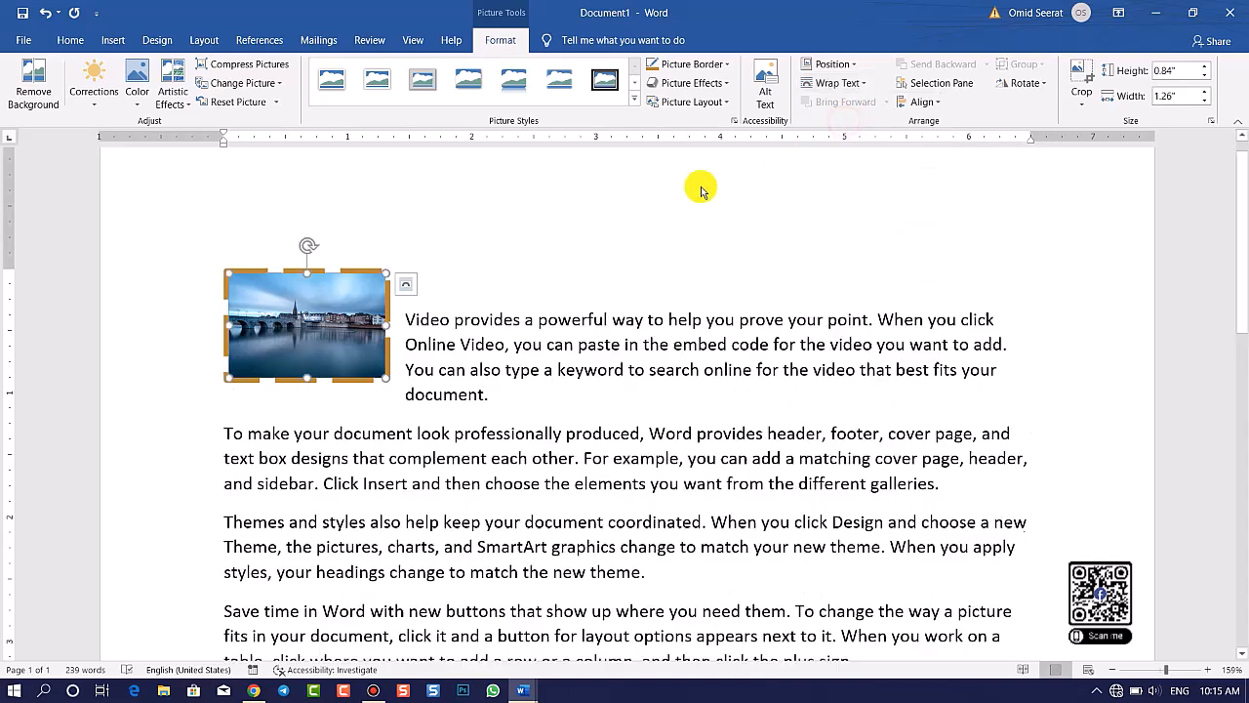
left_click_drag(320, 305, 531, 436)
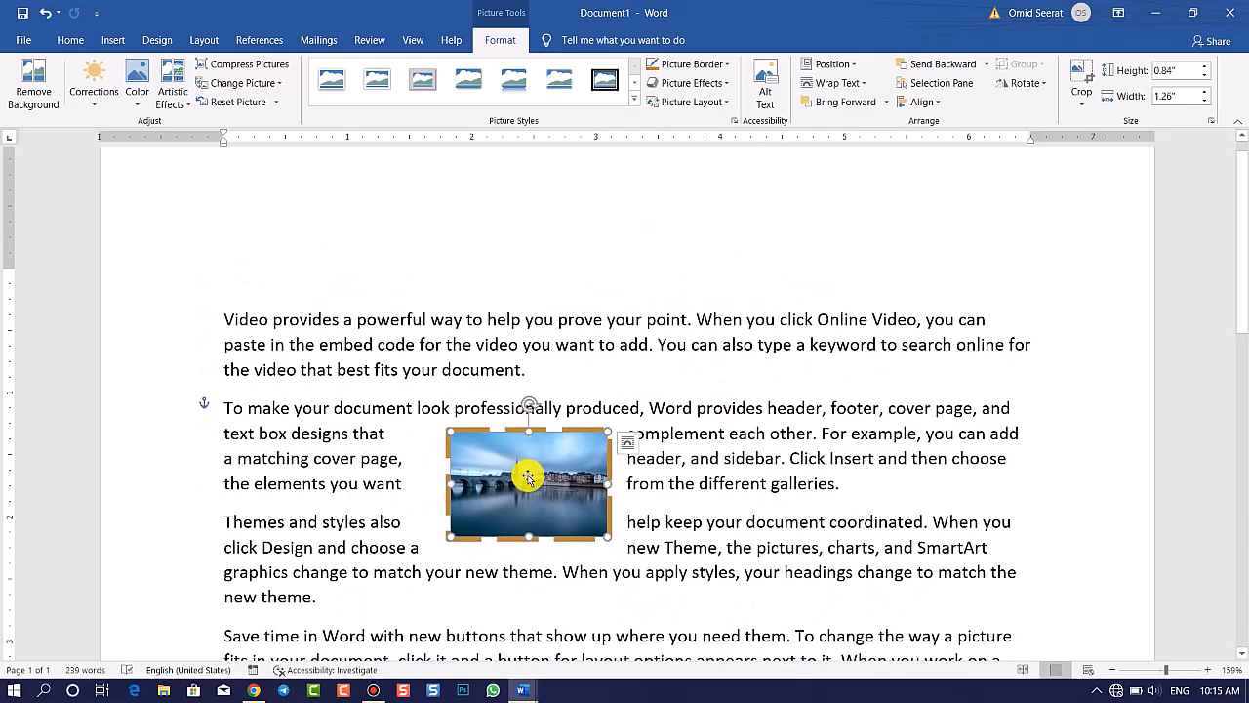
left_click_drag(533, 485, 603, 452)
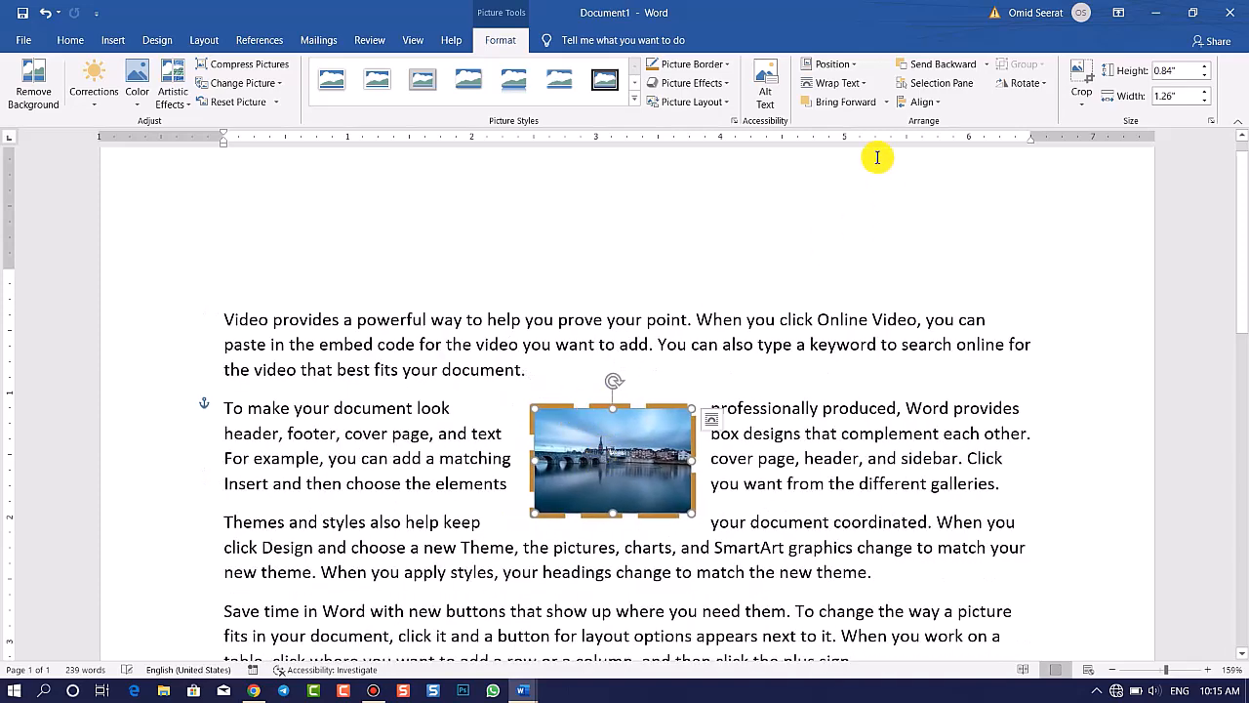
Switch the picture to In Line with Text and move it inside the word "professionally" in the second paragraph
left_click(871, 84)
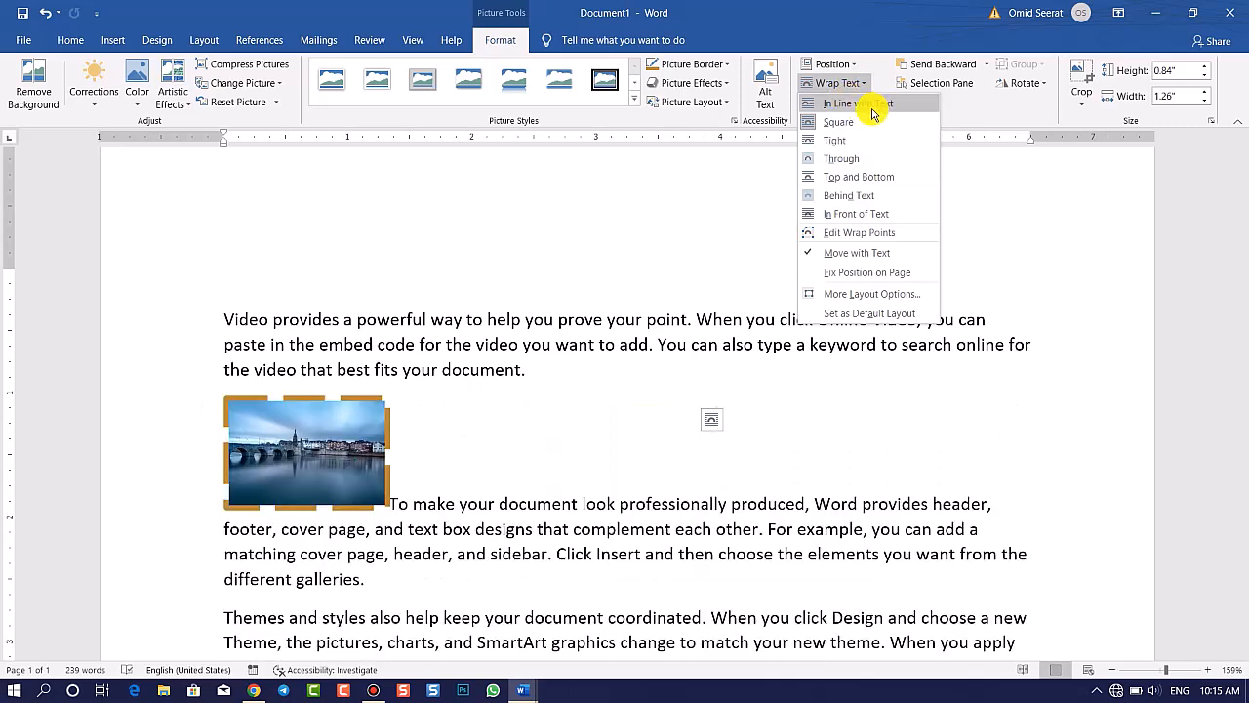
left_click(871, 114)
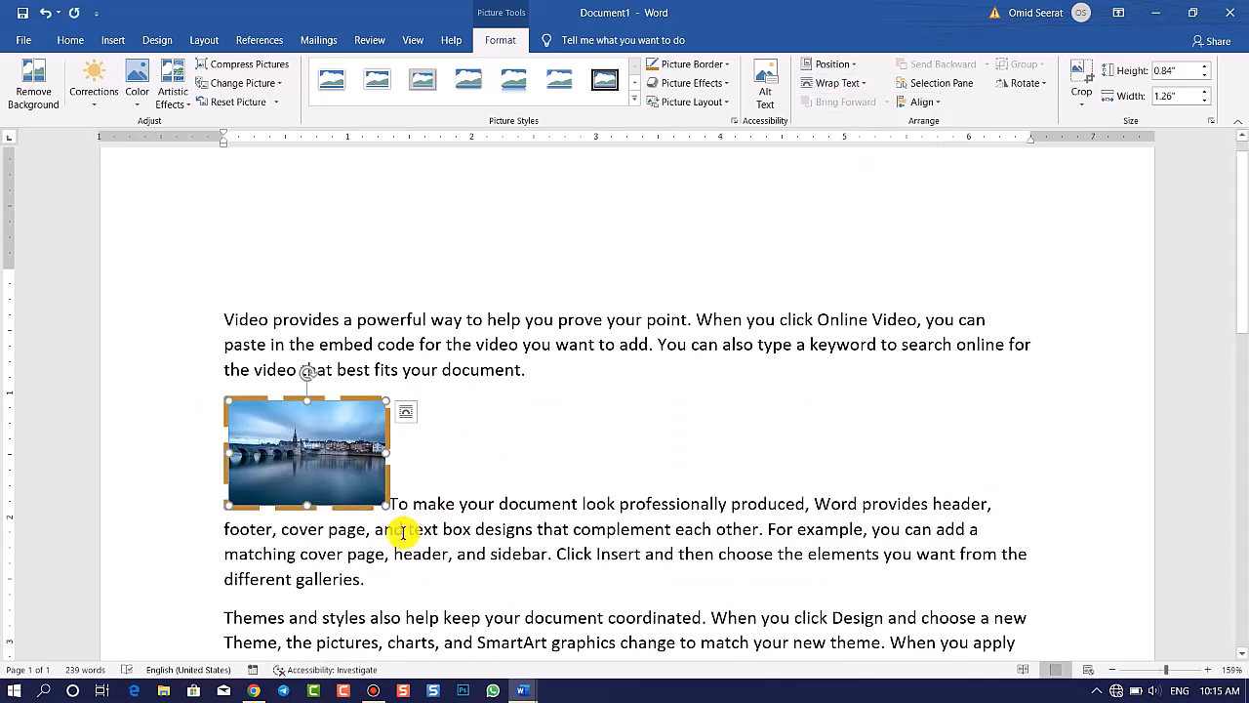
left_click_drag(313, 468, 696, 469)
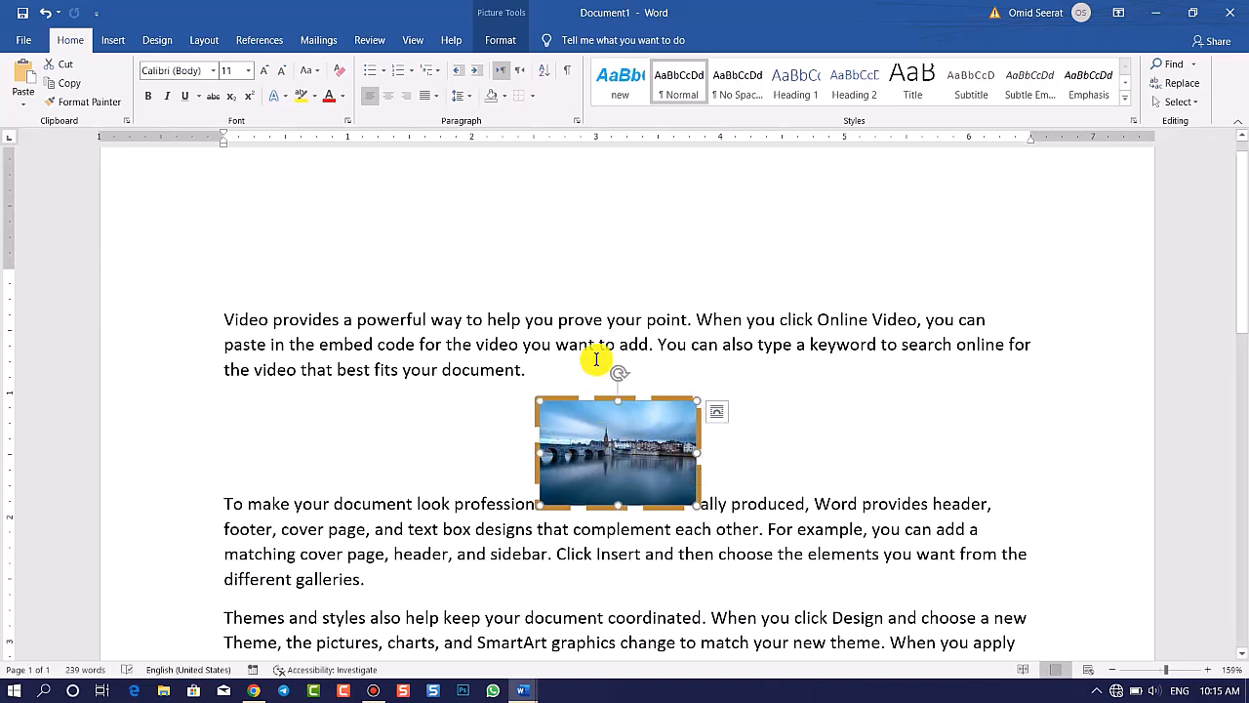
Return the picture to Square wrapping and reposition it between the second and third paragraphs
left_click(499, 40)
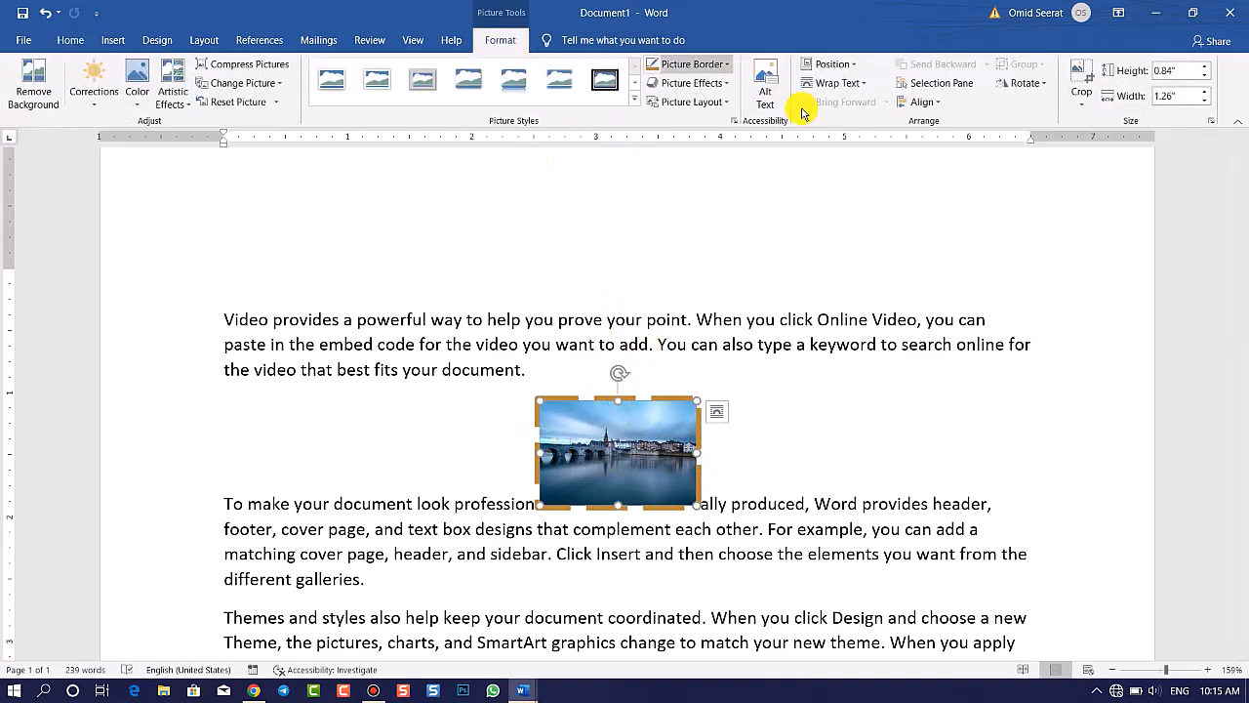
left_click(855, 86)
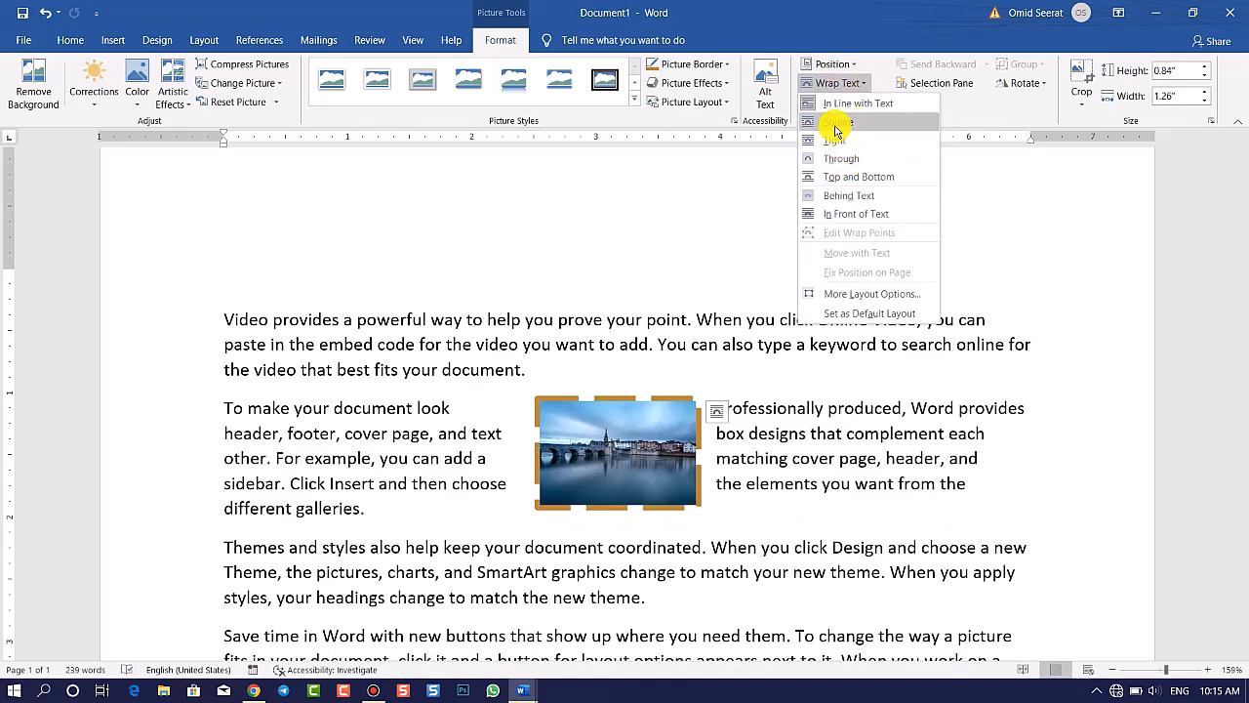
left_click(834, 124)
mouse_move(648, 446)
left_mouse_down()
mouse_move(771, 456)
mouse_move(497, 455)
mouse_move(460, 306)
mouse_move(901, 582)
mouse_move(526, 440)
mouse_move(547, 413)
mouse_move(427, 410)
mouse_move(360, 385)
mouse_move(649, 465)
left_mouse_up()
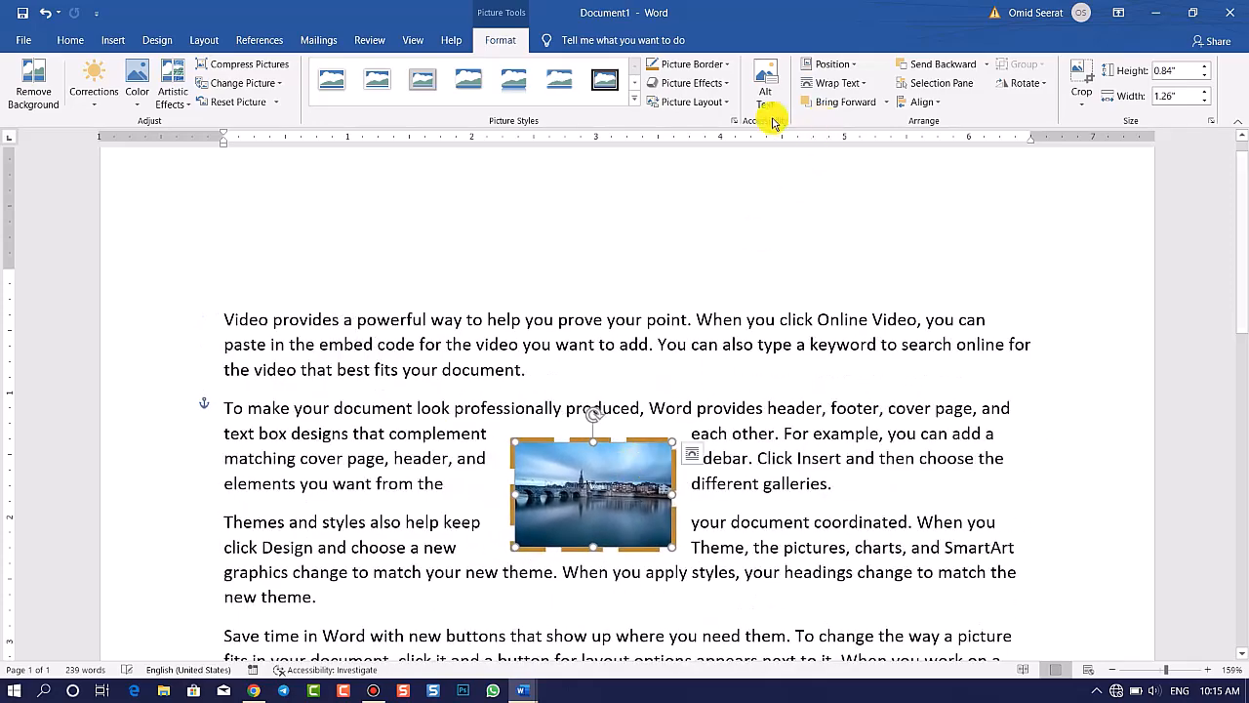
Apply Top and Bottom wrapping to the picture and move it between the first and second paragraphs
left_click(838, 83)
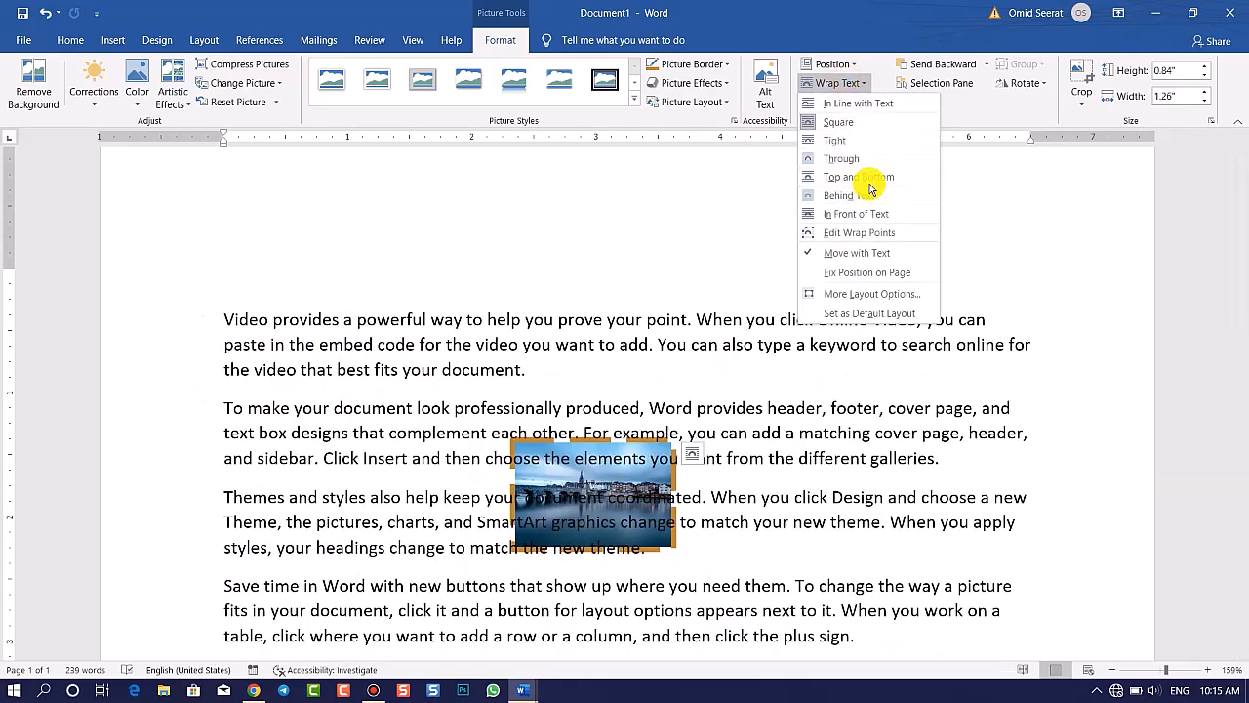
left_click(865, 176)
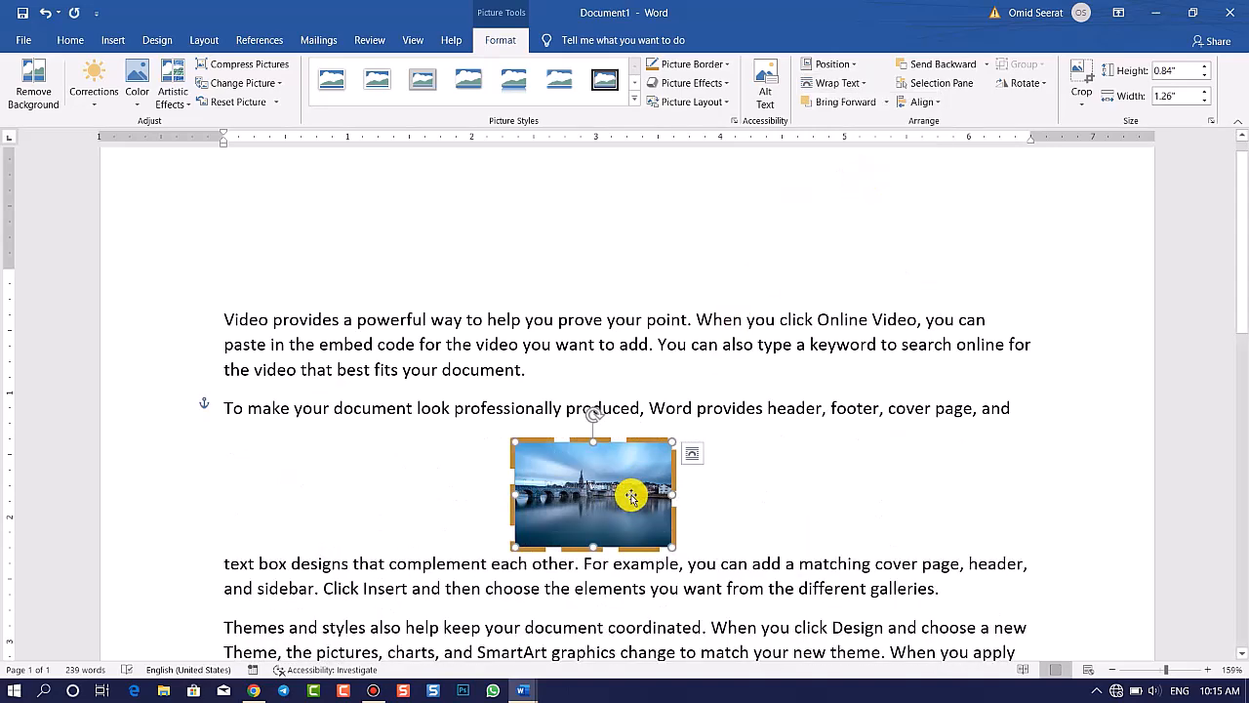
left_click_drag(625, 460, 641, 420)
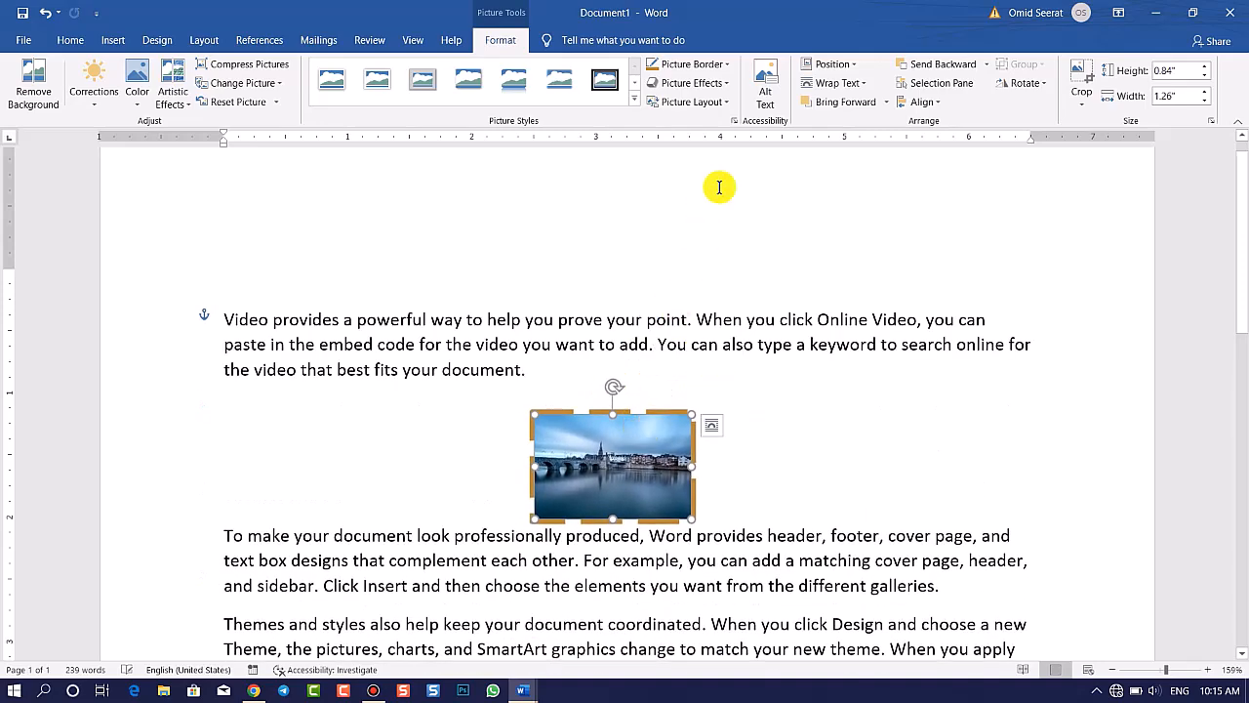
Place the picture Behind Text and shift it slightly toward the left margin
left_click(851, 84)
left_click(919, 193)
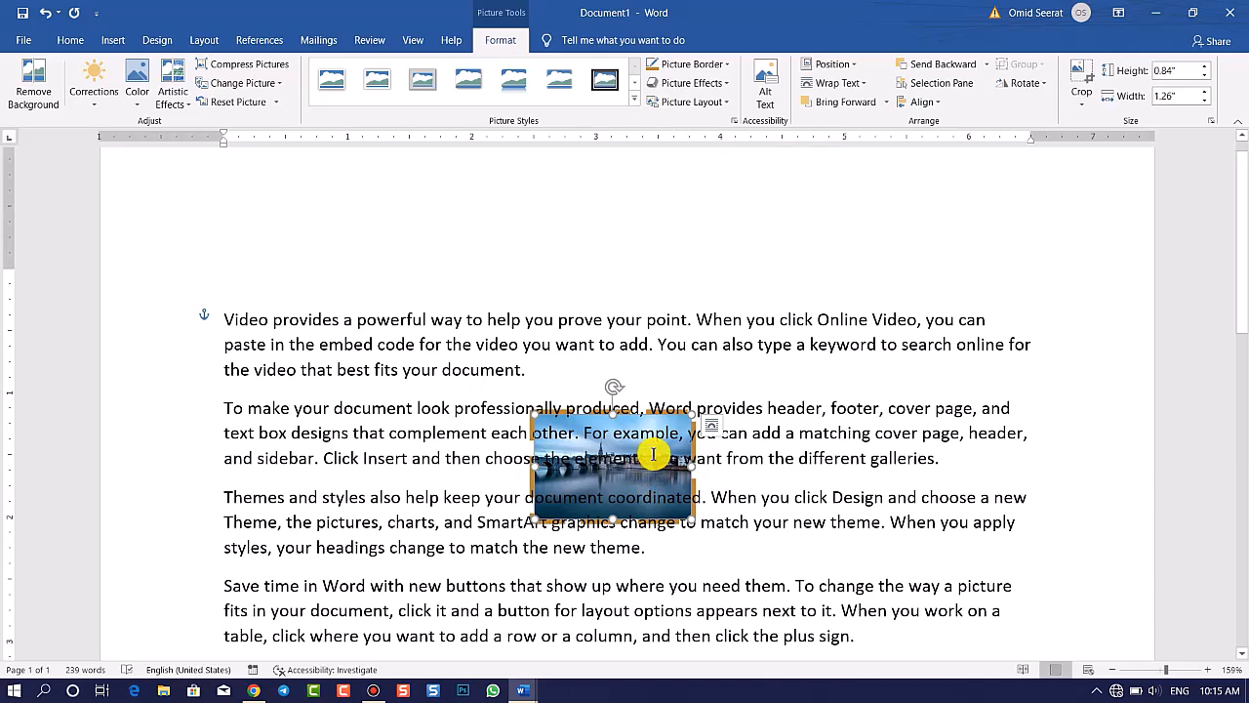
left_click_drag(688, 457, 622, 479)
Place the picture In Front of Text and move it up and left over the second paragraph
left_click(837, 84)
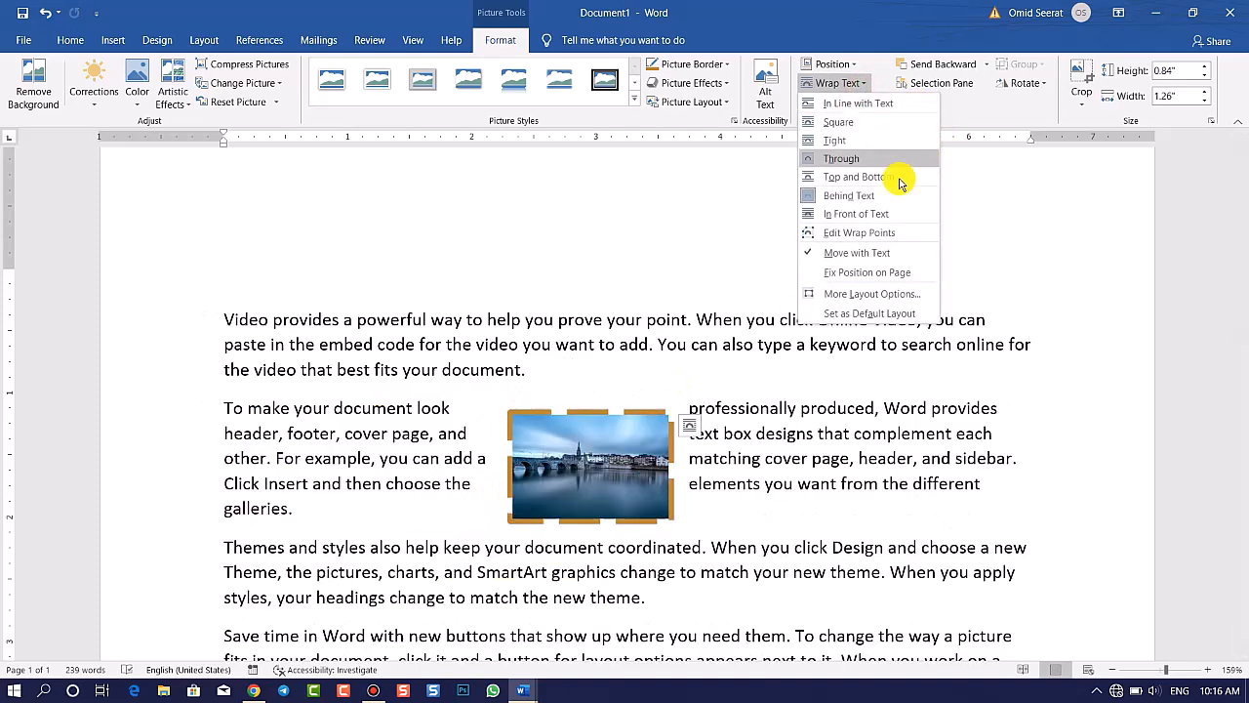
left_click(845, 213)
left_click_drag(632, 467, 594, 448)
Edit the picture's wrap points, pulling both lower corners outward and moving the upper-left one to reshape the text boundary
left_click(836, 84)
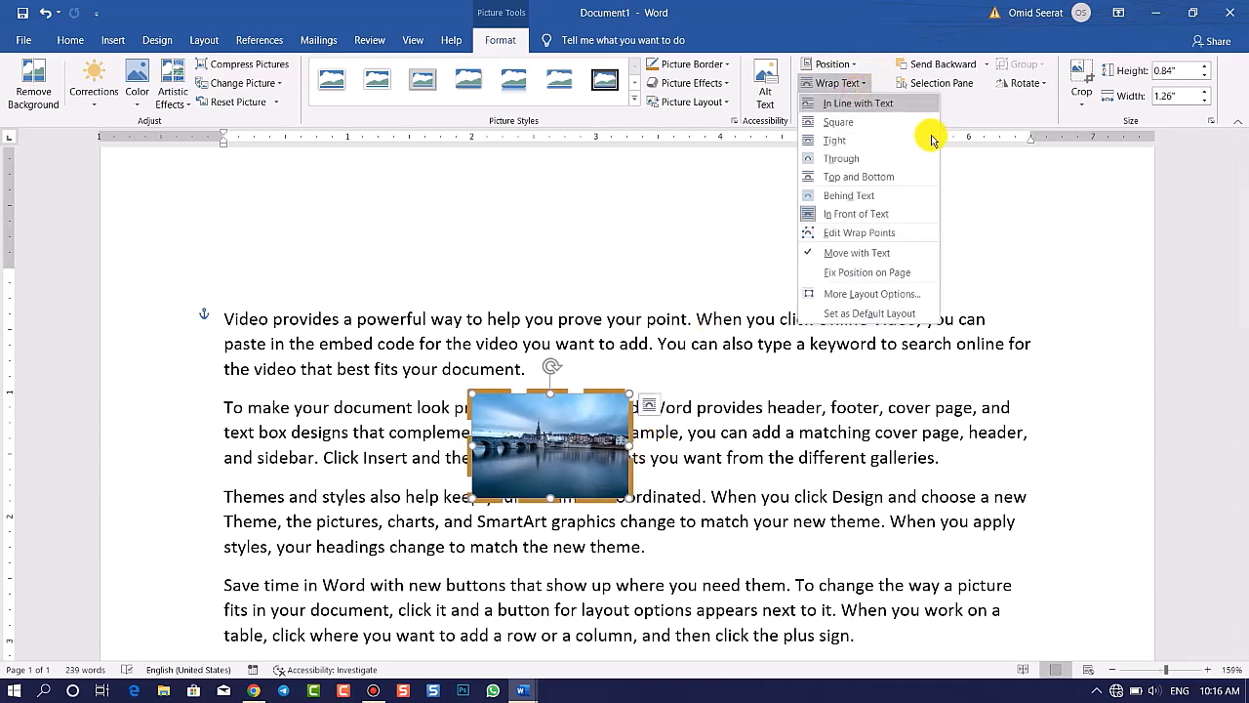
left_click(857, 237)
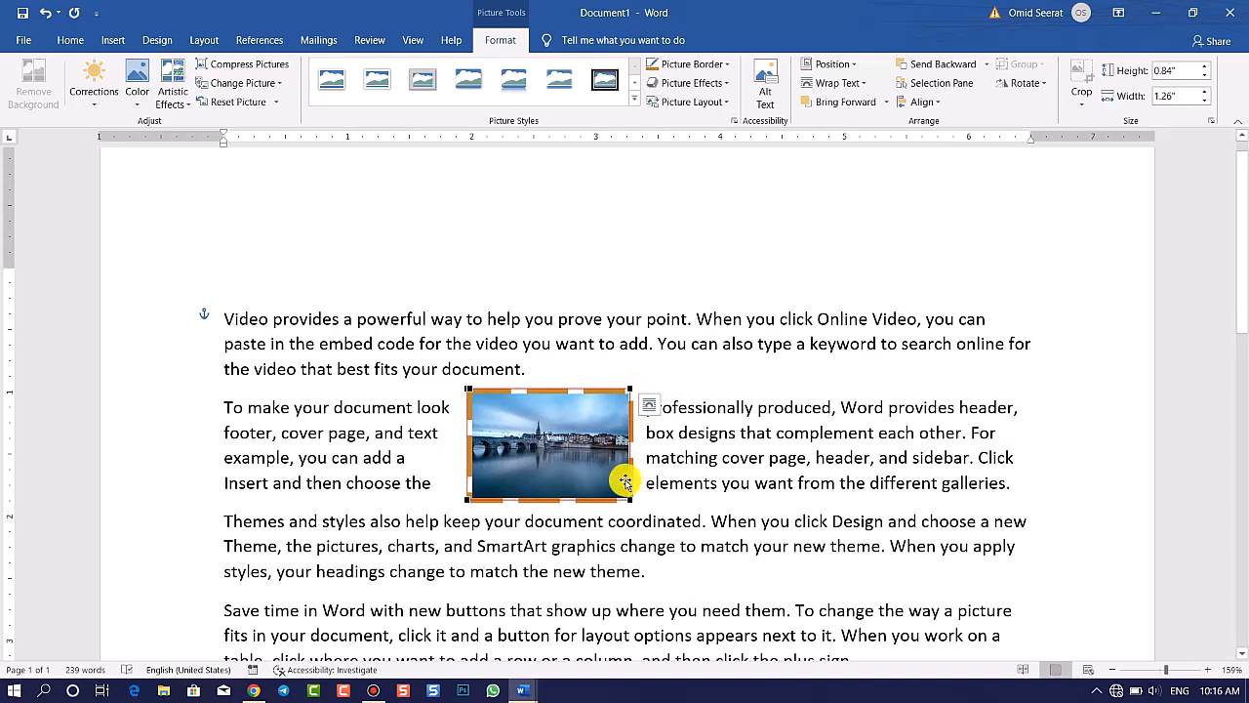
left_click_drag(702, 548, 749, 592)
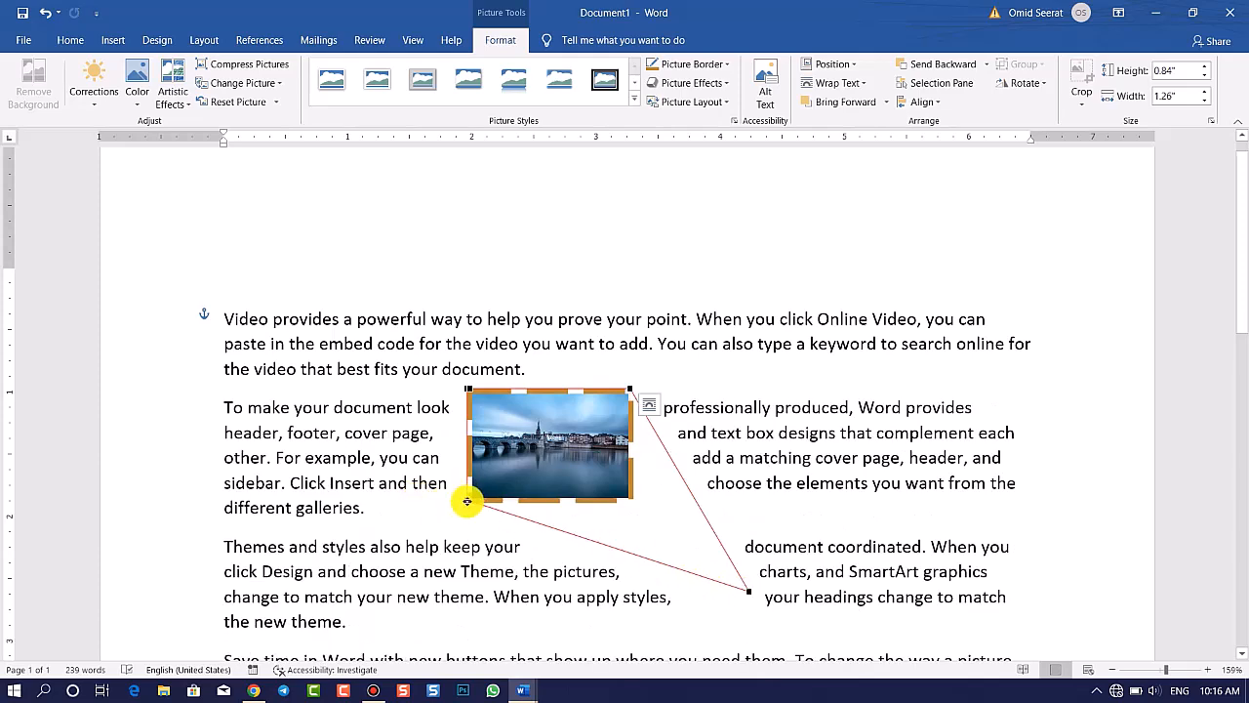
left_click_drag(451, 526, 384, 549)
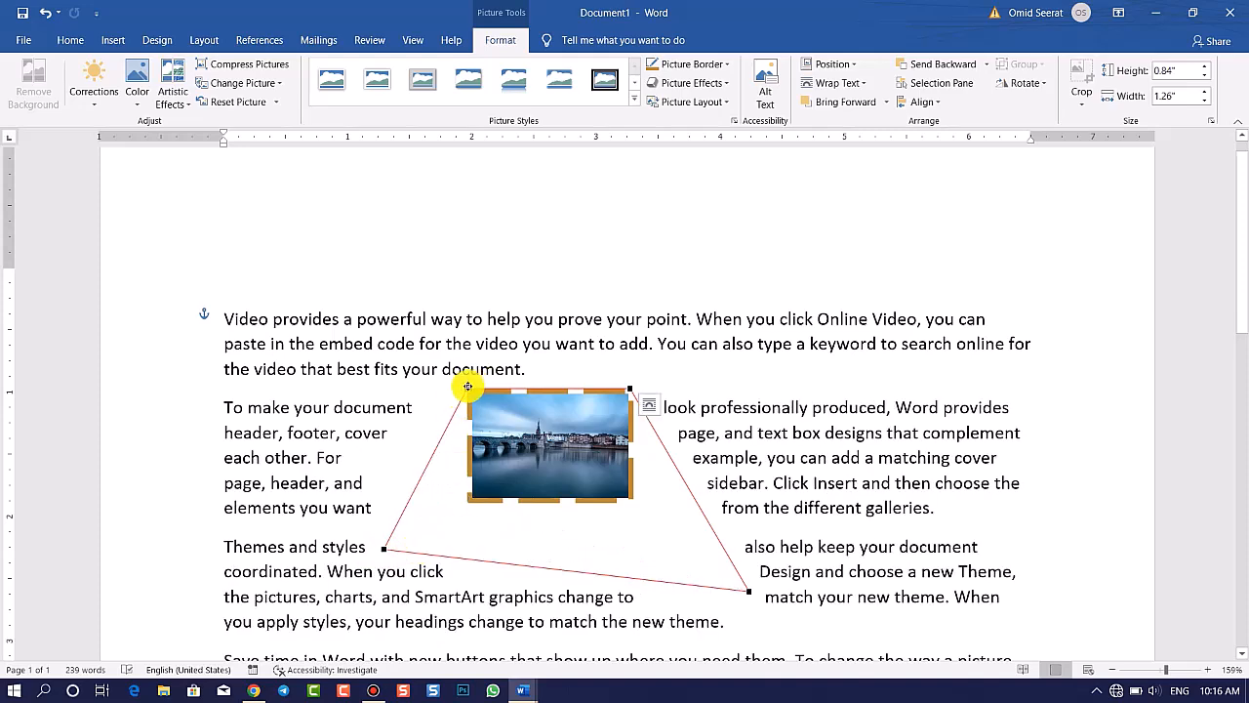
left_click_drag(390, 330, 510, 334)
Undo the changes made to the picture's wrap points
key("ctrl+z")
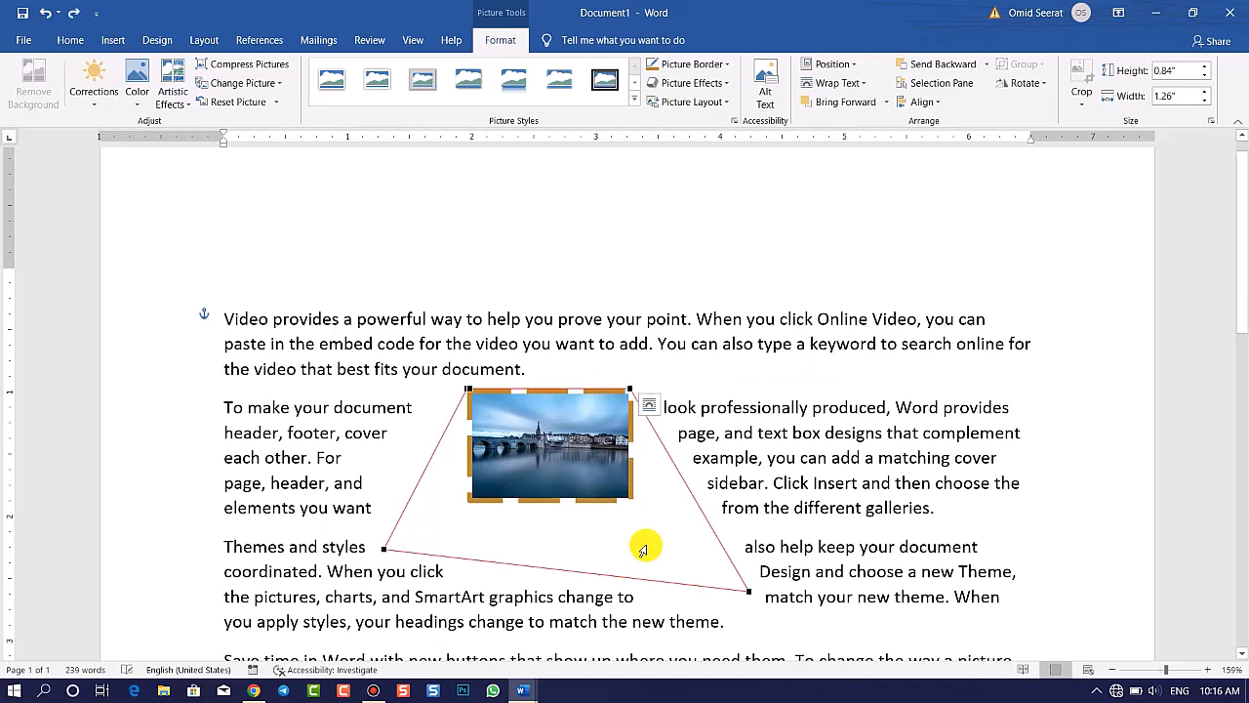
key("ctrl+z")
key("ctrl+z")
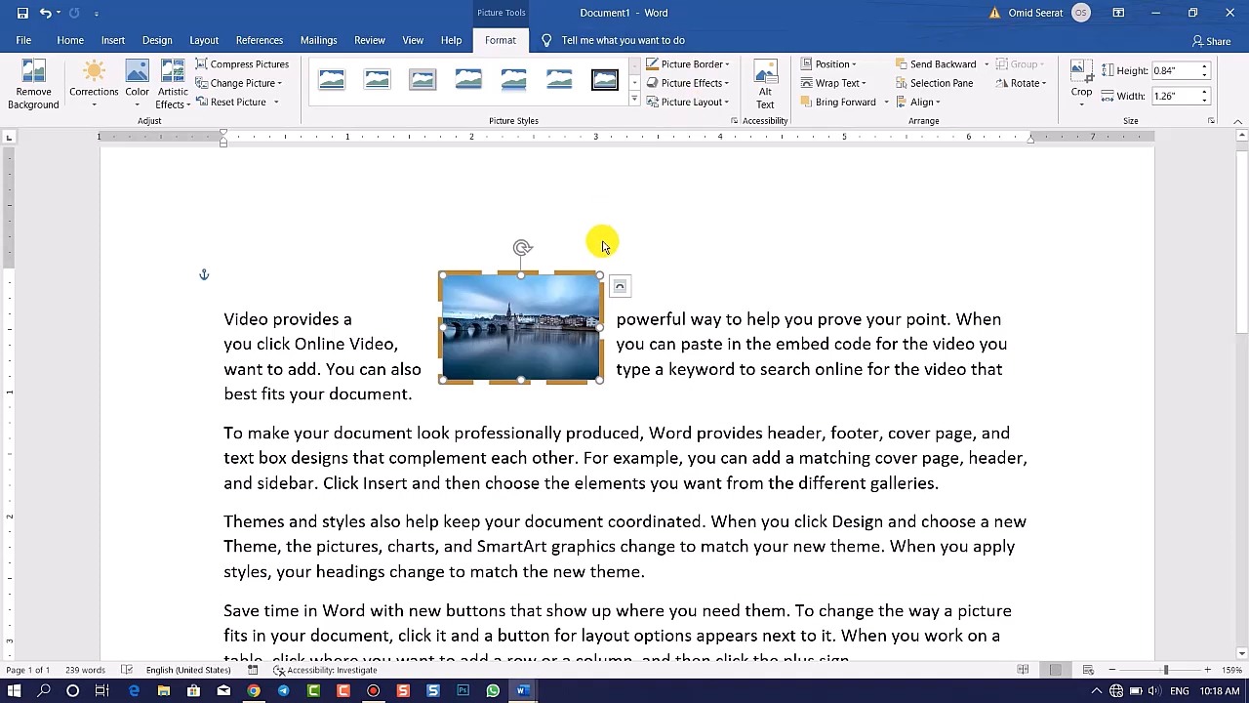
Review the picture's text wrapping options, including Move with Text, and move the picture down into the second paragraph
left_click(839, 83)
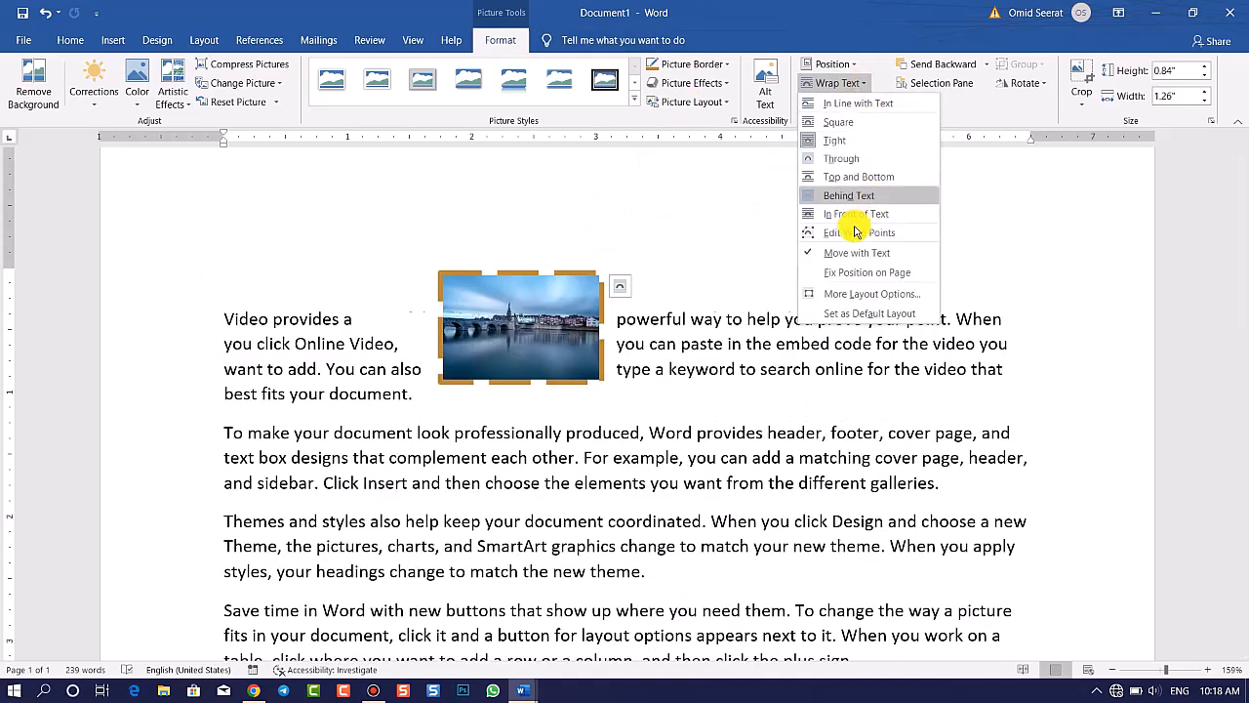
left_click(555, 319)
left_click_drag(555, 318, 591, 472)
Add several lines of repeated "w" characters at the end of the first paragraph to push the picture down
left_click(598, 371)
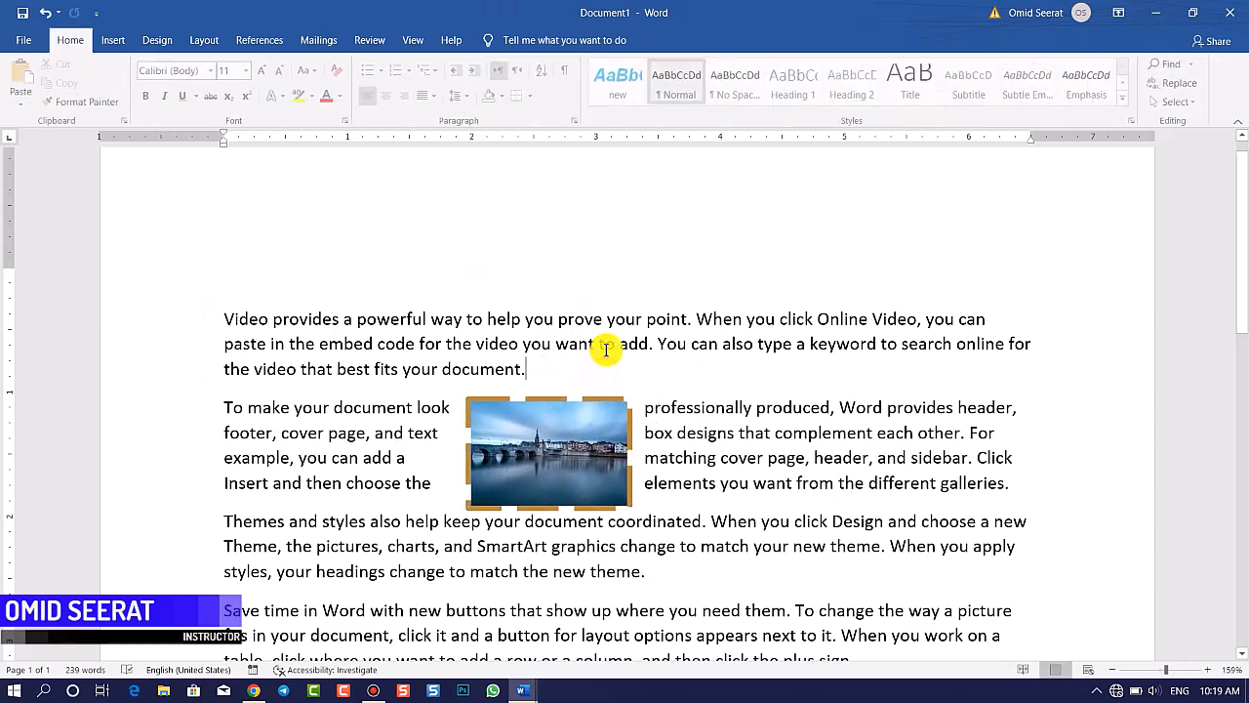
type("wwwwwwwwwwwwwwwwwwwwwwwwwwwwwwwwwwwwwwwwwwwwwwwwwwwwwwwwwwwwwwwwwwwwwwwwwww")
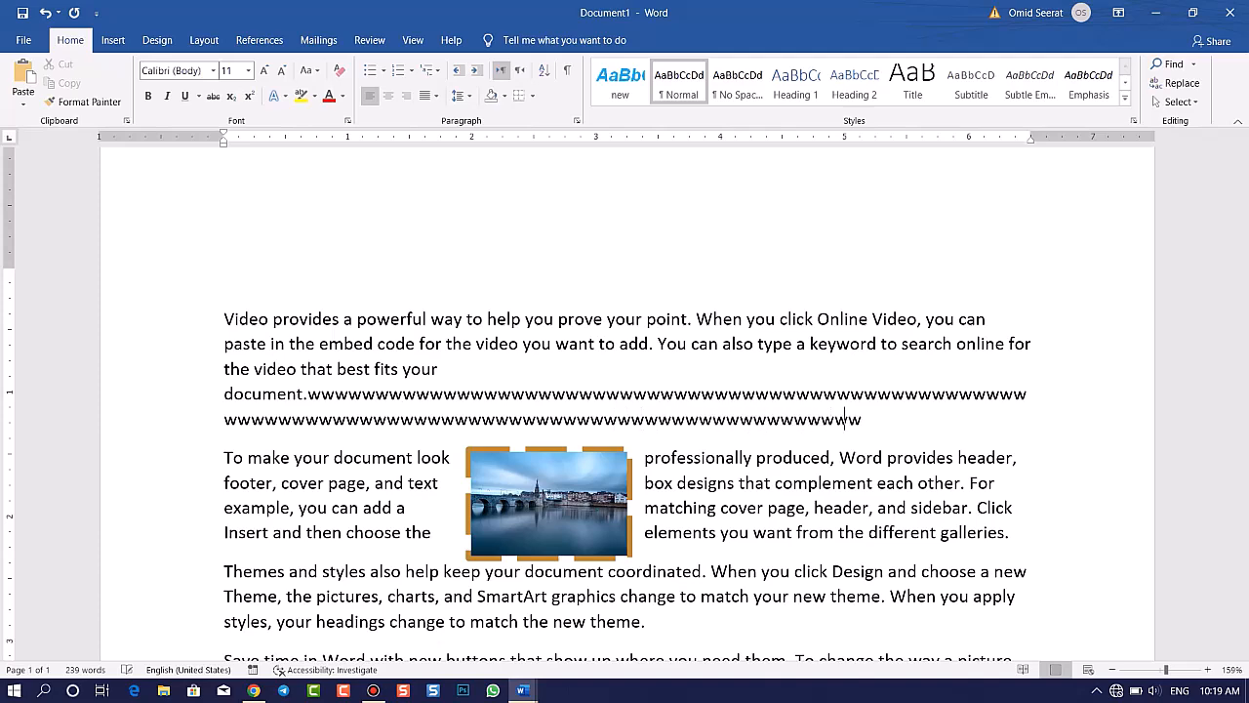
type("wwwwwwwwwwwwwwwwwwwwwwwwwwwwwwwwwwwwwwwwwwwwwwwwwwwwwwwwwwwwwwwwwwwwww")
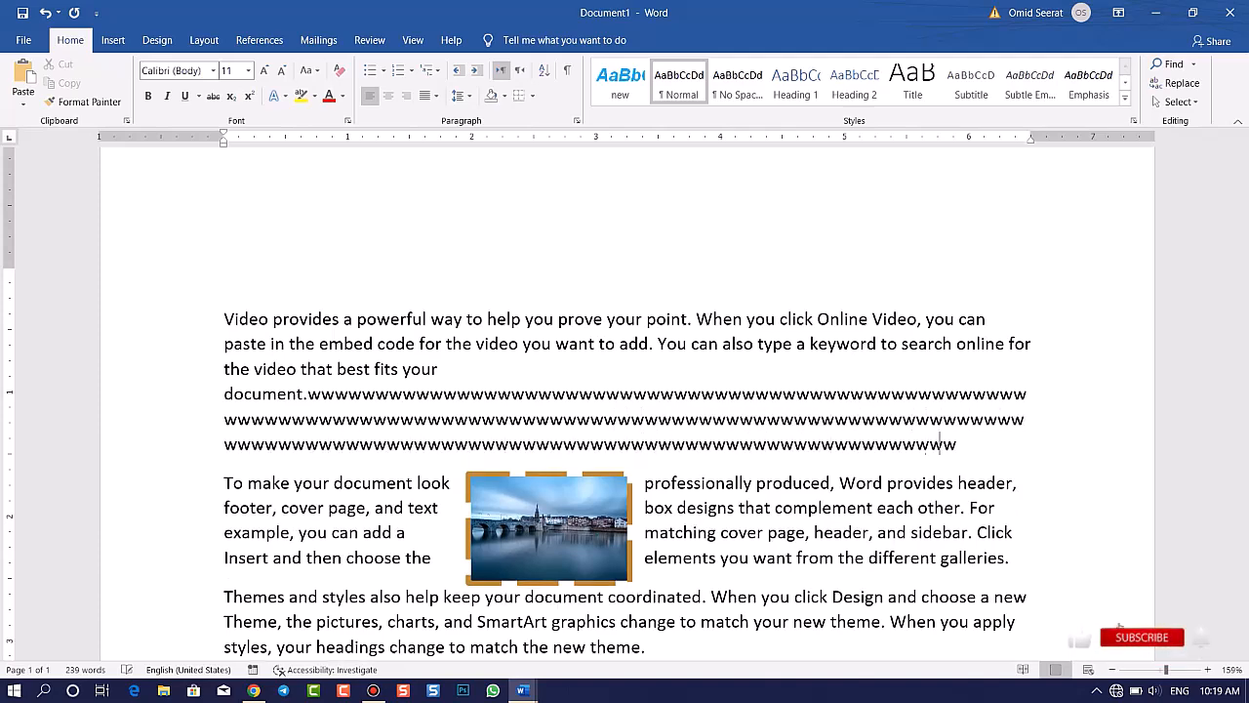
Add more repeated "w" characters to the end of the first paragraph and move the picture up between its lines
type("wwwwwwwwwwwwwwwwwwwwwwwwwwwwww")
left_click_drag(569, 561, 616, 473)
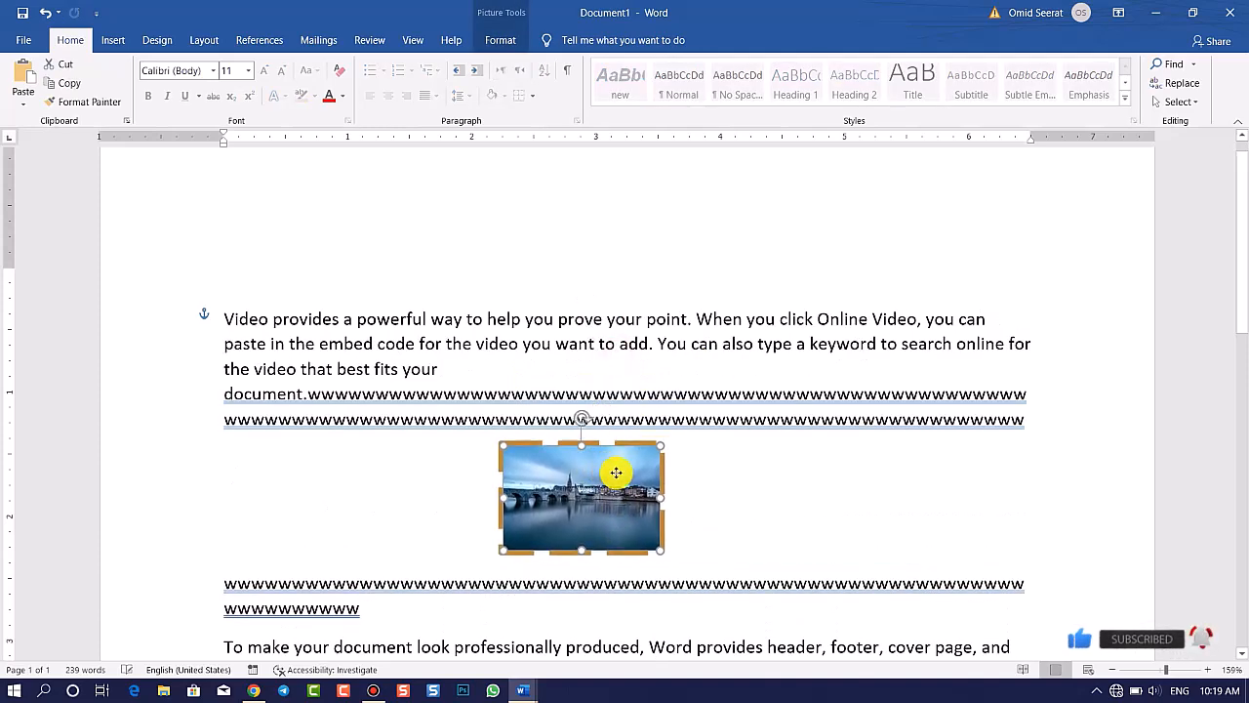
Set the picture to Fix Position on Page and insert more "w" characters into the first paragraph above it
left_click(499, 39)
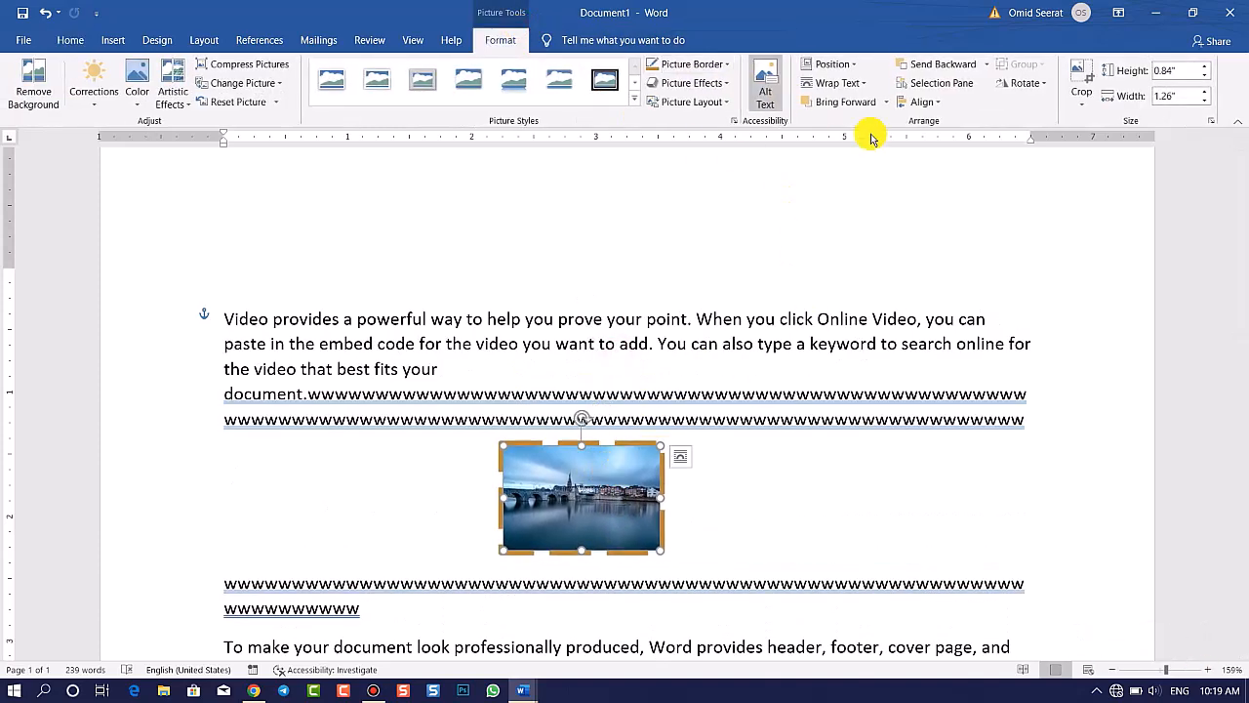
left_click(837, 82)
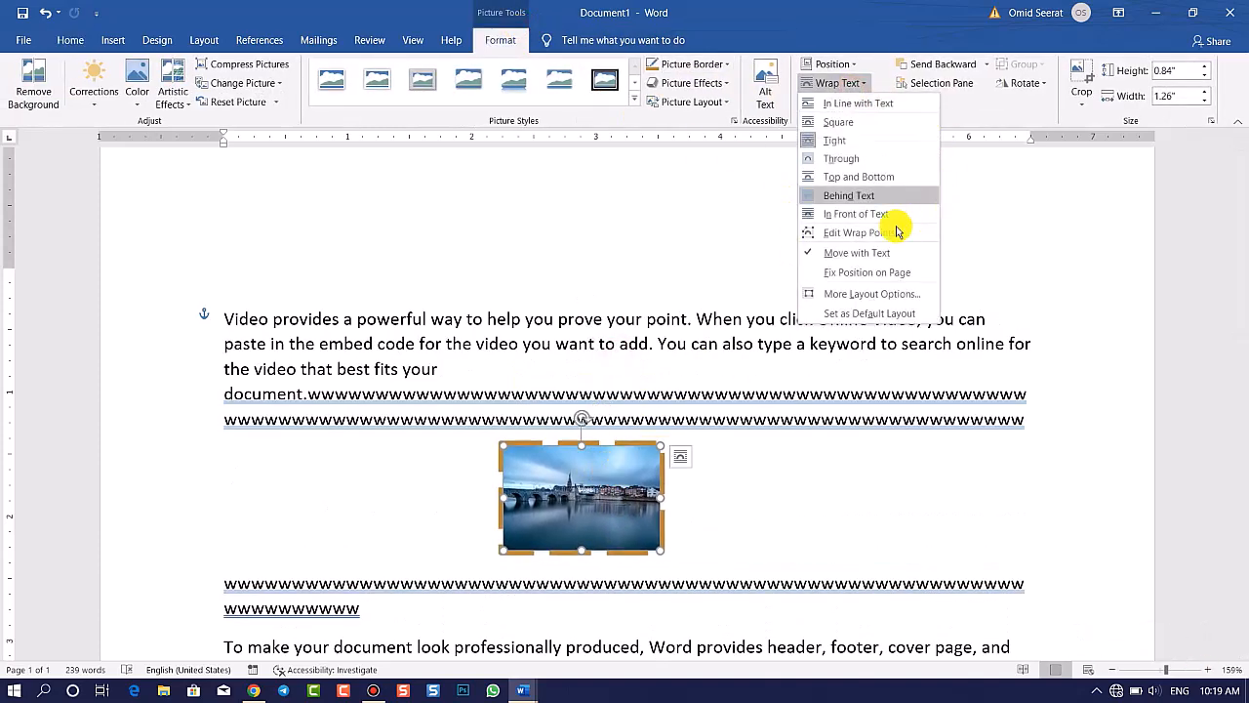
left_click(845, 273)
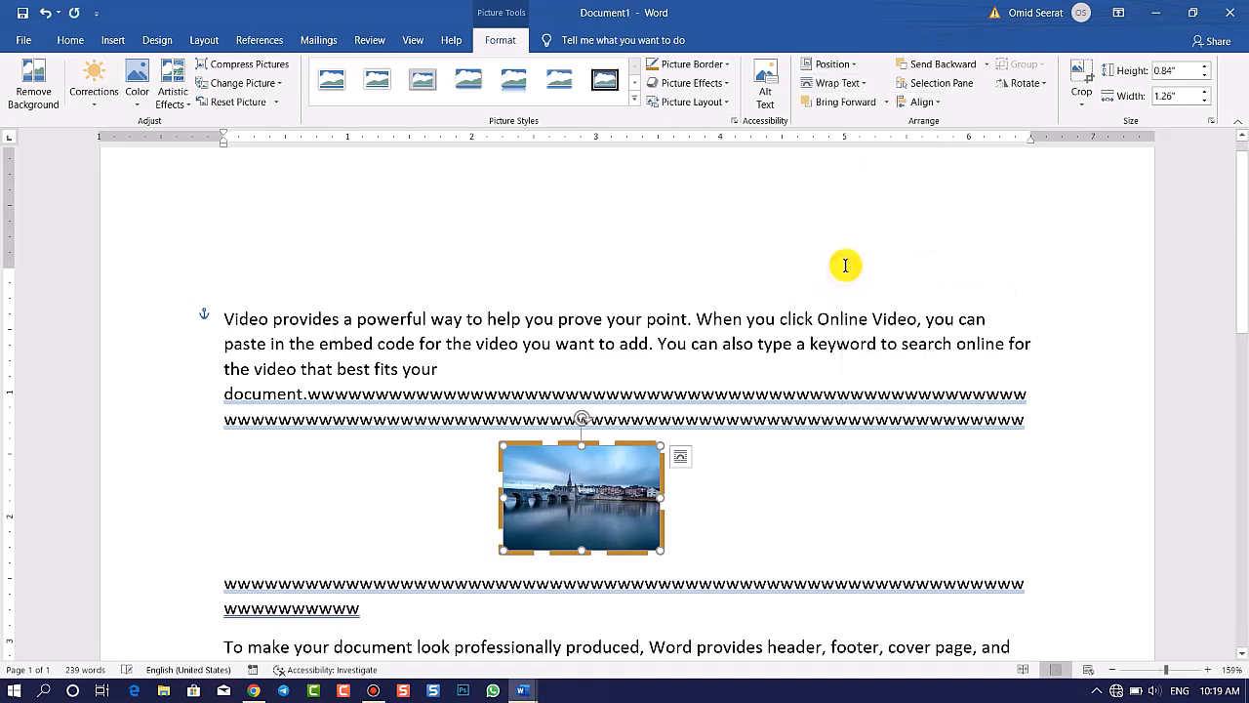
left_click(689, 384)
type("wwwwwwwwwwwwww")
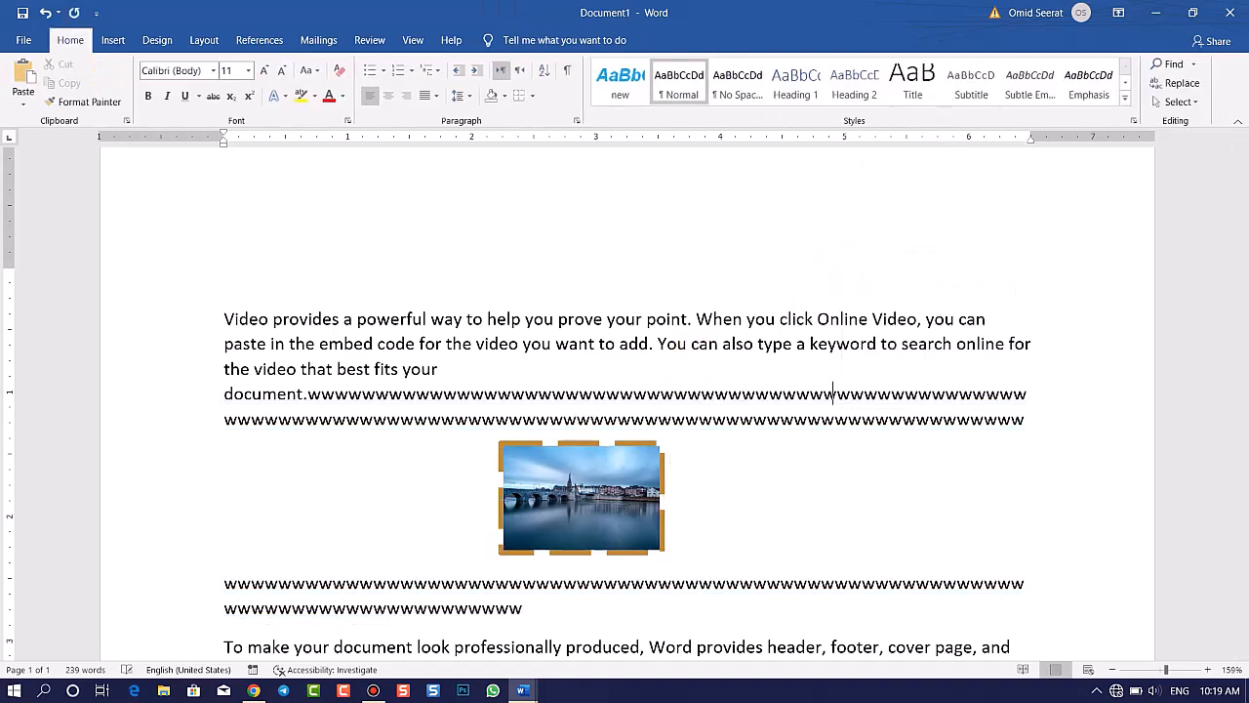
type("wwwwwwwwwwwwww")
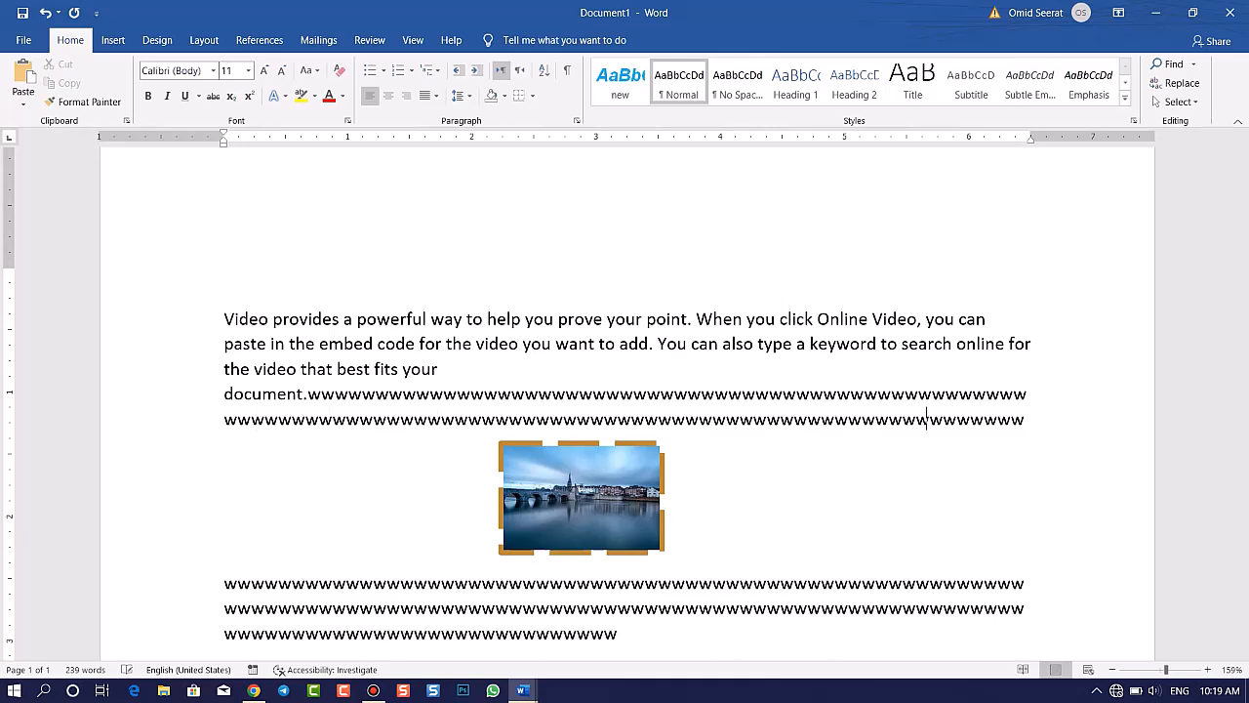
Review the picture's text wrapping settings in the full layout options, leaving them without making changes
left_click(656, 470)
left_click(500, 40)
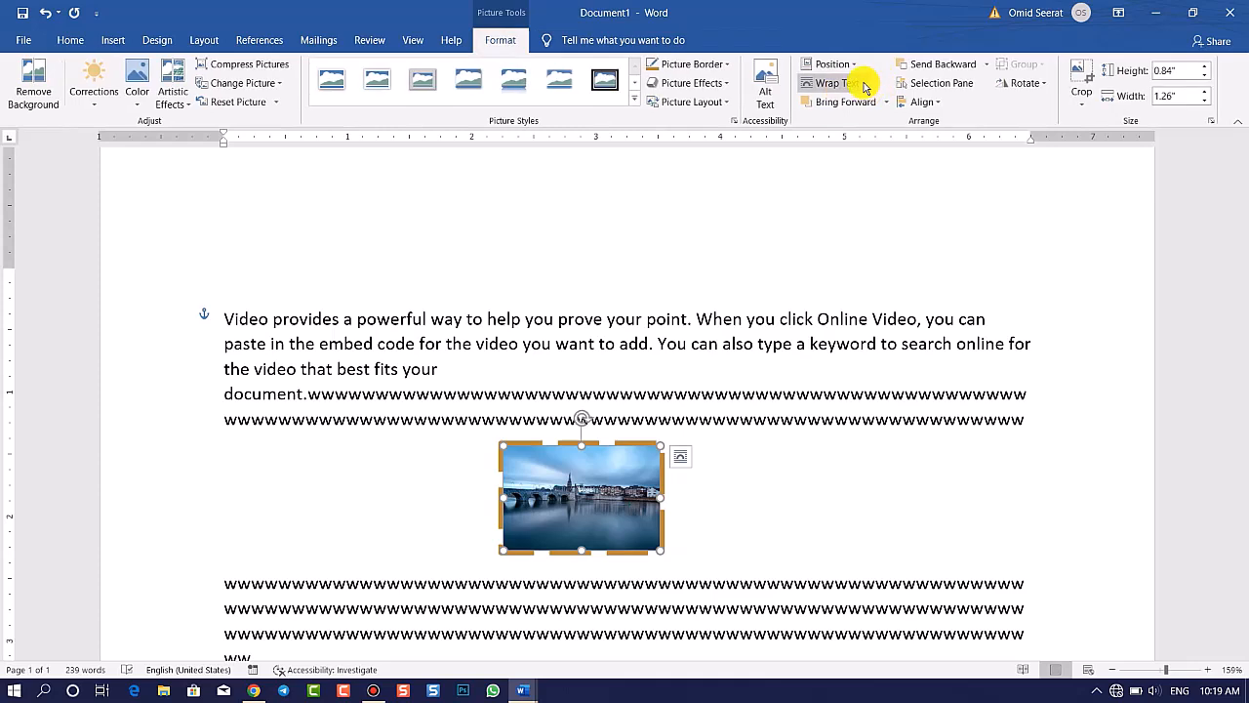
left_click(831, 83)
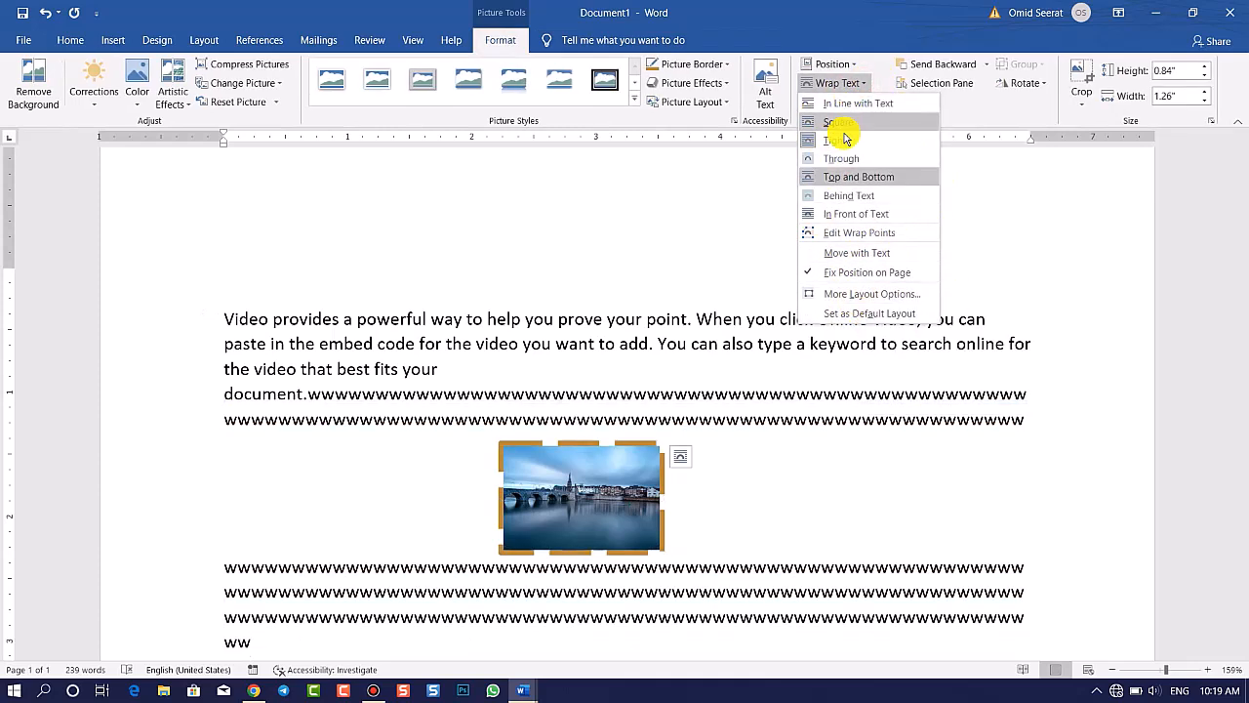
left_click(832, 293)
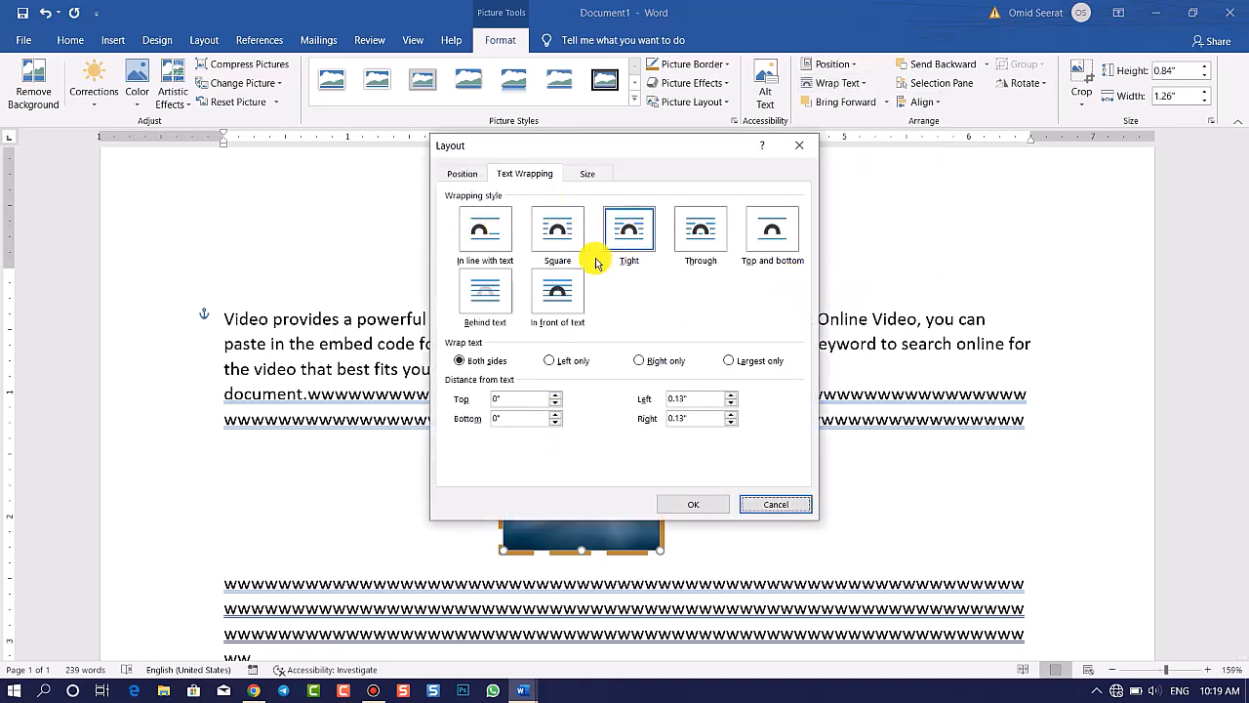
left_click(804, 148)
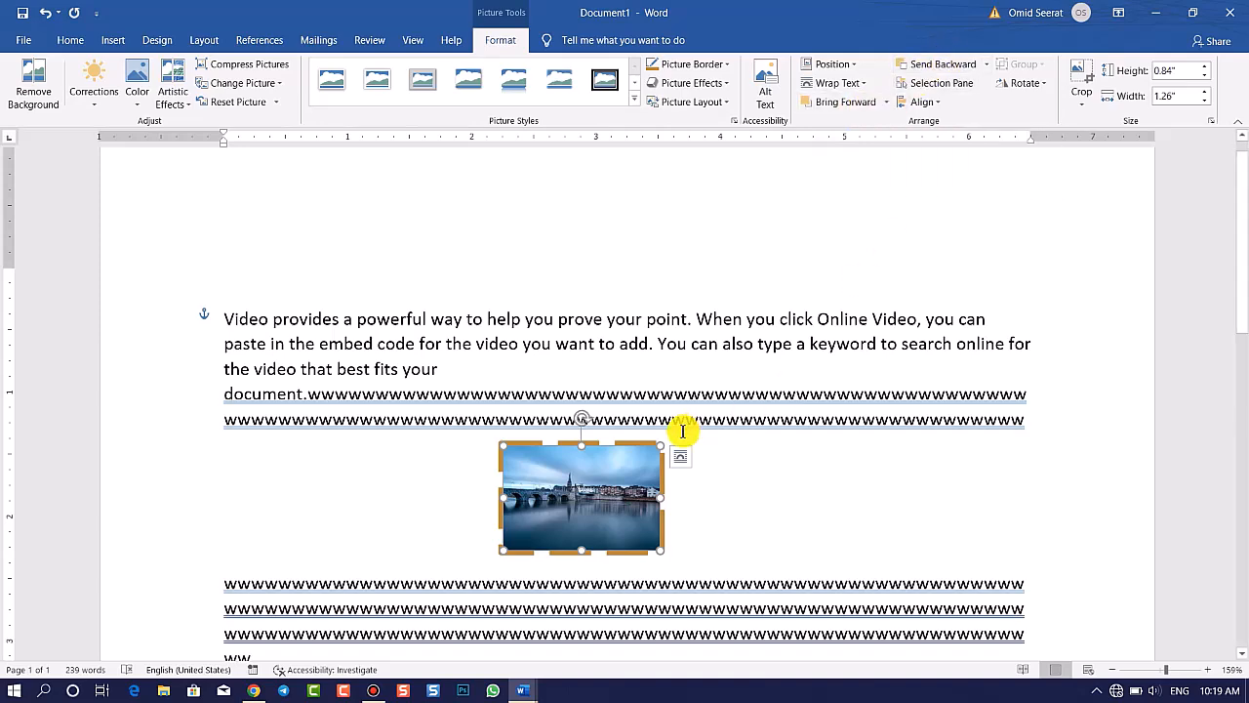
Clear the whole document and insert three pictures from the Photos folder: the autumn forest road and two HD-wallpaper Quran verse images
key("ctrl+a")
key("Delete")
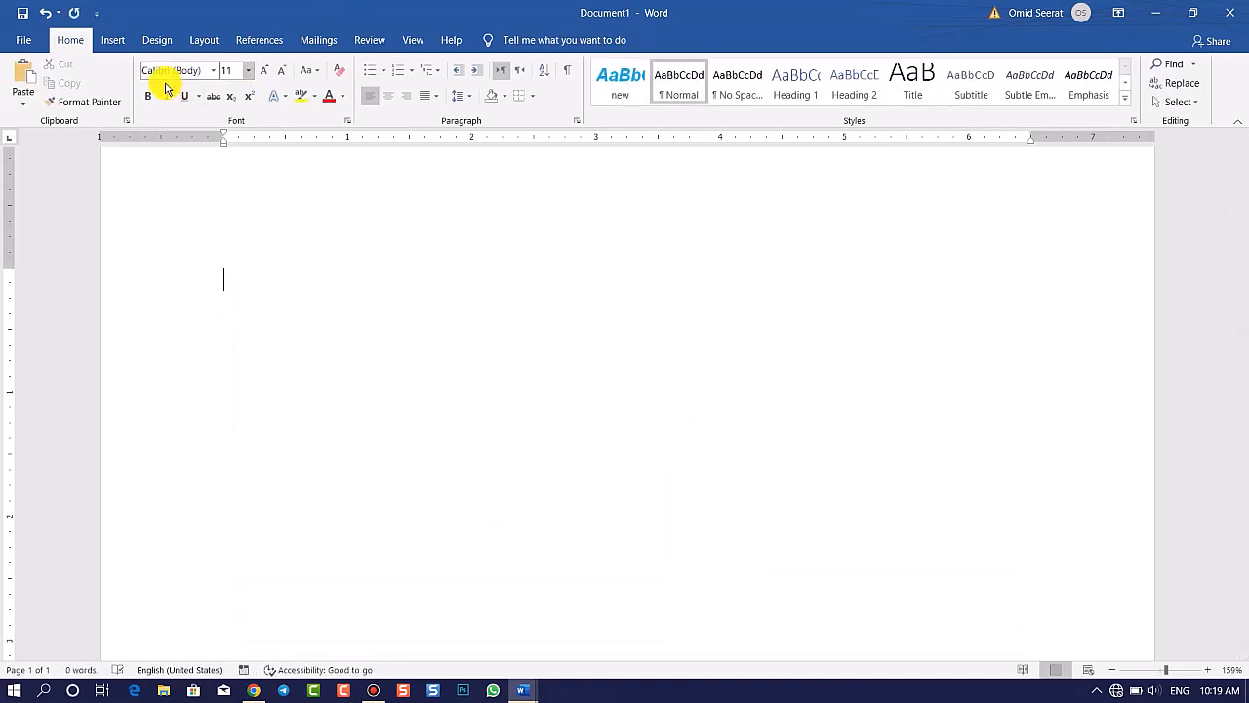
left_click(119, 39)
left_click(162, 83)
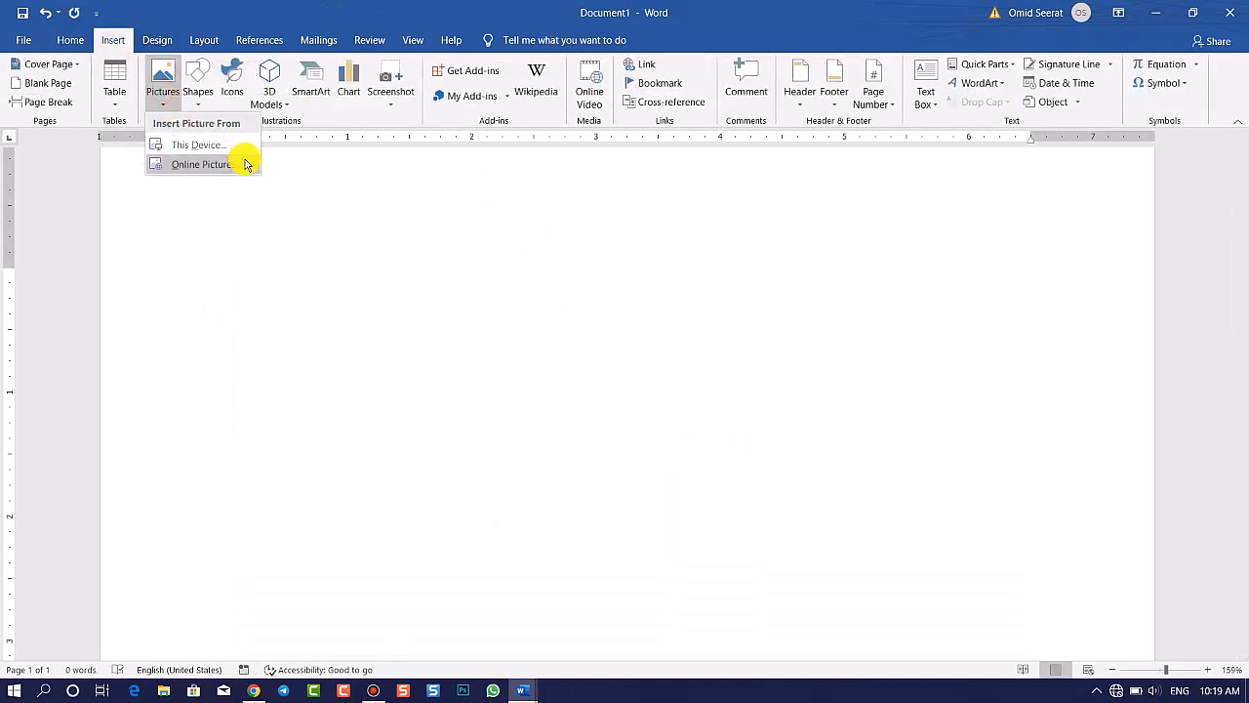
left_click(227, 146)
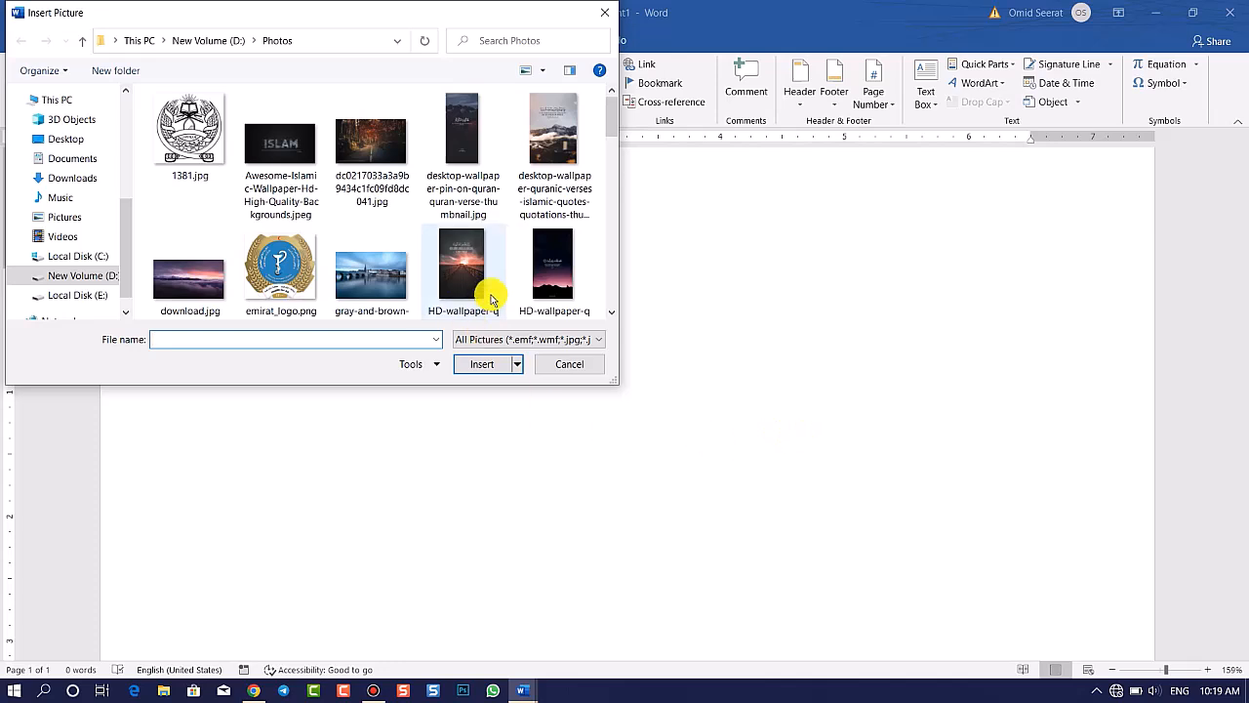
left_click(451, 270)
left_click(399, 151, "ctrl")
left_click(535, 269, "ctrl")
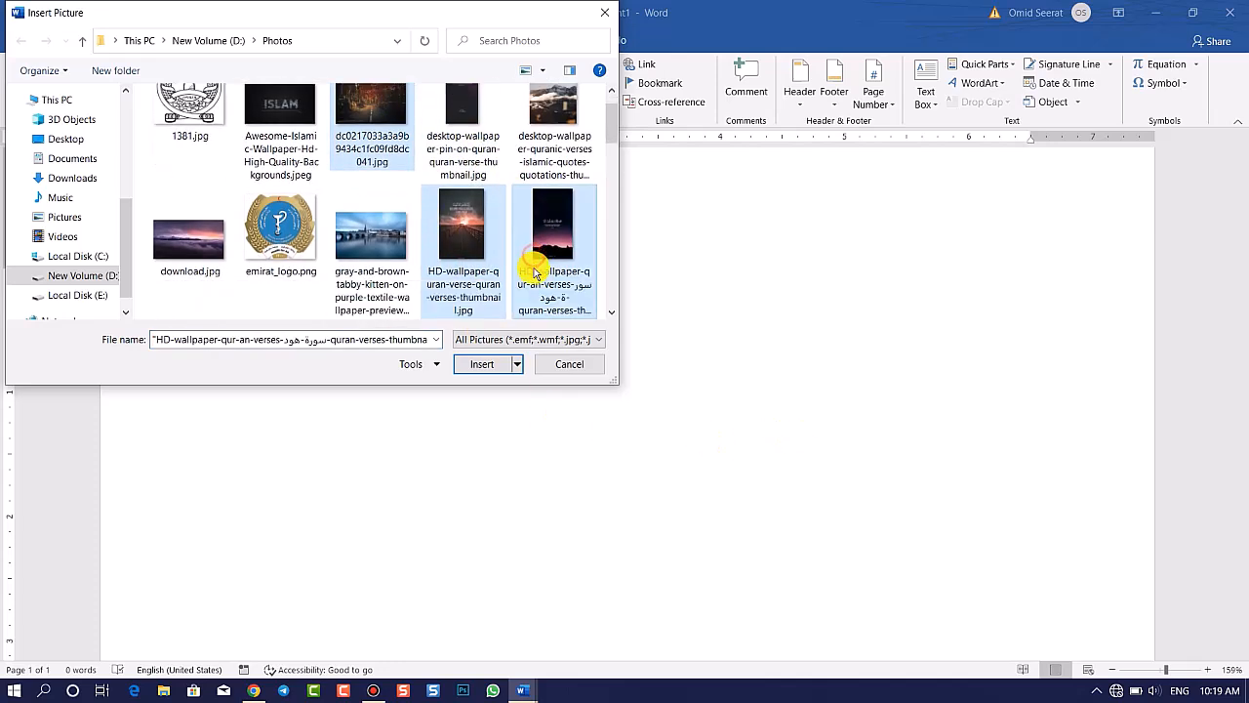
left_click(486, 364)
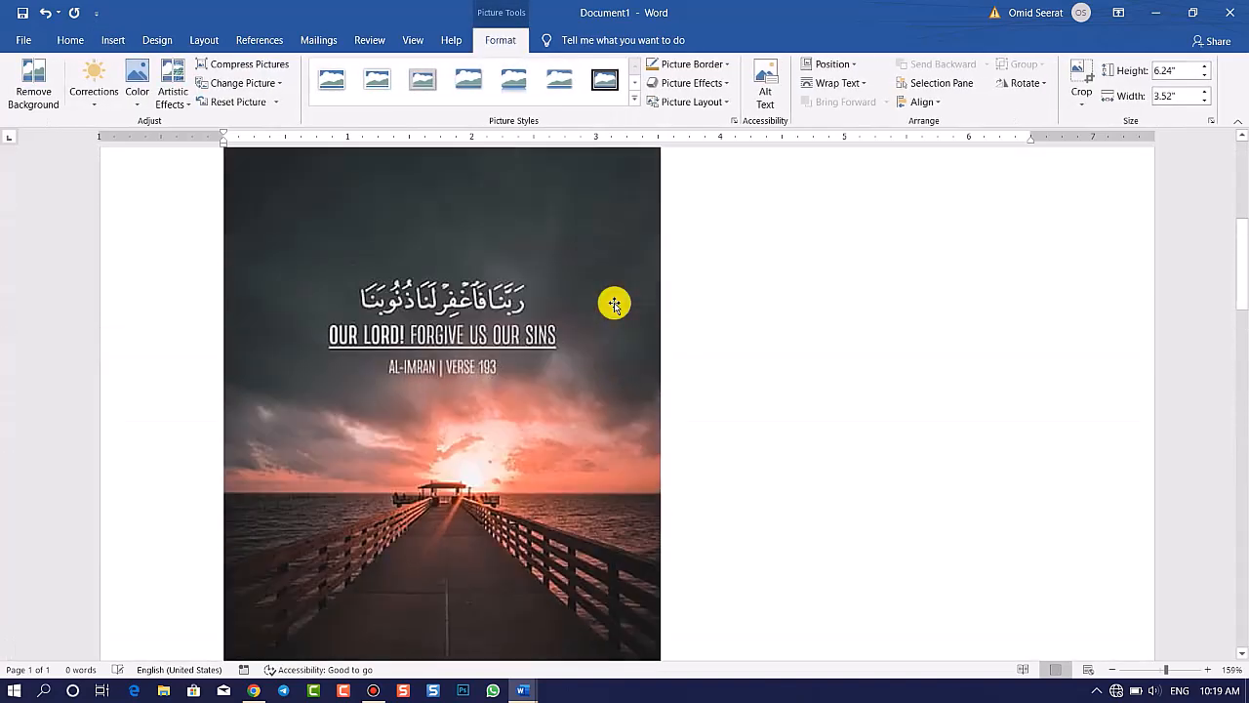
Shrink the pier picture to about 2.28" by 1.47" and arrange the three pictures overlapping, with the starry-sky one covering part of the pier
left_click(355, 326)
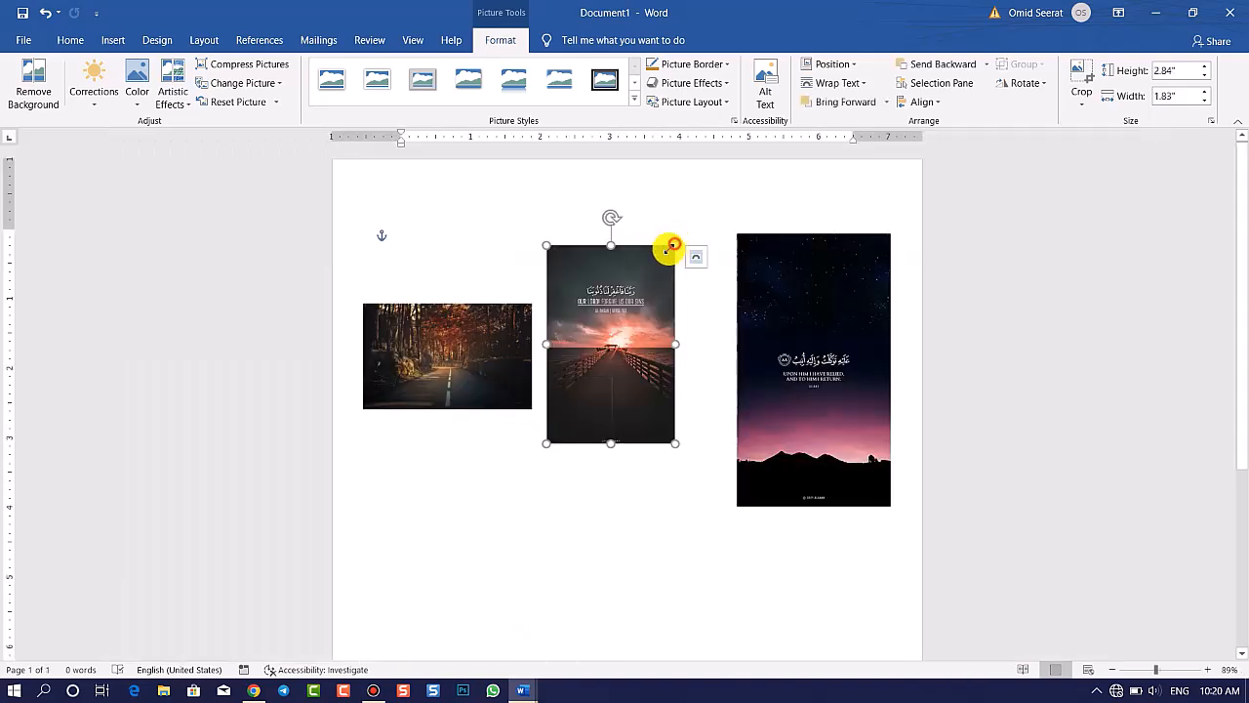
left_click_drag(675, 244, 649, 284)
left_click_drag(494, 326, 579, 323)
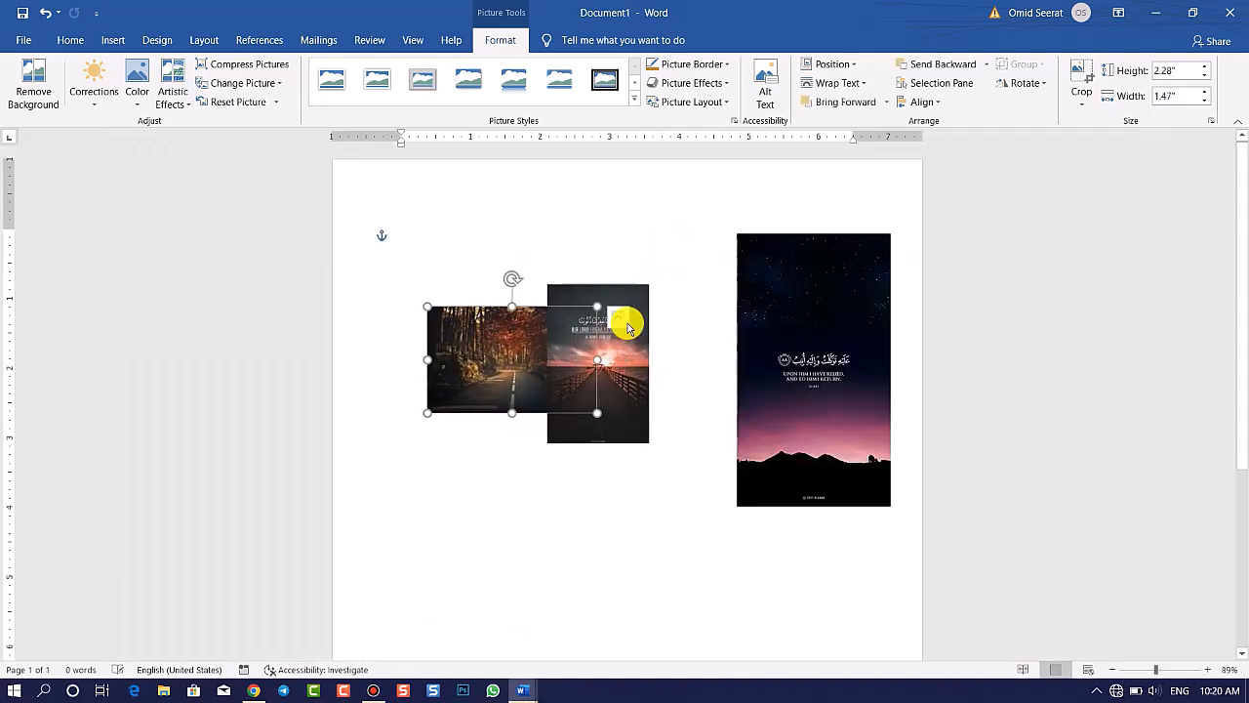
left_click_drag(801, 377, 710, 369)
left_click_drag(586, 406, 609, 523)
left_click_drag(514, 323, 503, 317)
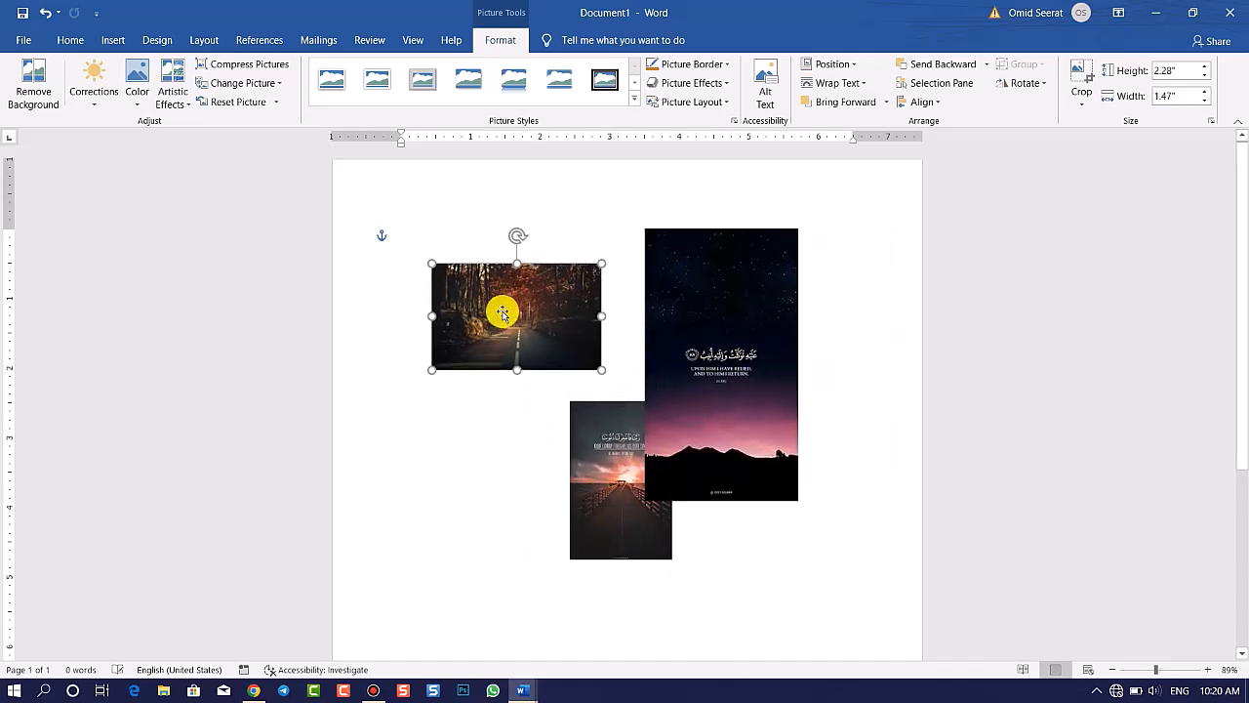
left_click_drag(594, 446, 539, 301)
left_click_drag(719, 389, 633, 438)
Bring the forest road picture forward twice, one level at a time, past the pier and starry-sky pictures
scroll(686, 438, "up", 3)
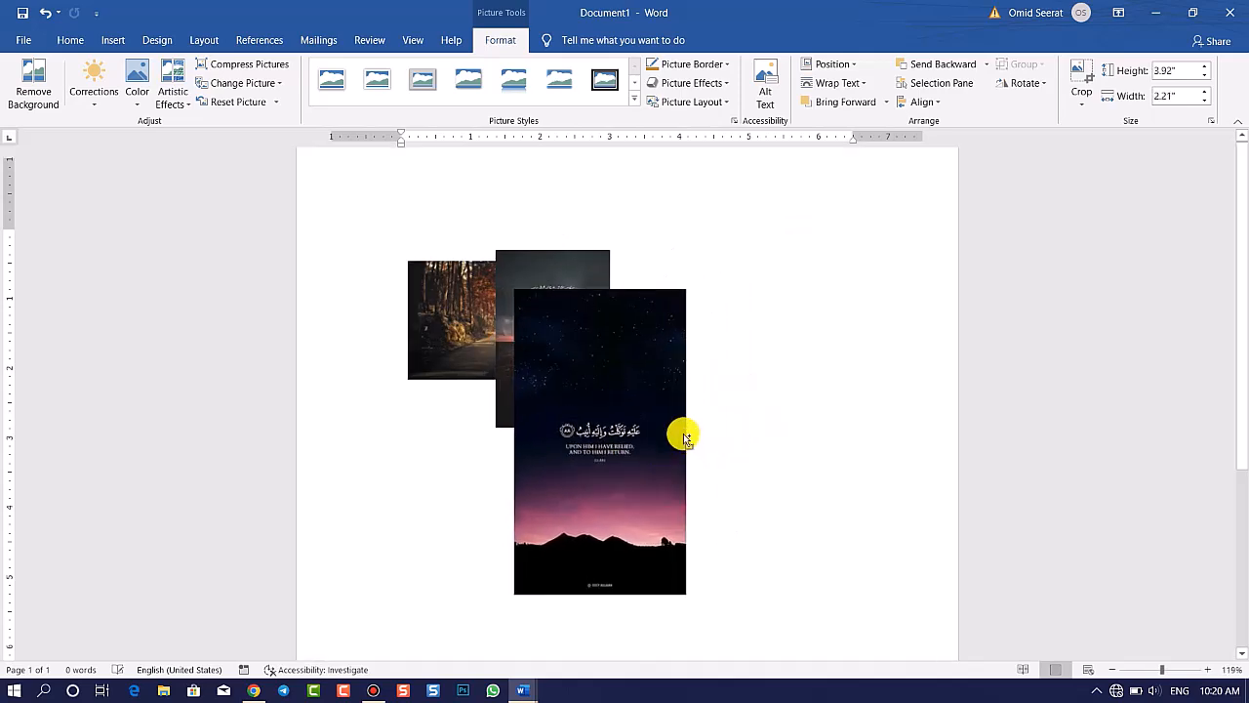
scroll(686, 439, "up", 10)
left_click(430, 383)
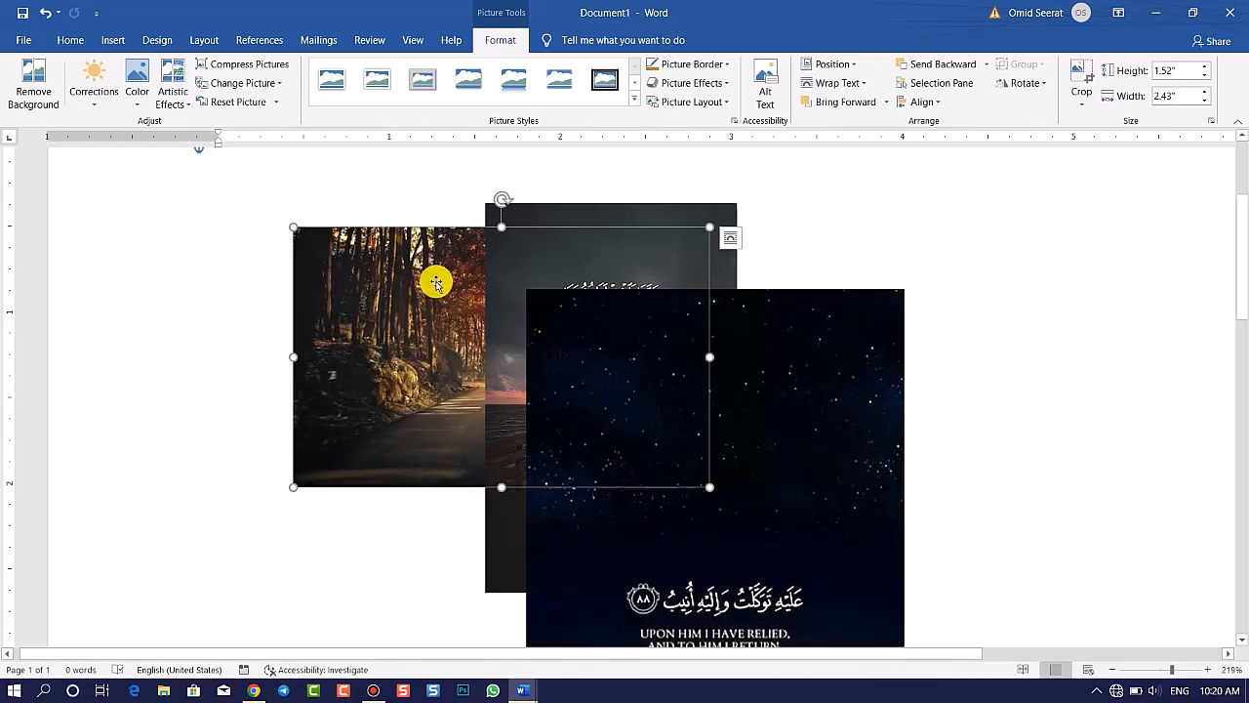
left_click(887, 101)
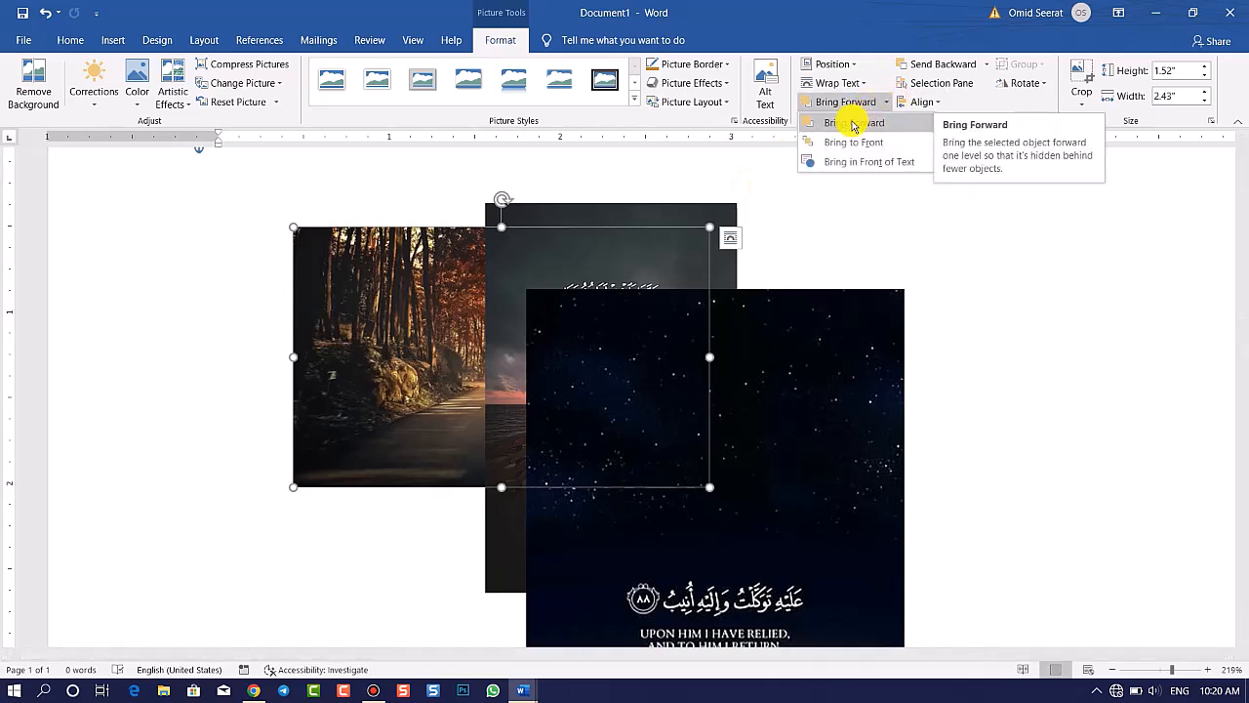
left_click(852, 124)
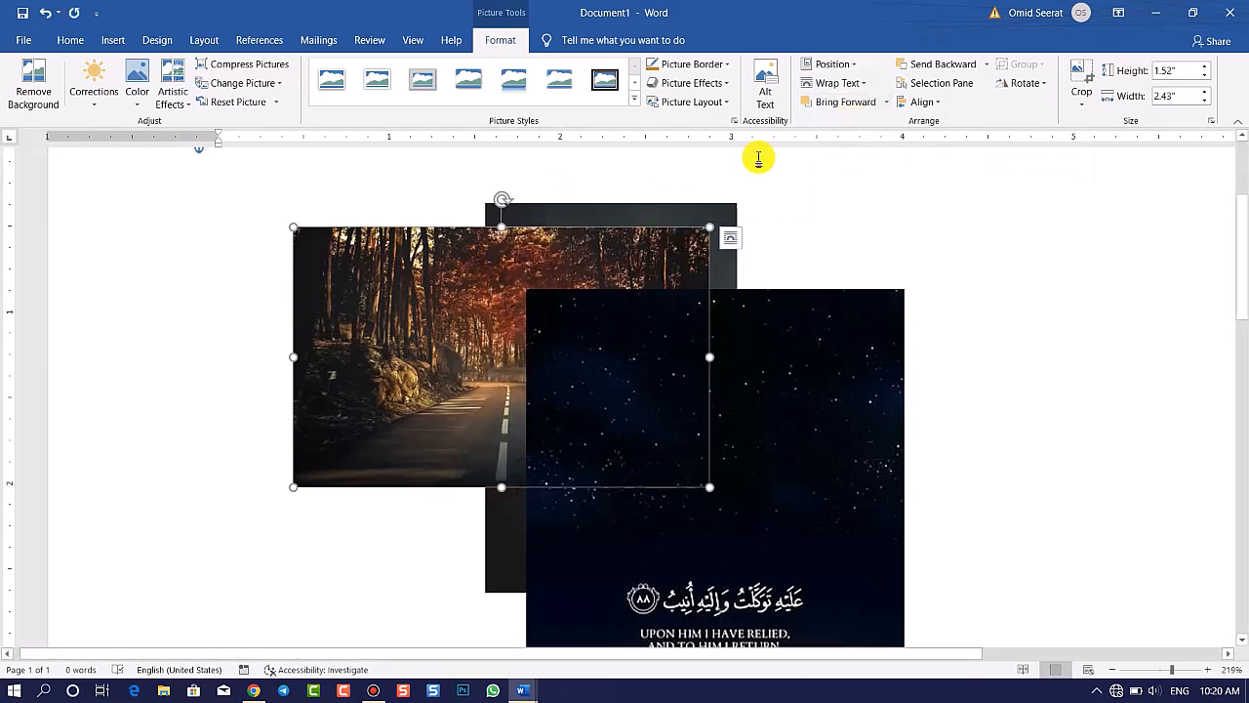
left_click(886, 102)
left_click(852, 127)
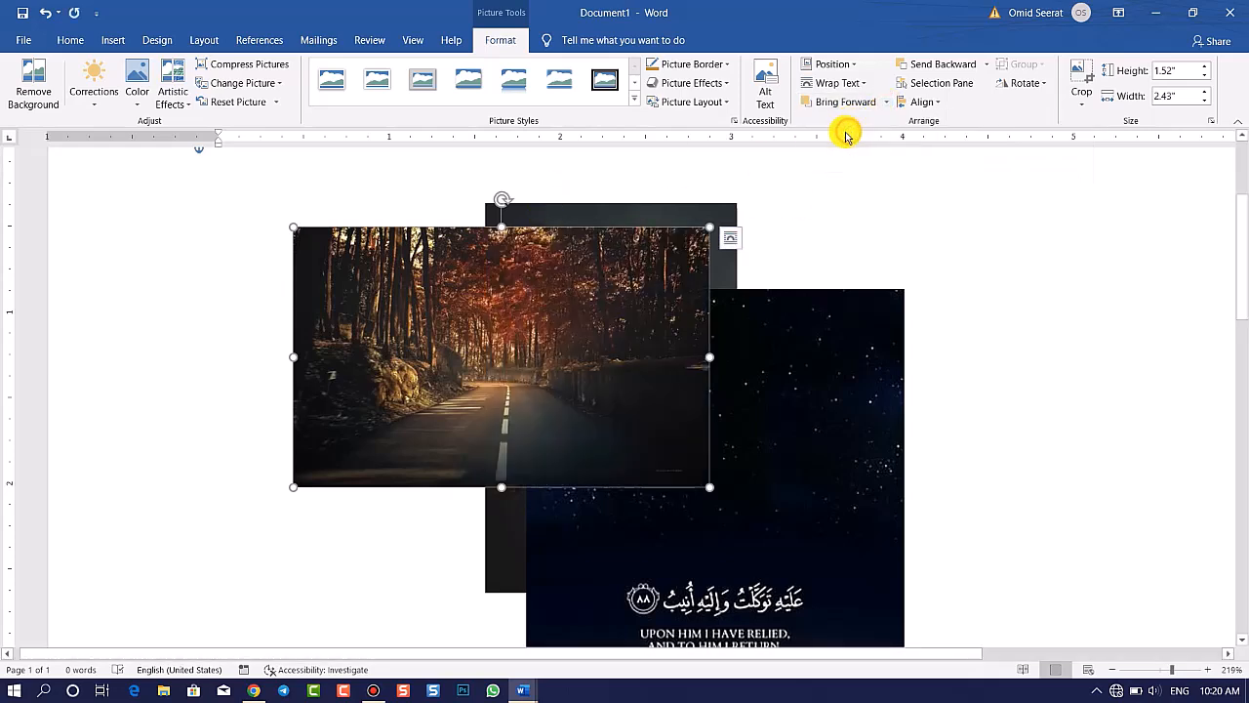
Undo both Bring Forward changes and apply Bring to Front to the forest road picture
key("ctrl+z")
key("ctrl+z")
left_click(888, 103)
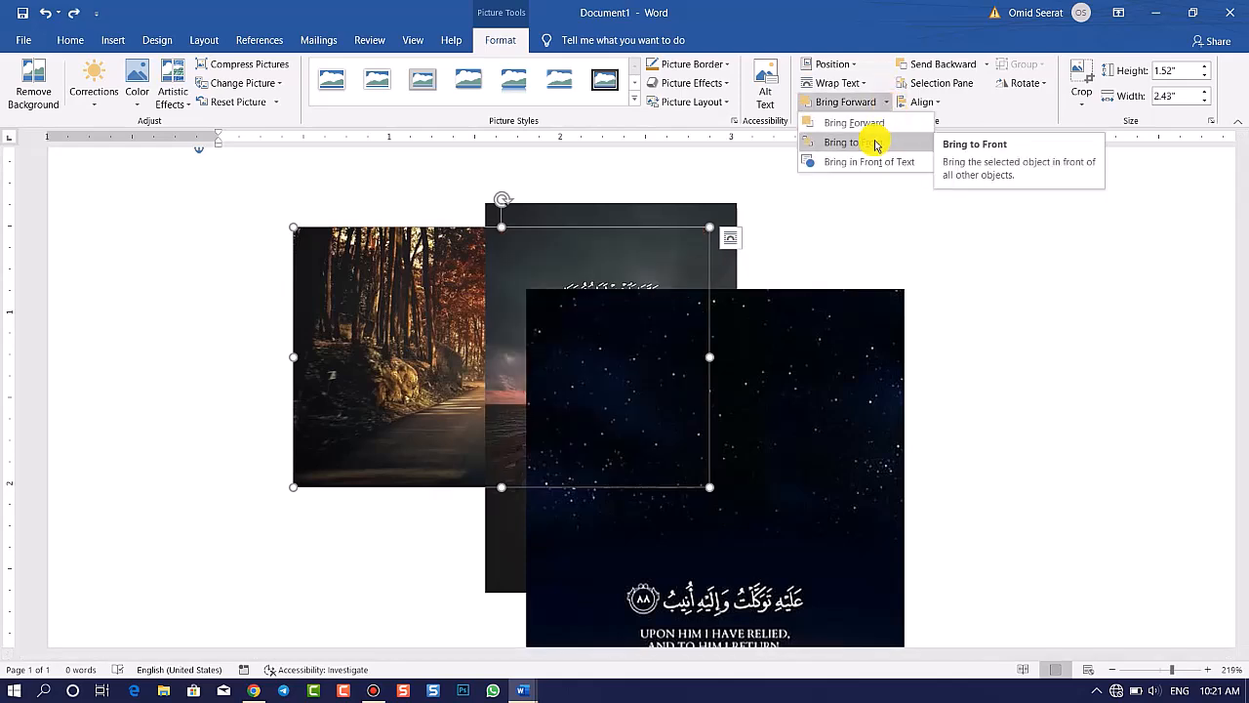
left_click(875, 144)
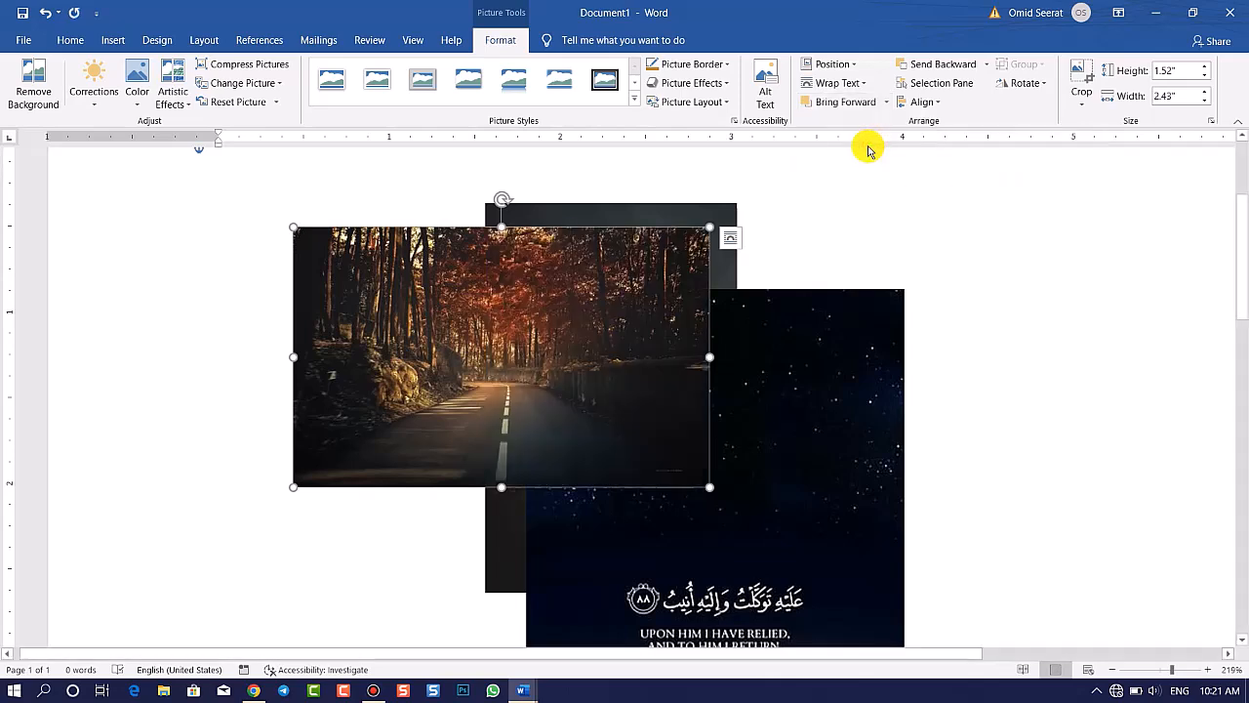
Bring the forest road picture in front of text and move it down over the other two pictures
left_click(888, 106)
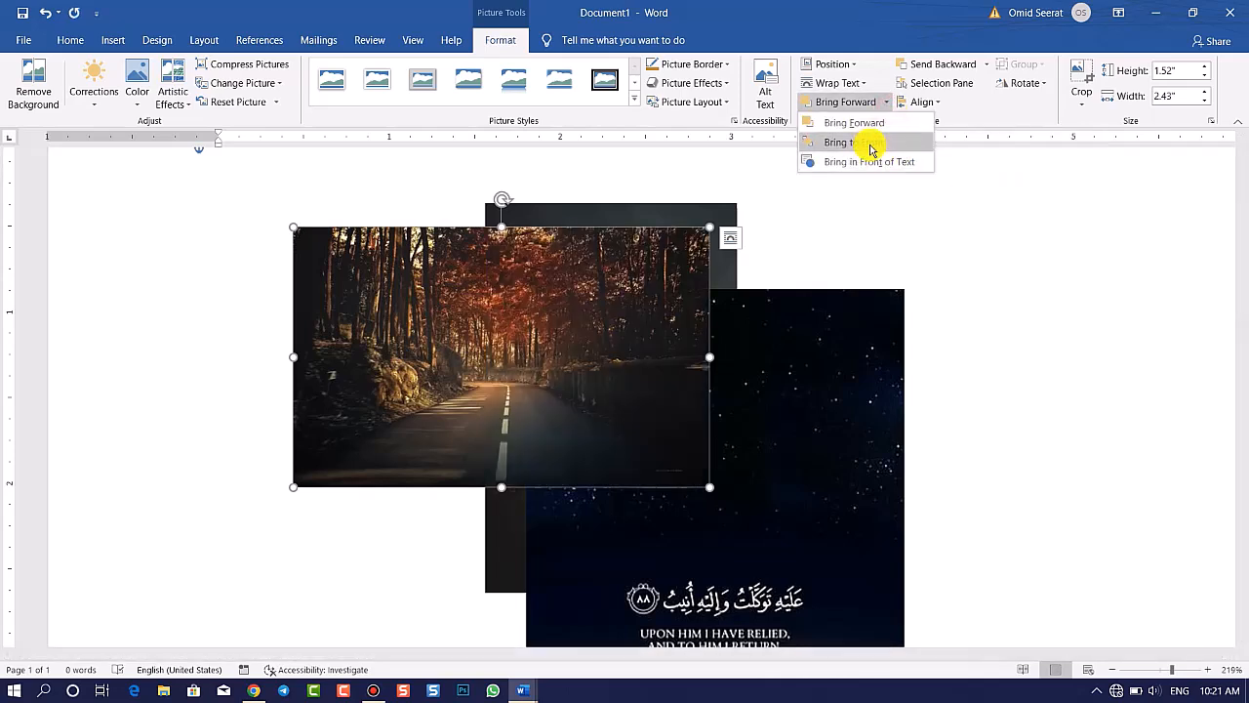
left_click(849, 162)
left_click_drag(631, 315, 724, 377)
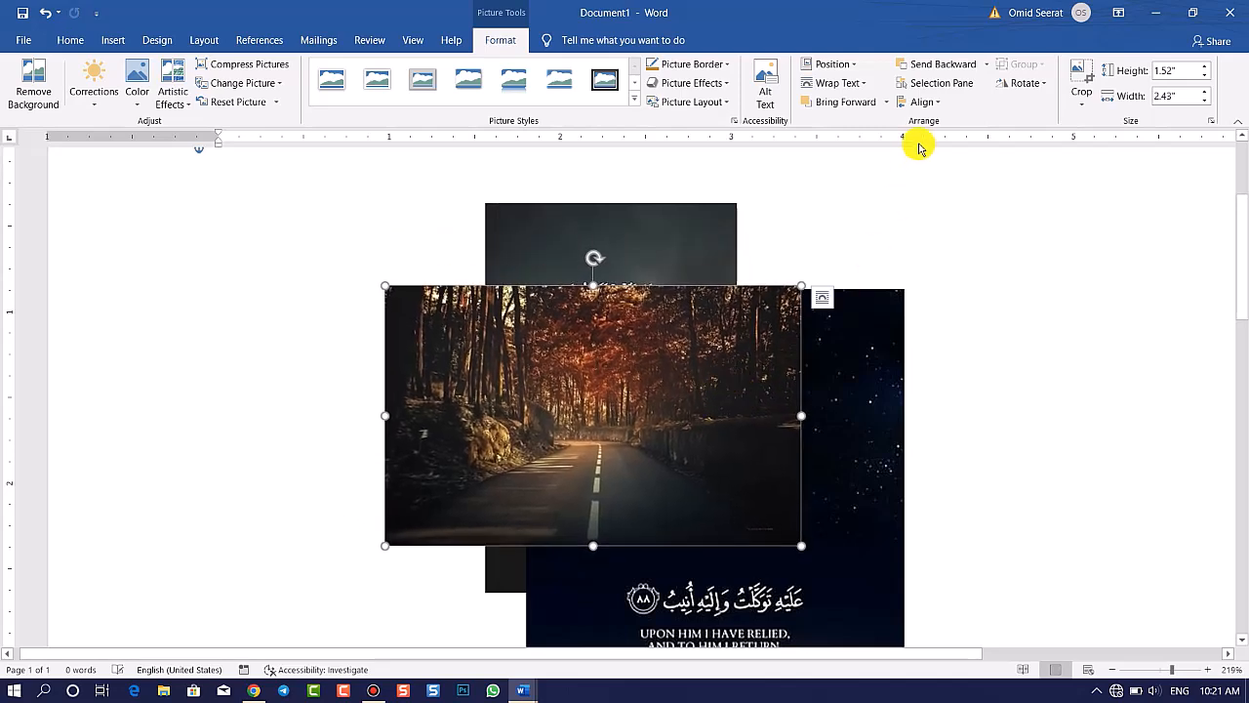
Send the forest road picture to the back and reposition the three pictures so each one stays partly exposed
left_click(984, 64)
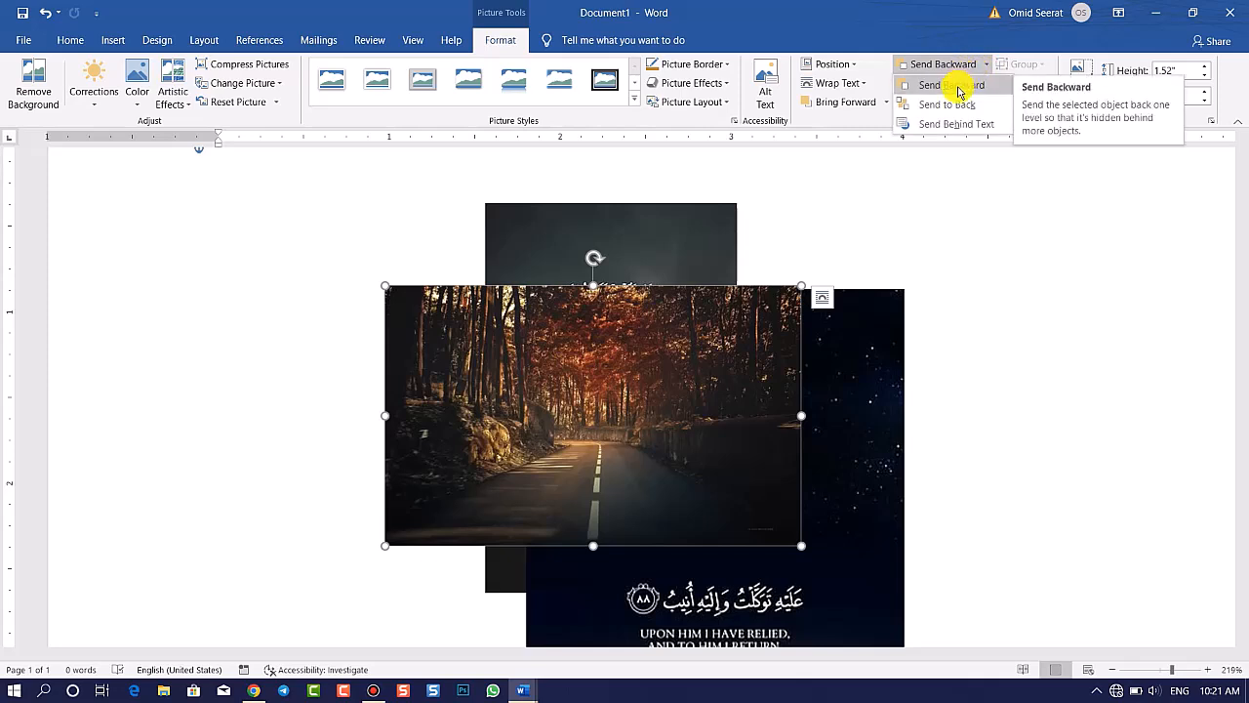
left_click(956, 105)
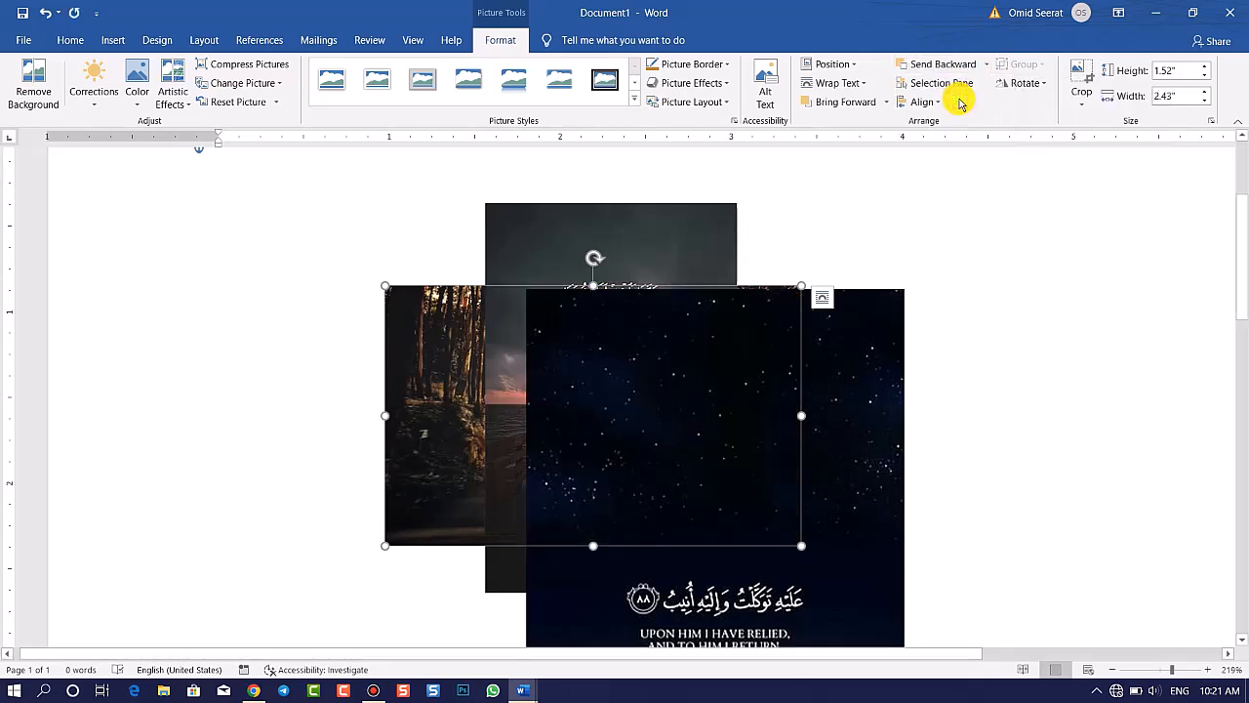
left_click_drag(445, 359, 329, 334)
left_click_drag(498, 304, 461, 288)
left_click(613, 364)
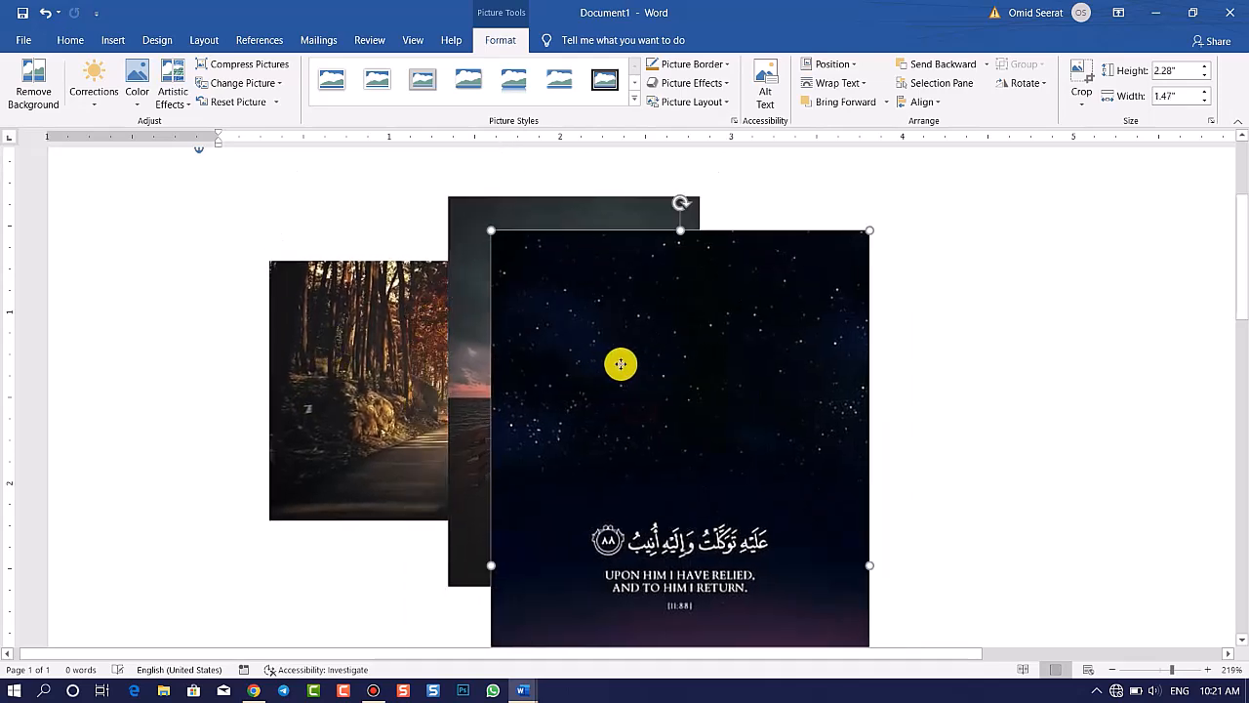
left_click(112, 39)
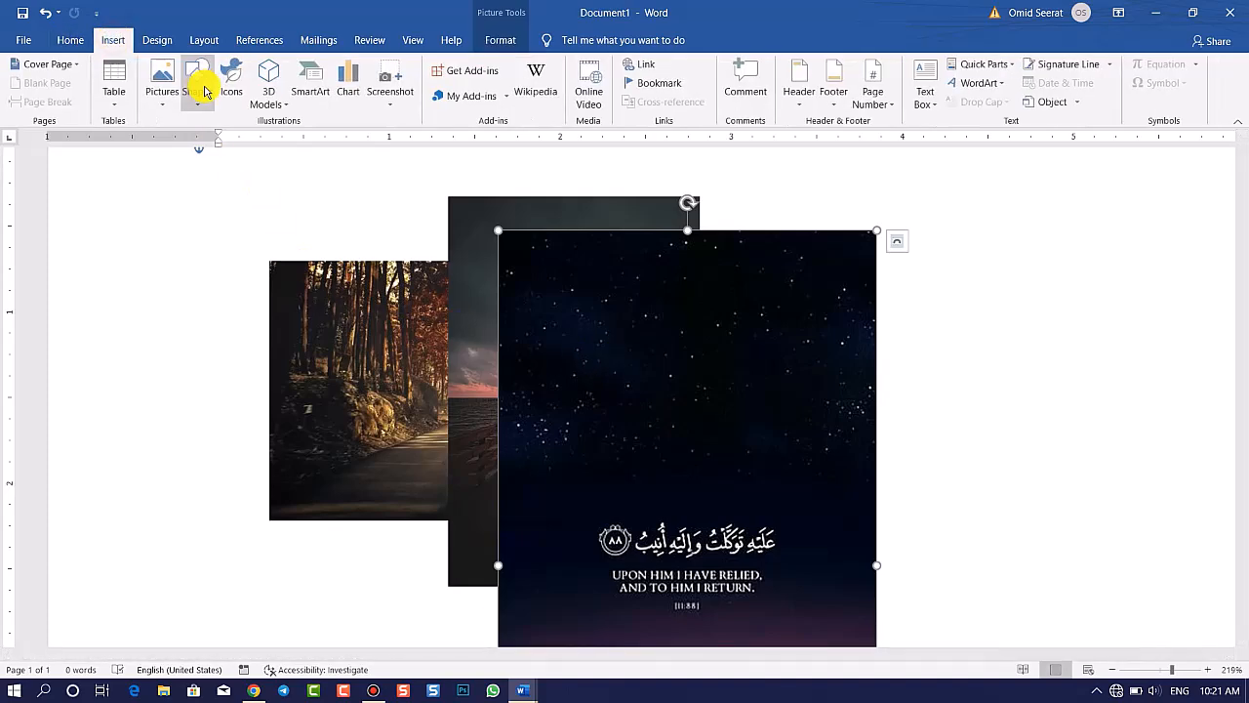
left_click(198, 91)
left_click(271, 147)
left_click_drag(398, 225, 645, 408)
left_click_drag(572, 324, 744, 308)
key("Delete")
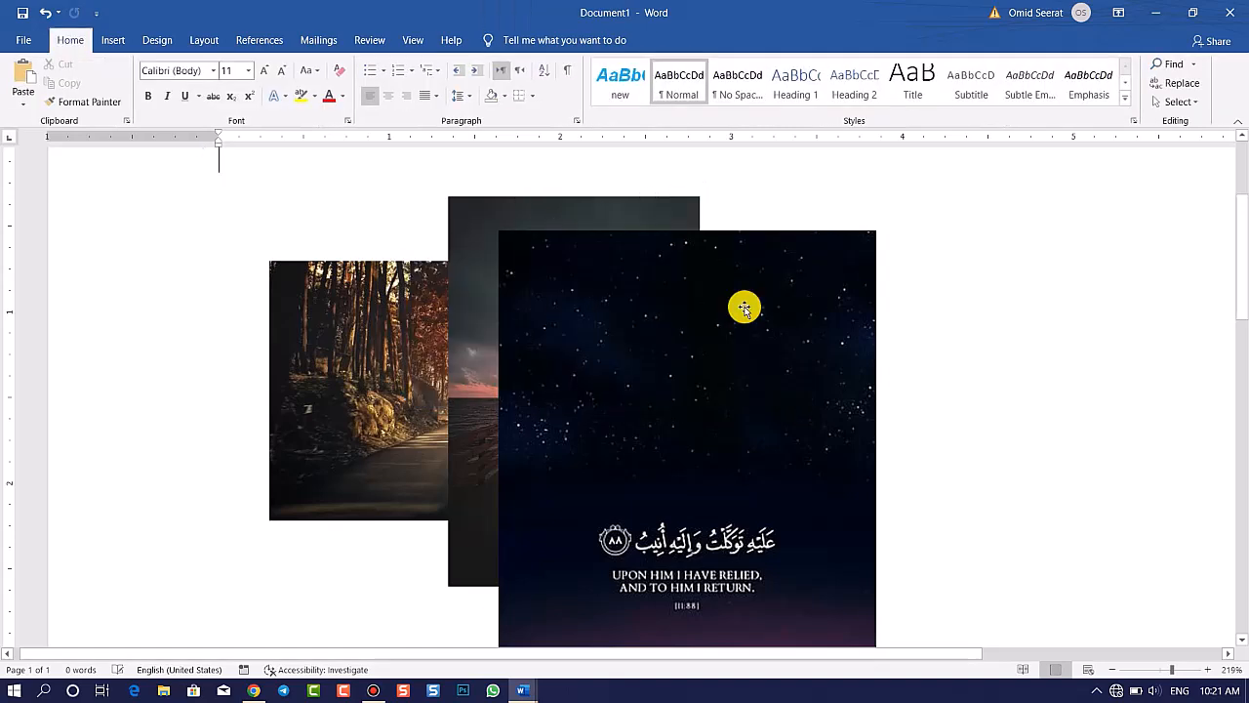
Open the Selection pane, hide all the pictures, show them all again and close the pane
left_click(738, 322)
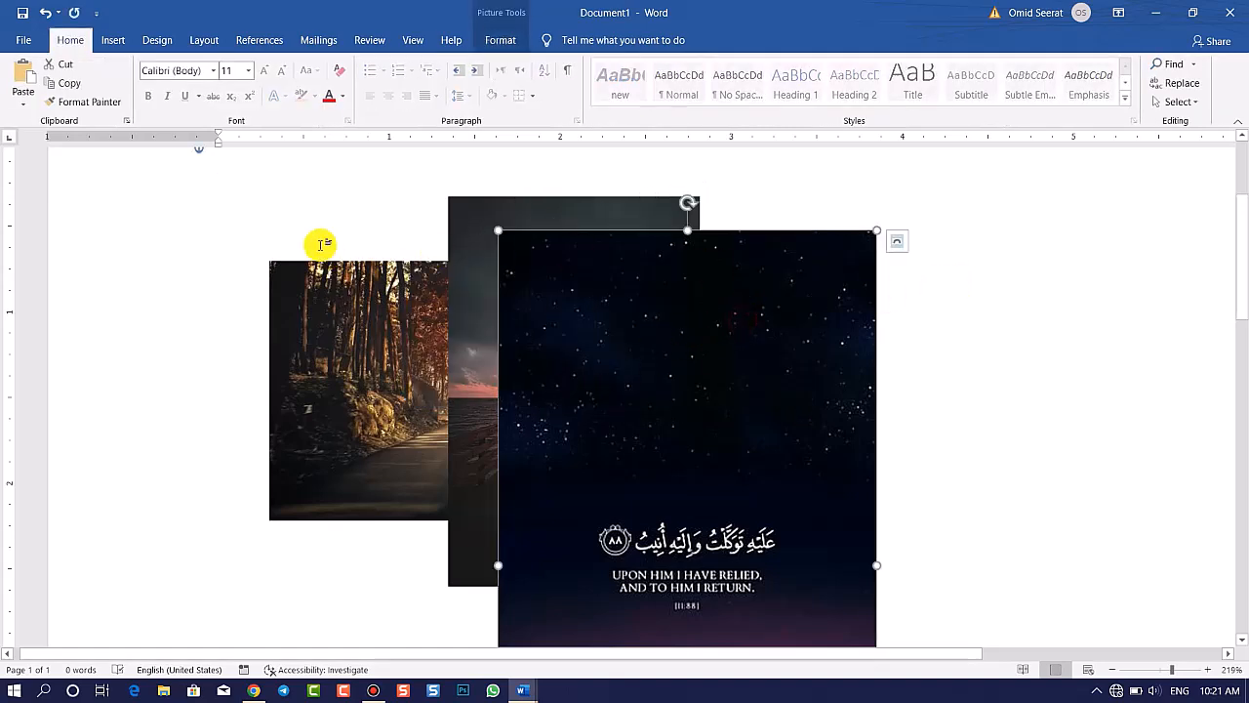
left_click(498, 39)
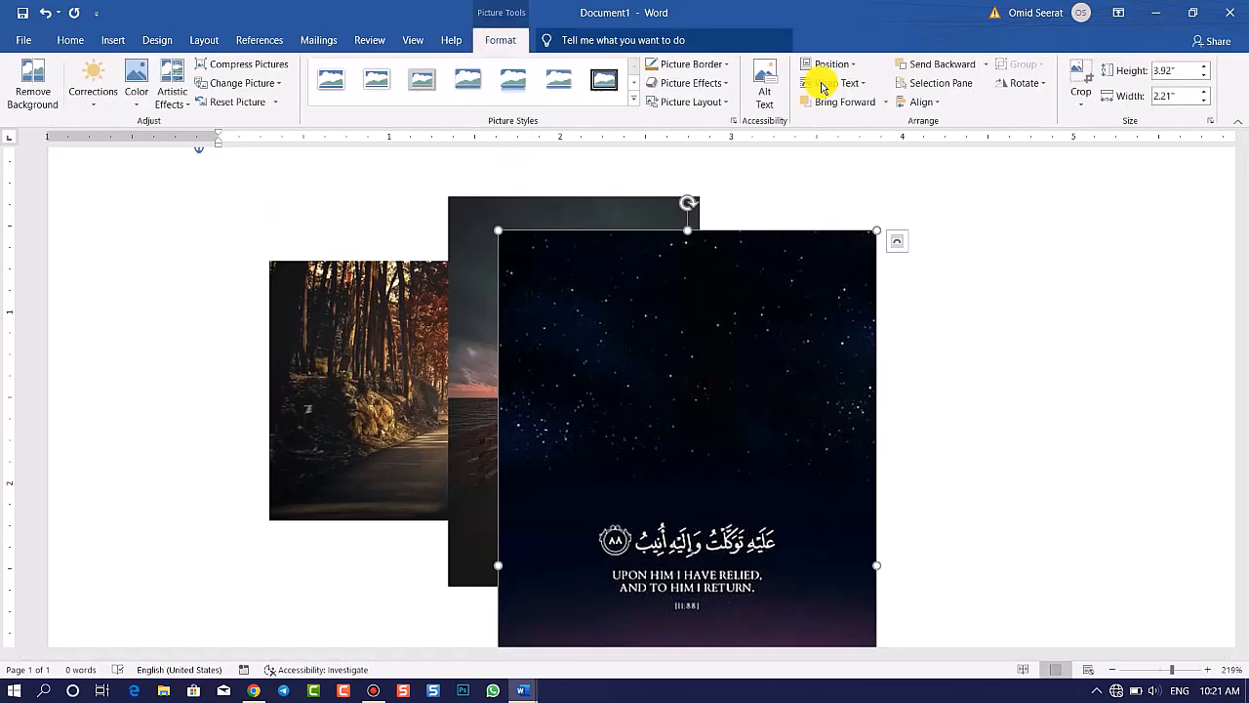
left_click(934, 85)
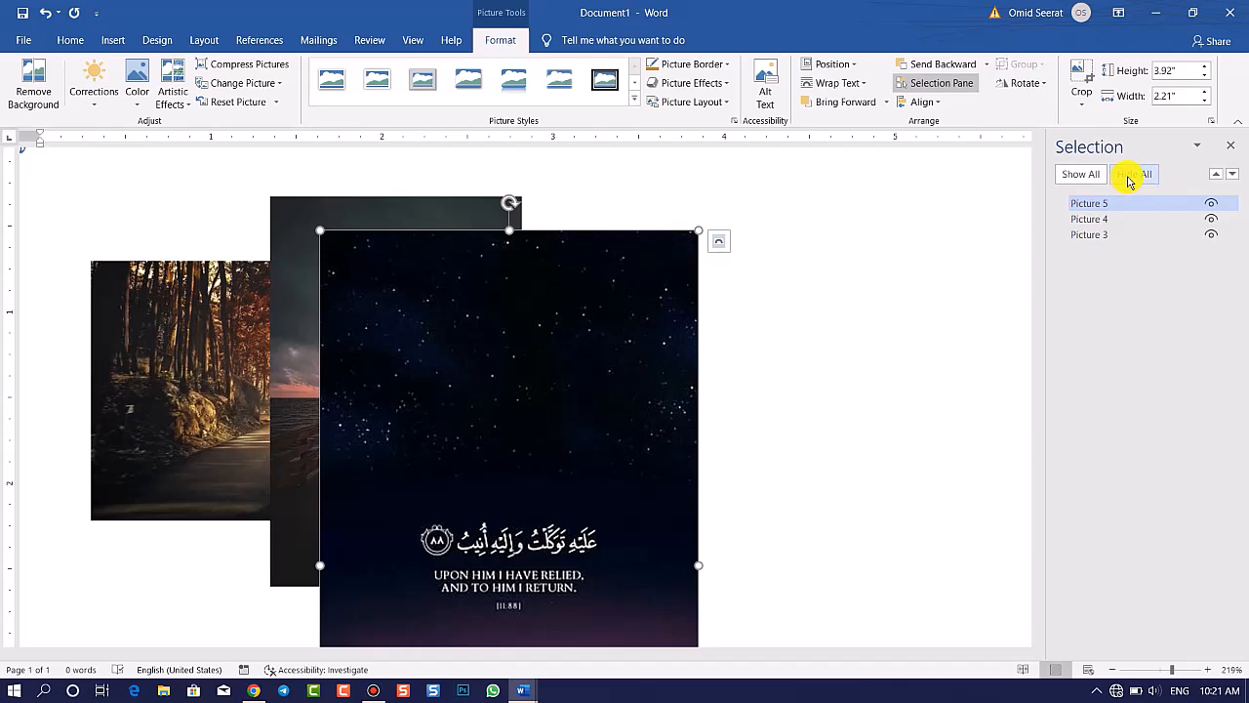
left_click(1130, 177)
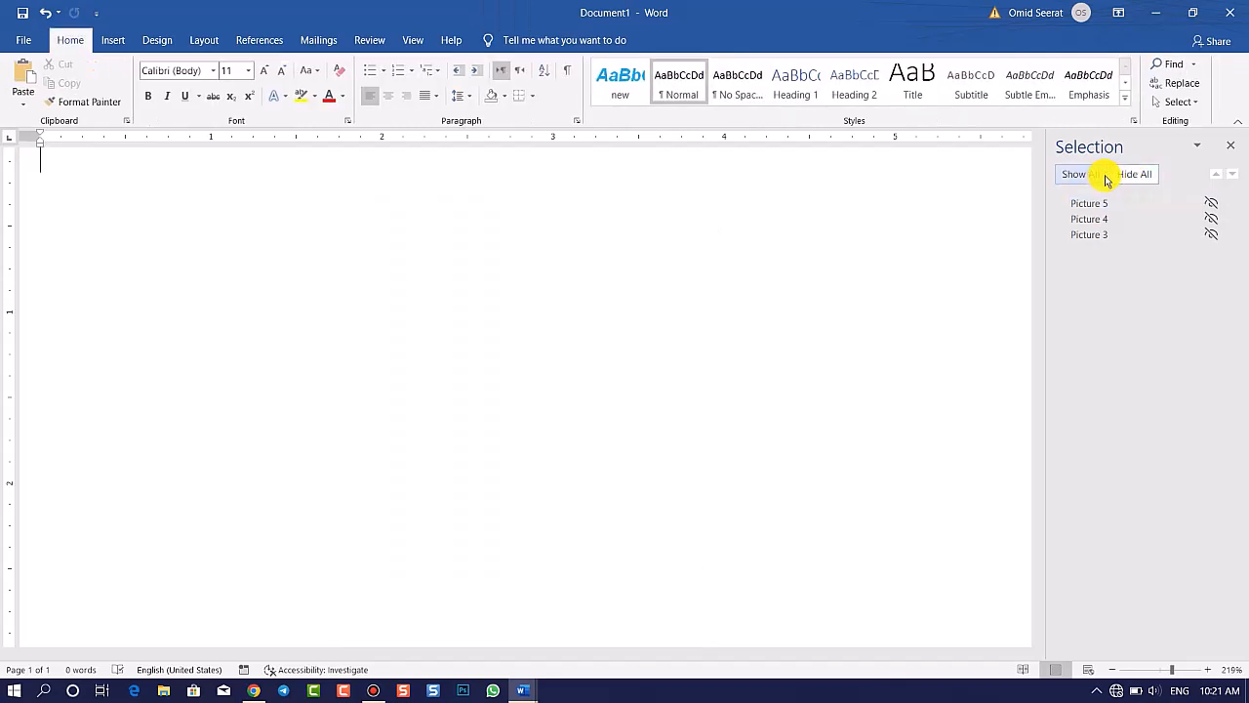
left_click(1099, 178)
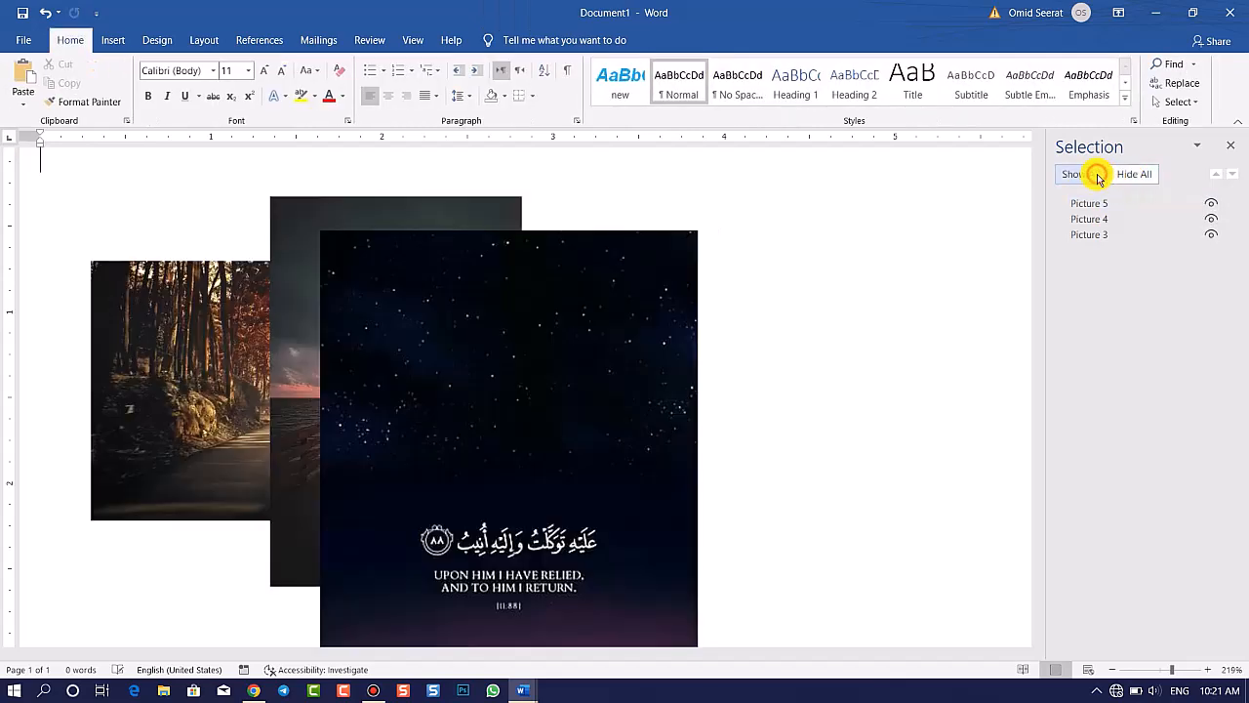
left_click(1234, 144)
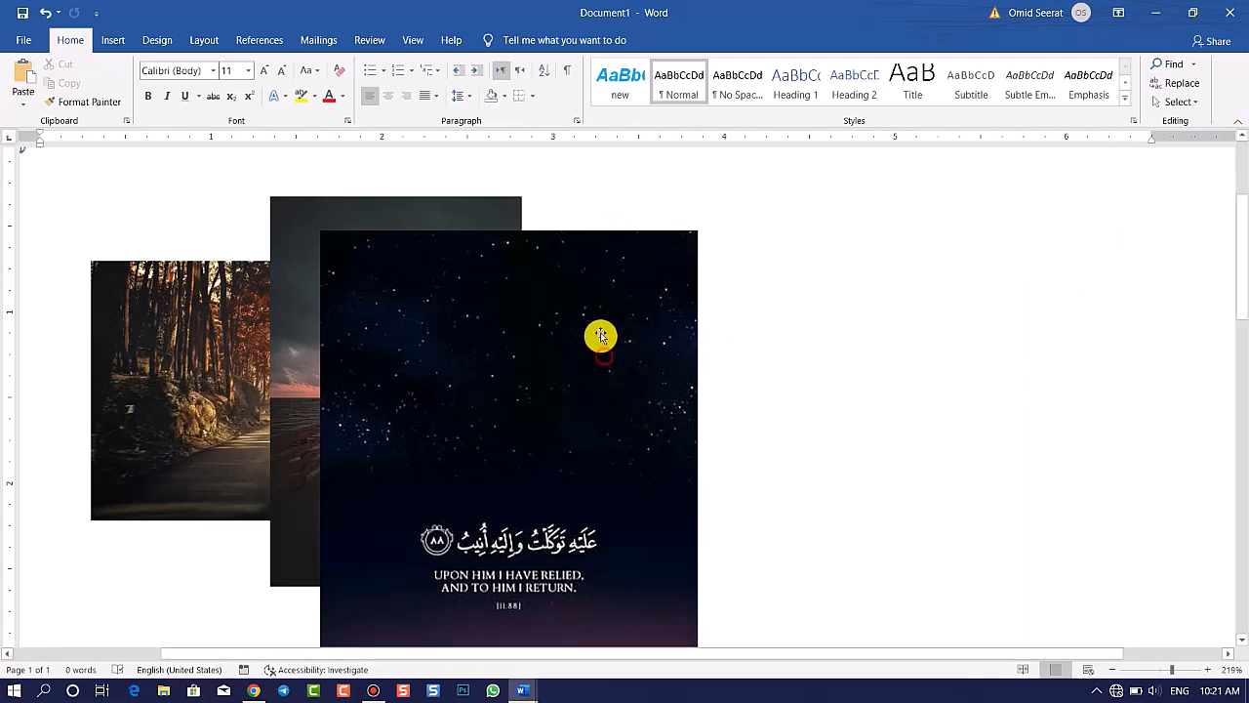
Align the starry-sky picture to the left margin, then center it horizontally between the margins
left_click(599, 345)
left_click(496, 37)
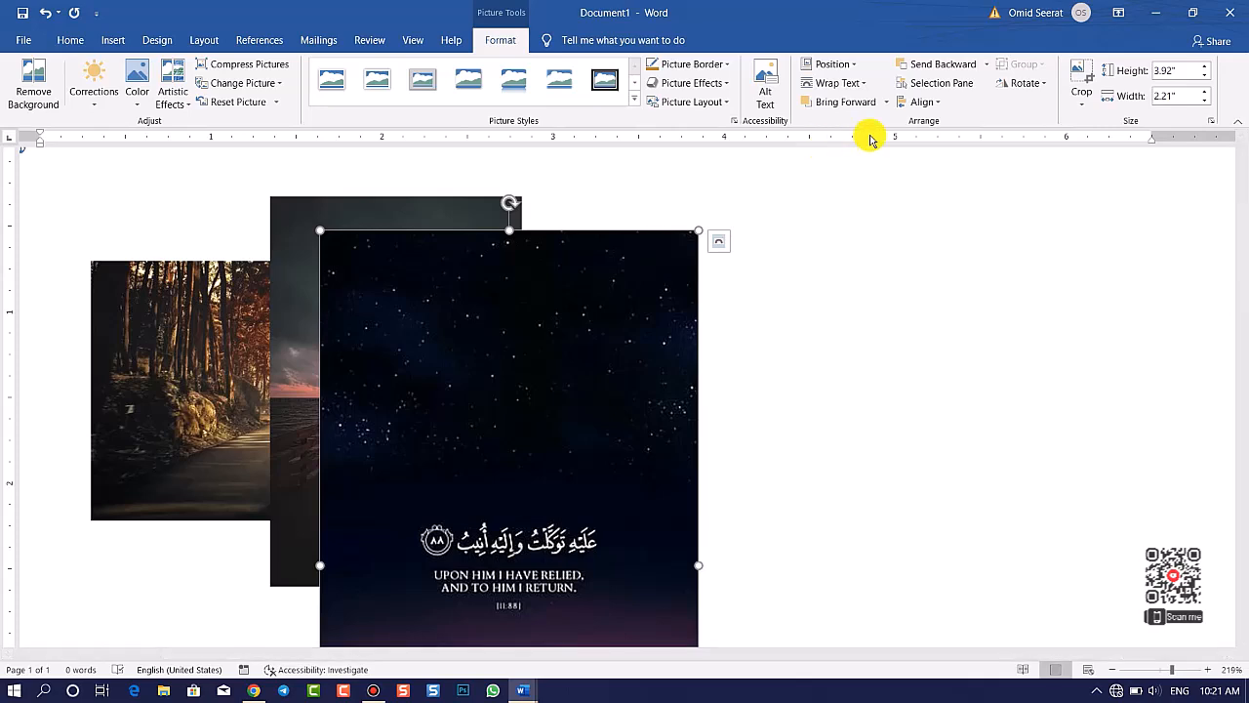
left_click(939, 104)
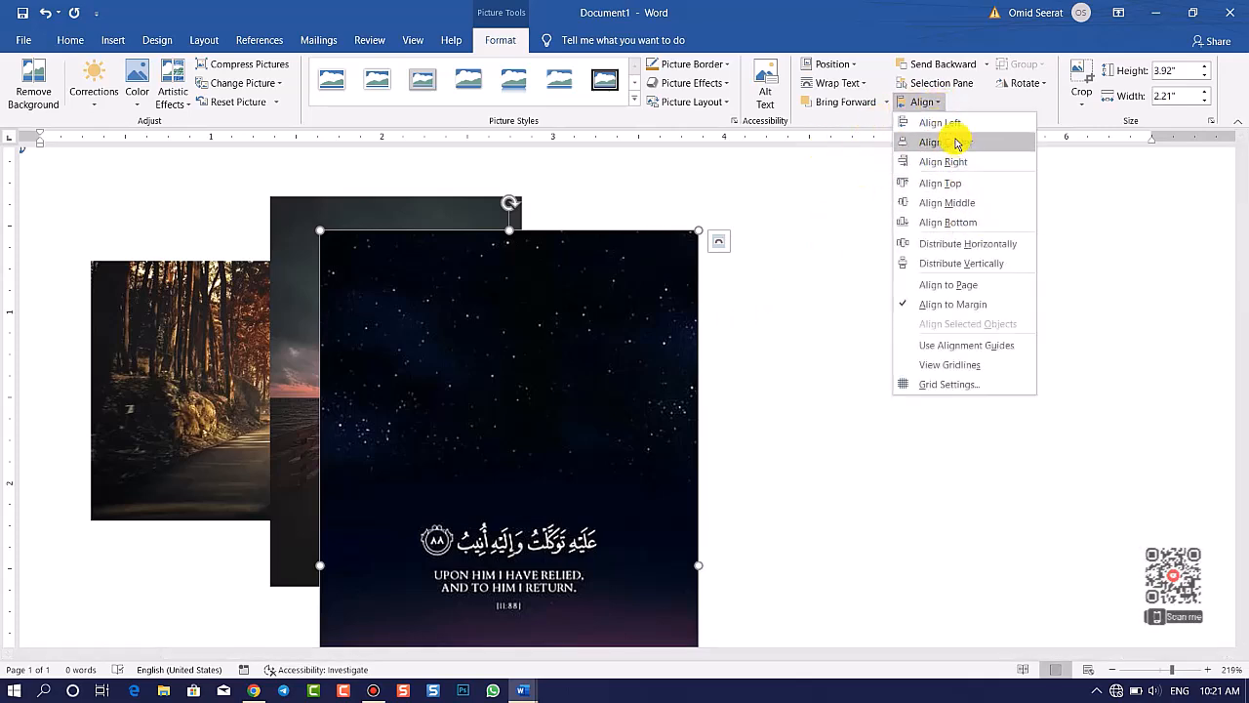
left_click(945, 124)
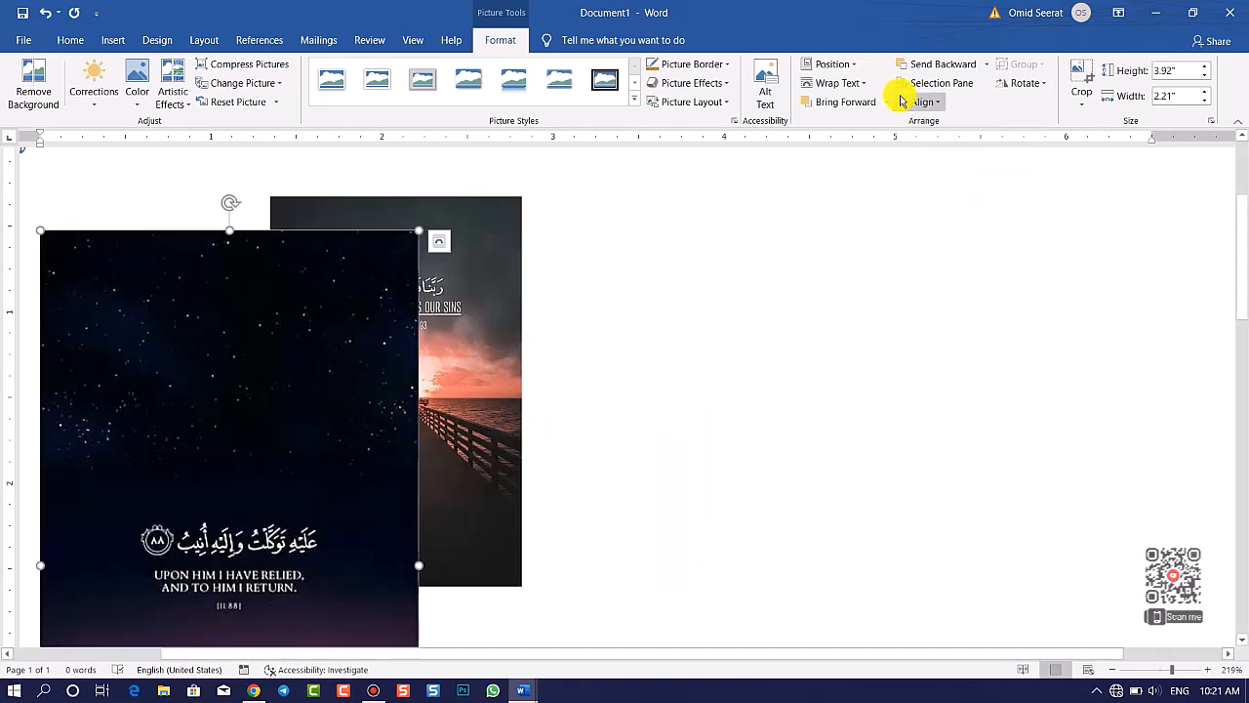
left_click(939, 100)
left_click(965, 145)
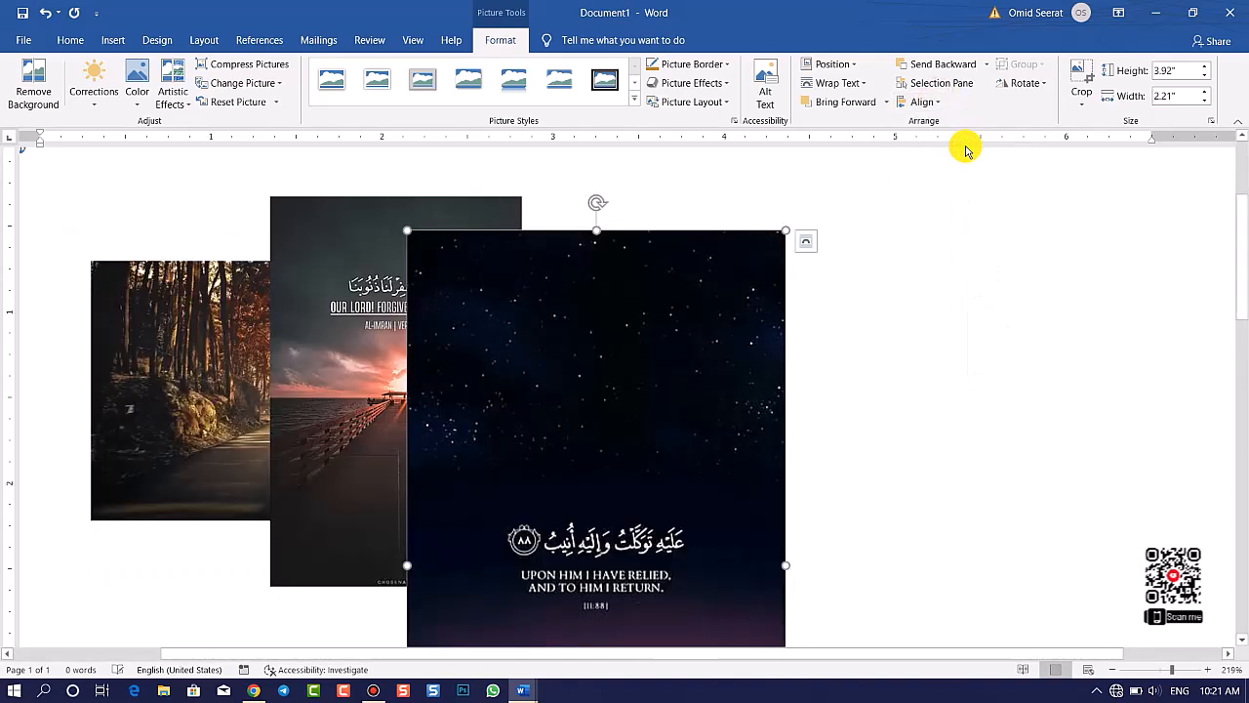
left_click(904, 349)
Shrink the starry-sky picture and move it to the right side of the page, clear of the other two
scroll(767, 396, "down", 15)
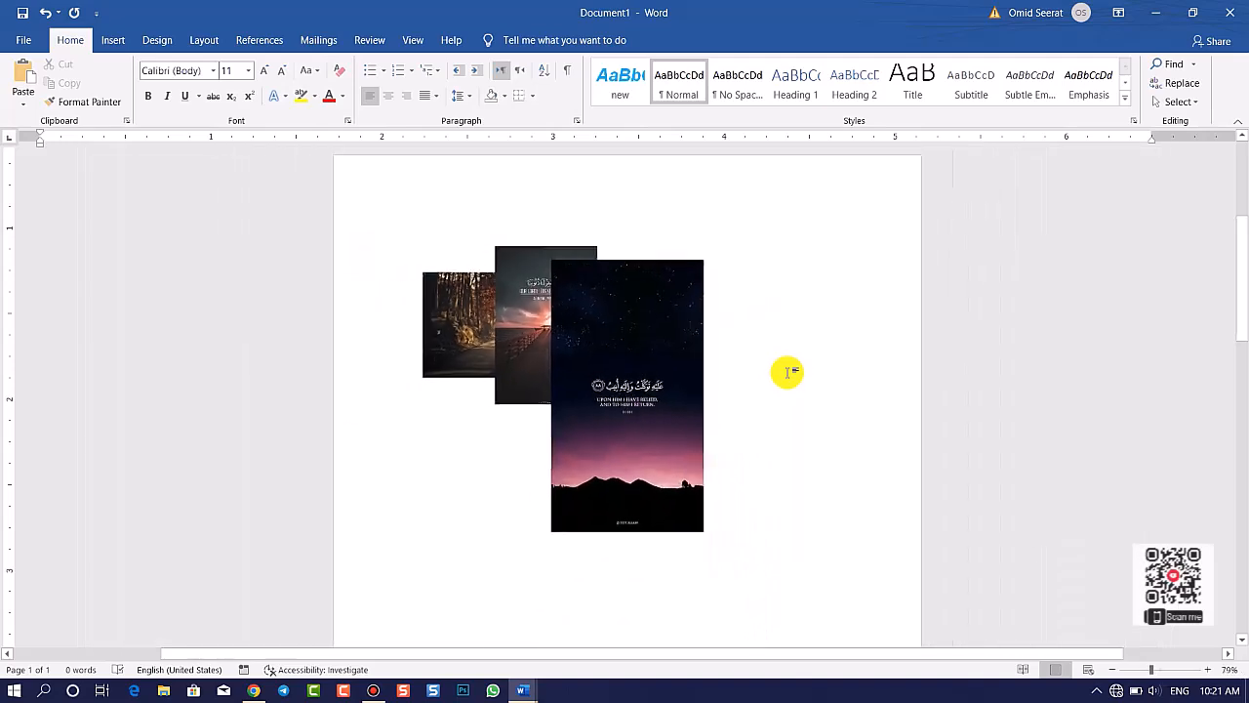
scroll(677, 433, "up", 7, "ctrl")
left_click(670, 424)
left_click_drag(513, 255, 675, 490)
left_click_drag(689, 559, 935, 385)
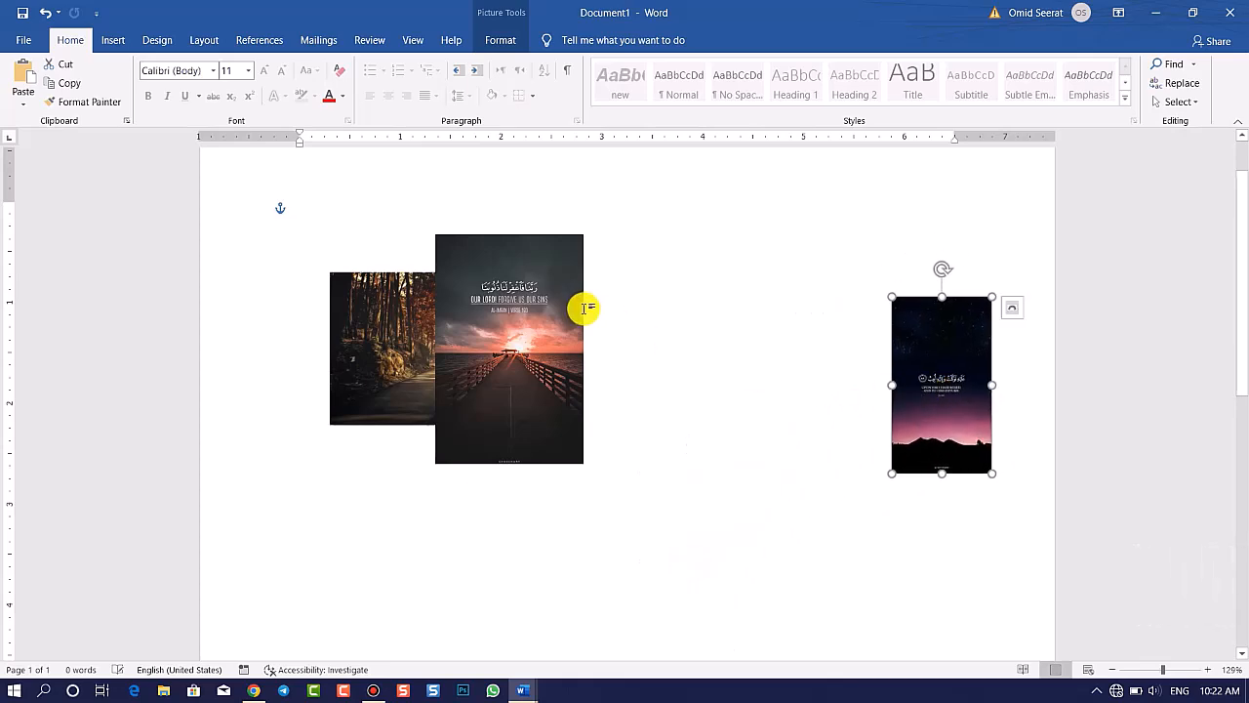
Shrink the pier picture and move it to the middle of the page, between the other two pictures
left_click(467, 239)
left_click_drag(434, 232, 546, 332)
left_click_drag(575, 393, 641, 396)
Shrink the forest road picture slightly and move it to the left side of the page, apart from the pier picture
left_click(514, 329)
left_click_drag(572, 270, 516, 284)
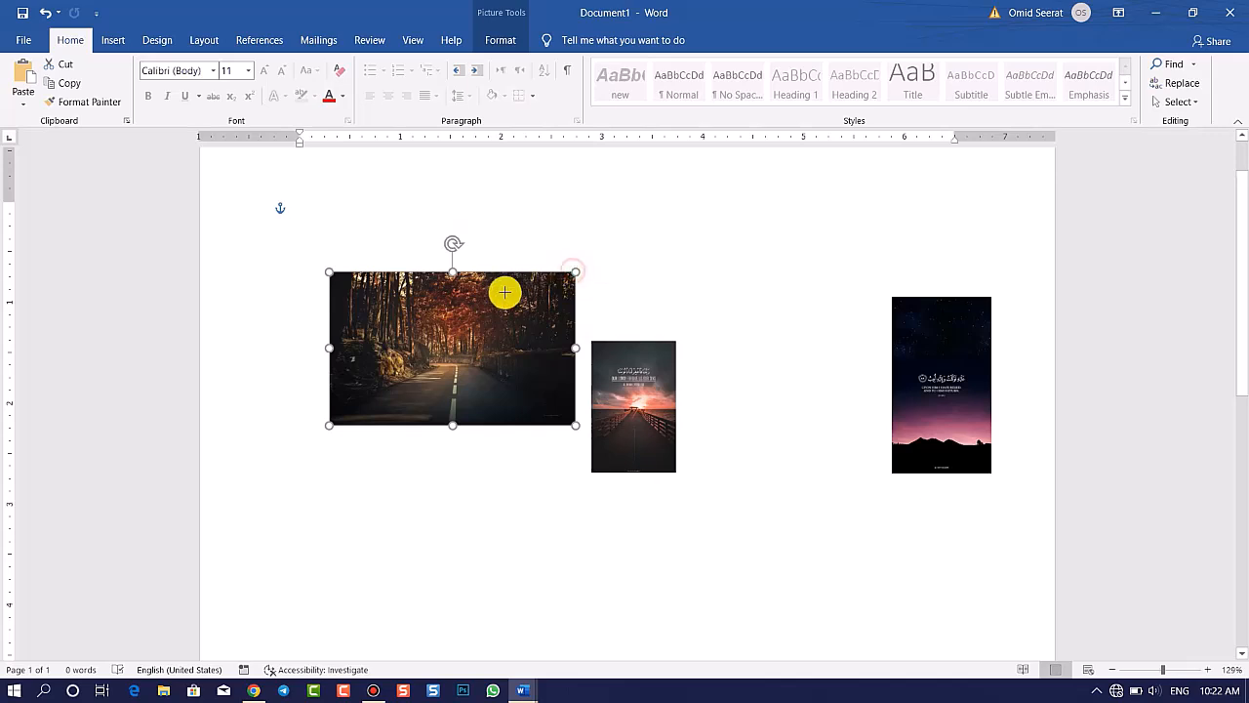
left_click_drag(408, 395, 365, 395)
left_click(686, 450)
left_click(608, 391)
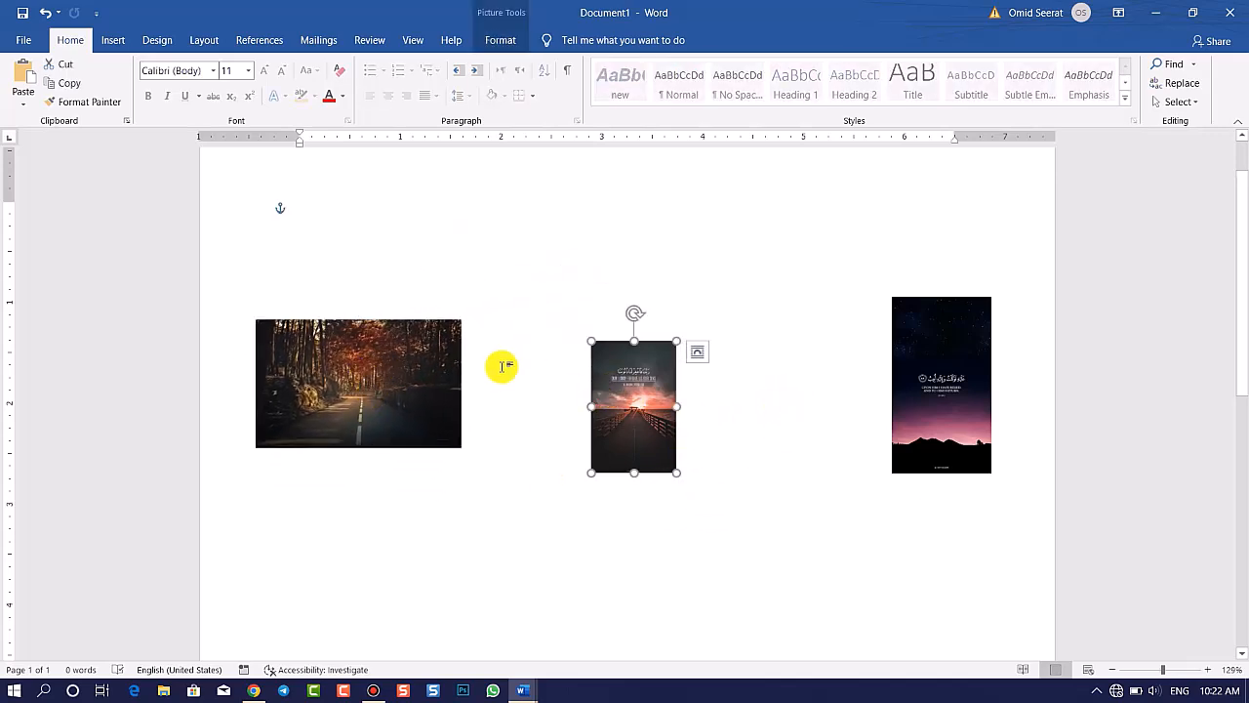
left_click(547, 280)
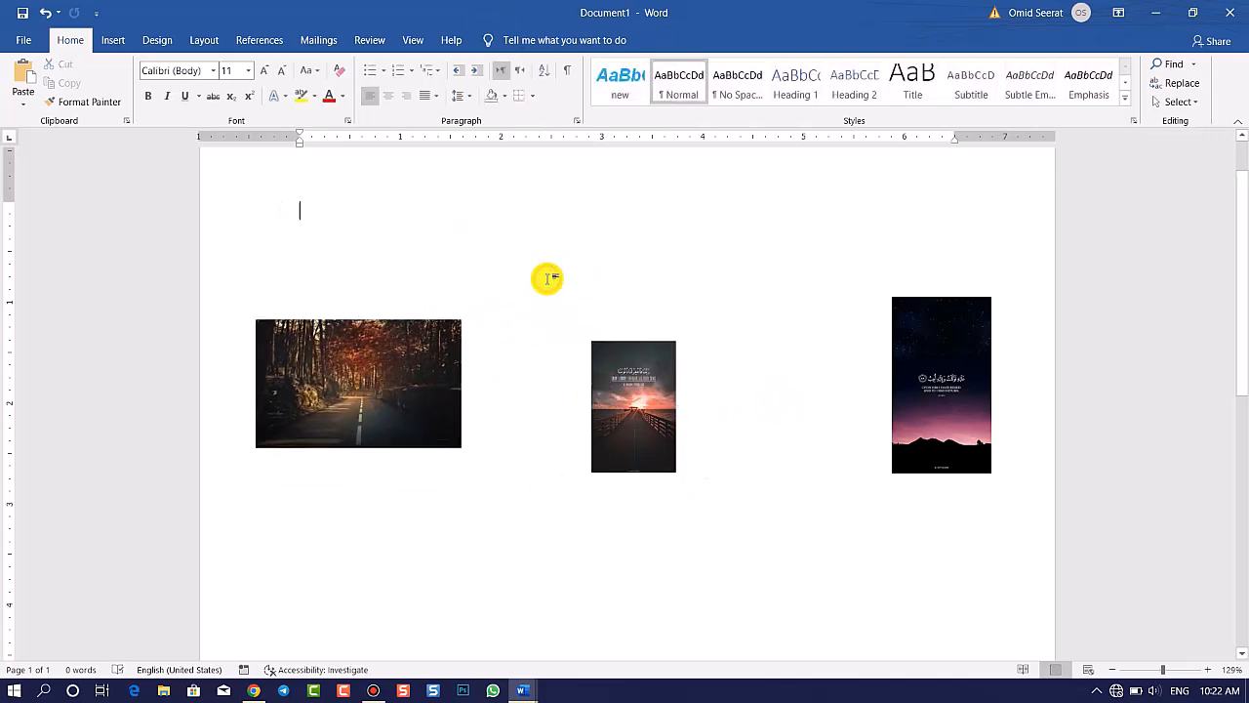
Select all three pictures, apply Align Left to them and undo the alignment
left_click(392, 337)
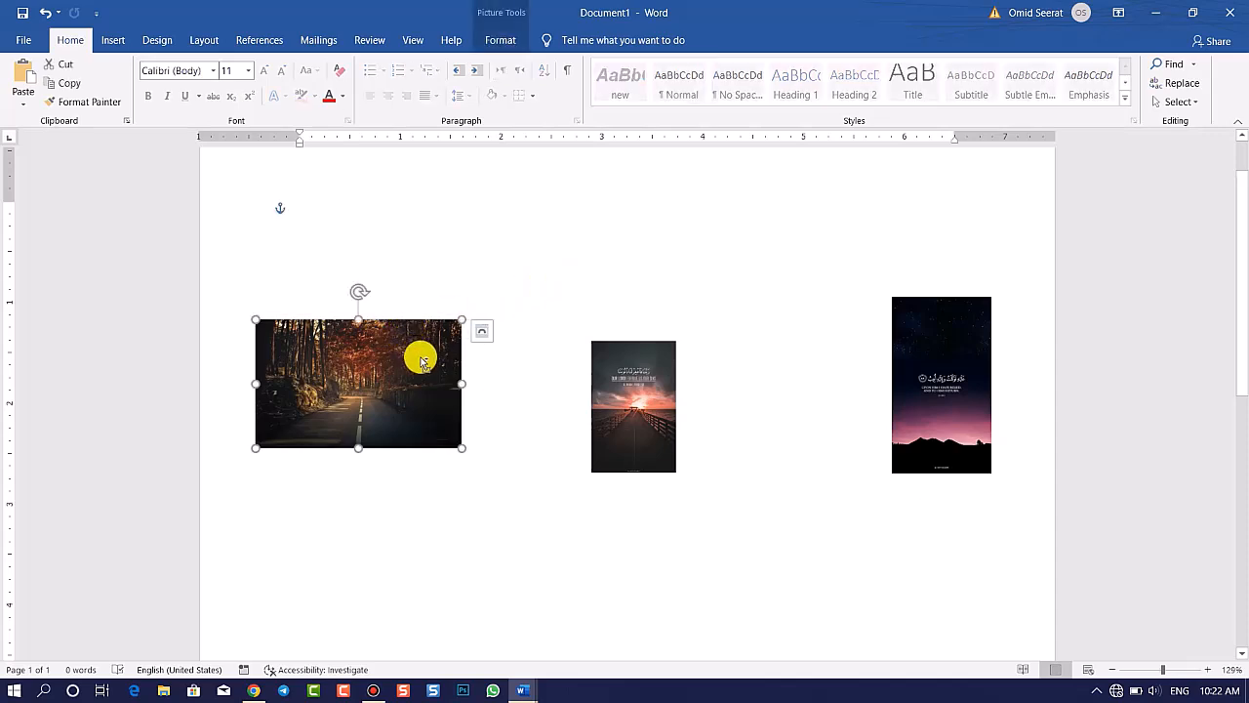
left_click(600, 384, "ctrl")
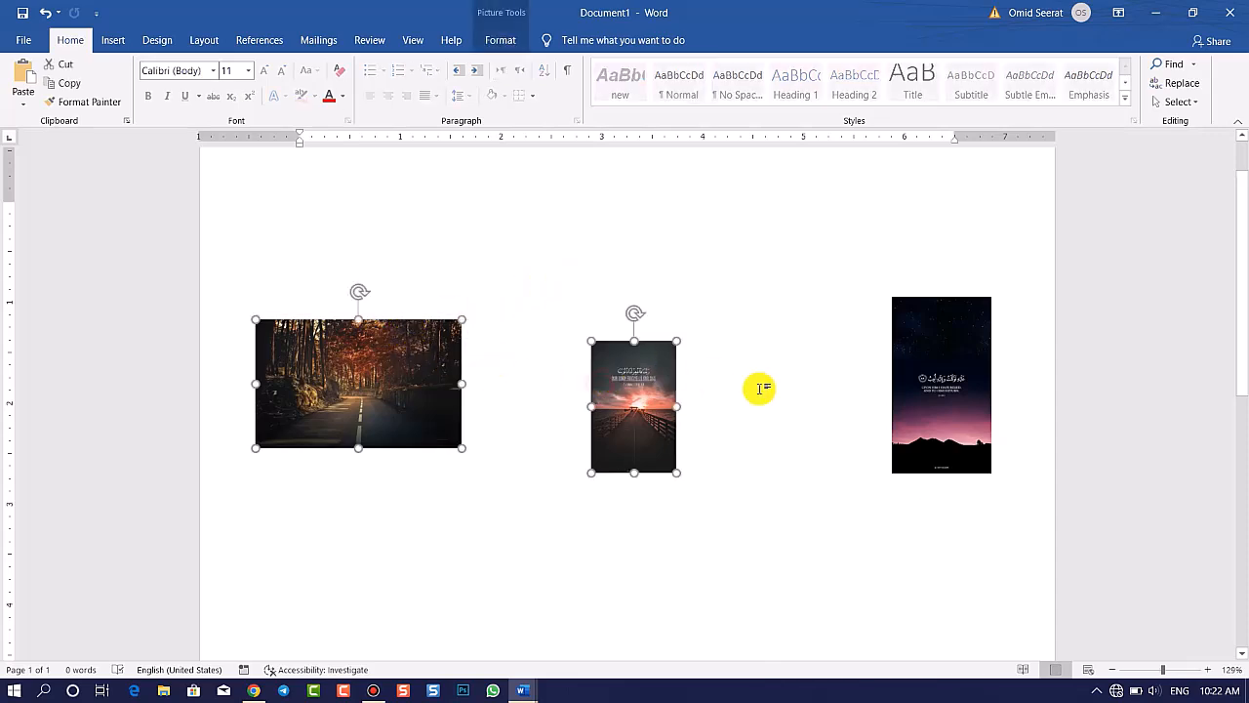
left_click(902, 382, "ctrl")
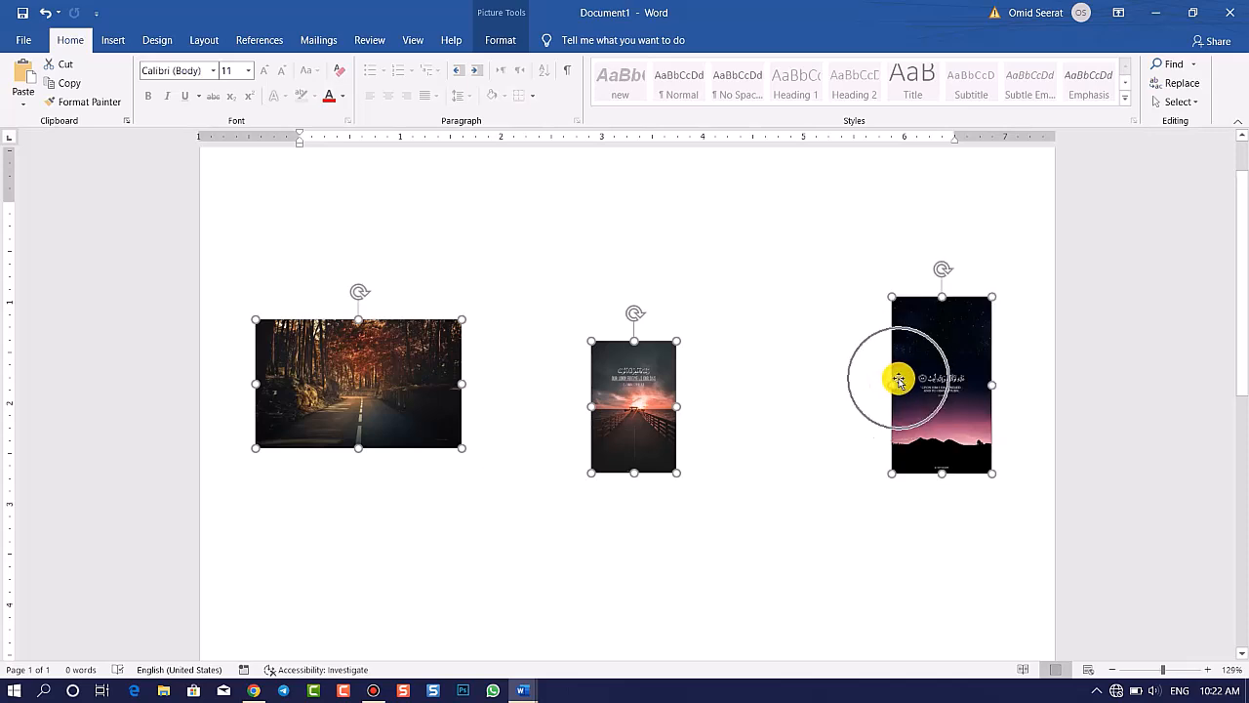
left_click(495, 40)
left_click(905, 104)
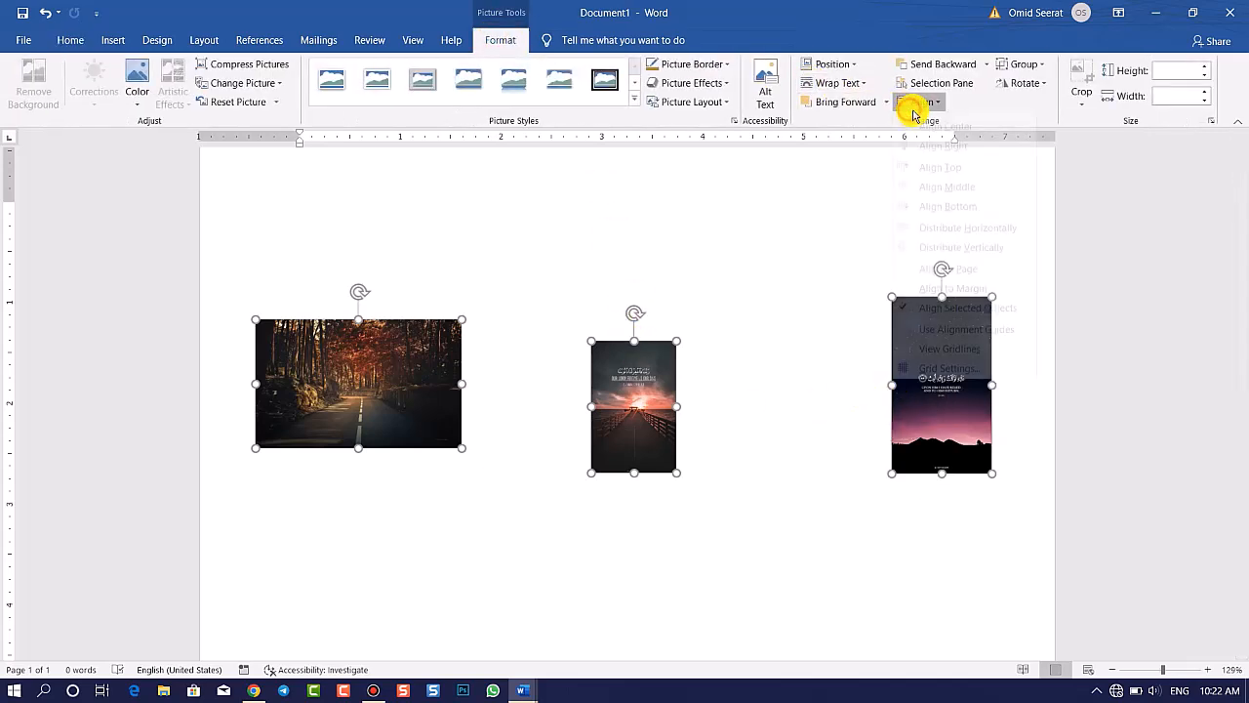
left_click(959, 124)
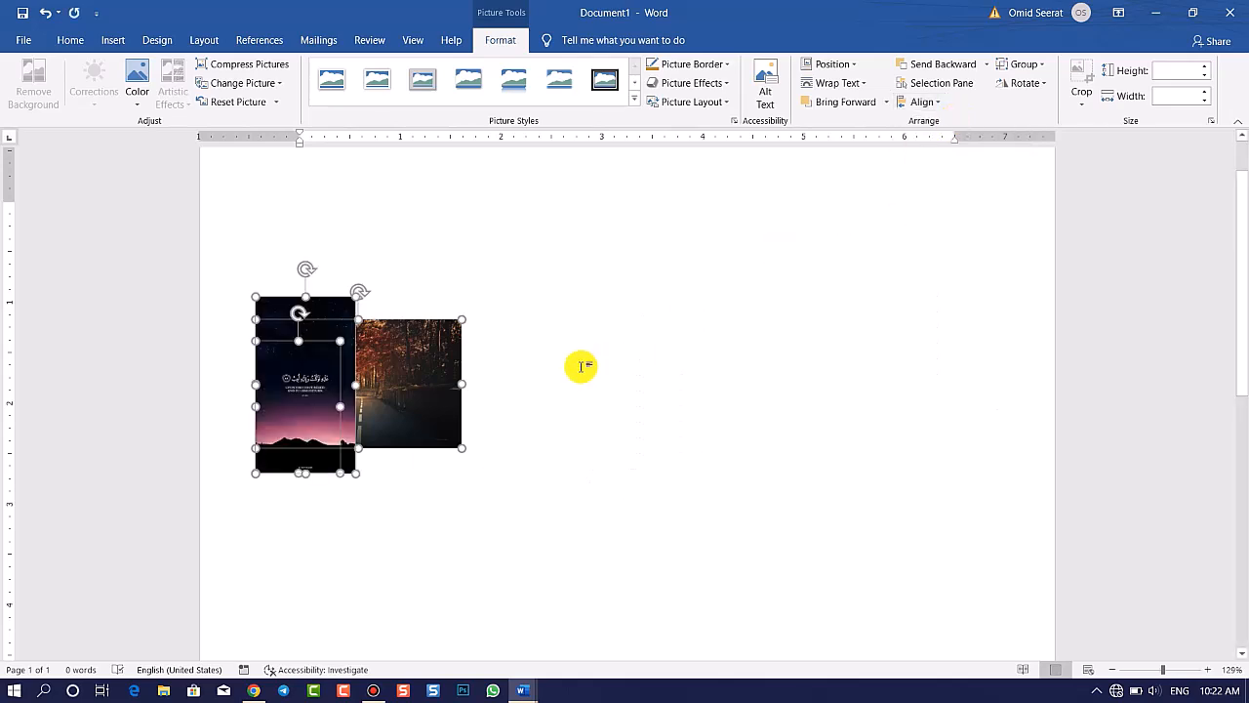
key("ctrl+z")
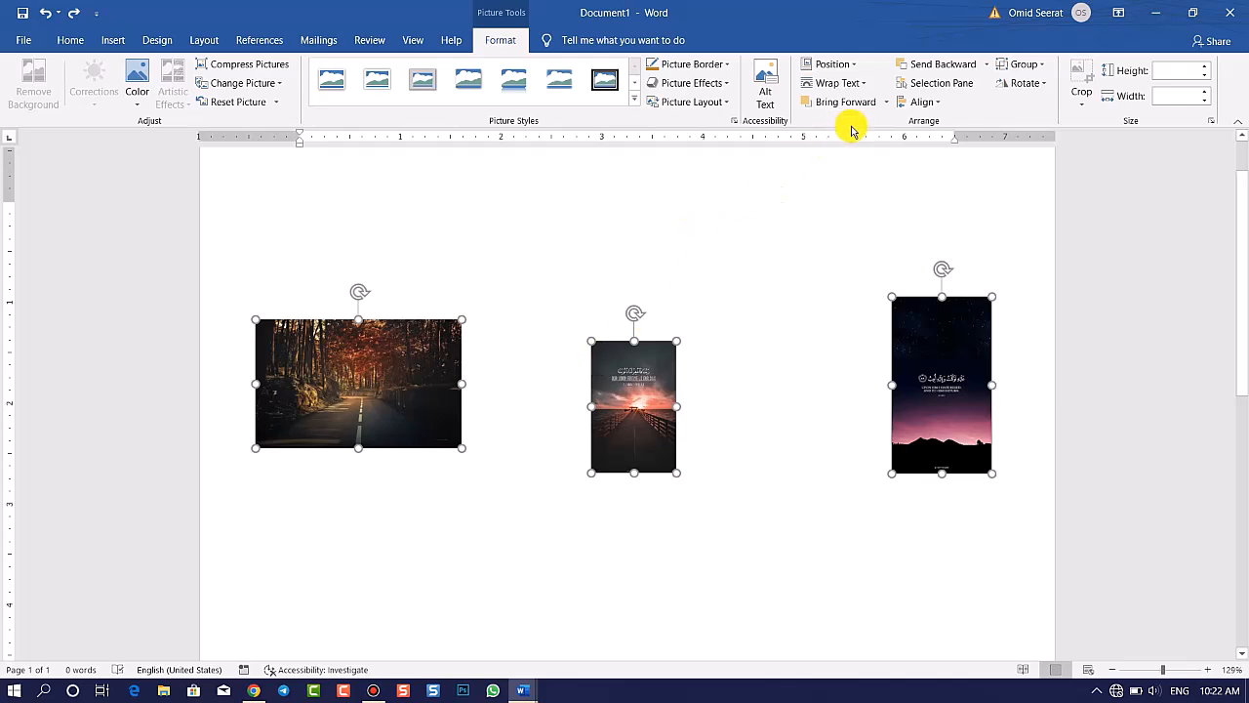
Apply Align Center and Align Right to the three selected pictures in turn, undoing each alignment
left_click(905, 103)
left_click(957, 127)
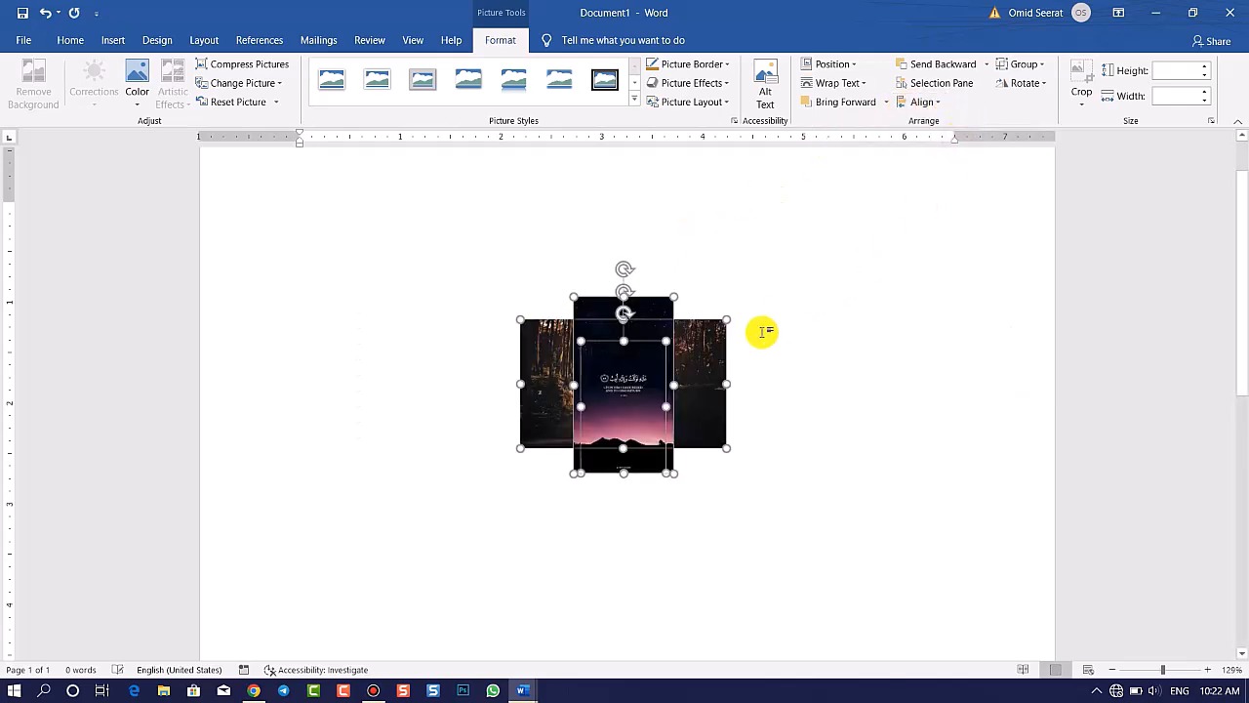
key("ctrl+z")
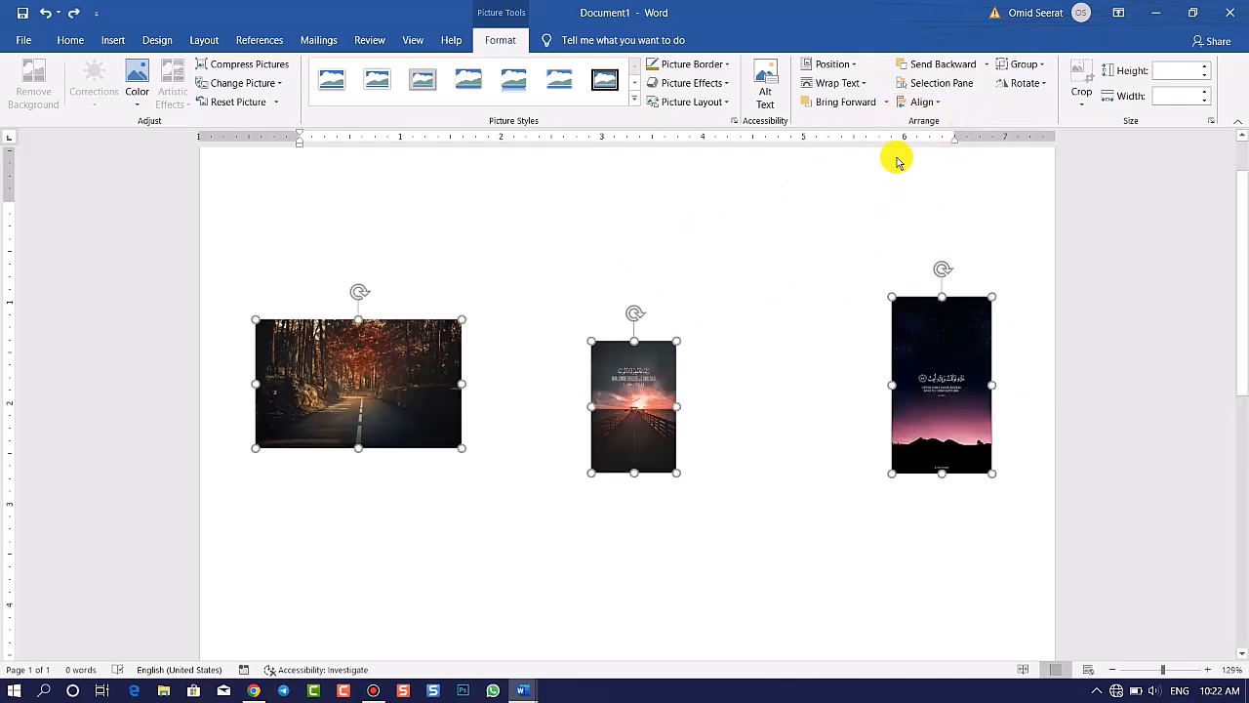
left_click(922, 103)
left_click(921, 161)
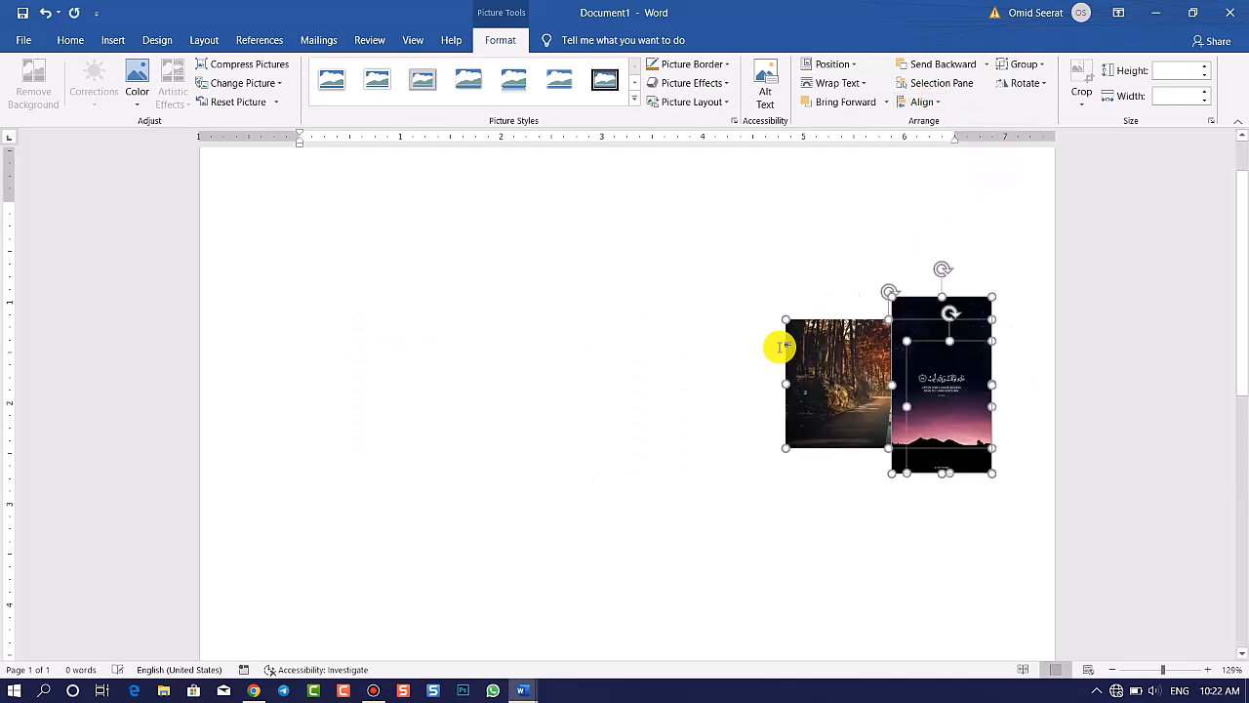
key("ctrl+z")
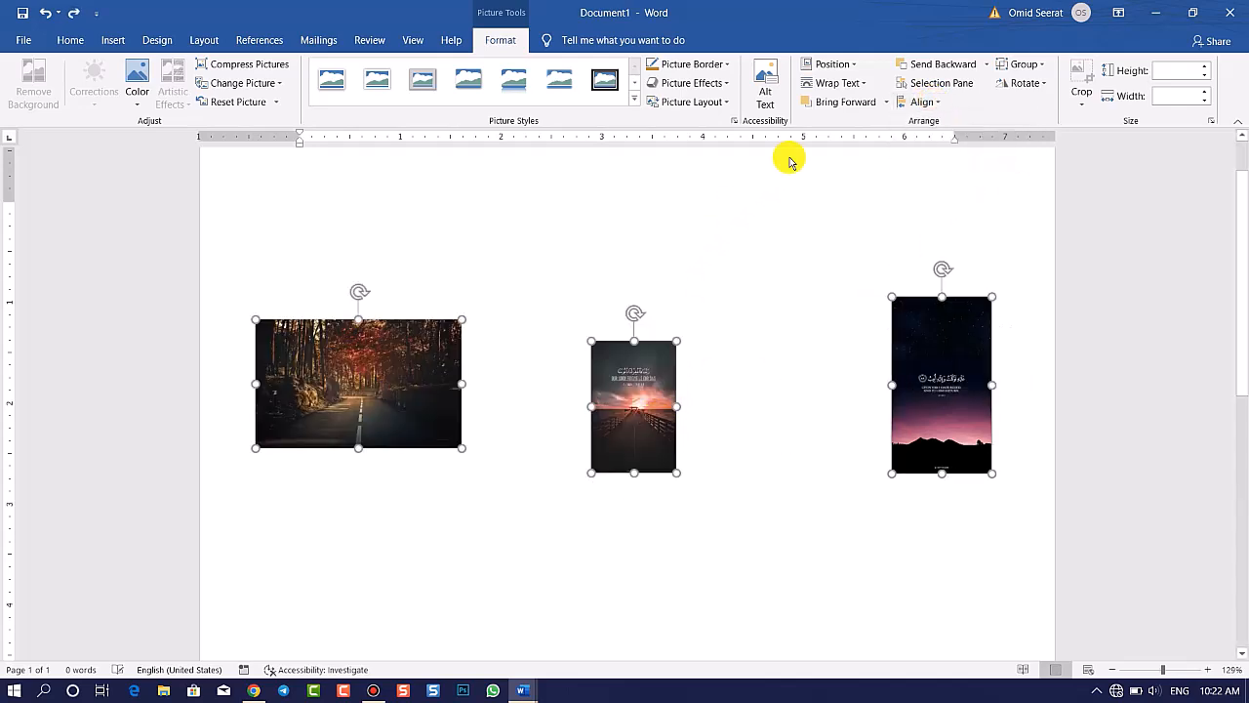
left_click(922, 102)
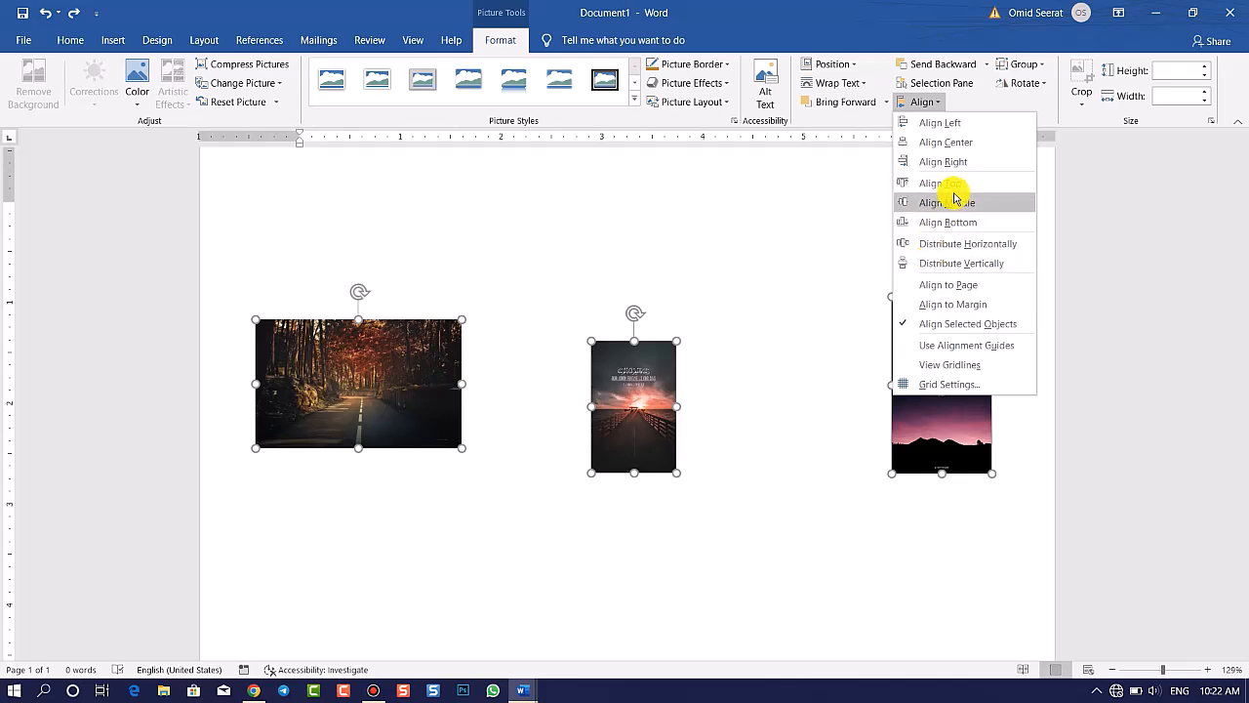
left_click(755, 350)
Rearrange the pictures into a rough column, with the forest road on top, the pier in the middle and the starry sky at the bottom
scroll(743, 389, "down", 3)
scroll(741, 391, "down", 8, "ctrl")
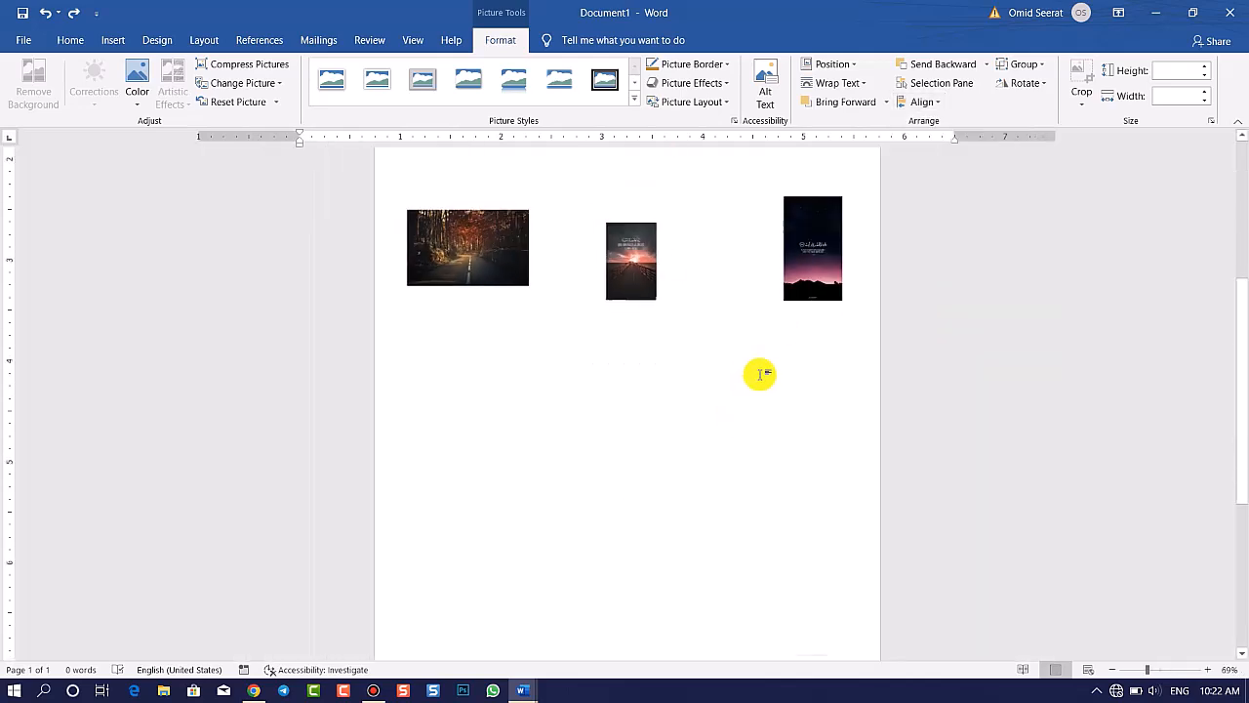
left_click(683, 357)
left_click_drag(685, 428, 608, 515)
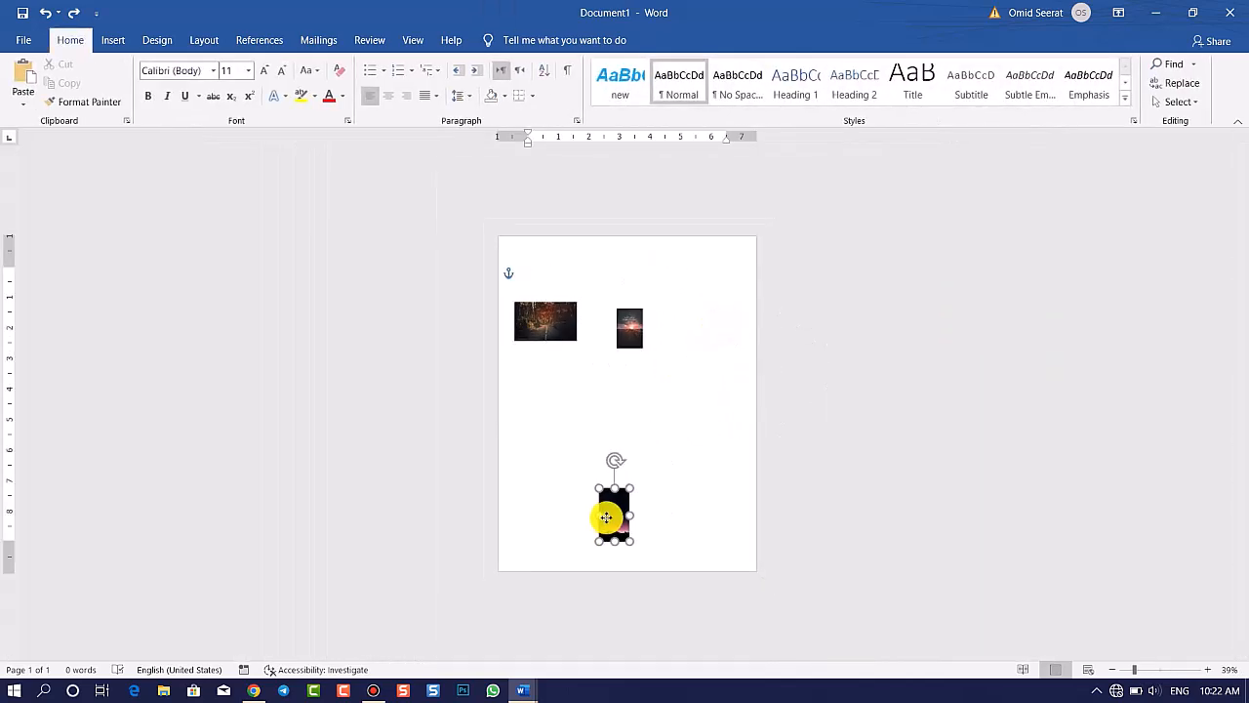
left_click_drag(635, 323, 607, 425)
left_click_drag(553, 325, 609, 299)
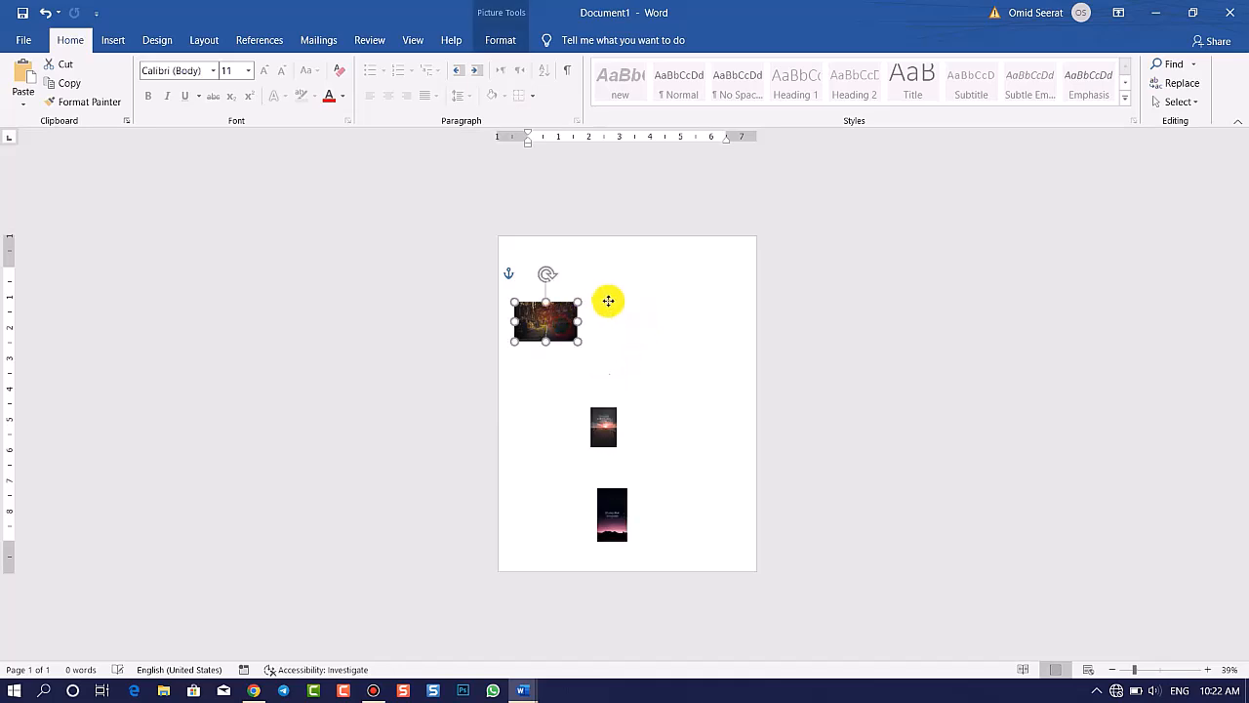
left_click(689, 409)
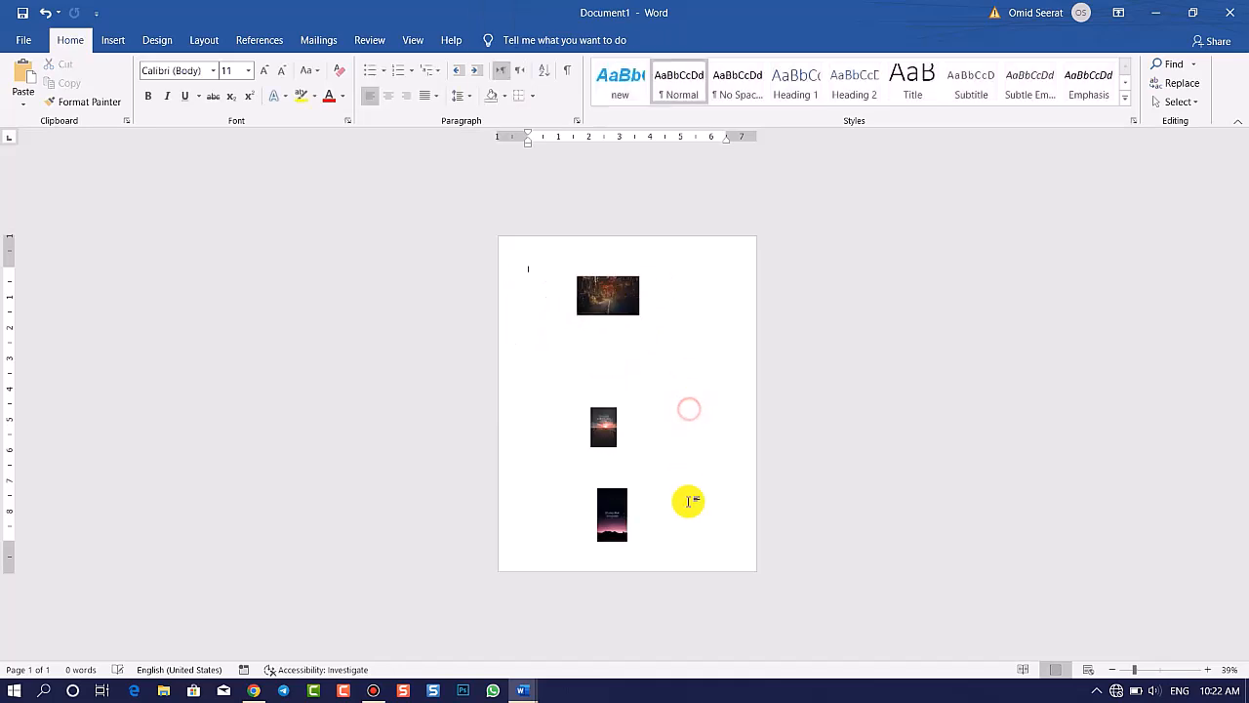
Select all three stacked pictures, apply Align Top to them and undo the alignment
left_click(625, 525)
left_click(603, 425, "ctrl")
left_click(612, 295, "ctrl")
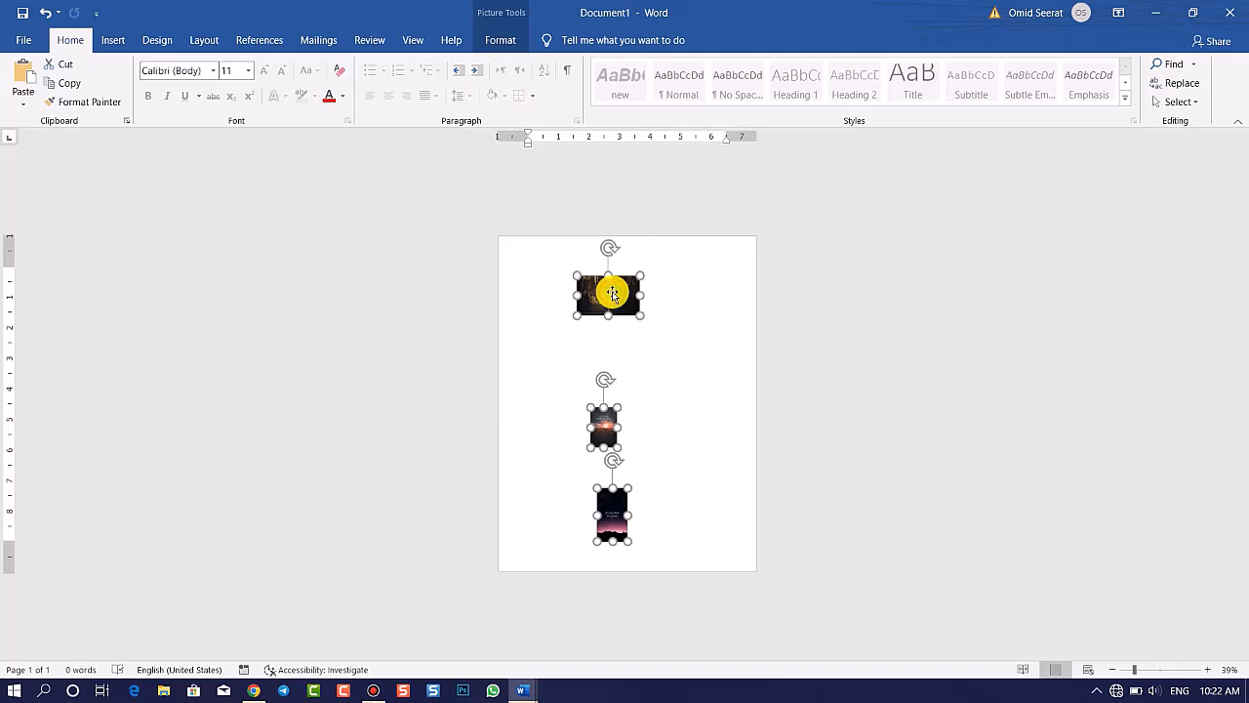
left_click(499, 40)
left_click(922, 101)
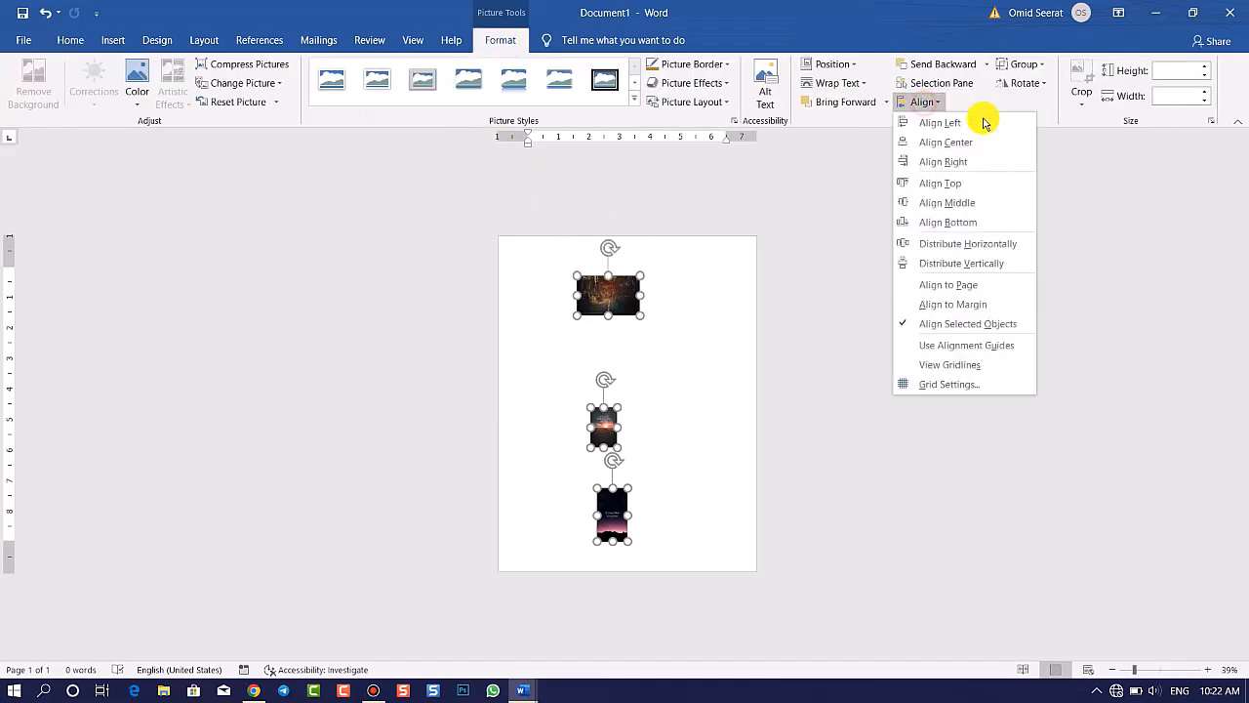
left_click(944, 182)
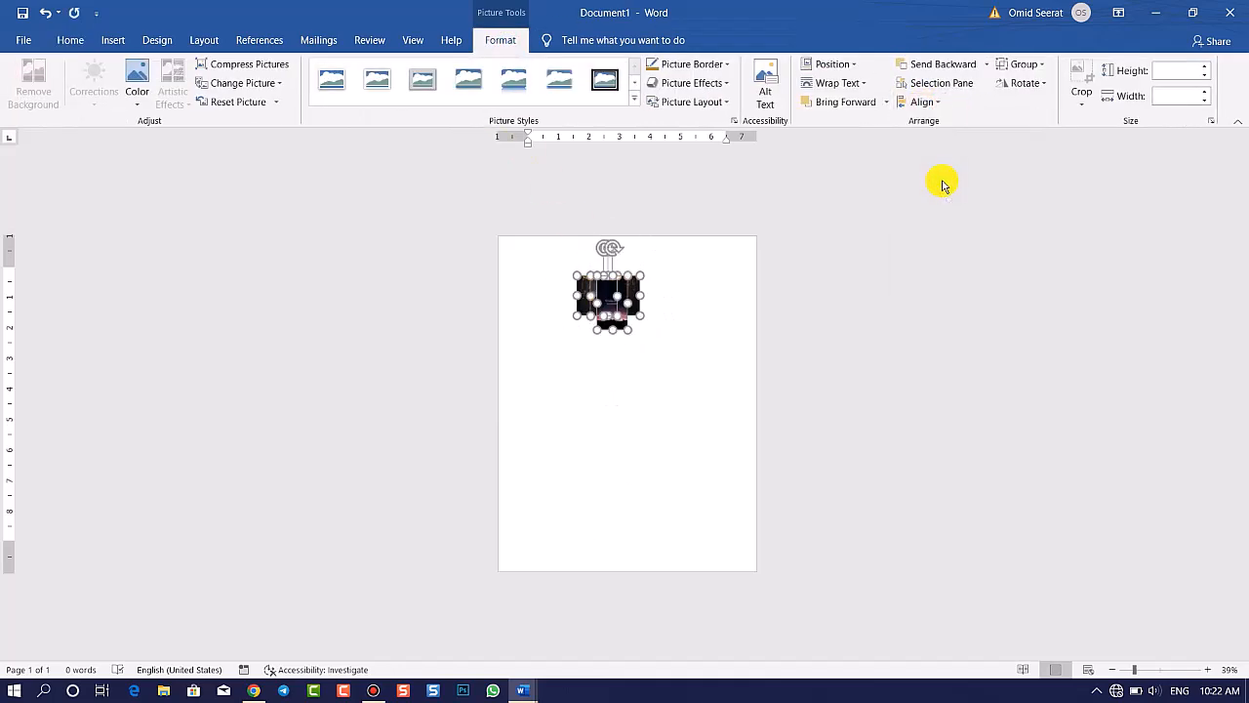
key("ctrl+z")
Apply Align Middle to the three selected pictures and undo the alignment
left_click(942, 103)
left_click(973, 202)
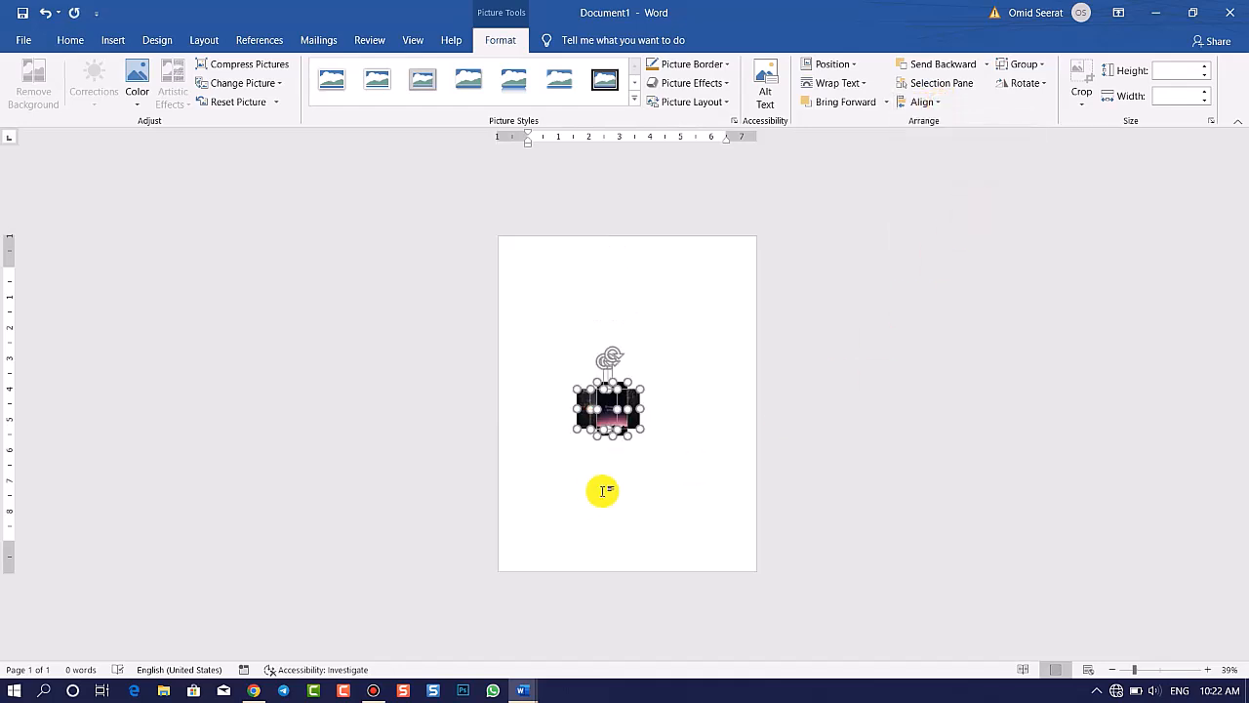
key("ctrl+z")
Apply Align Bottom to the three selected pictures and undo the alignment
left_click(924, 103)
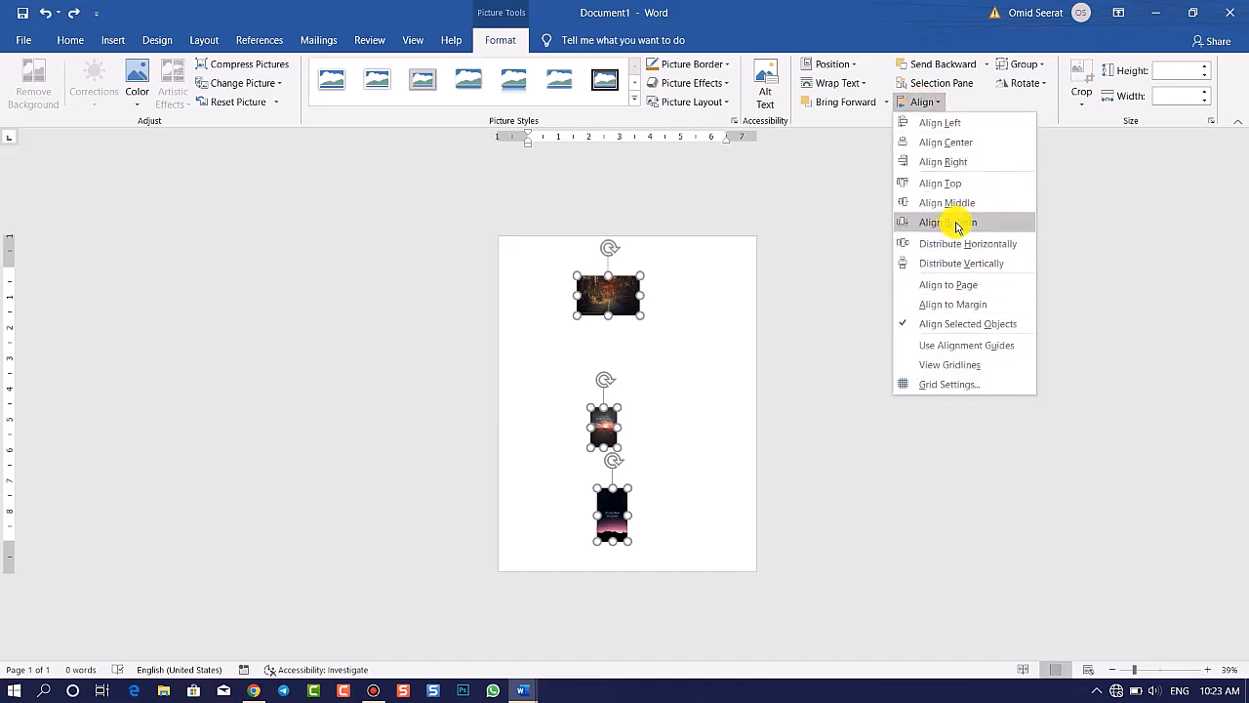
left_click(956, 223)
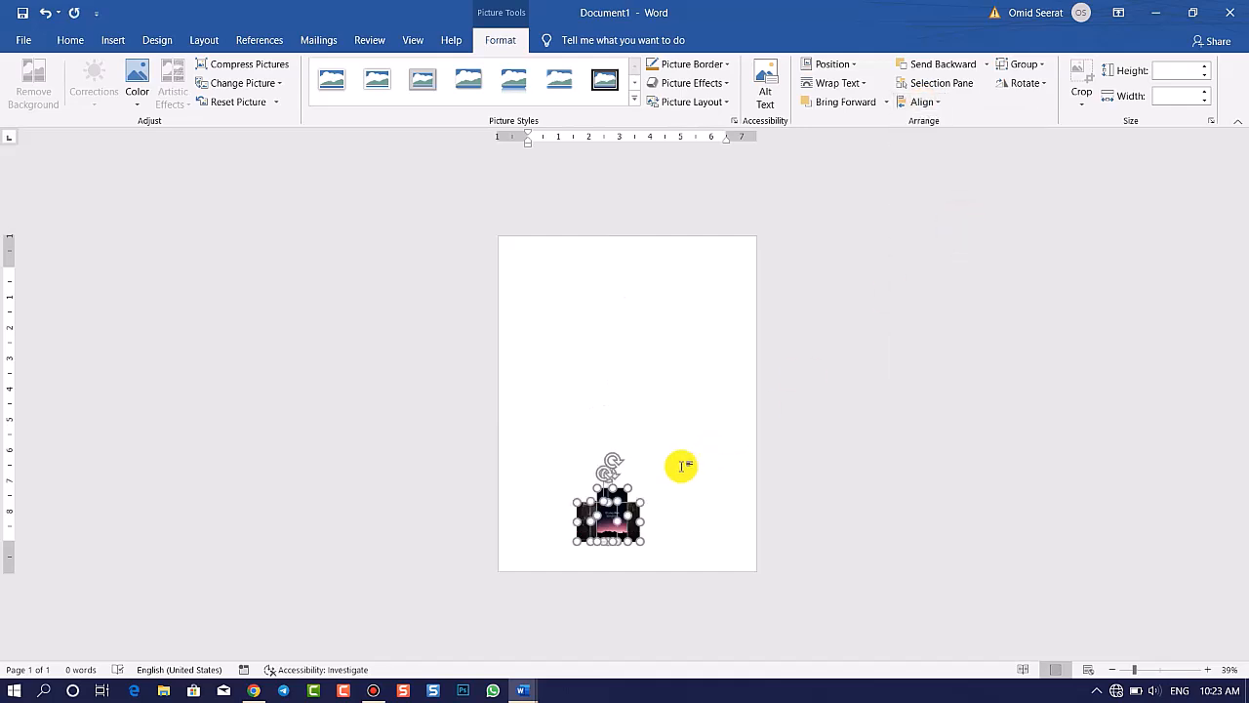
key("ctrl+z")
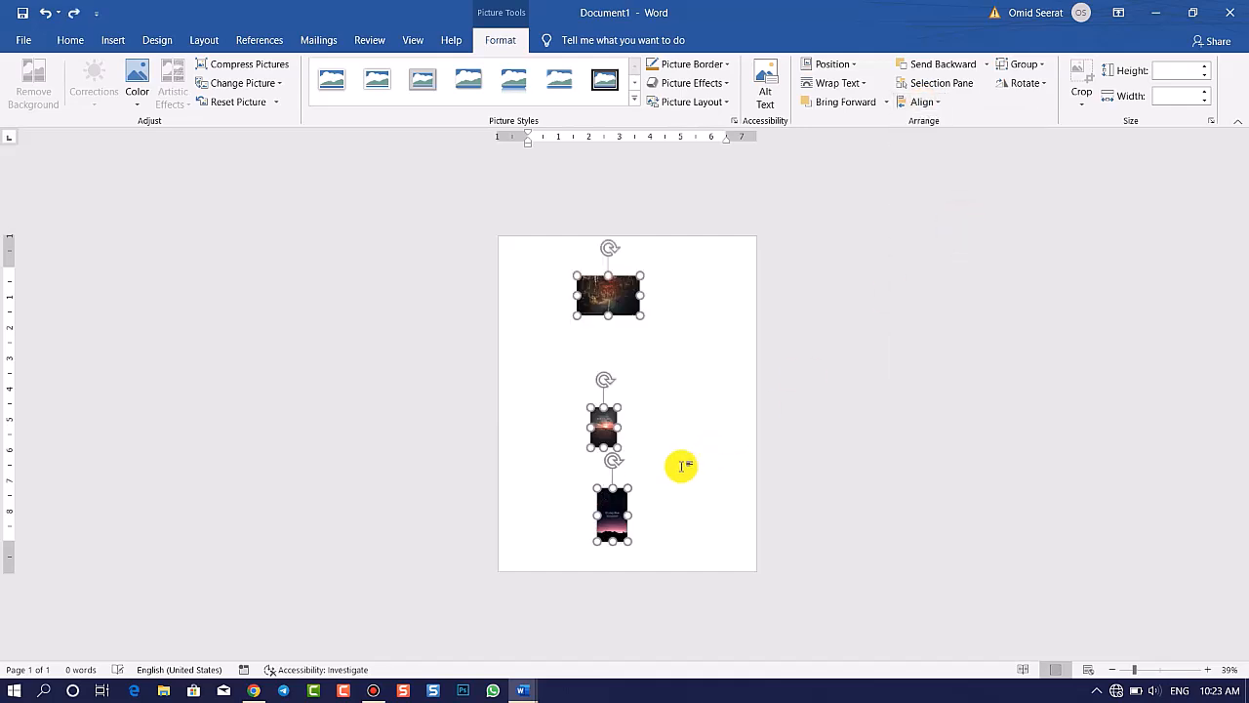
Shift the starry sky picture slightly left and the pier picture slightly down so the column is unevenly spaced
left_click(935, 104)
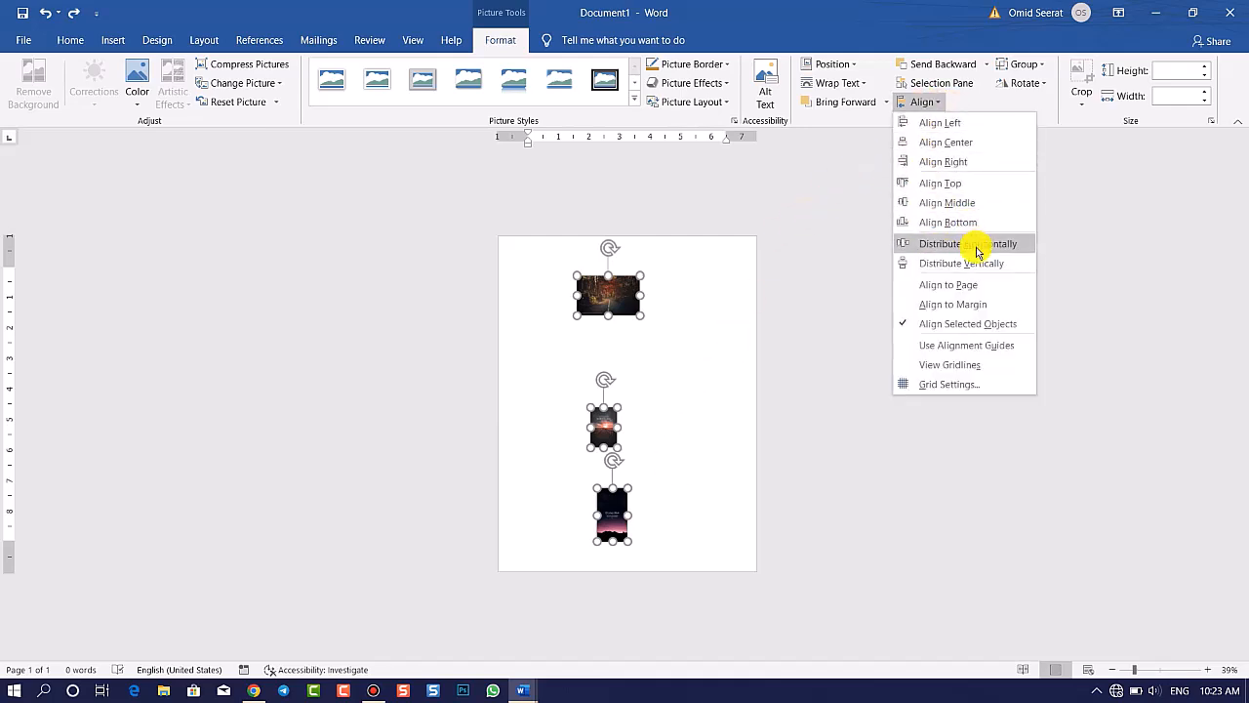
left_click(686, 418)
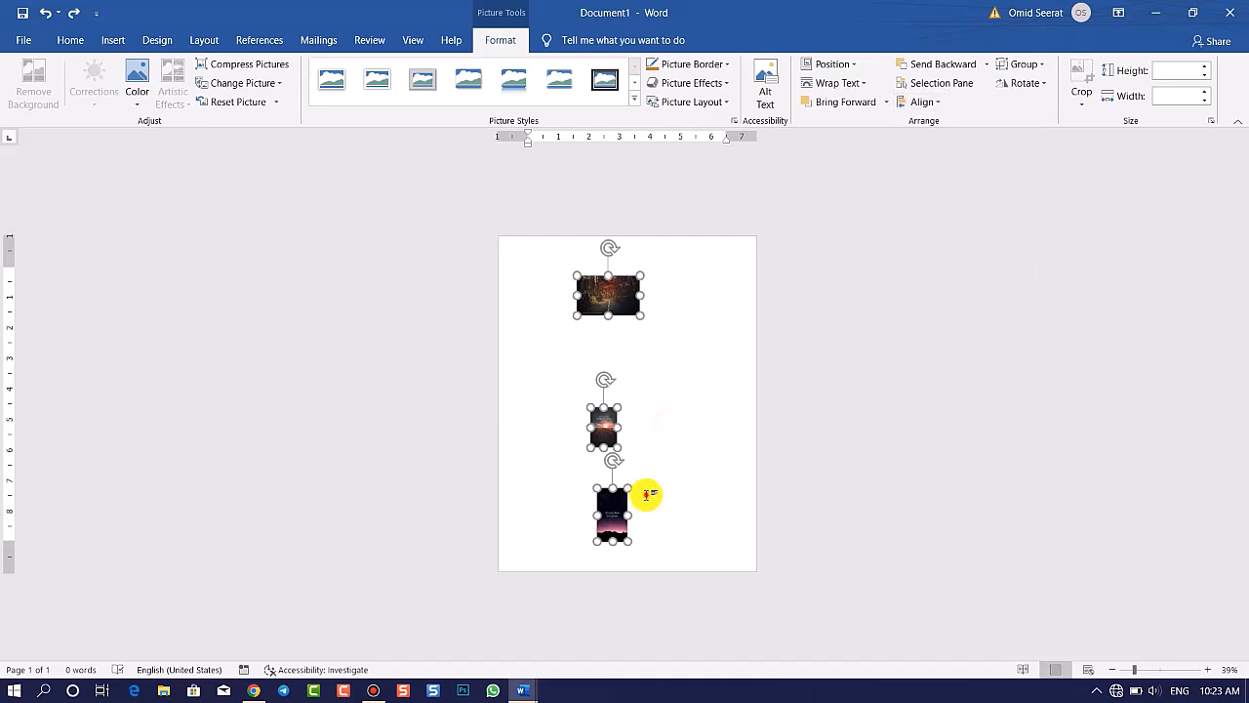
left_click(647, 494)
left_click_drag(617, 508, 611, 508)
left_click_drag(606, 426, 605, 439)
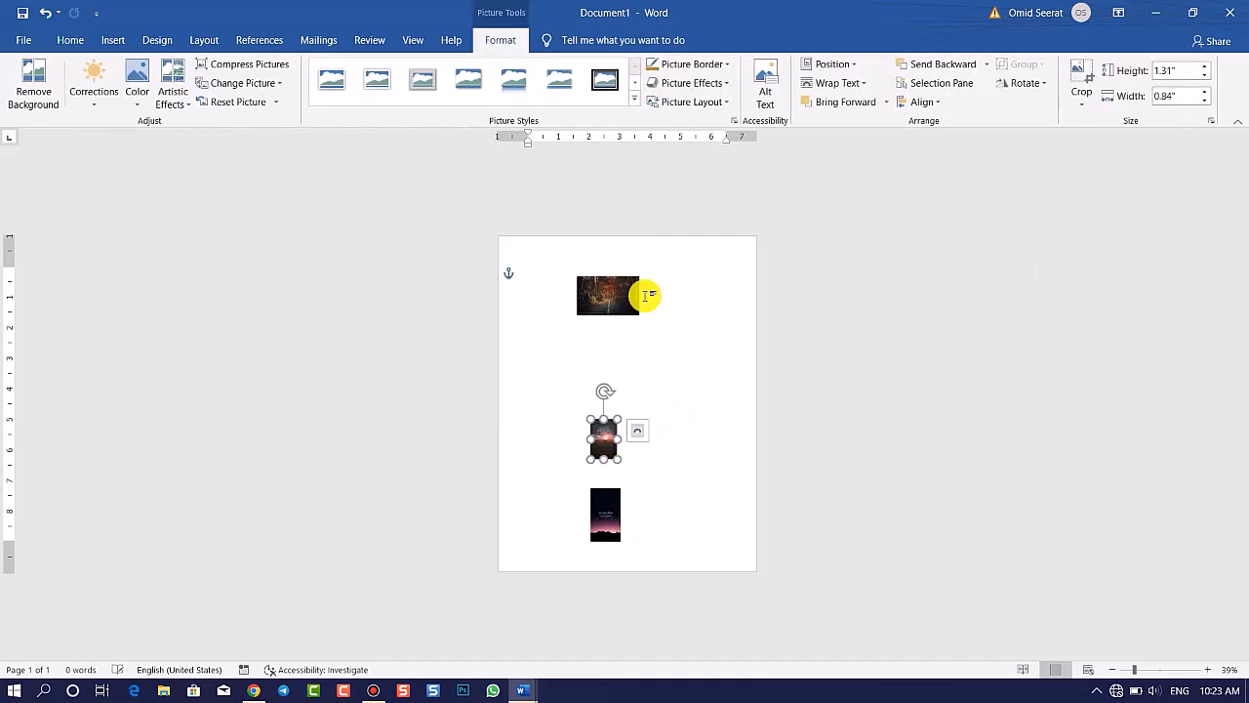
left_click(664, 353)
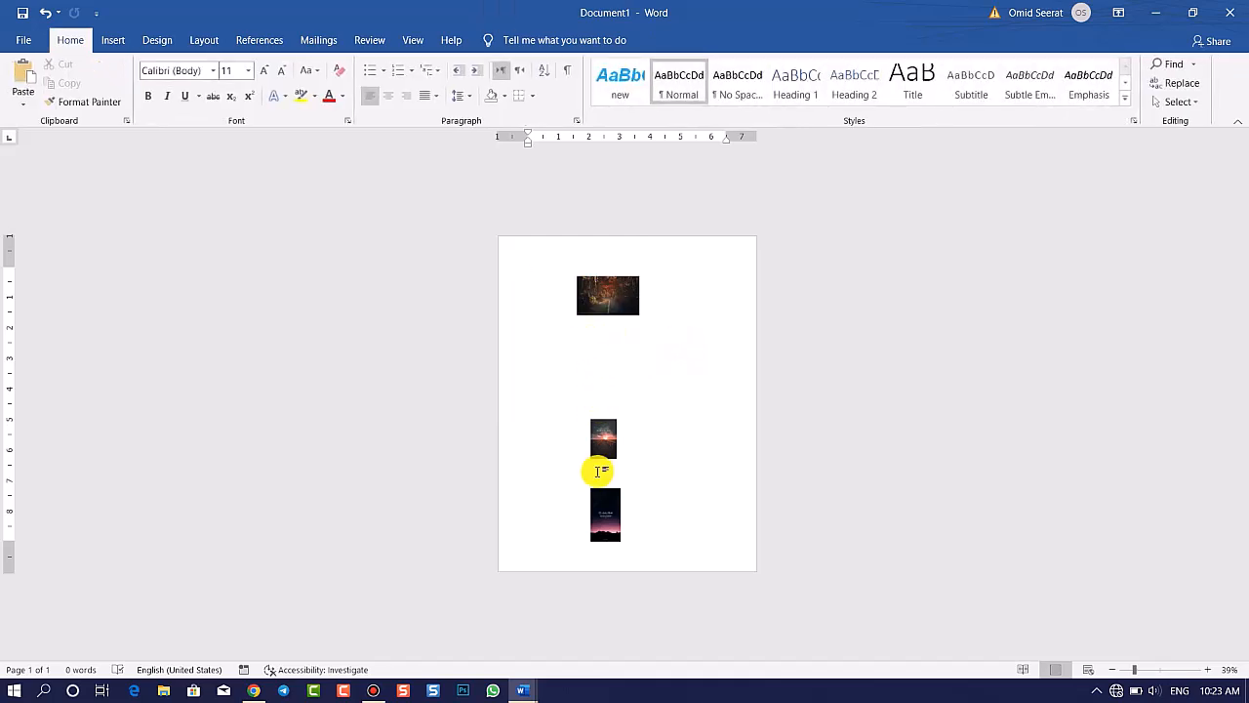
Select all three stacked pictures and apply Distribute Vertically to space them evenly
left_click(612, 522)
left_click(601, 438, "ctrl")
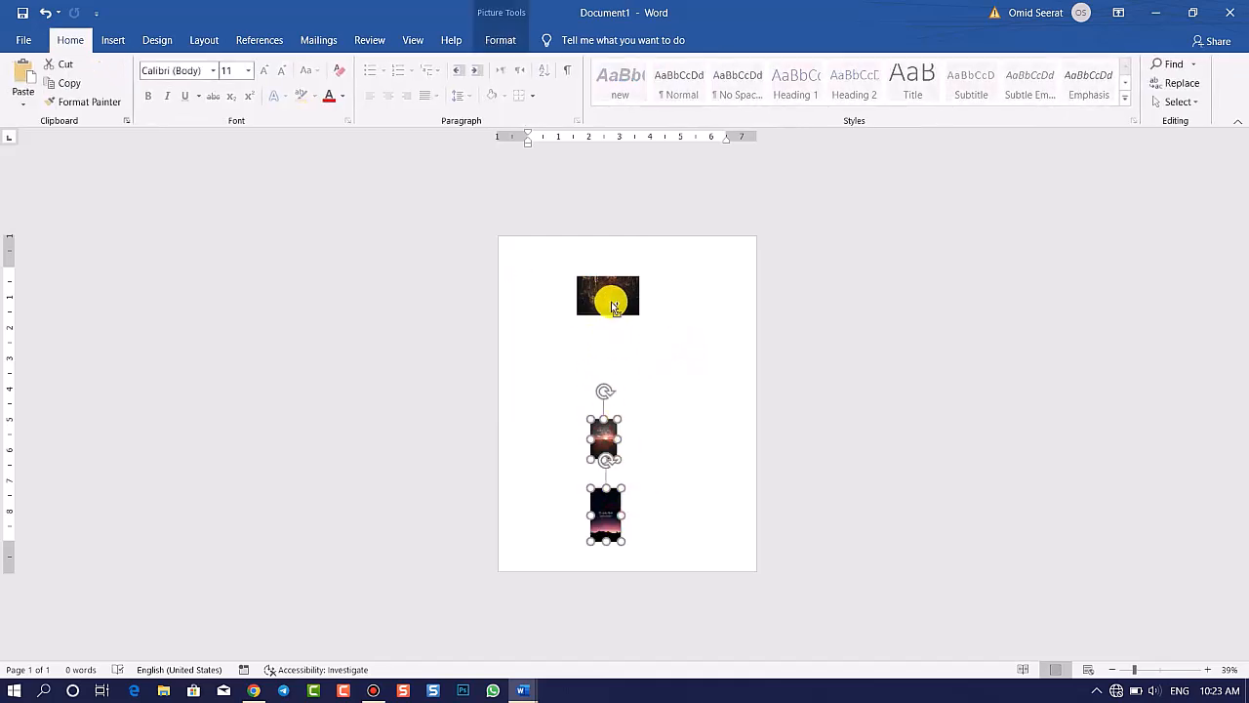
left_click(499, 40)
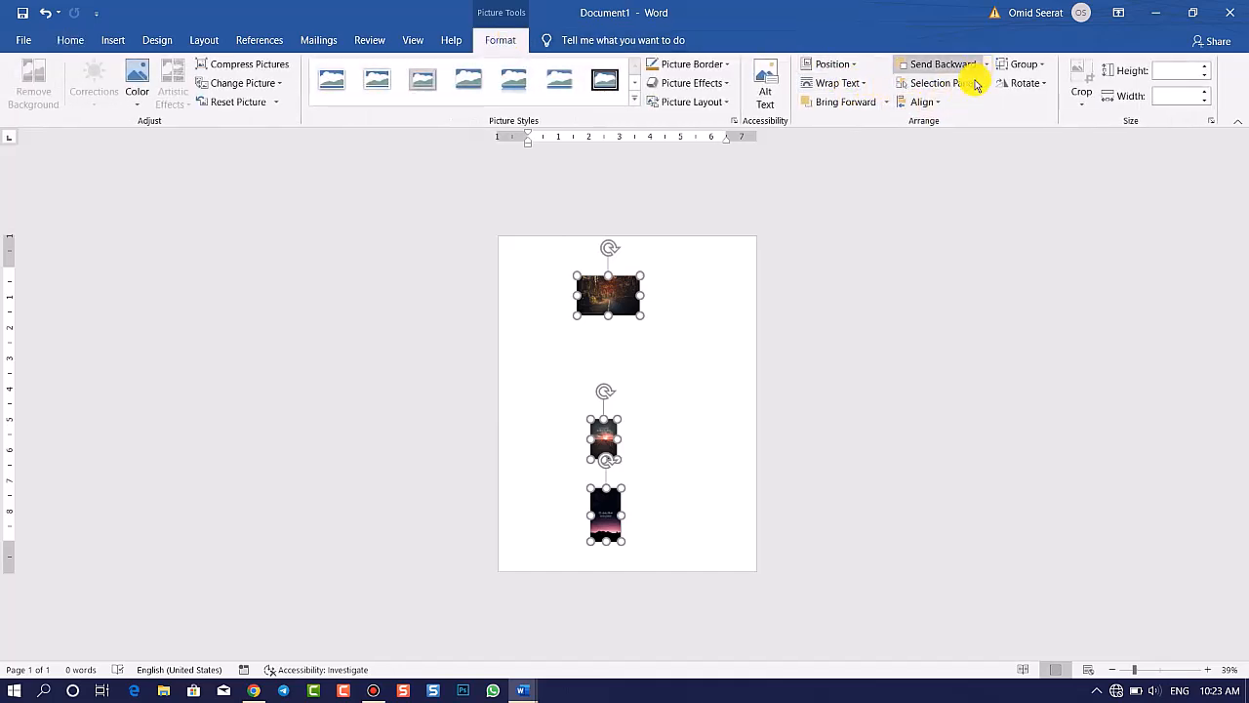
left_click(928, 102)
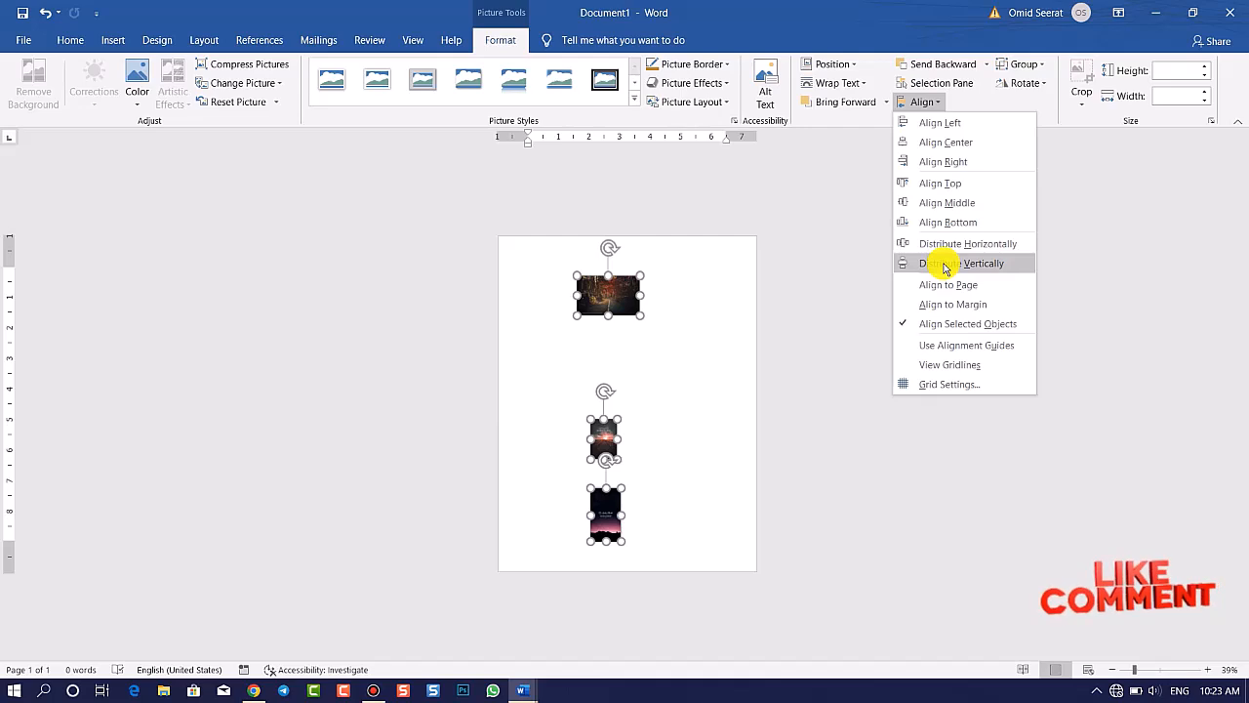
left_click(945, 265)
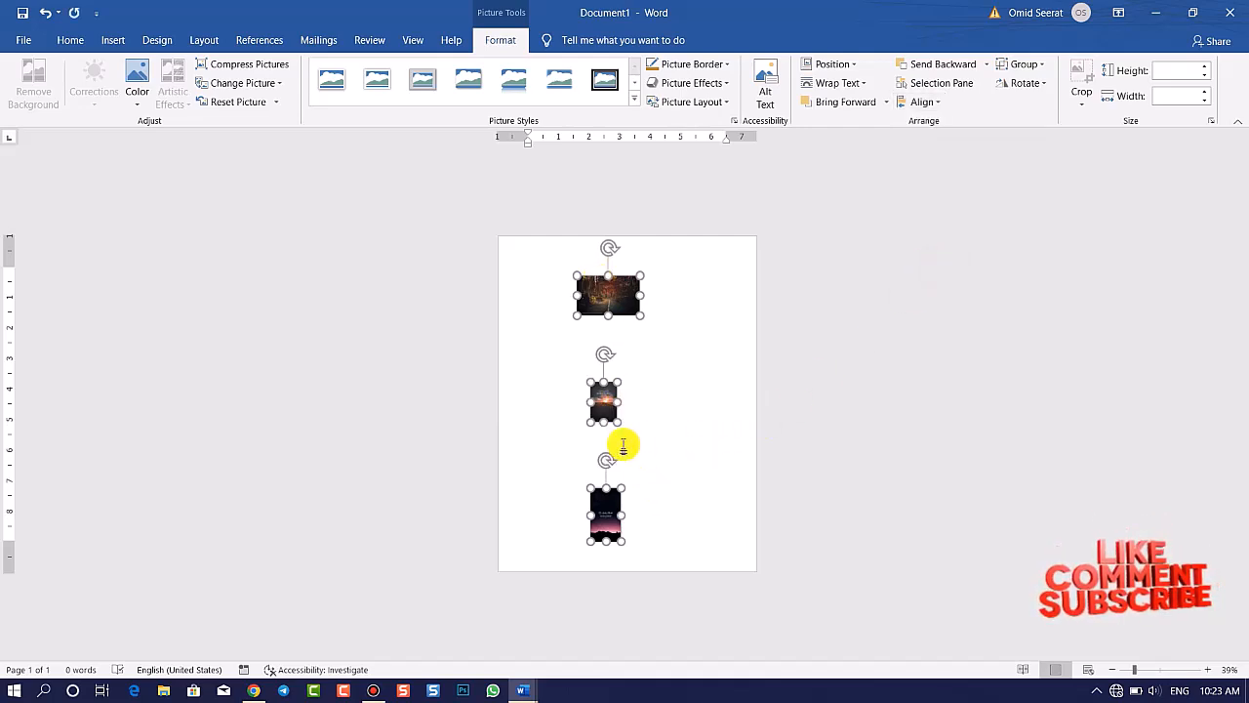
left_click(644, 440)
Place the starry sky left and the forest road right of the pier, and apply Distribute Horizontally to all three pictures
left_click_drag(592, 513, 539, 410)
left_click_drag(607, 296, 661, 409)
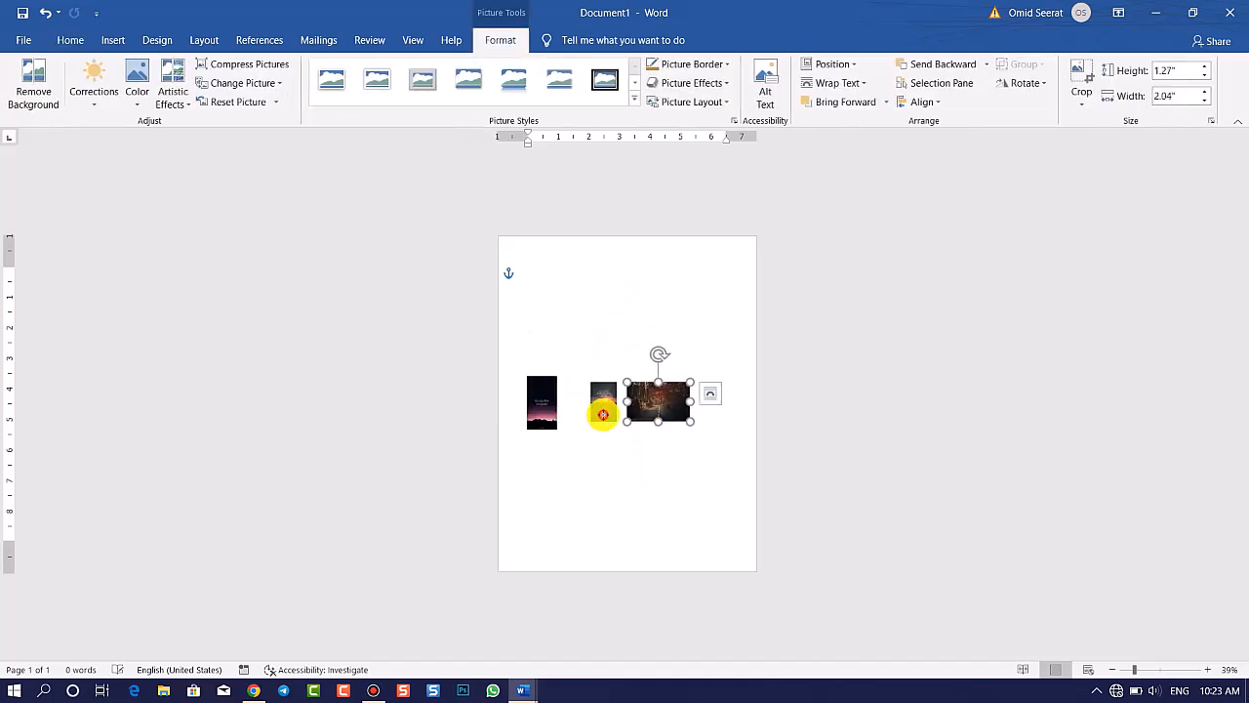
left_click(604, 417, "ctrl")
left_click(544, 408, "ctrl")
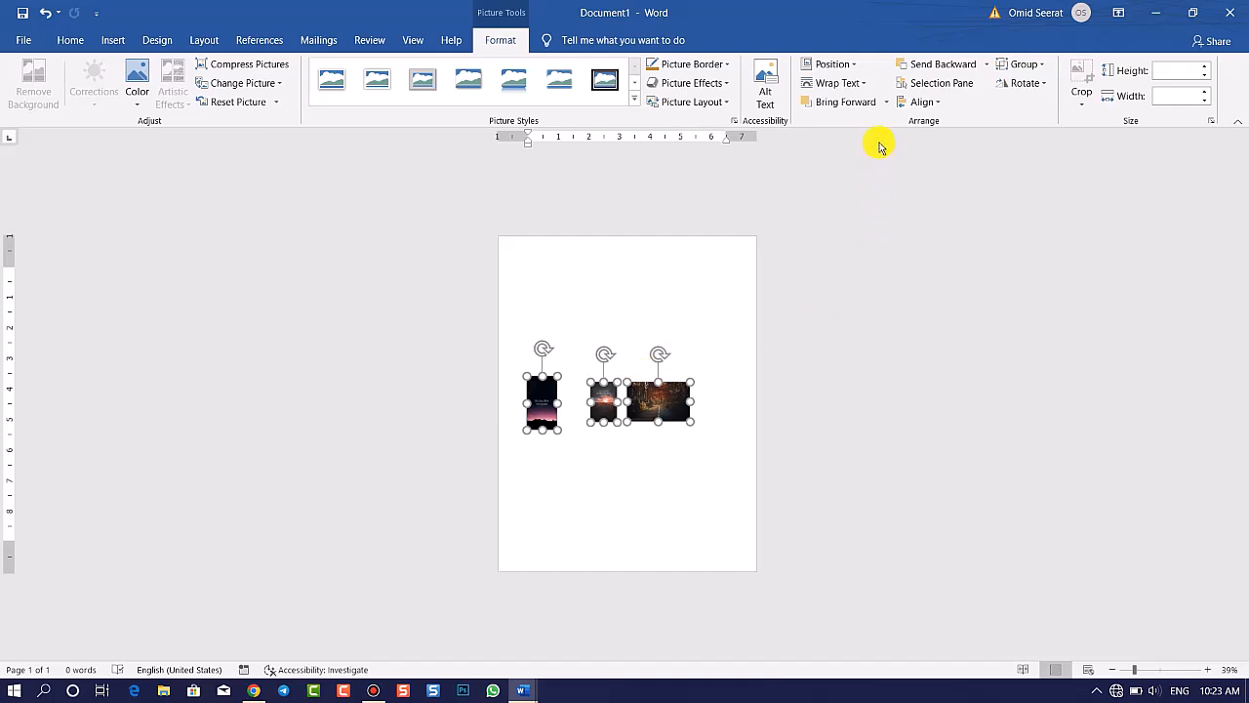
left_click(923, 101)
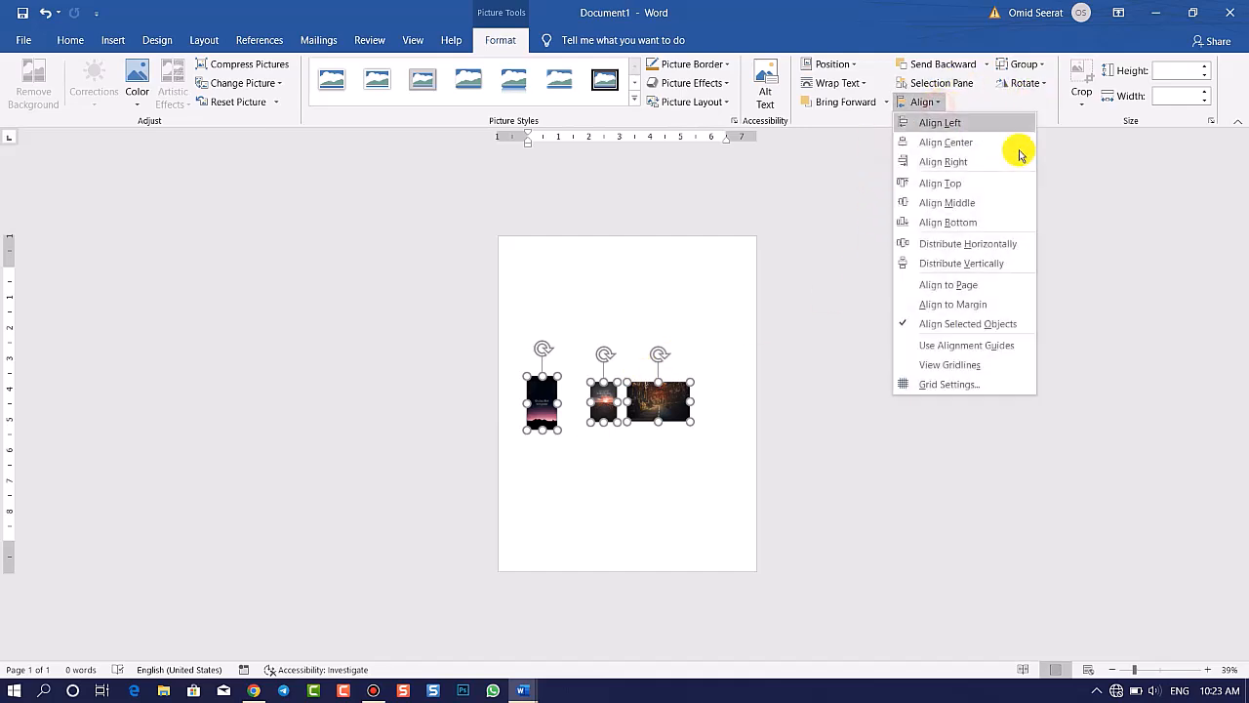
left_click(980, 246)
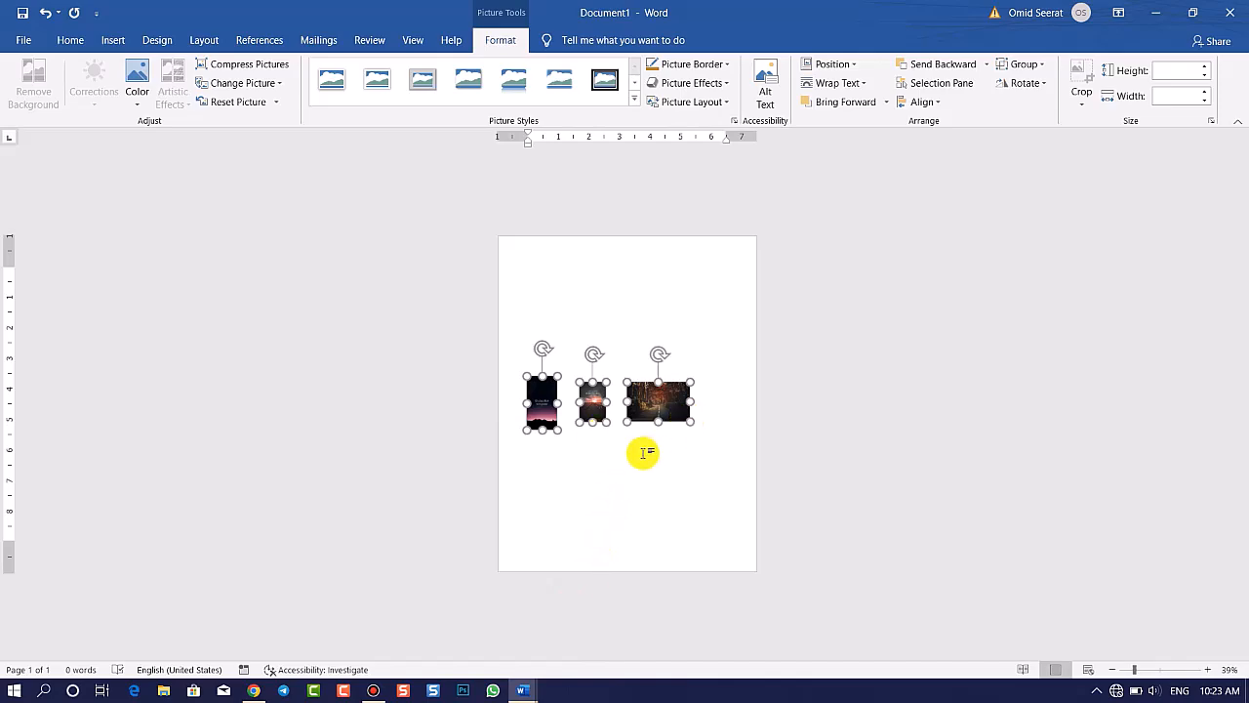
left_click(642, 451)
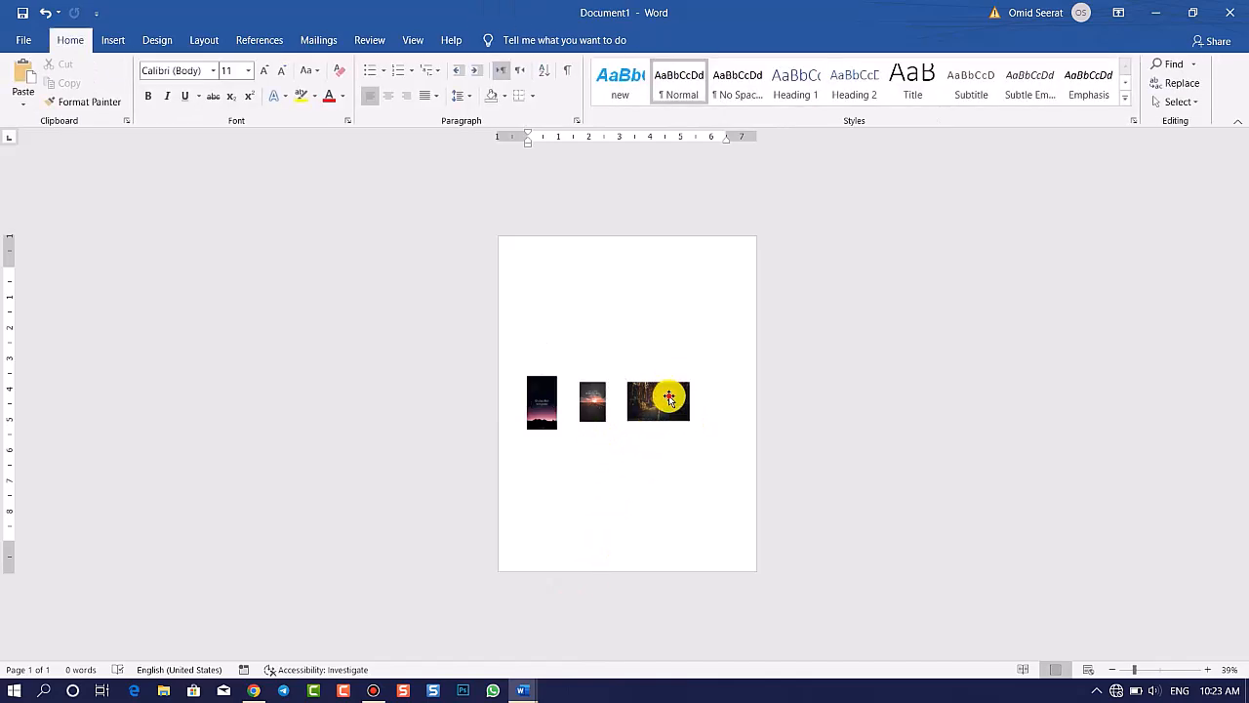
Turn on Use Alignment Guides with the forest road picture selected
left_click(664, 396)
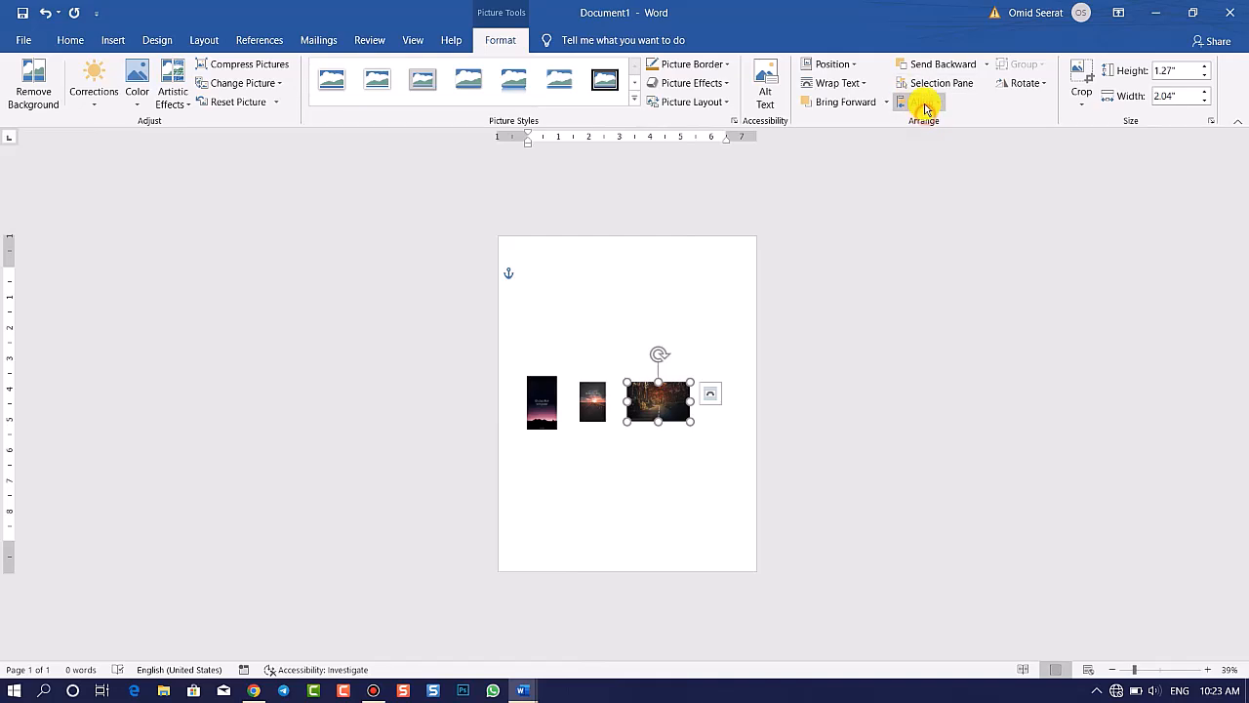
left_click(923, 103)
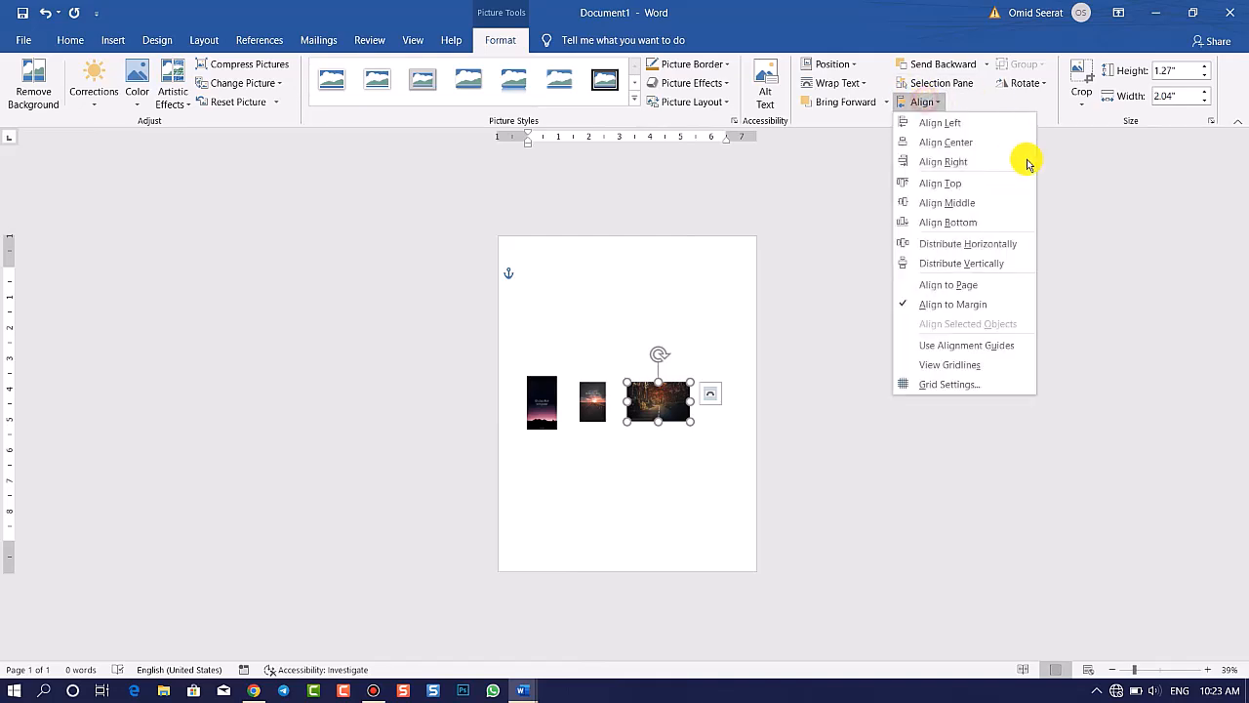
left_click(965, 346)
Use the guides to snap the forest road picture to the page's top-right margin corner, and move it above the other two pictures
scroll(693, 439, "up", 8)
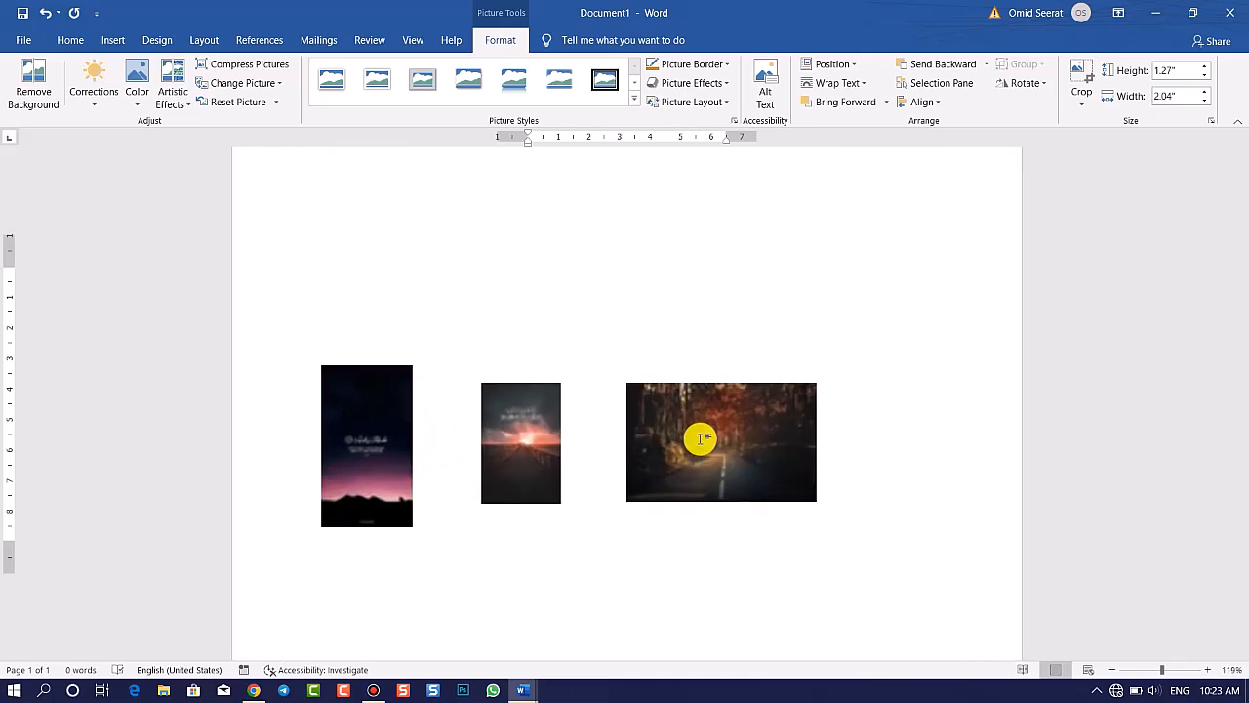
scroll(715, 434, "up", 2)
left_click_drag(741, 522, 871, 245)
scroll(868, 264, "up", 1)
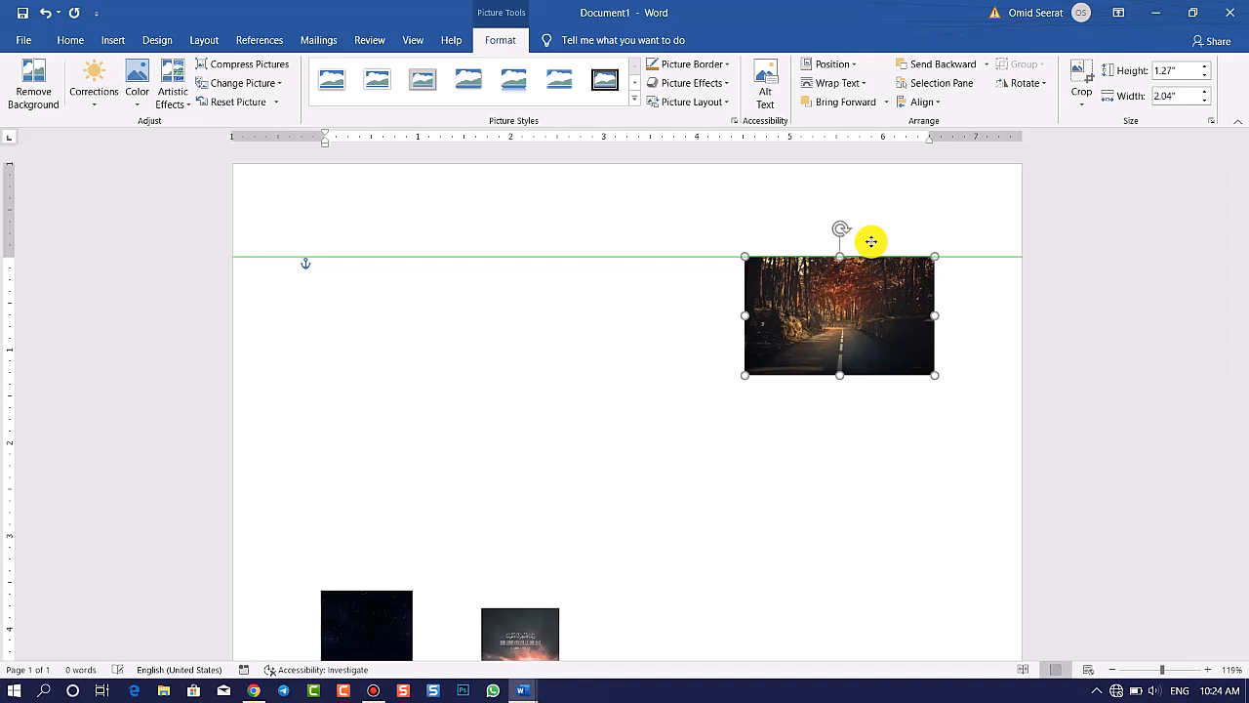
mouse_move(872, 241)
left_mouse_down()
mouse_move(837, 243)
mouse_move(876, 249)
left_mouse_up()
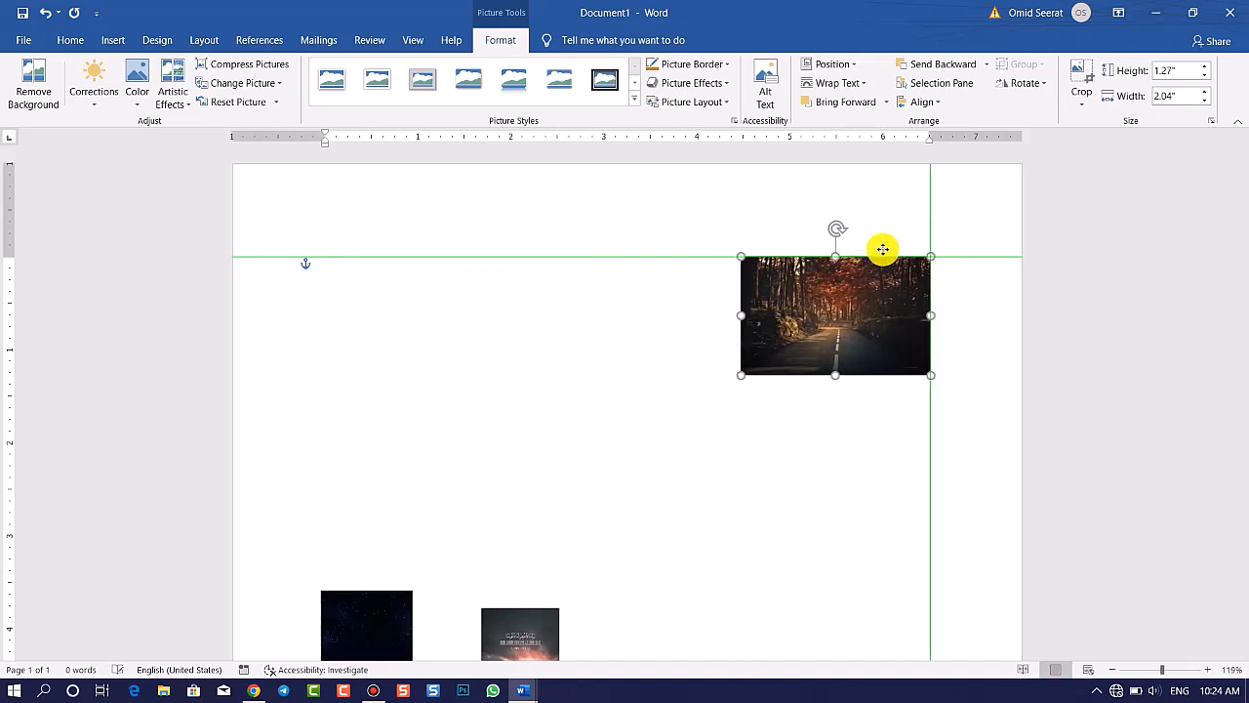
left_click_drag(883, 249, 486, 430)
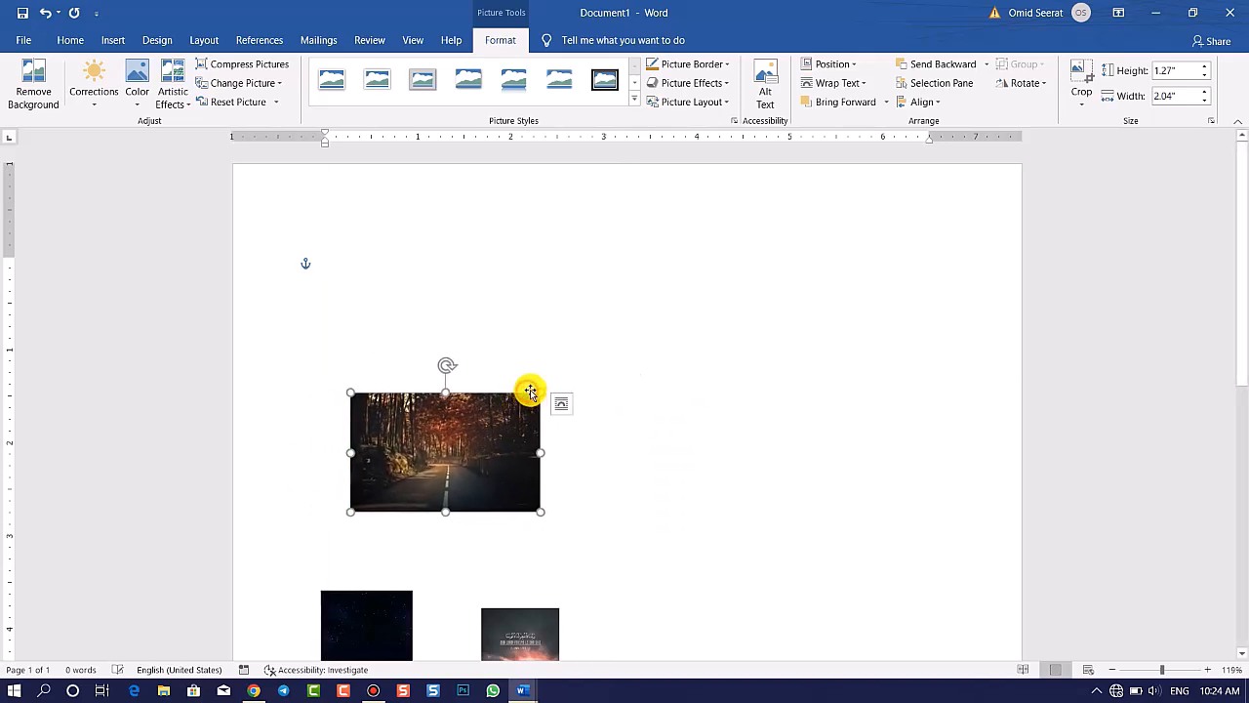
Turn off the alignment guides and move the forest road picture up and right towards the middle of the page
left_click(928, 102)
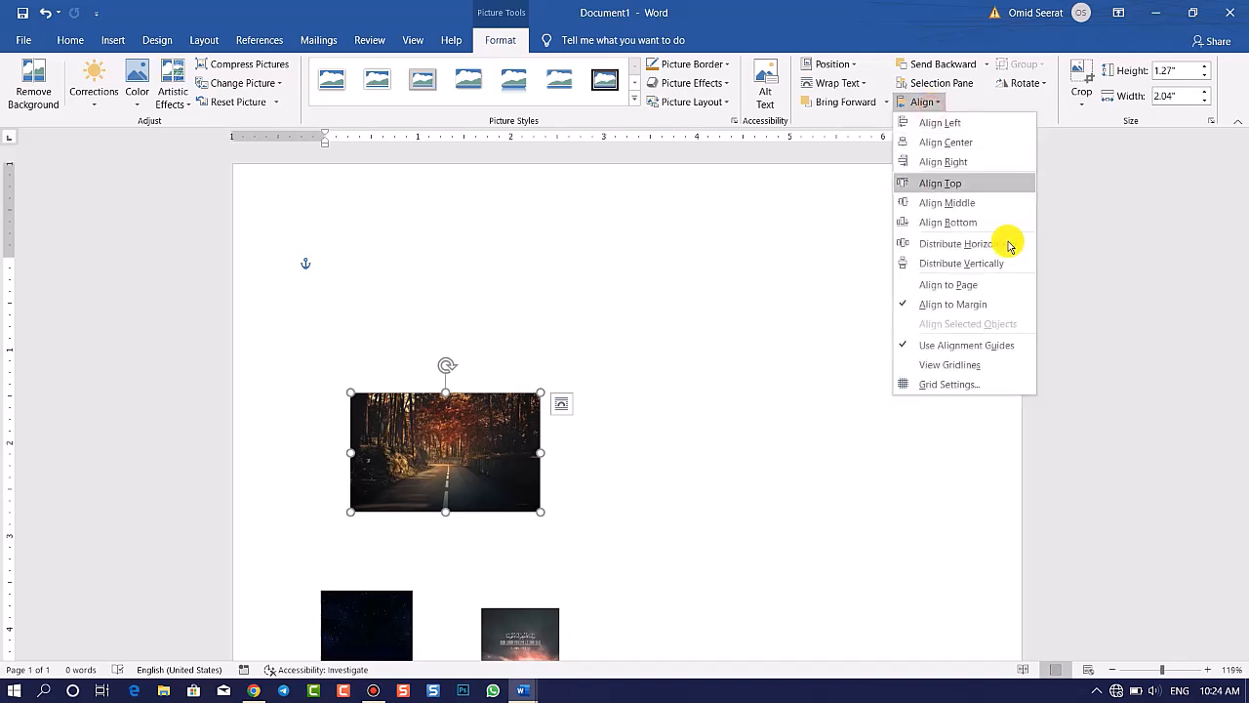
left_click(968, 348)
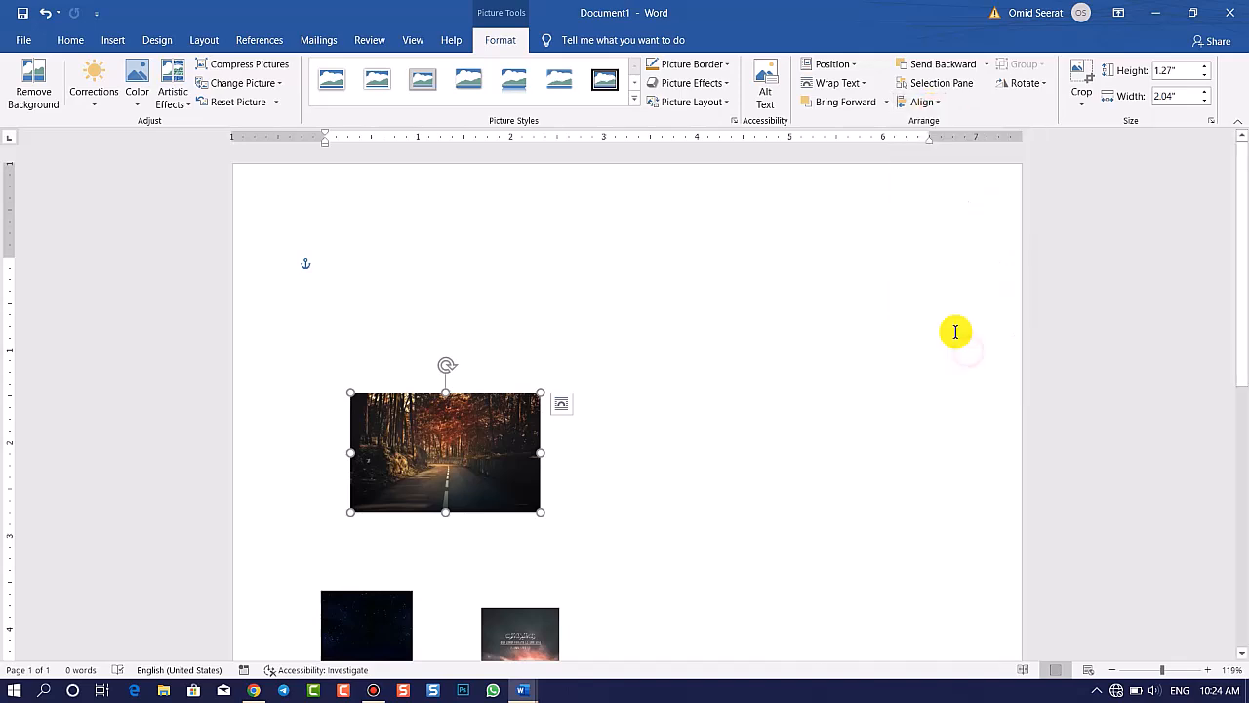
left_click_drag(530, 428, 680, 373)
key("ctrl+z")
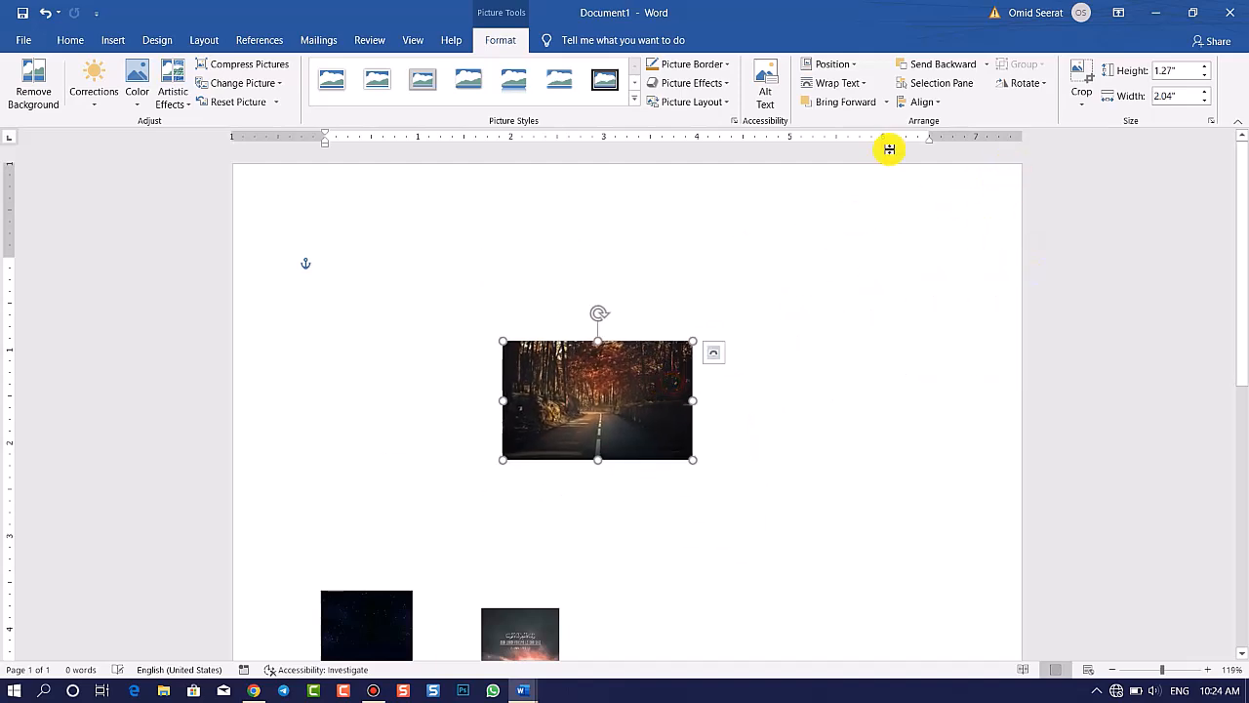
Turn the alignment guides back on and display the gridlines on the page
left_click(924, 101)
left_click(952, 343)
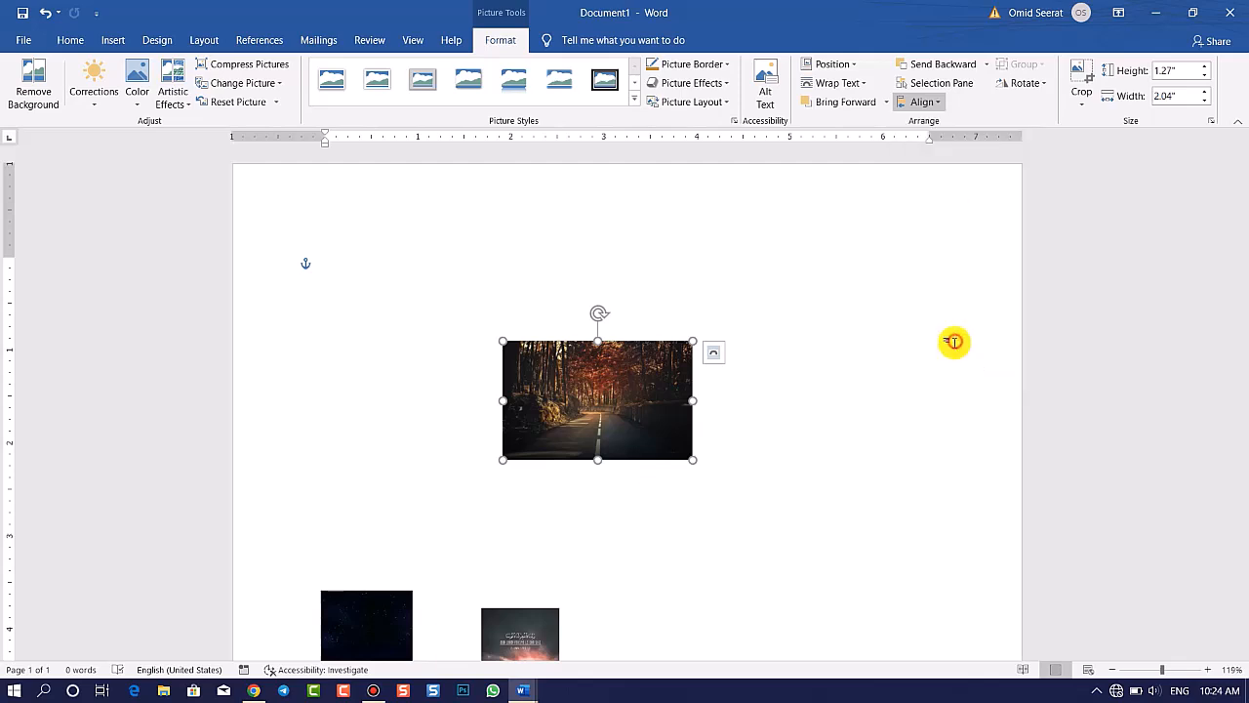
left_click(923, 104)
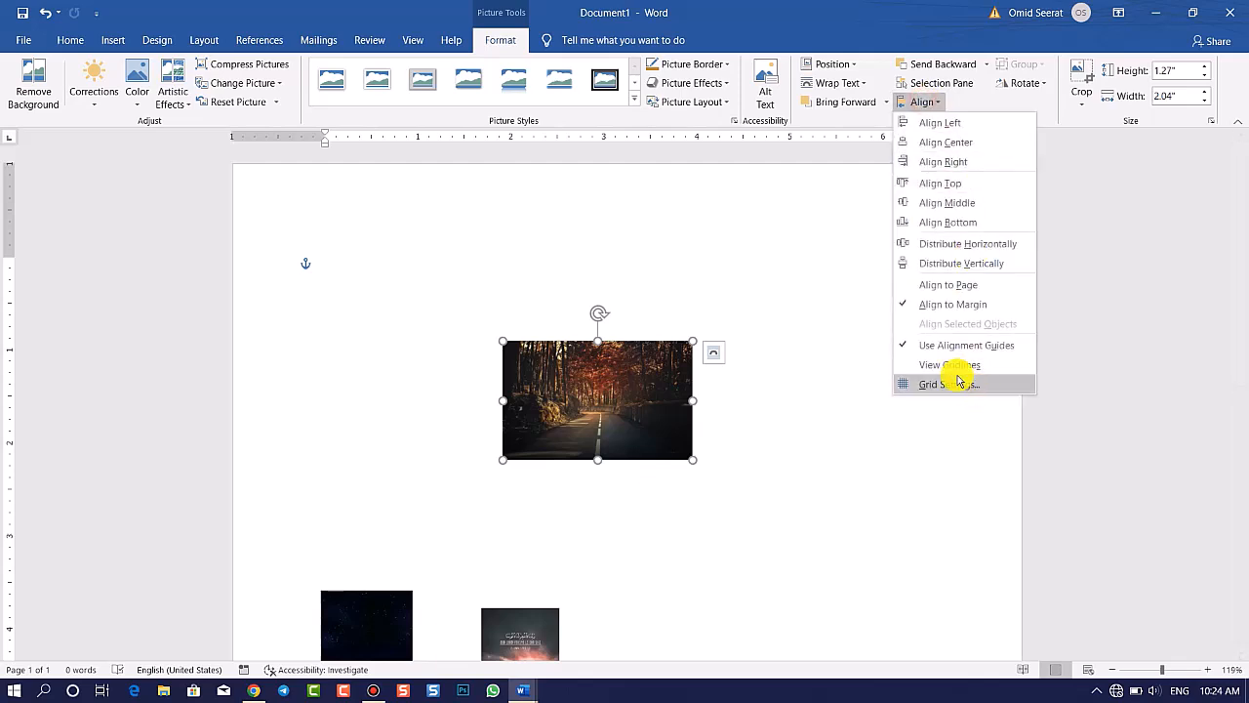
left_click(955, 367)
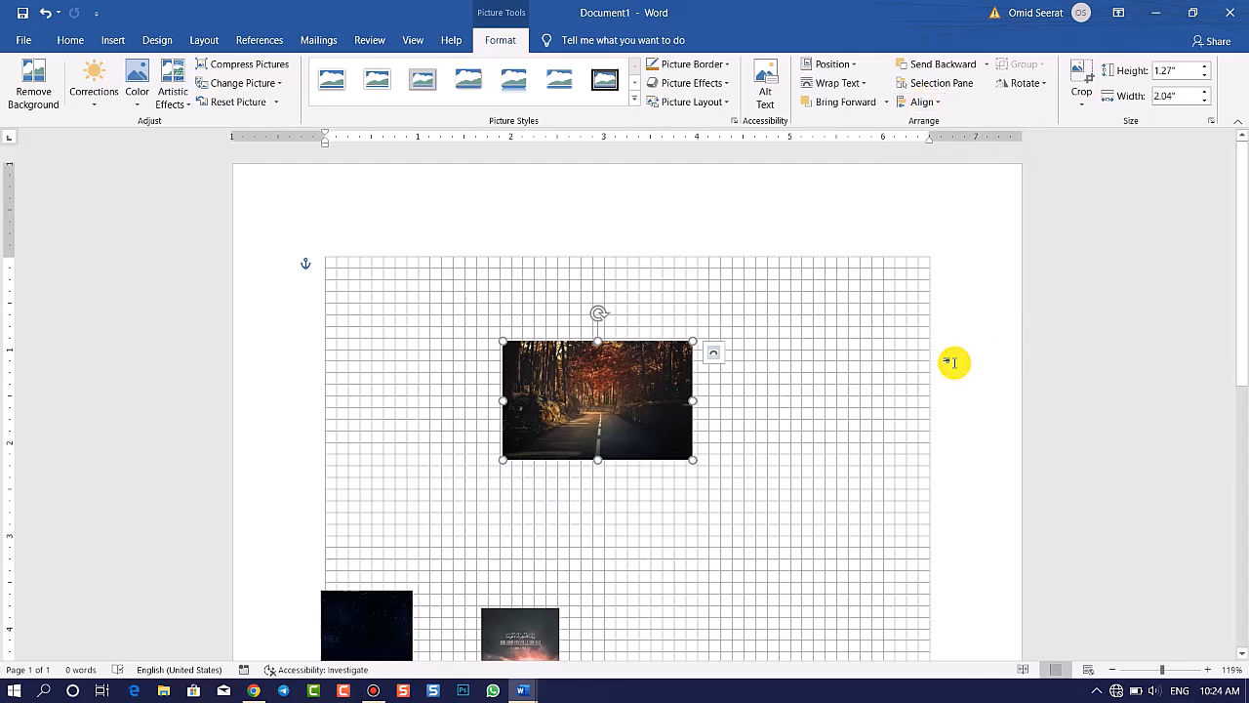
Hide the page gridlines
left_click(923, 103)
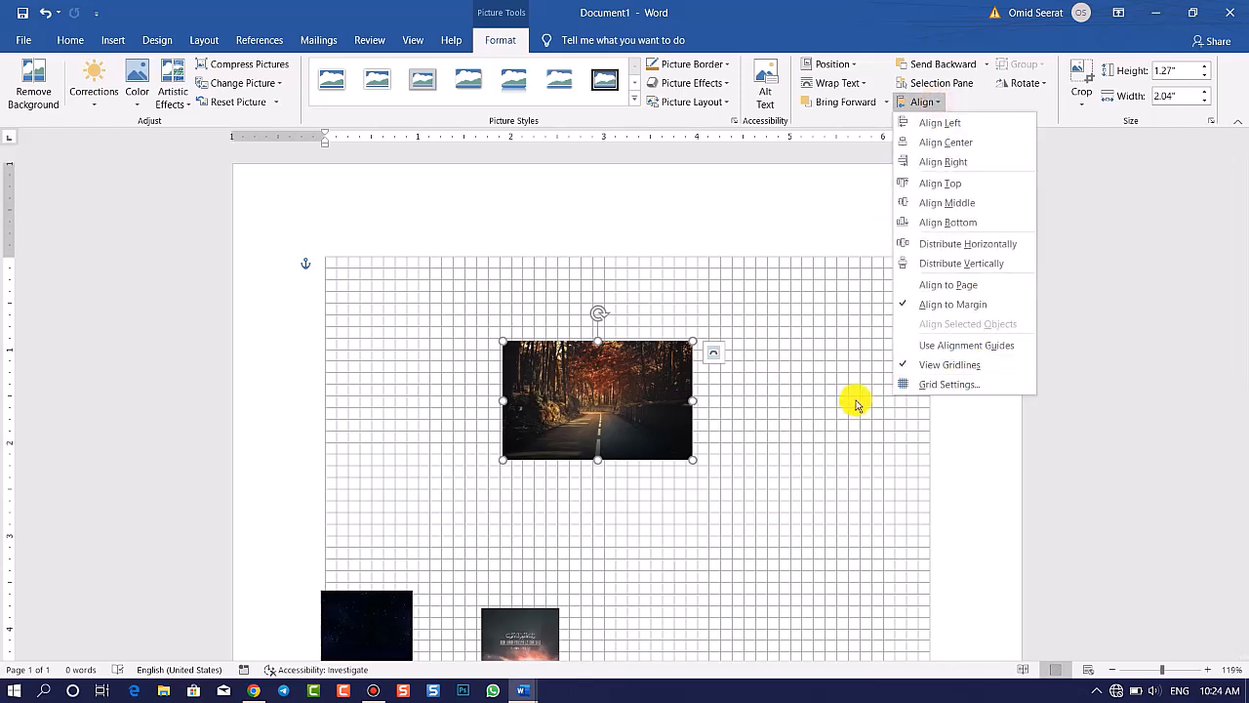
left_click(945, 369)
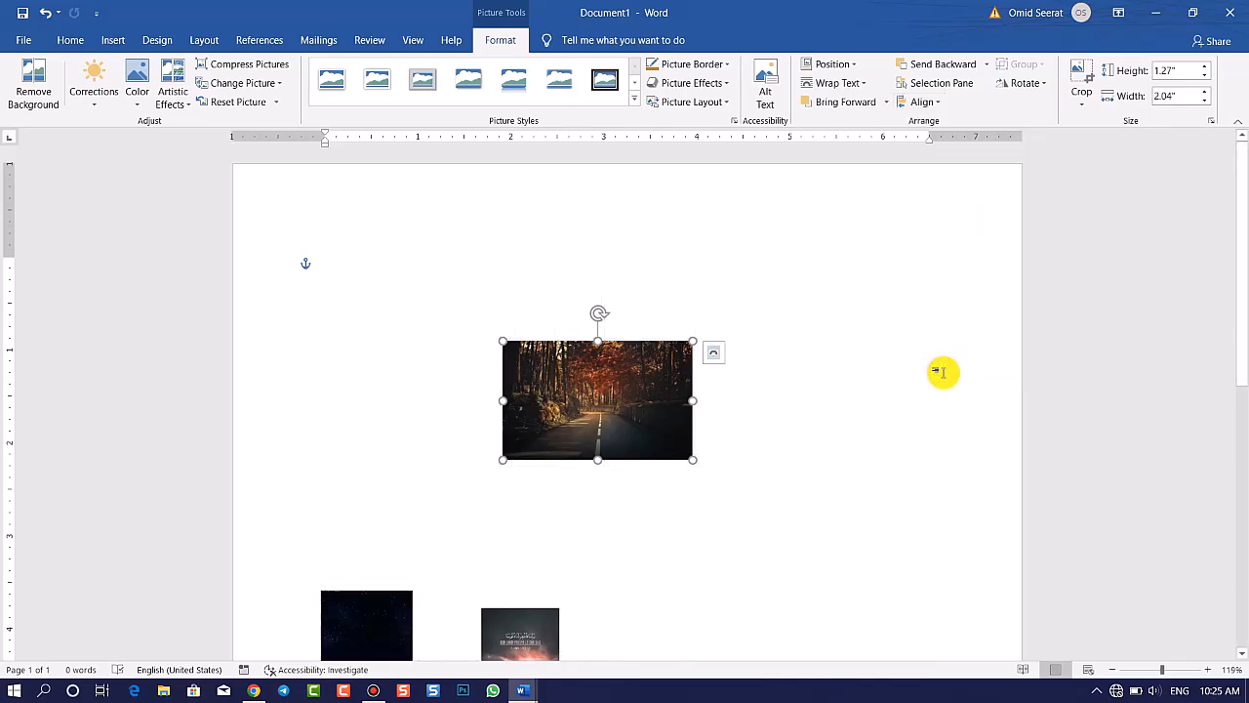
left_click(921, 109)
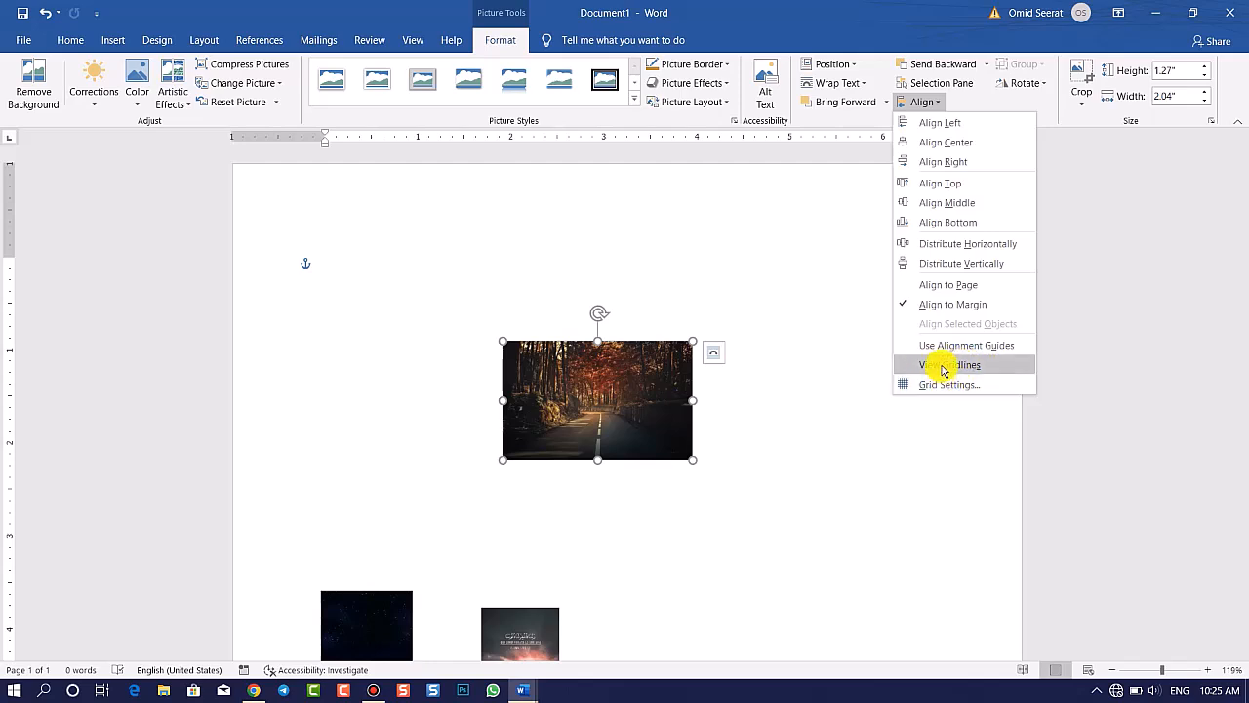
left_click(1082, 125)
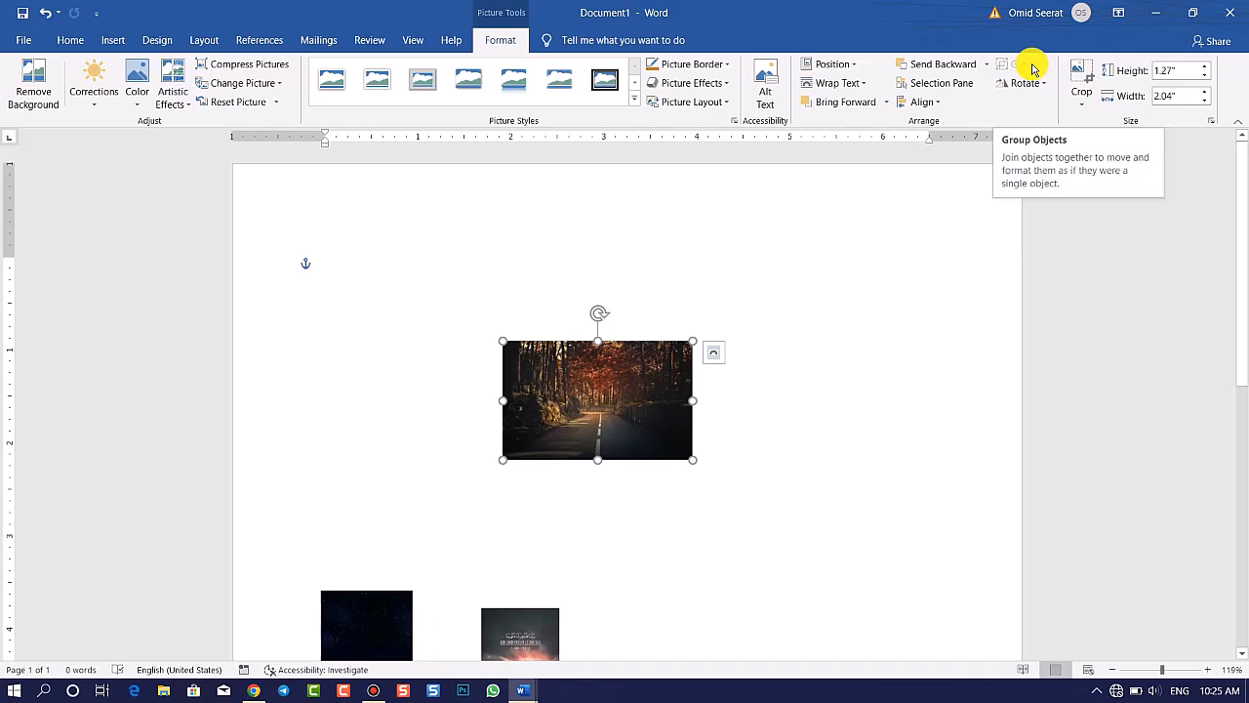
Arrange the pictures side by side, with the starry sky left, the forest road in the middle and the pier right
left_click(625, 467)
scroll(626, 471, "down", 2)
left_click_drag(569, 539, 677, 440)
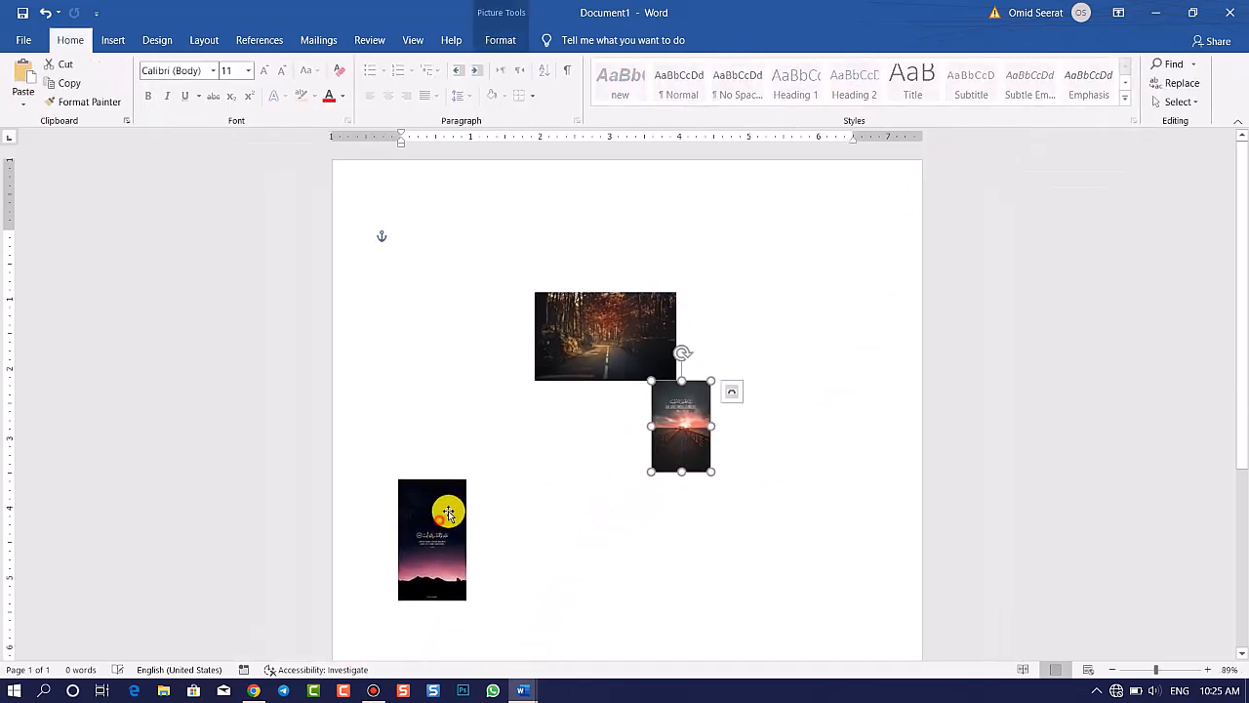
left_click_drag(442, 522, 432, 362)
scroll(592, 435, "up", 7)
left_click_drag(738, 547, 814, 388)
left_click_drag(322, 438, 425, 367)
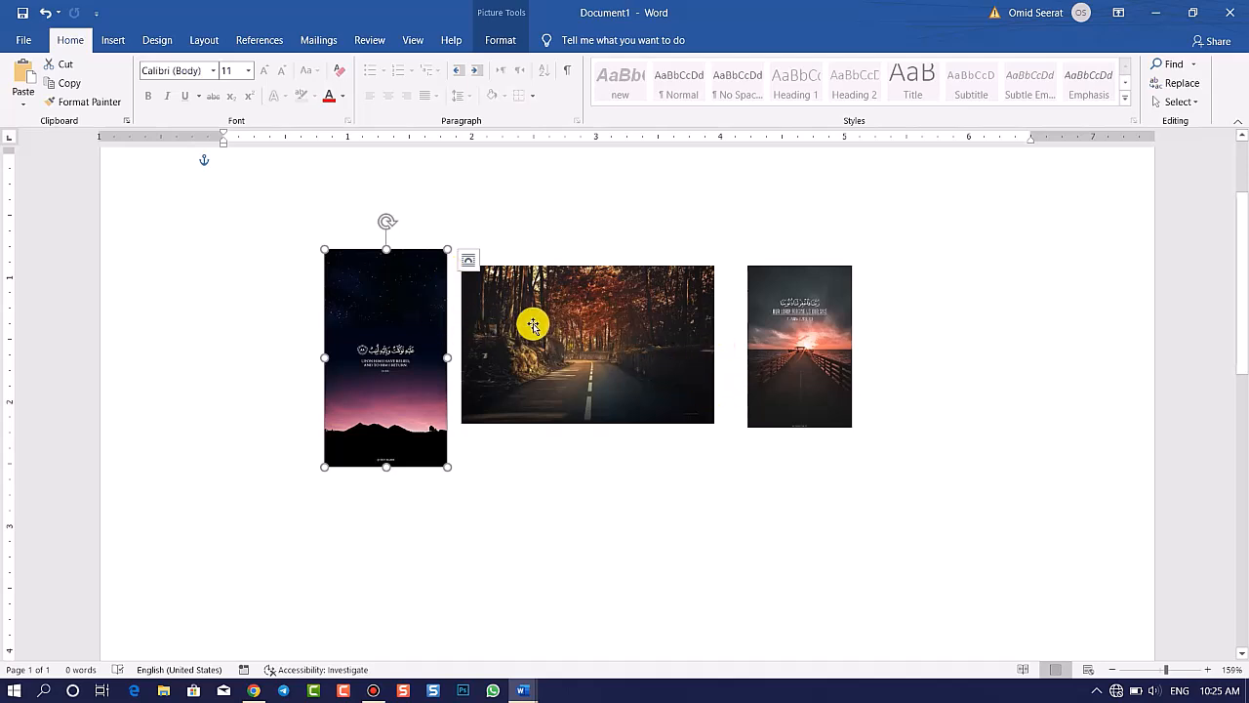
left_click(500, 40)
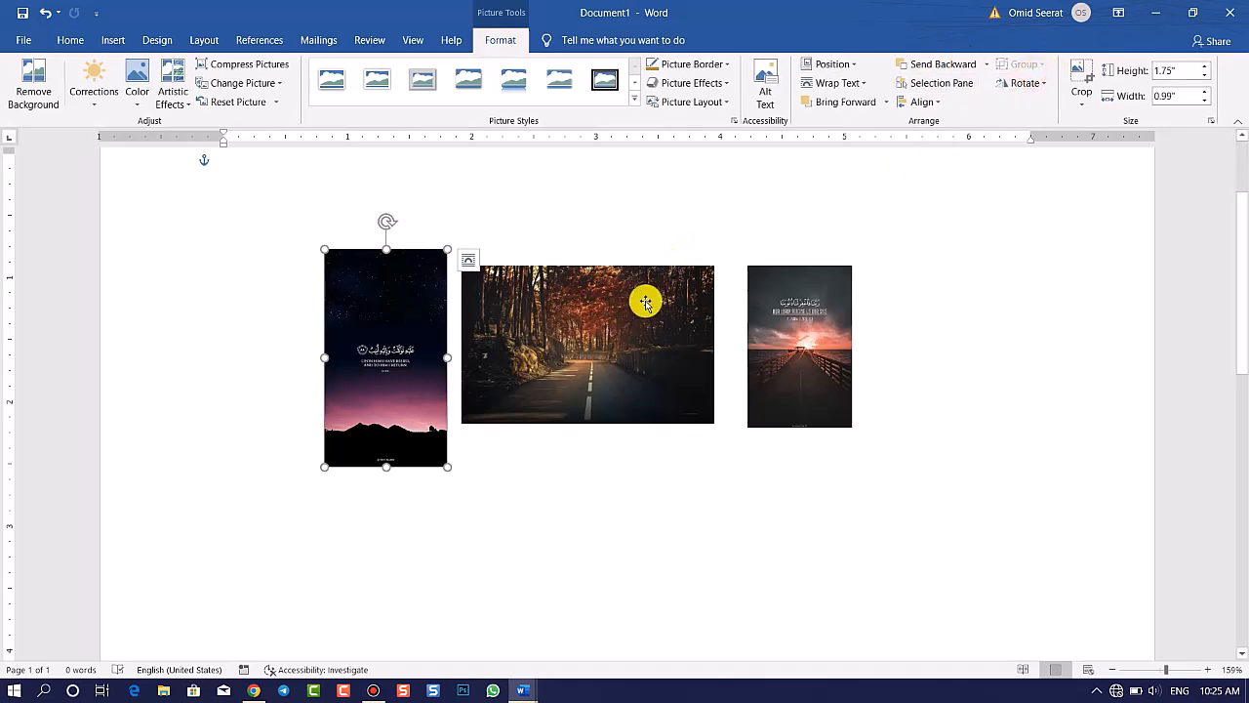
Select the starry sky, forest road and pier pictures together and group them into one object
left_click(633, 466)
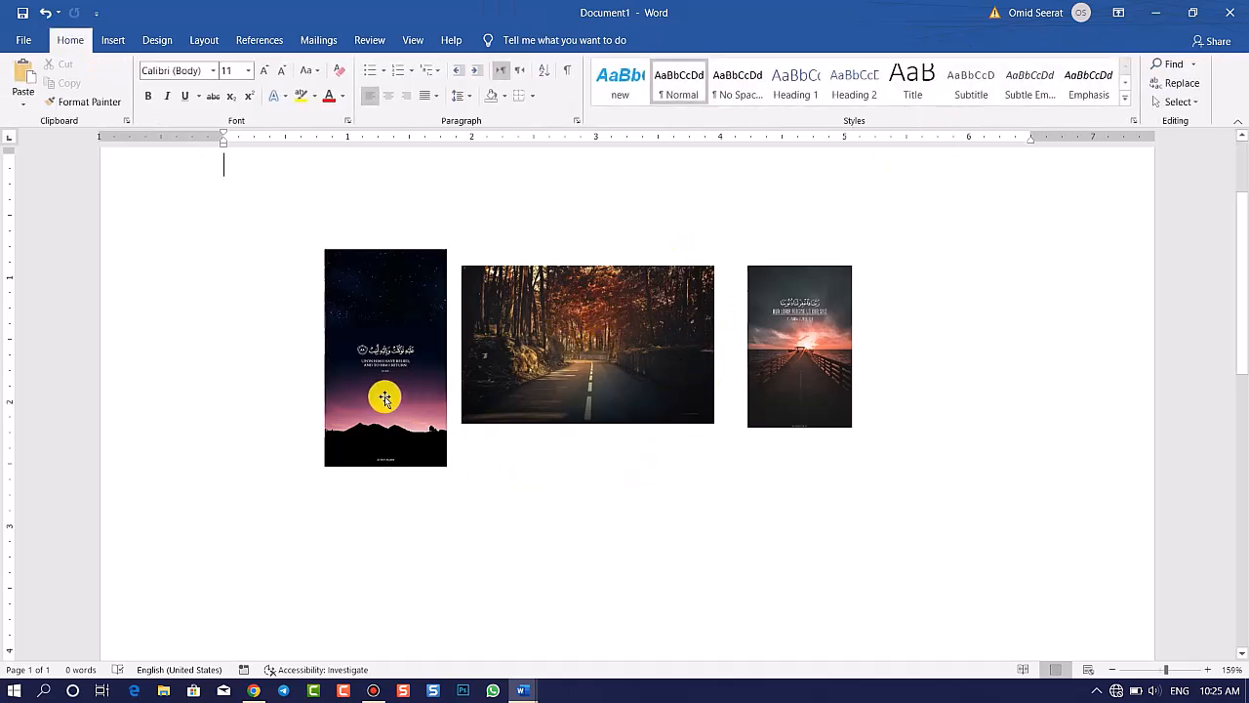
left_click(384, 394)
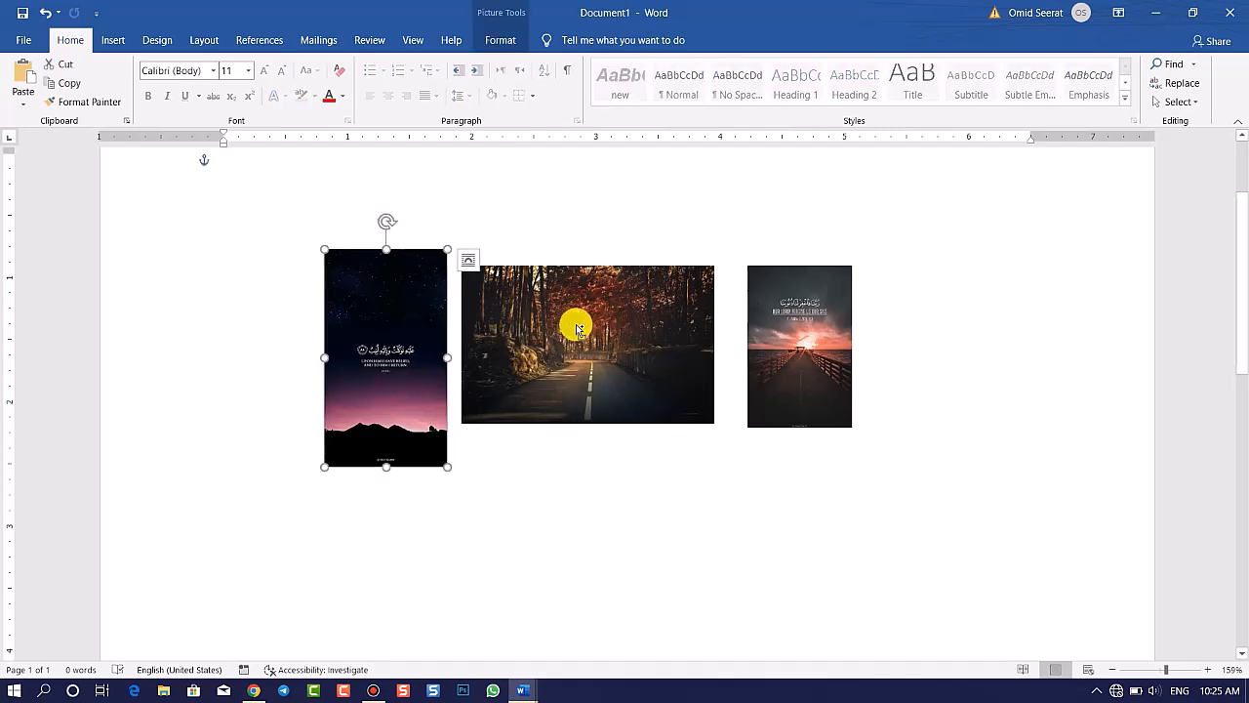
left_click(697, 334, "ctrl")
left_click(819, 352, "ctrl")
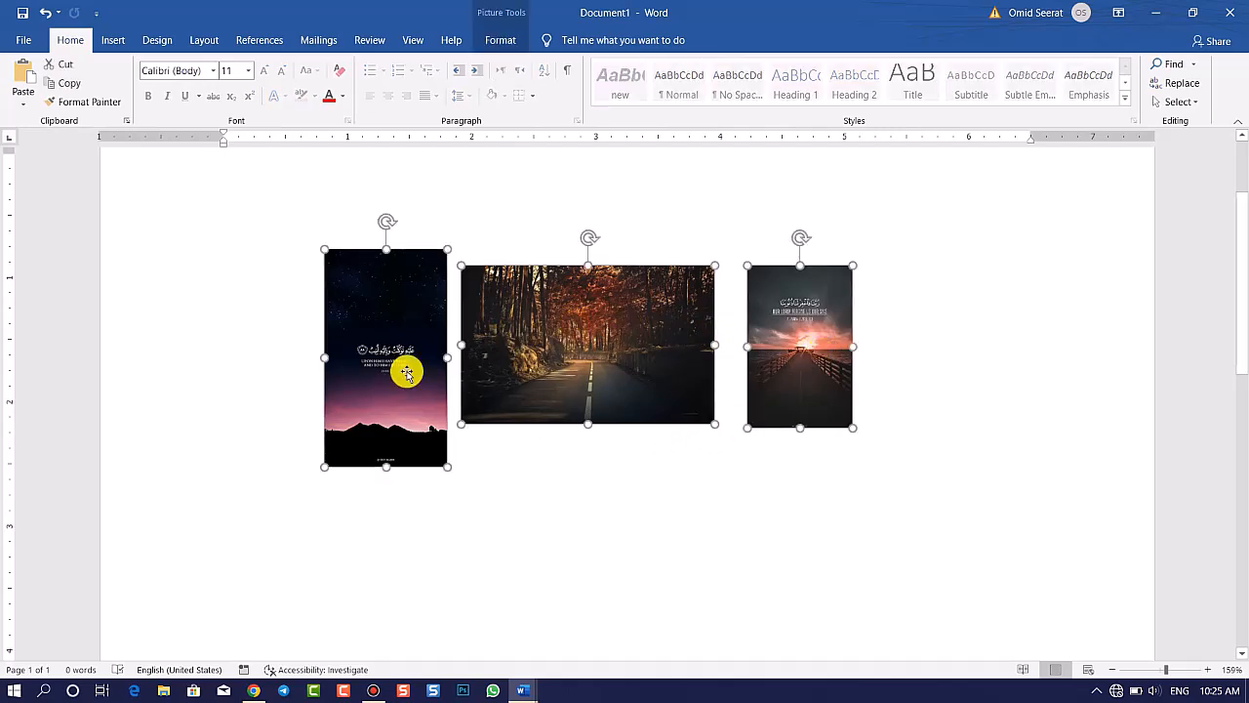
left_click(500, 40)
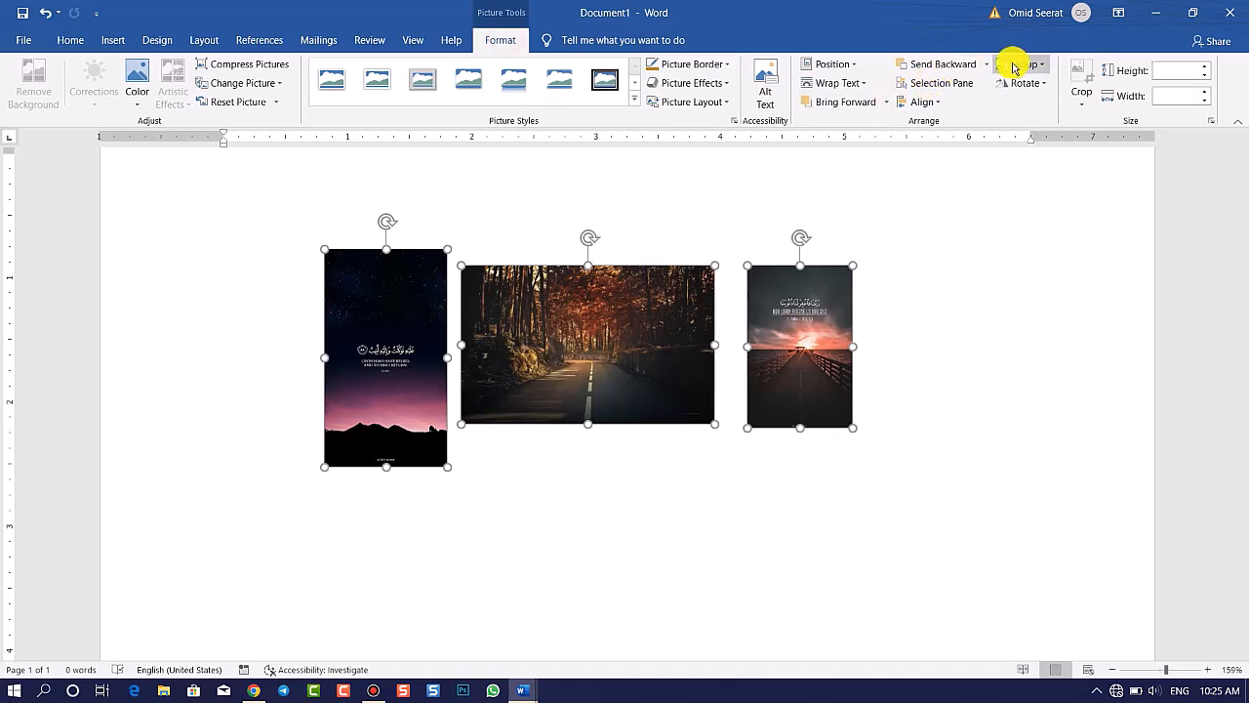
left_click(1023, 69)
left_click(1043, 82)
Shrink the picture group proportionally from its lower corner and move it towards the right side of the page
left_click_drag(636, 346, 575, 352)
left_click(575, 352)
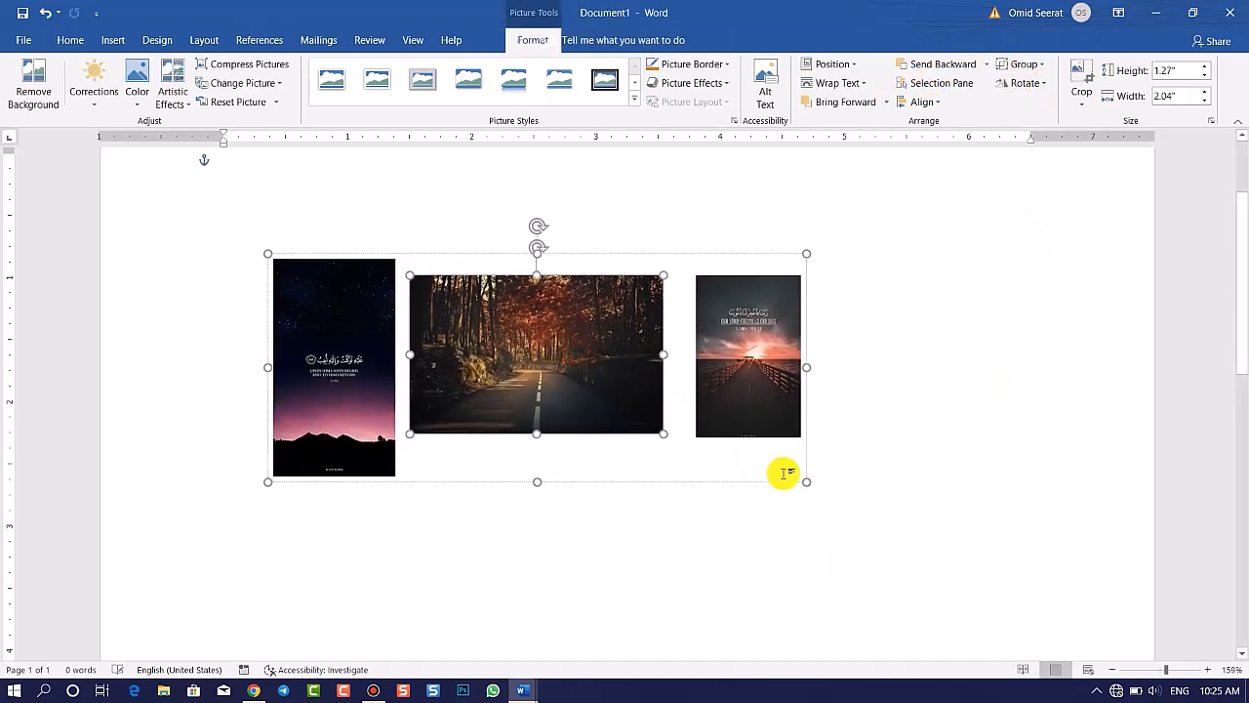
left_click_drag(809, 484, 654, 439)
left_click_drag(508, 358, 798, 362)
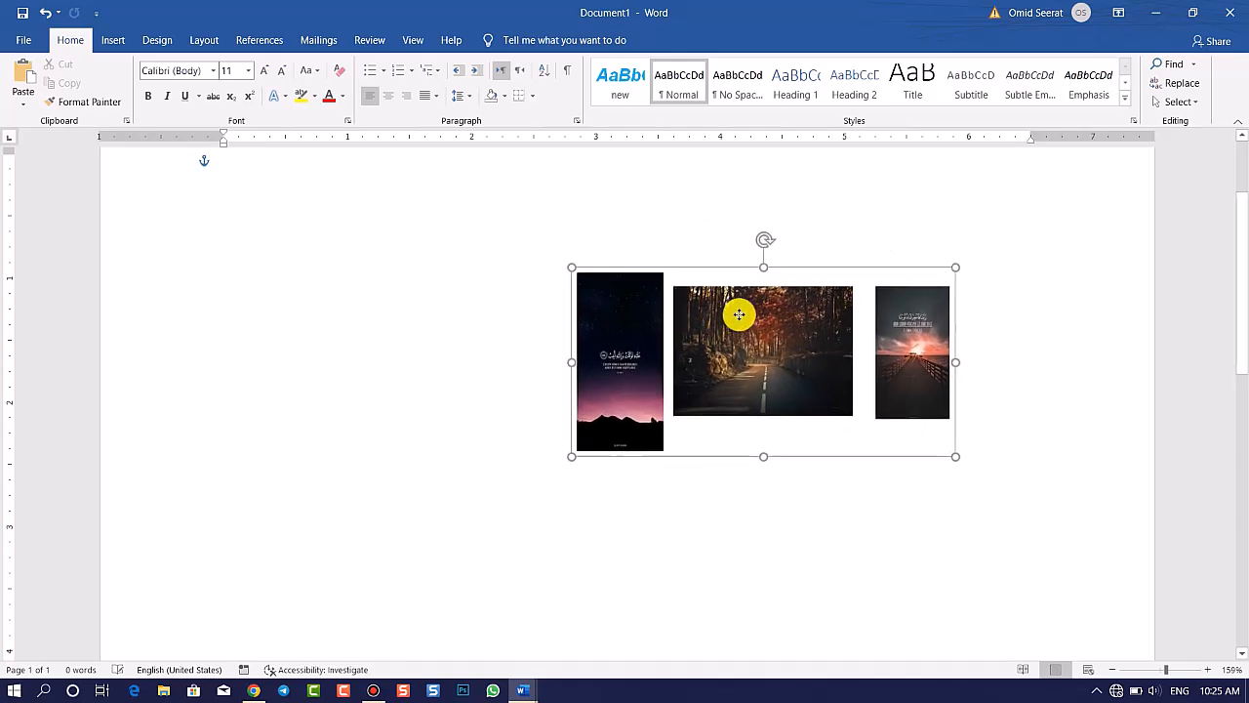
Ungroup the three pictures
left_click(502, 42)
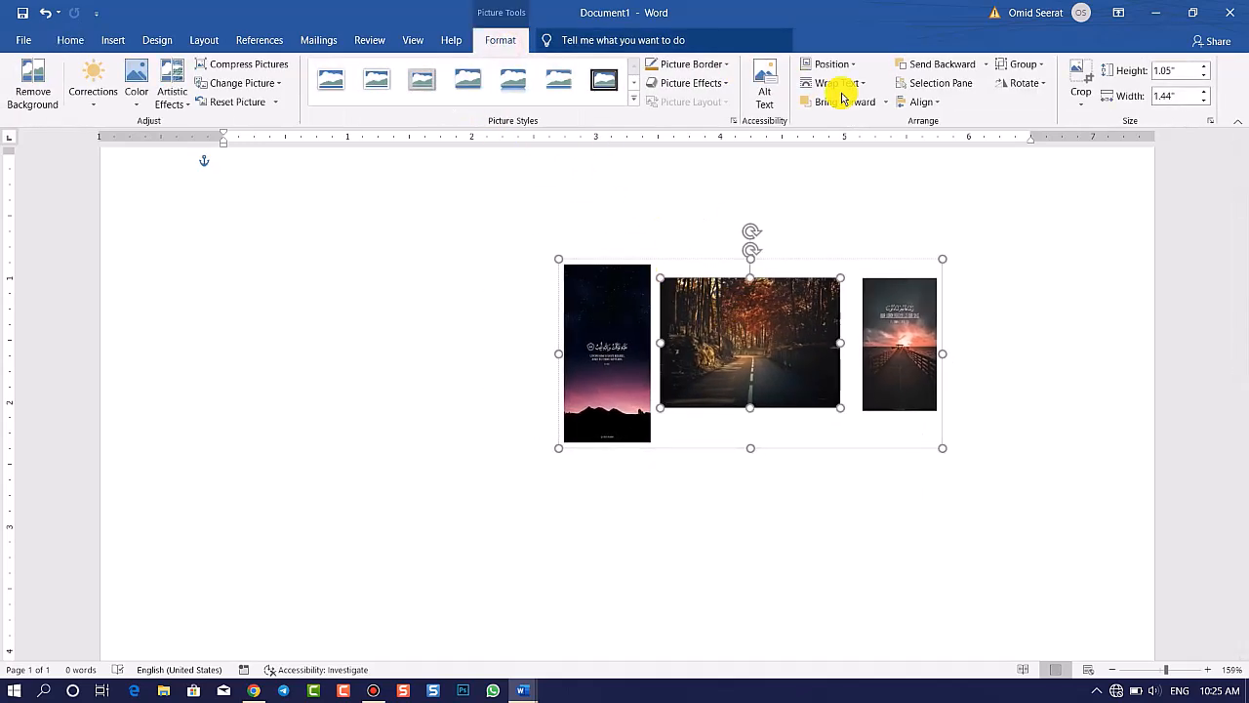
left_click(1027, 66)
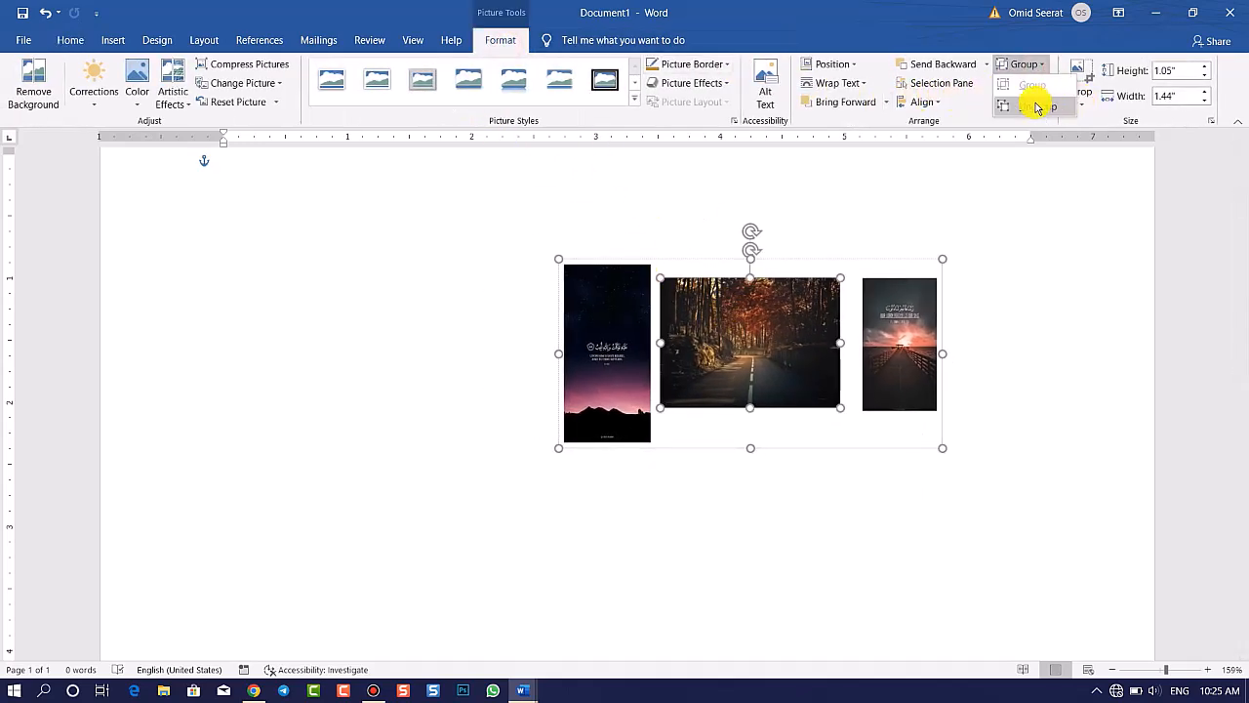
left_click(1037, 107)
Move each picture separately into a row further left, ordered starry sky, forest road and pier
left_click_drag(775, 357, 745, 451)
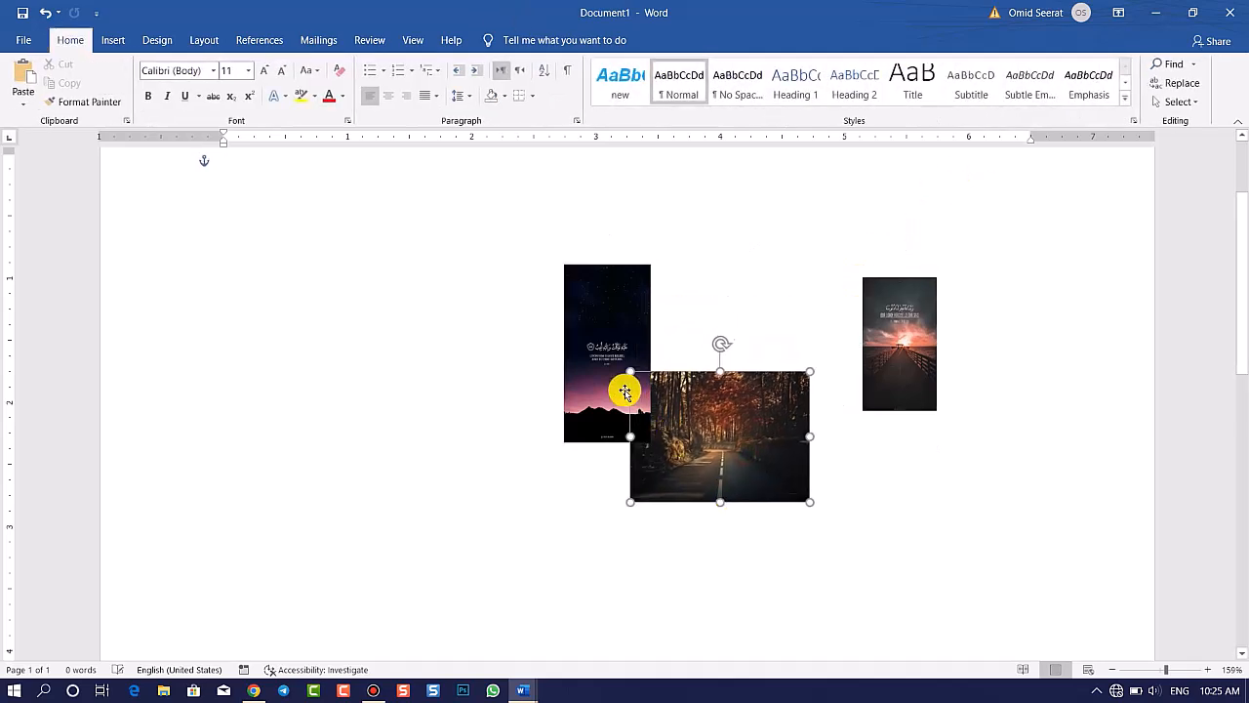
left_click(644, 413)
left_click_drag(464, 341, 463, 341)
left_click_drag(712, 423, 591, 343)
left_click(870, 367)
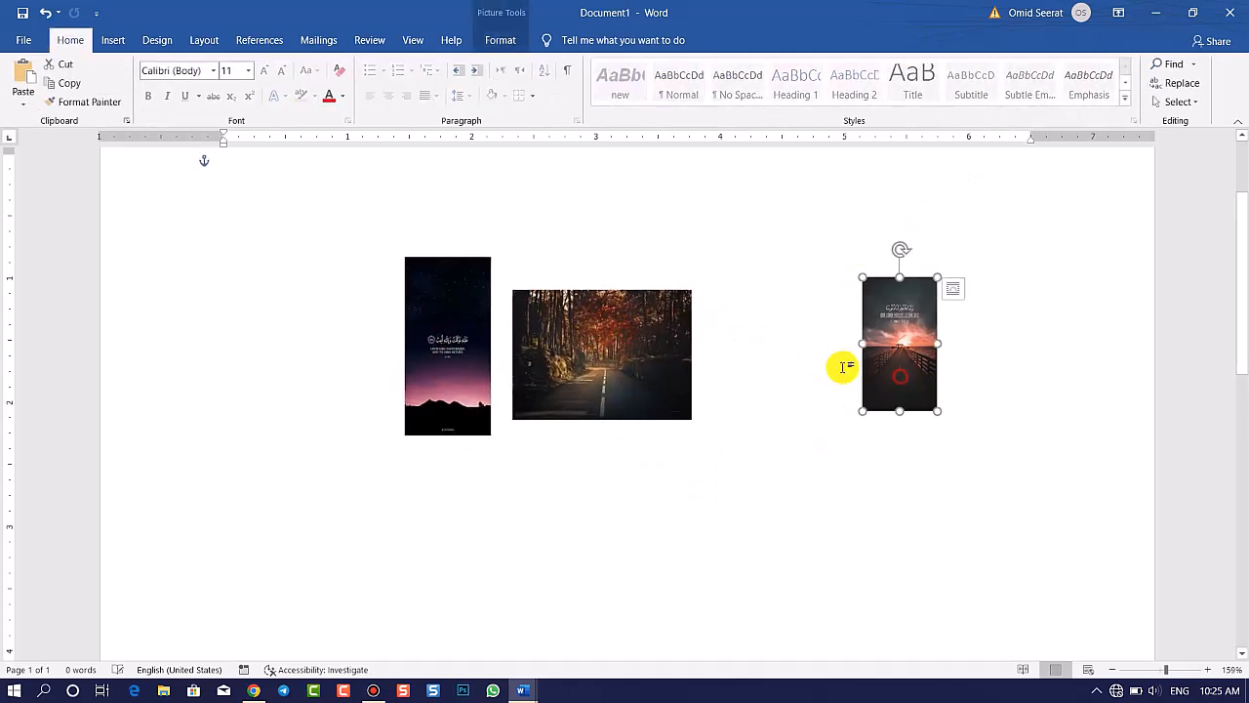
left_click(855, 372)
left_click_drag(855, 372, 712, 372)
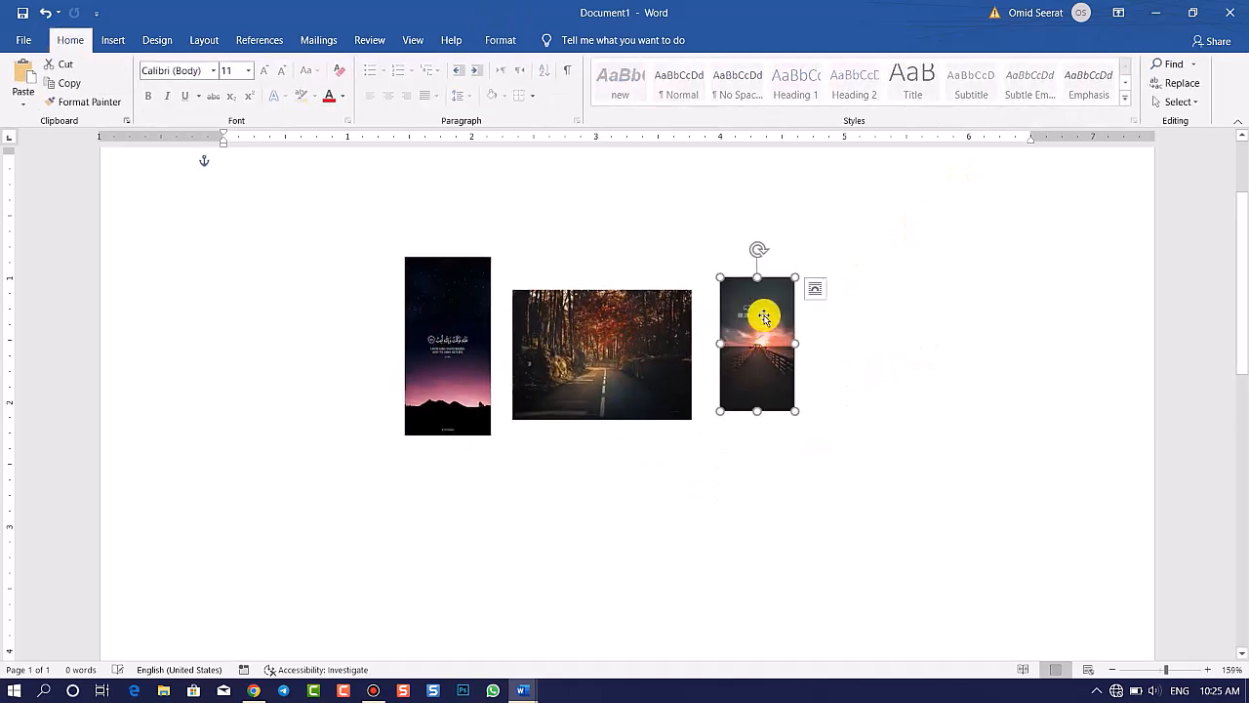
Preview the rotation options, including Rotate Right 90°, on the pier picture without applying one
left_click(502, 39)
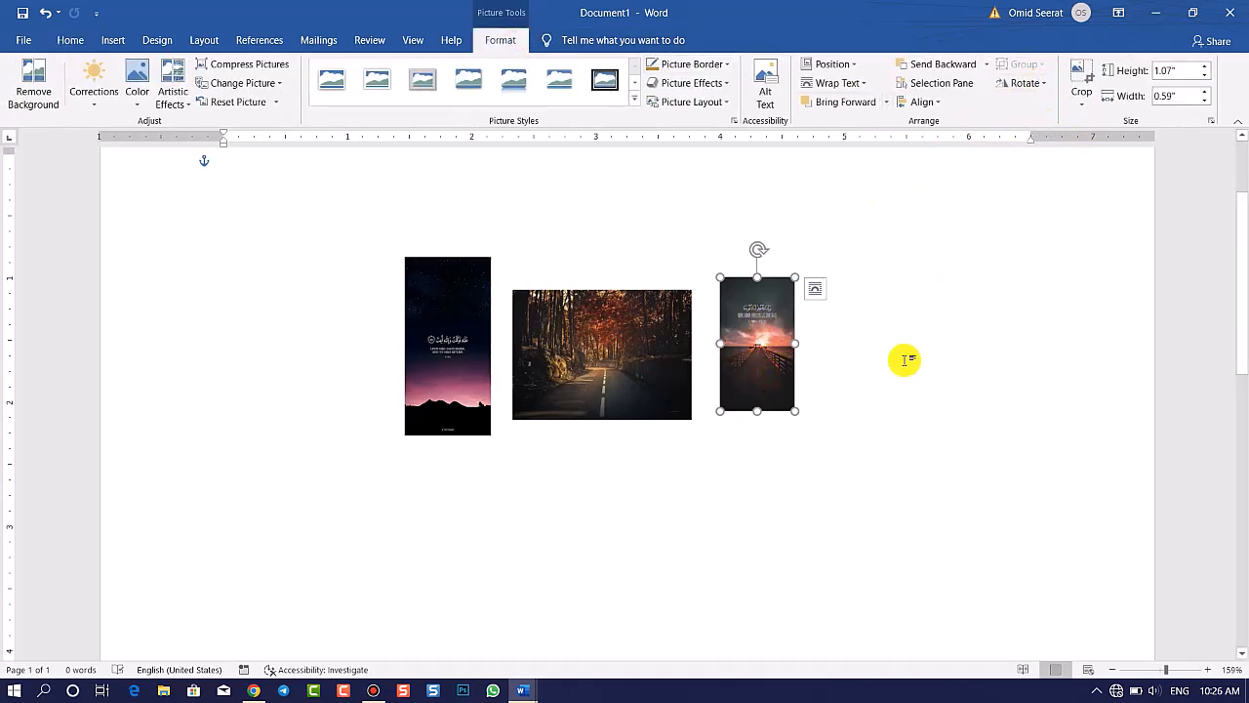
scroll(826, 417, "up", 6)
scroll(826, 417, "up", 7)
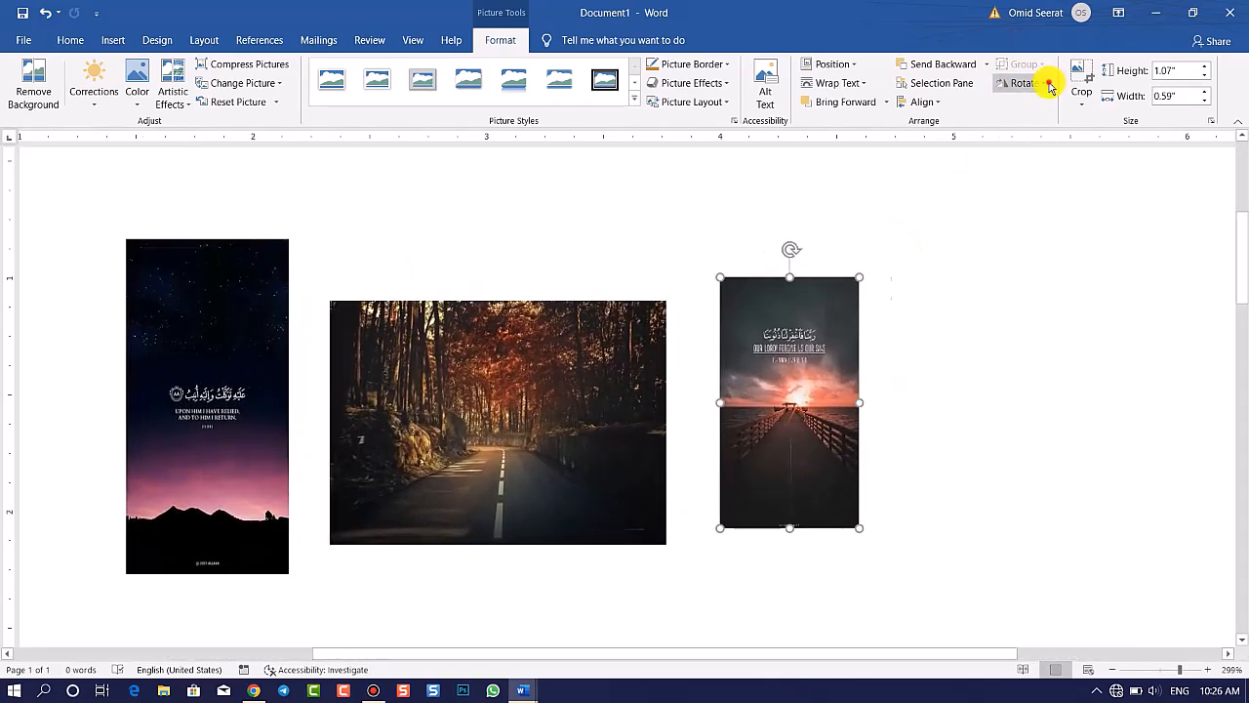
left_click(1037, 83)
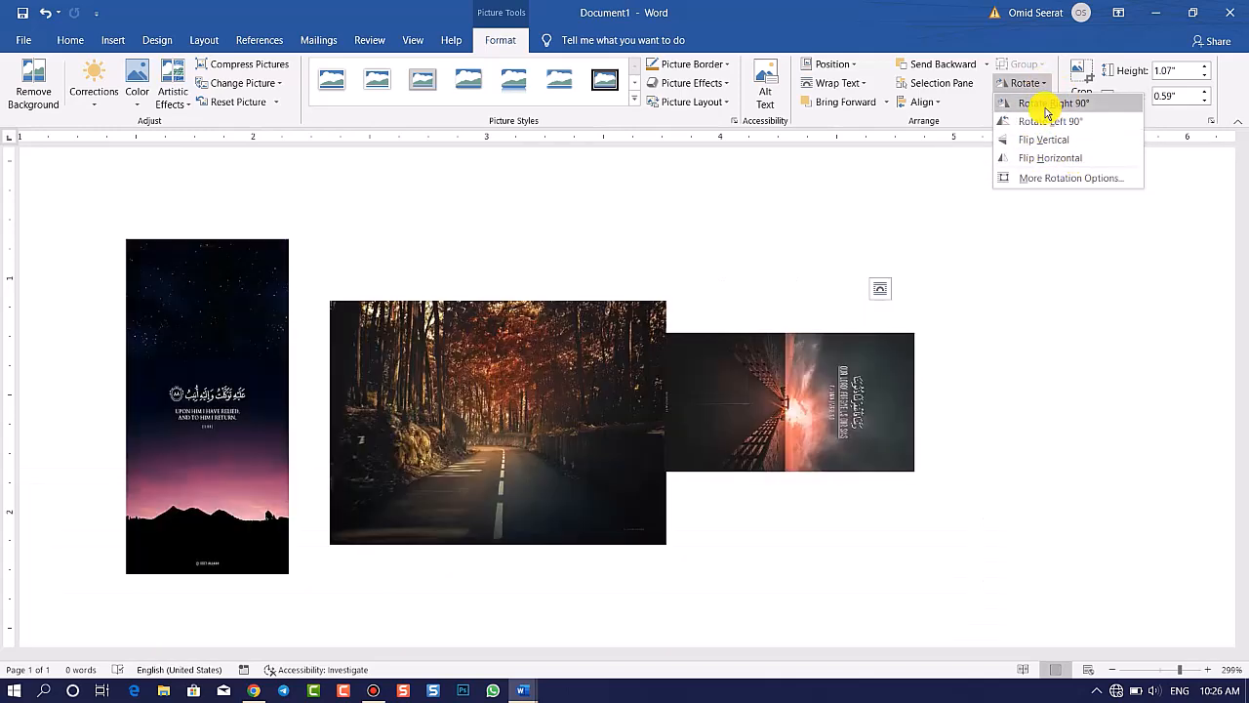
left_click(898, 232)
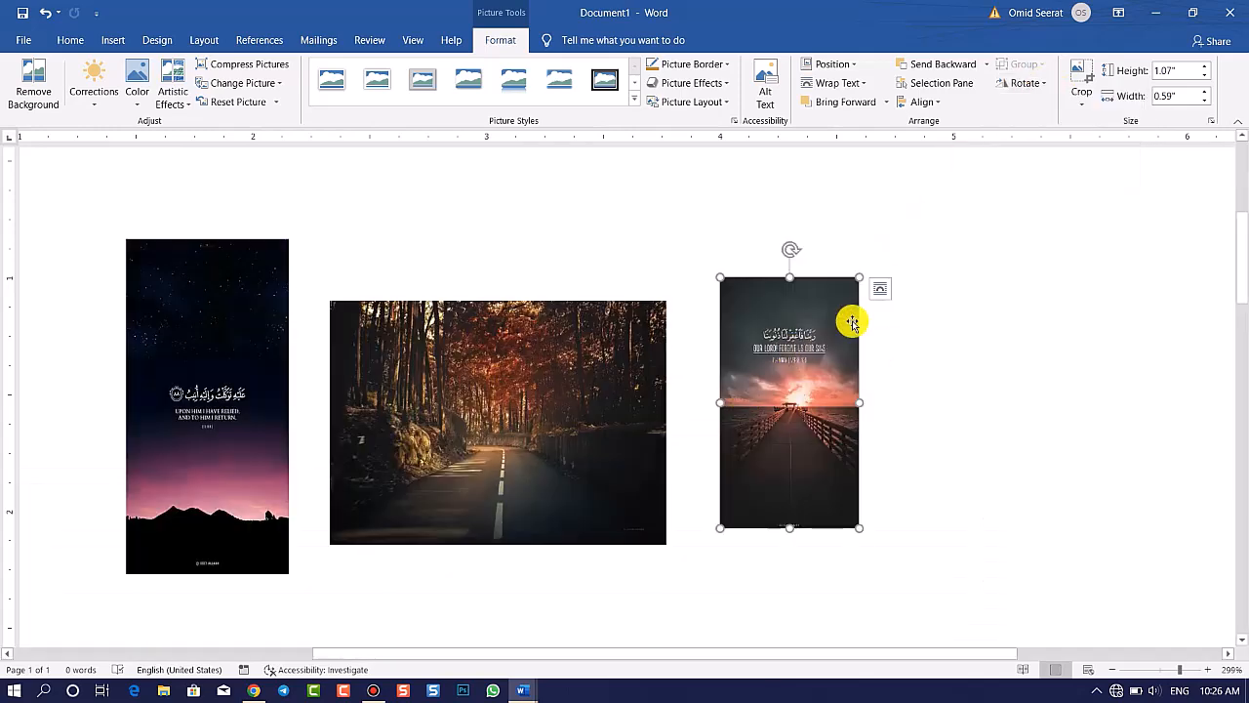
Line the pier picture's top edge up with the forest road picture, and delete the forest road and starry sky pictures
left_click_drag(792, 354, 853, 357)
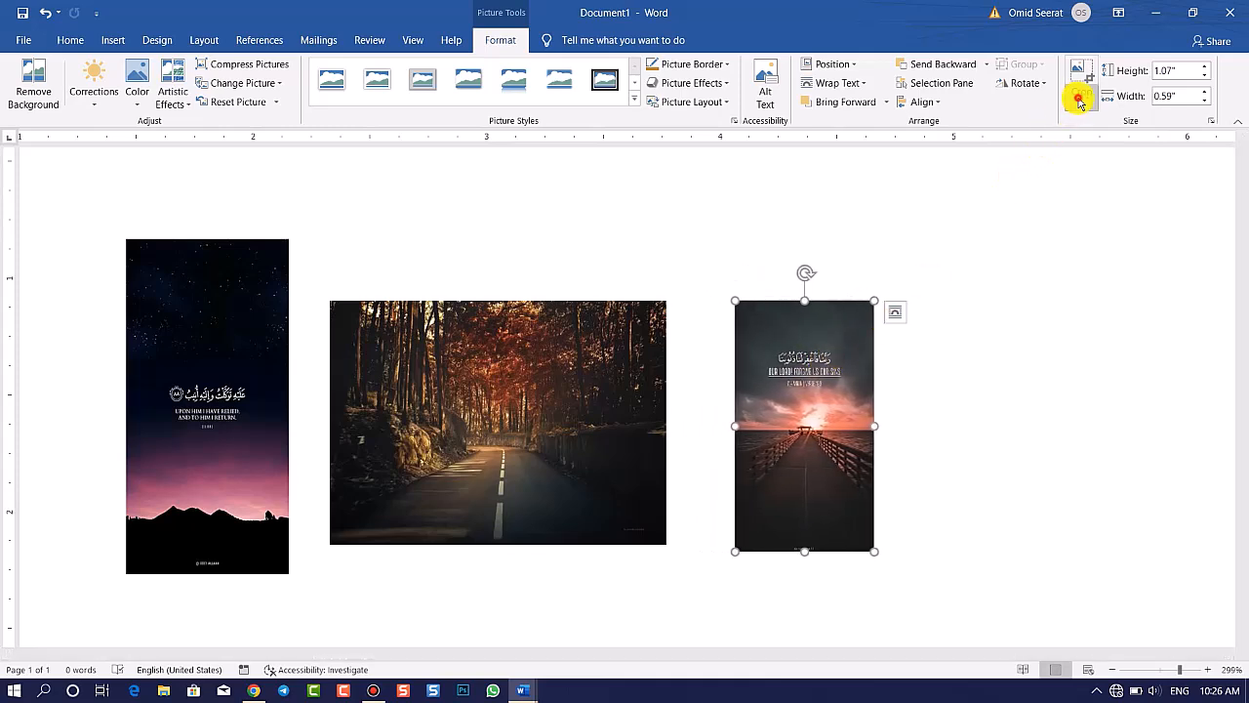
left_click(596, 400)
key("Delete")
left_click(433, 454)
key("Delete")
Move the remaining pier picture up and left to the upper middle area of the page
left_click(669, 386)
left_click_drag(1123, 572, 790, 427)
scroll(791, 427, "up", 10)
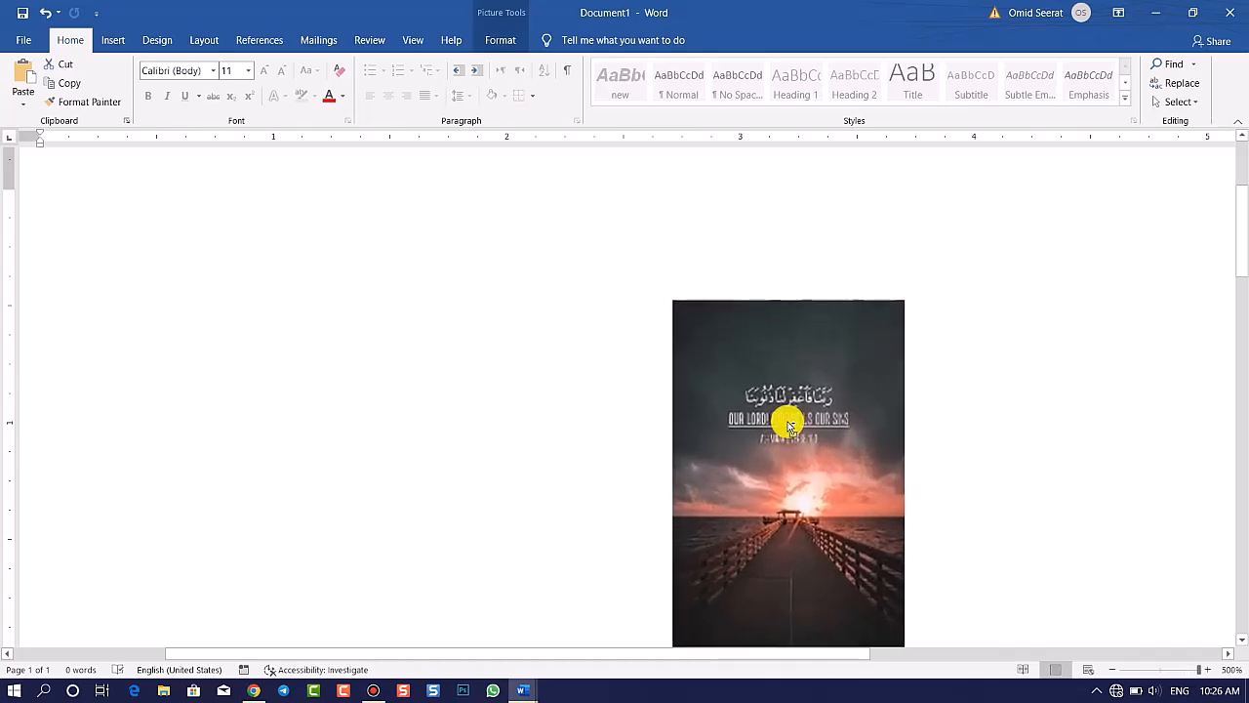
left_click_drag(826, 596, 725, 325)
scroll(725, 339, "down", 3)
scroll(726, 338, "down", 3)
left_click_drag(700, 466, 694, 336)
scroll(721, 376, "down", 5)
scroll(720, 376, "down", 5)
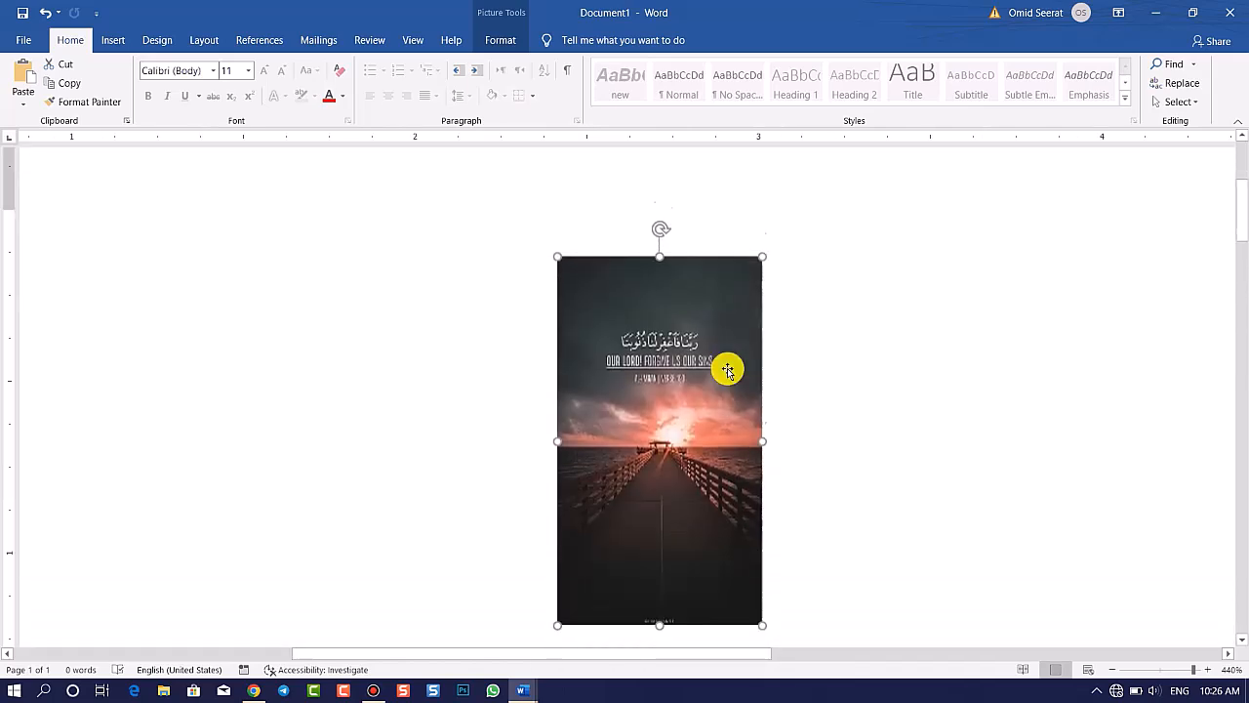
Crop the top of the pier picture down to just above its text, leaving a height of about 0.89"
left_click(504, 37)
left_click(1081, 80)
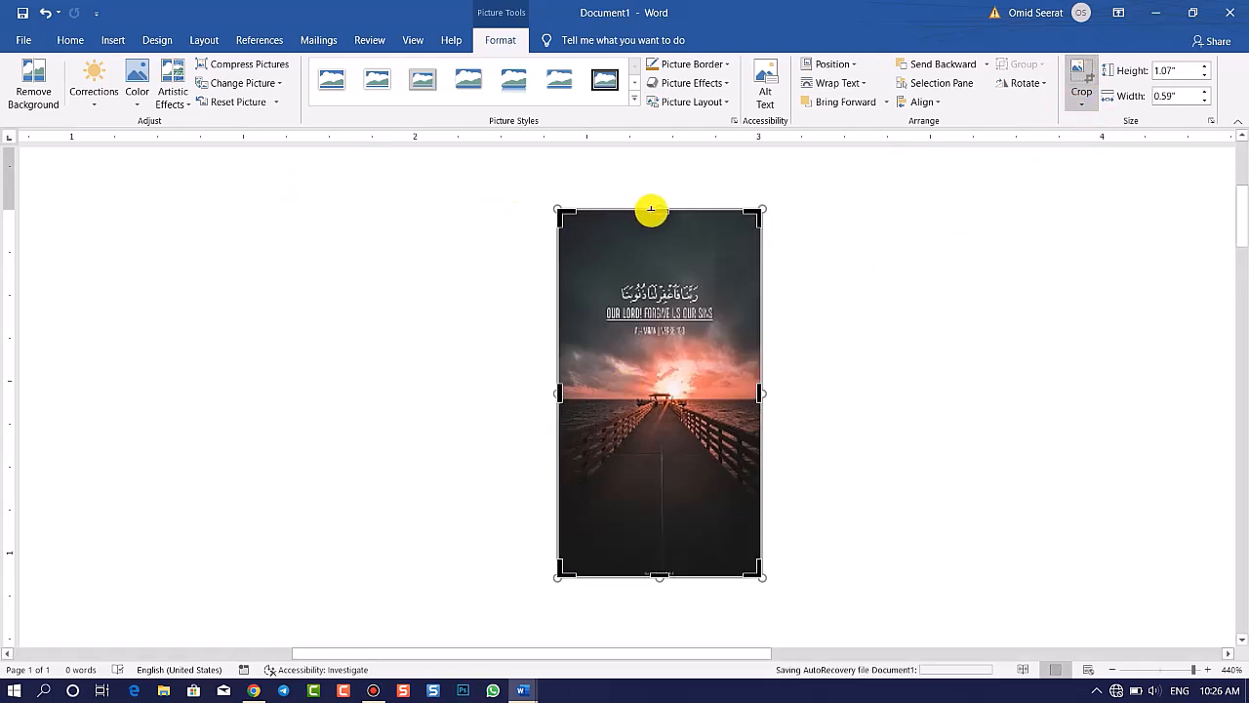
left_click_drag(656, 210, 689, 273)
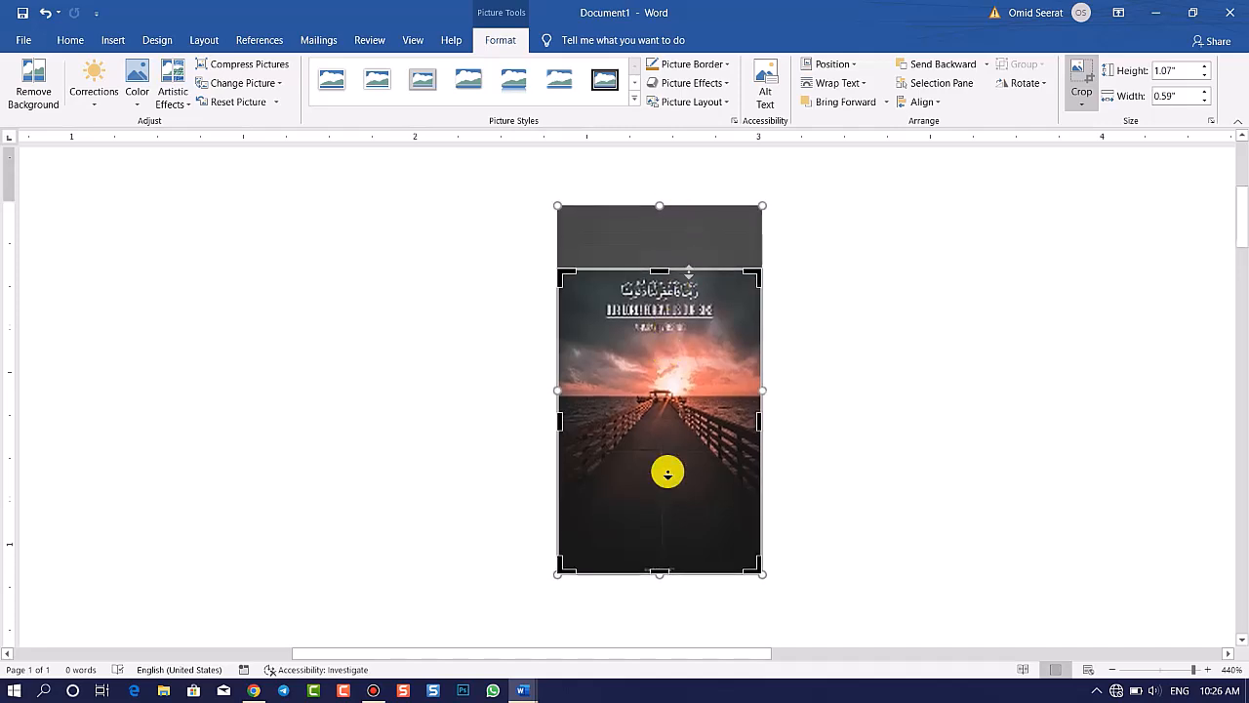
Crop the bottom of the pier picture up to just below the horizon, to a height of about 0.46", and apply the crop
scroll(668, 432, "down", 10)
scroll(698, 414, "up", 10)
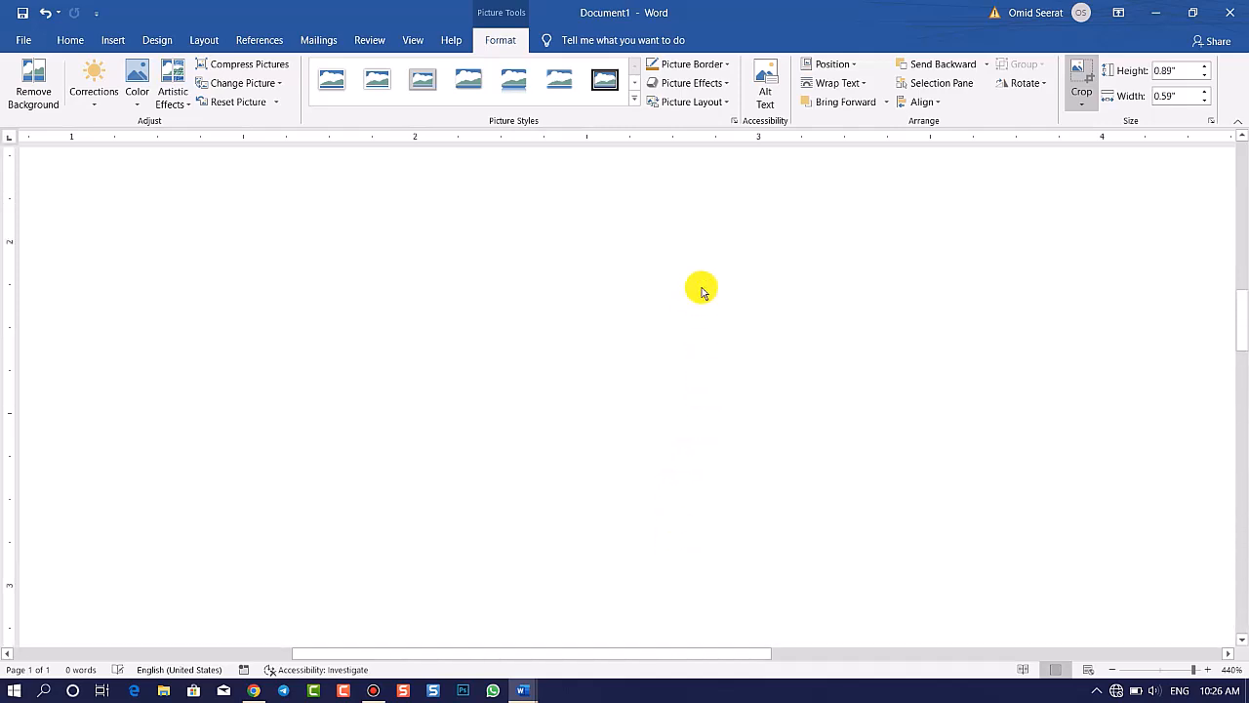
scroll(706, 300, "down", 11)
scroll(707, 301, "down", 6)
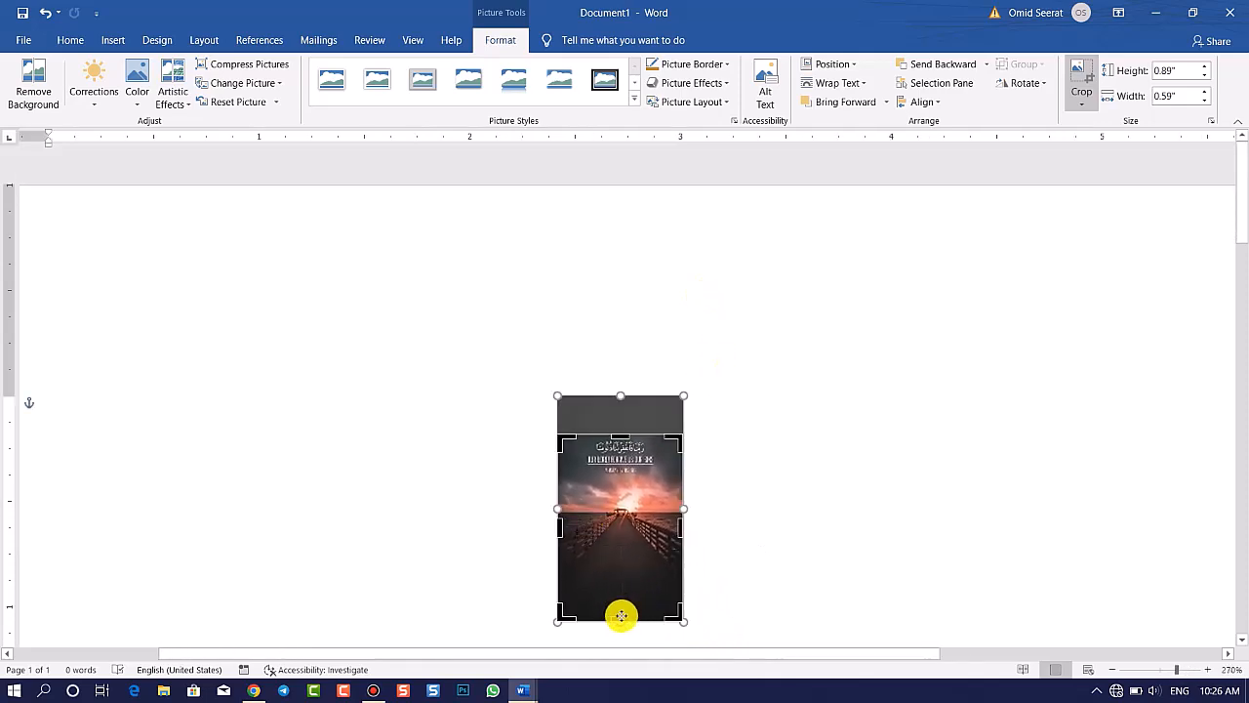
left_click_drag(618, 619, 622, 533)
mouse_move(647, 475)
left_mouse_down()
mouse_move(635, 485)
mouse_move(659, 479)
left_mouse_up()
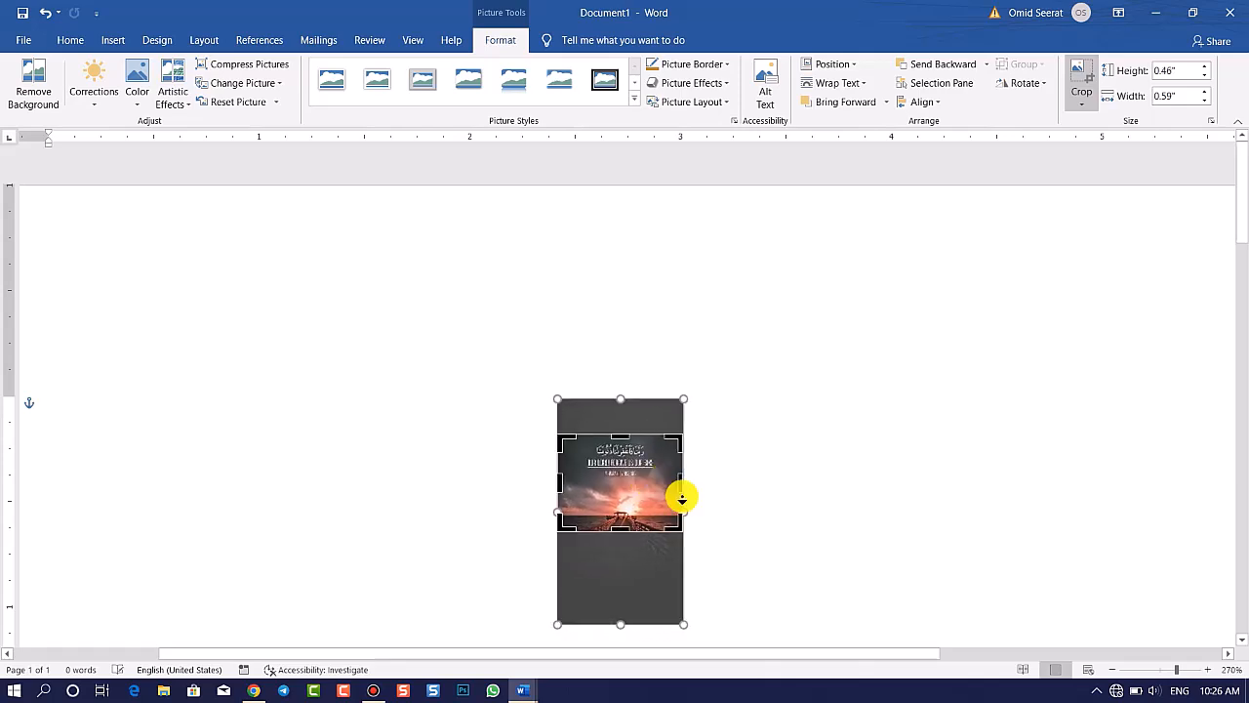
left_click(1075, 76)
left_click(1077, 76)
left_click(1081, 80)
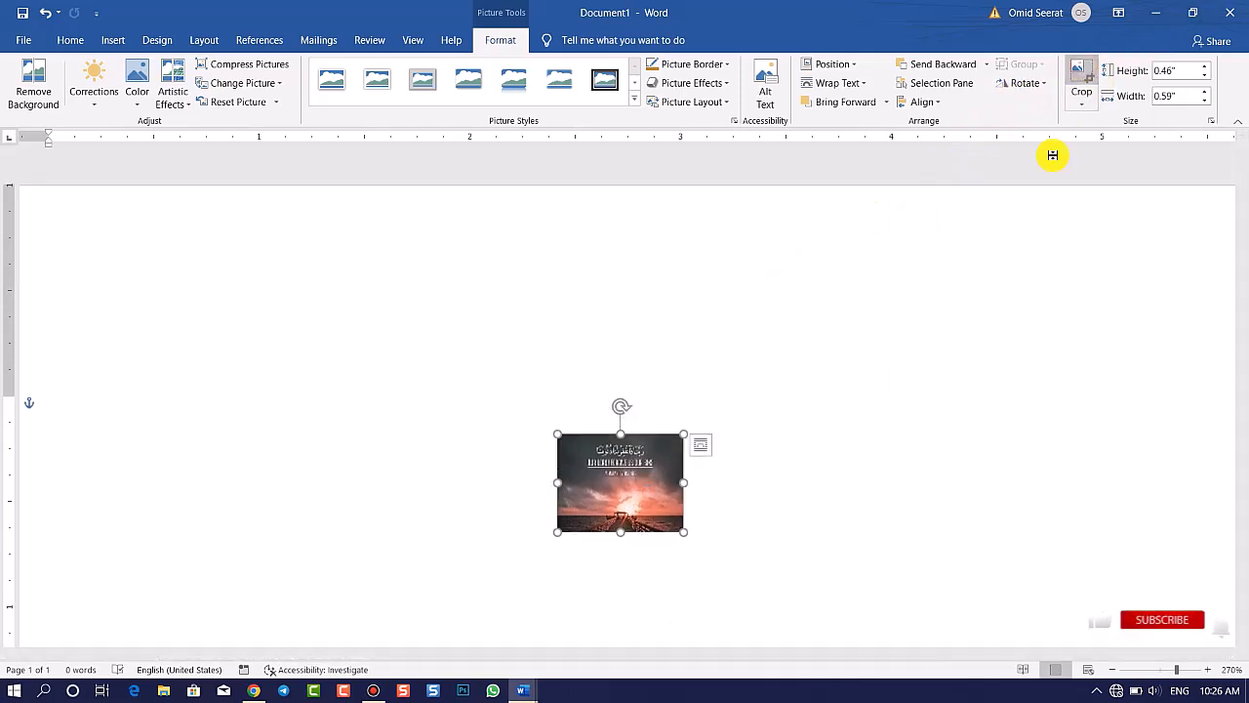
Move the cropped pier picture slightly up the page
left_click(867, 380)
left_click_drag(649, 506, 643, 350)
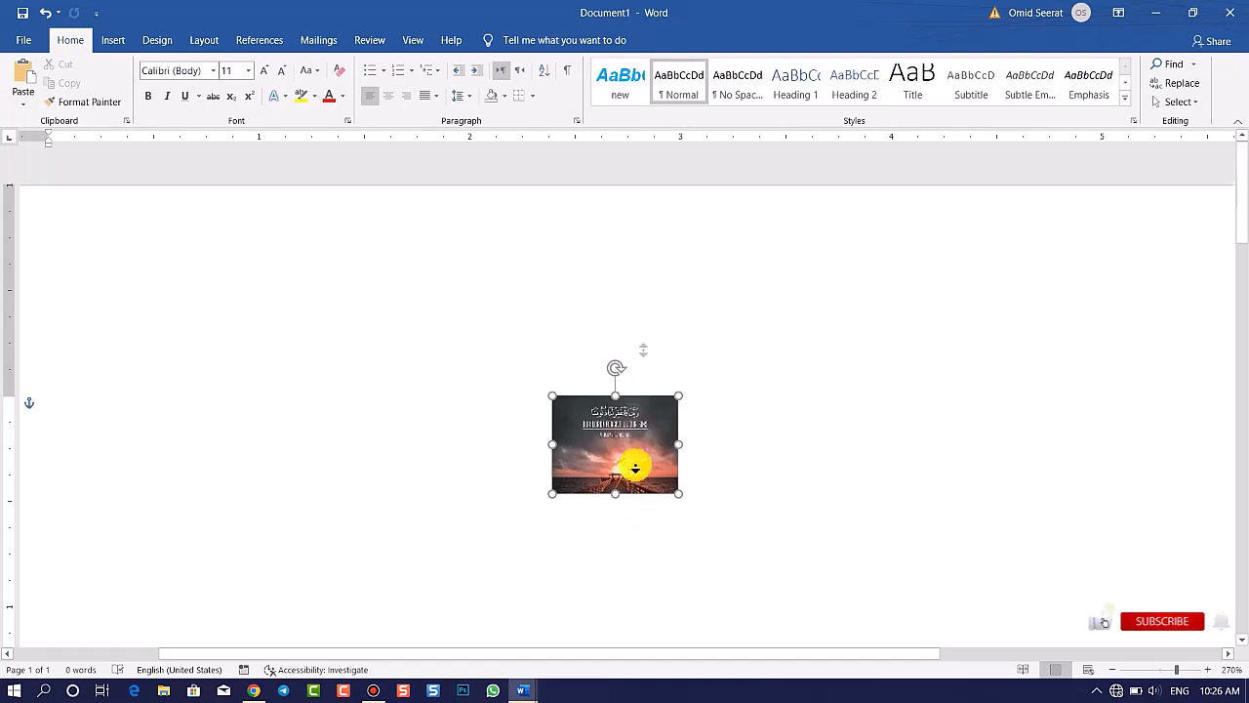
scroll(635, 464, "down", 6)
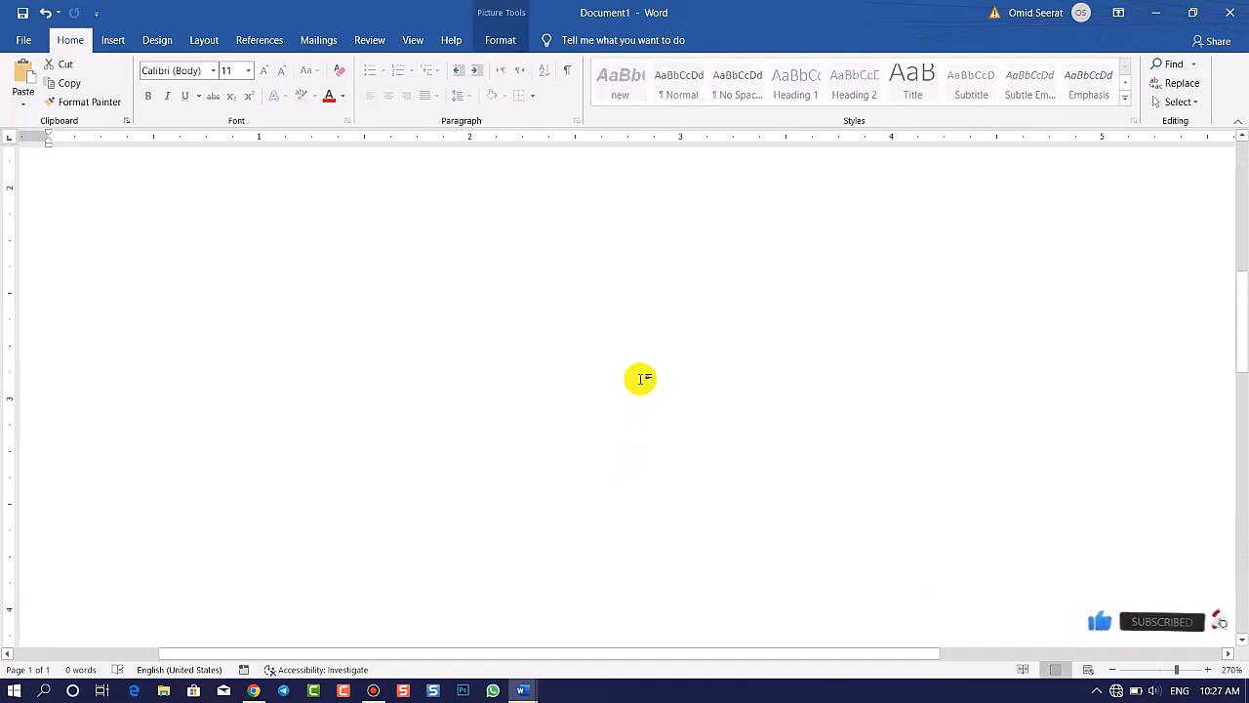
scroll(636, 398, "up", 5)
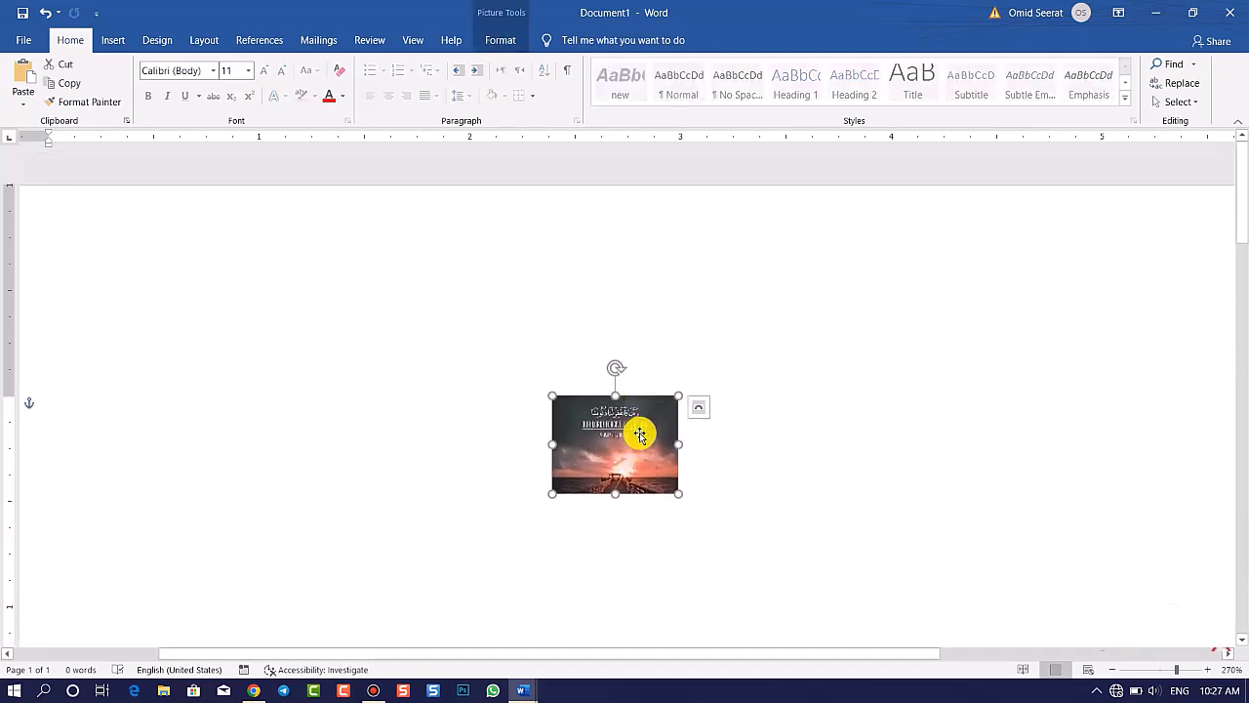
Crop the pier picture to the rectangle shape with two diagonally opposite corners snipped
left_click(501, 39)
left_click(1091, 104)
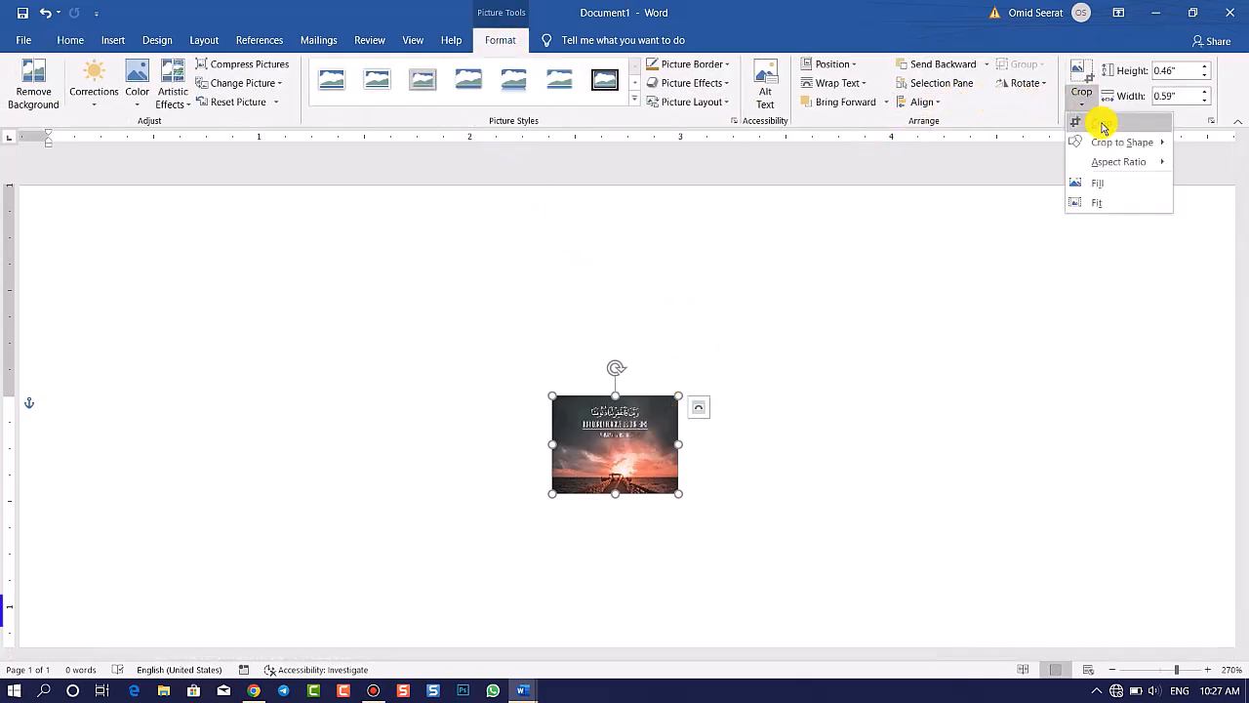
mouse_move(1111, 141)
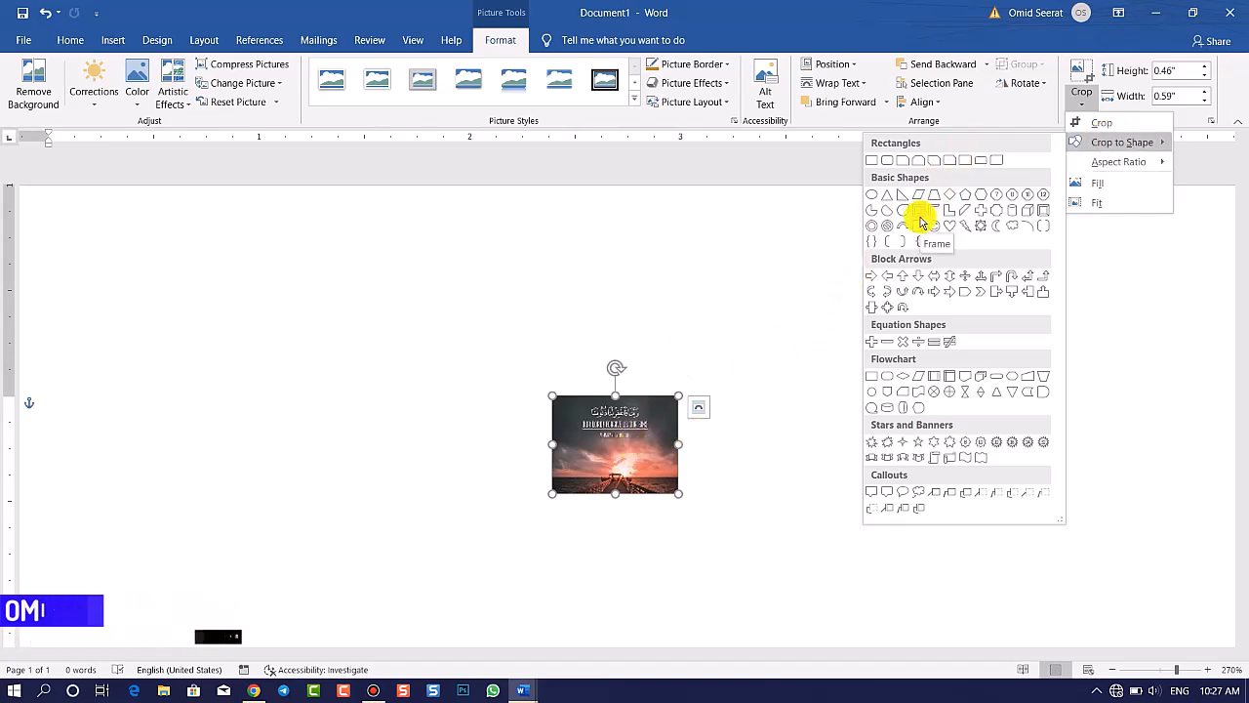
left_click(934, 158)
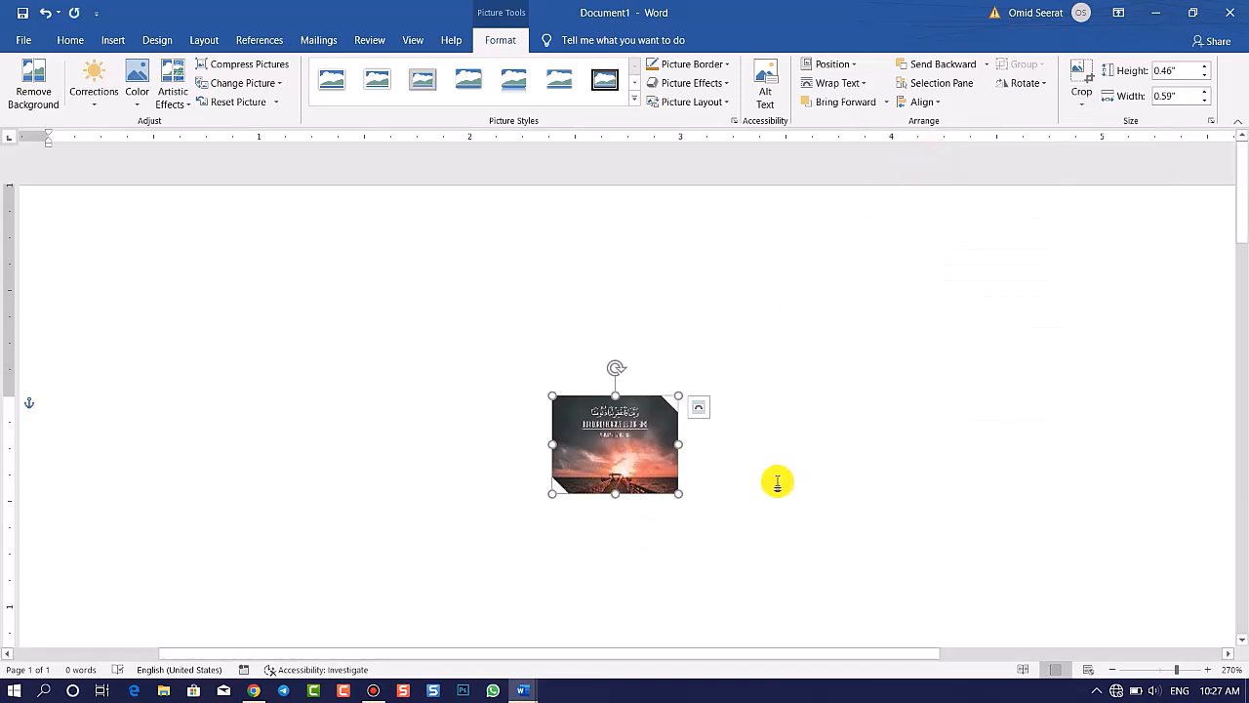
Undo the shape crop, the move and the top and bottom crops of the pier picture
key("ctrl+z")
key("ctrl+z")
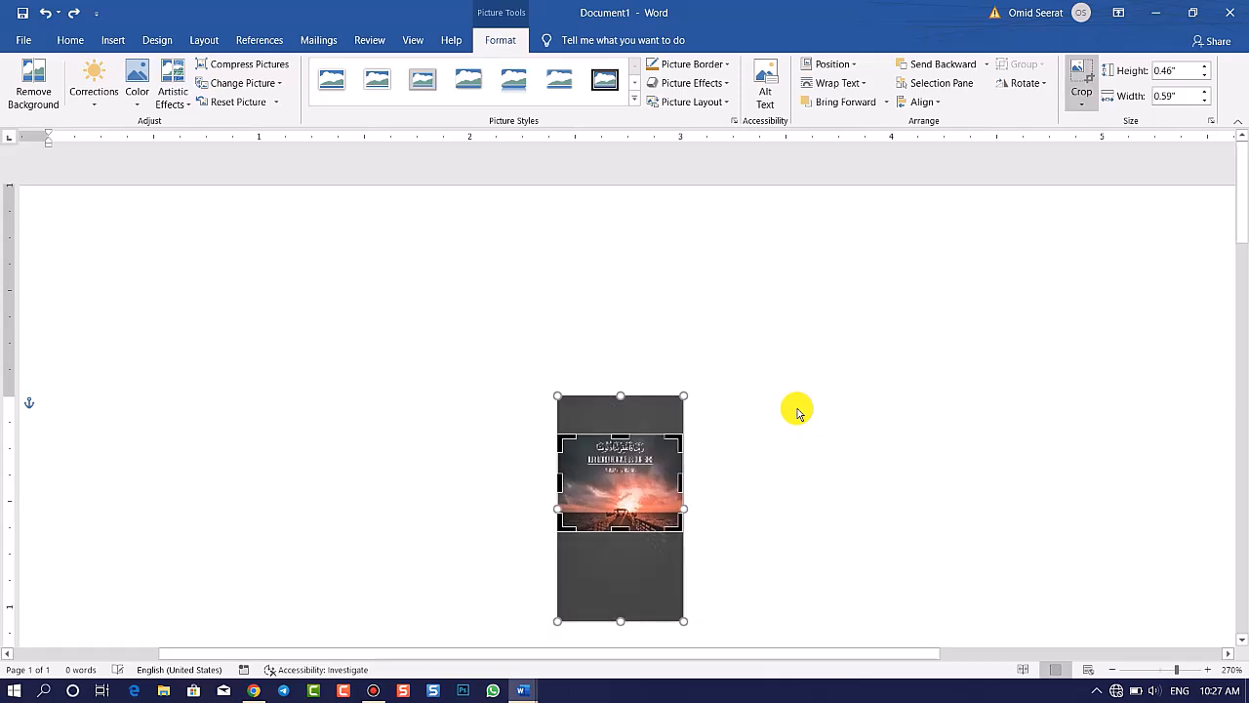
key("ctrl+z")
key("ctrl+z")
key("ctrl+z")
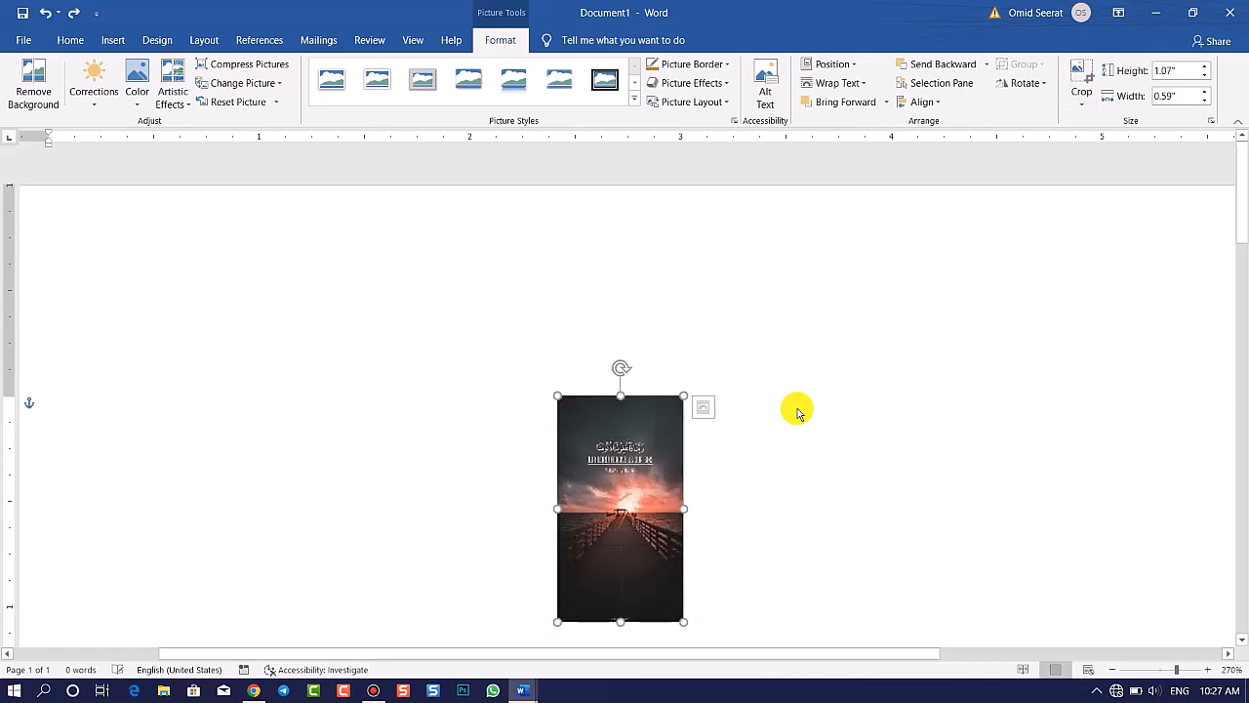
Crop the full pier picture to a shape from the Basic Shapes group
left_click(1082, 97)
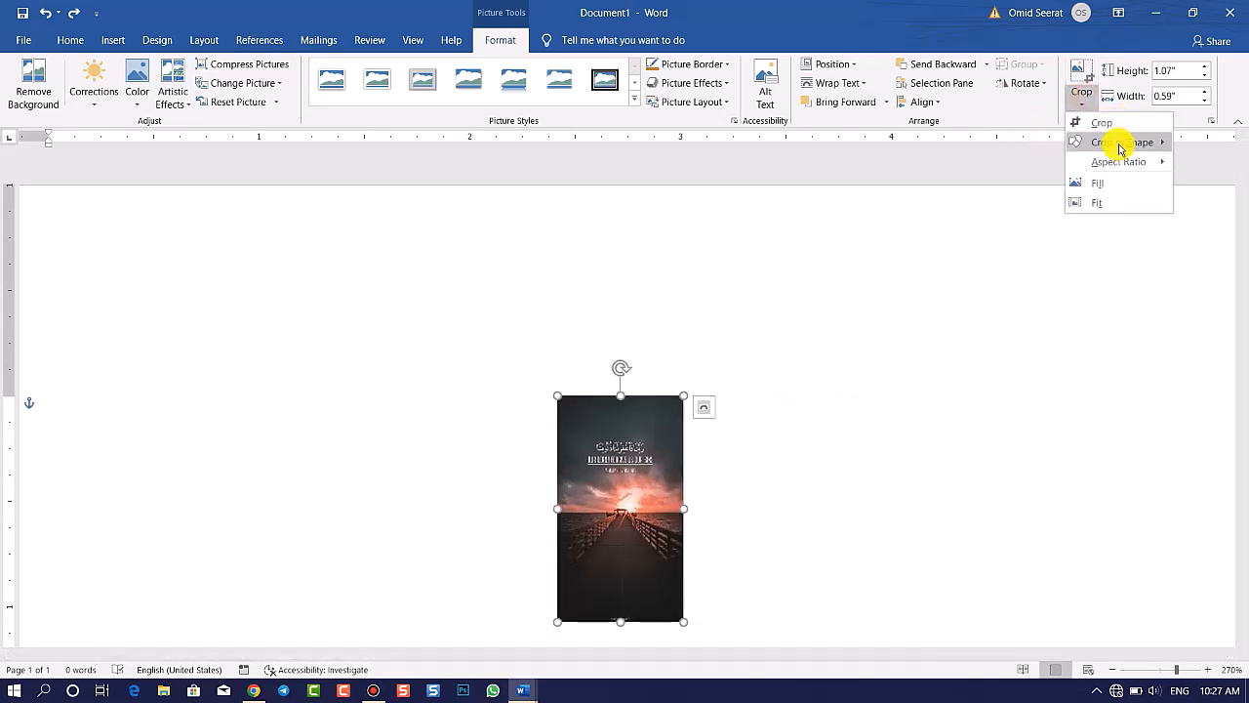
left_click(1103, 144)
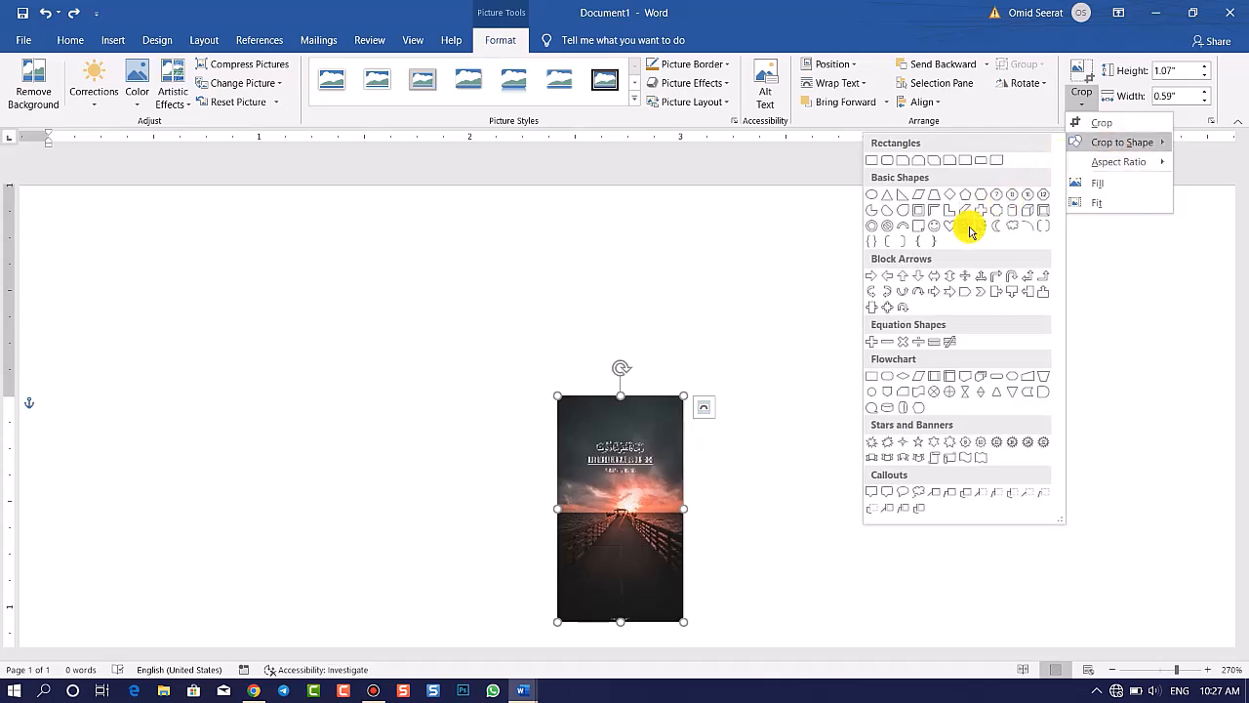
left_click(985, 213)
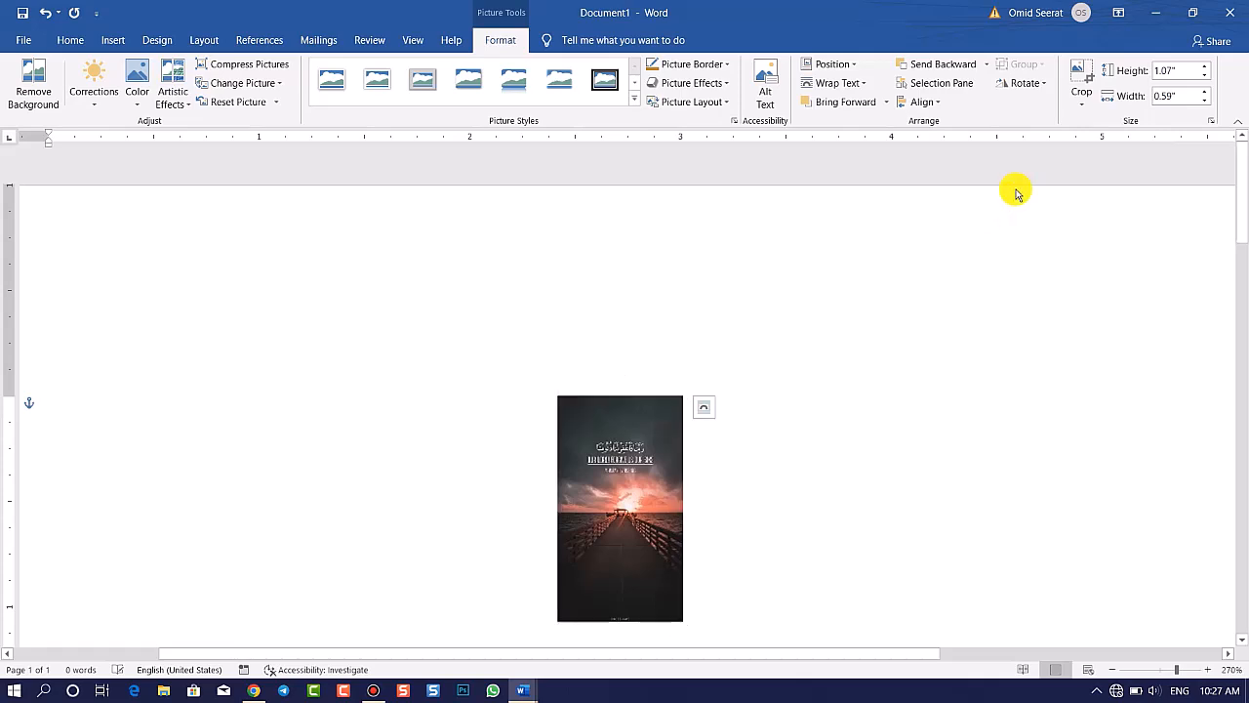
Try cropping the pier picture to the wavy punched tape flowchart shape, and undo that shape crop
left_click(1082, 102)
mouse_move(1098, 143)
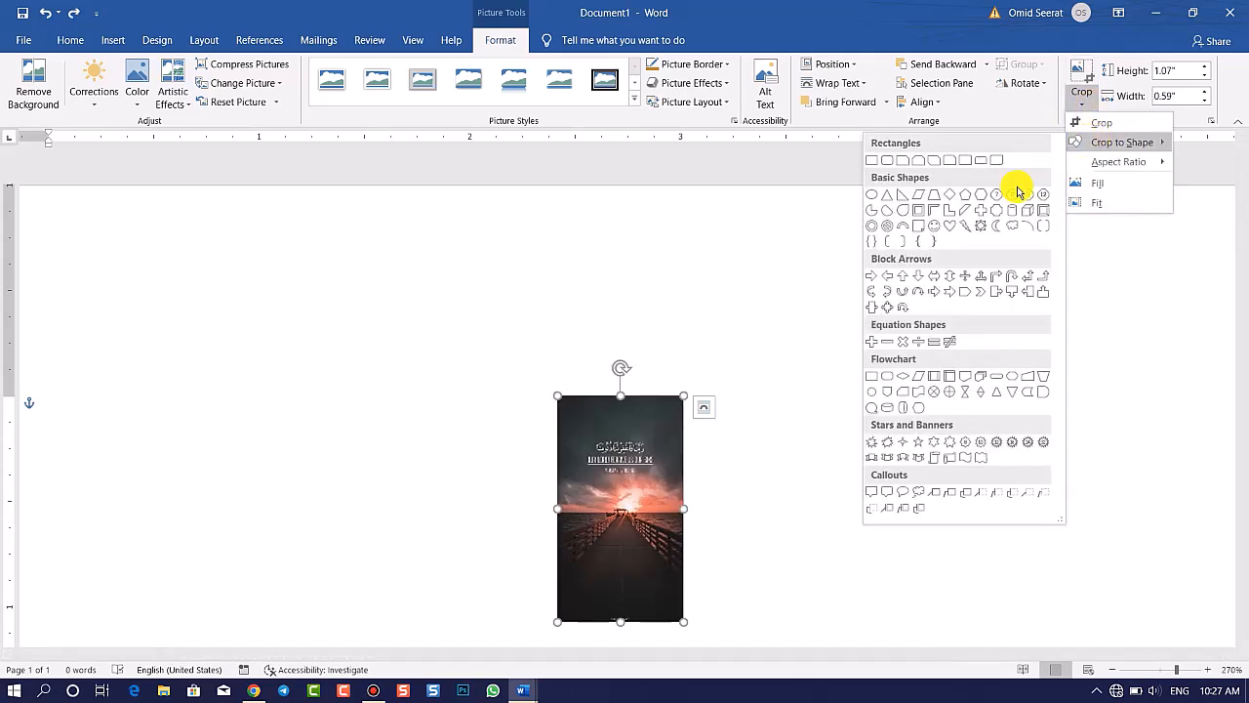
left_click(921, 395)
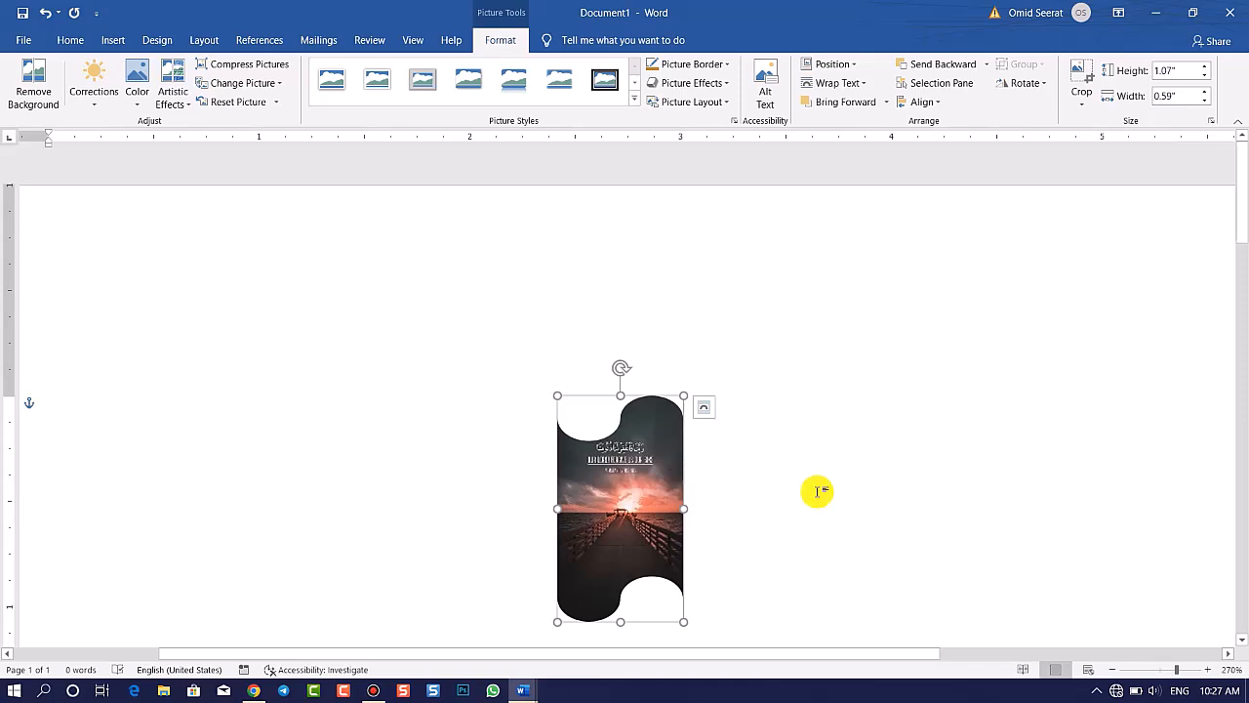
key("ctrl+z")
Crop the pier picture to the 2:3 portrait aspect ratio and apply the crop
left_click(1082, 97)
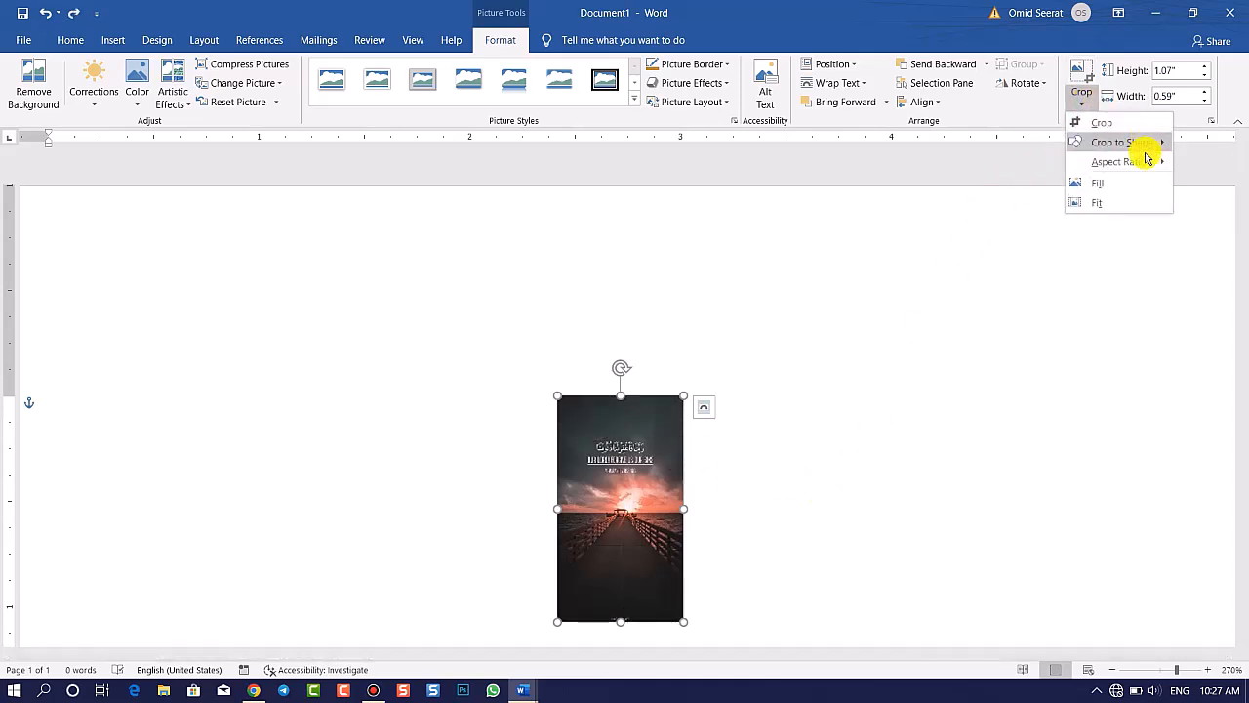
mouse_move(1155, 166)
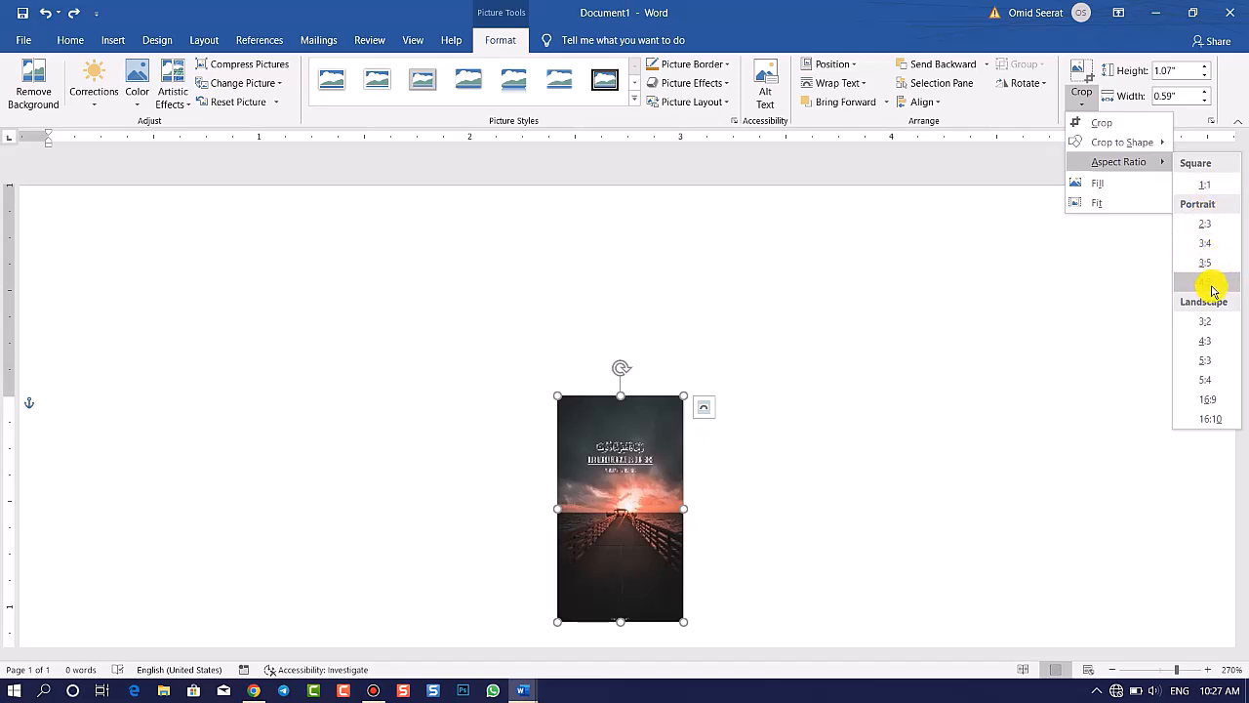
left_click(645, 491)
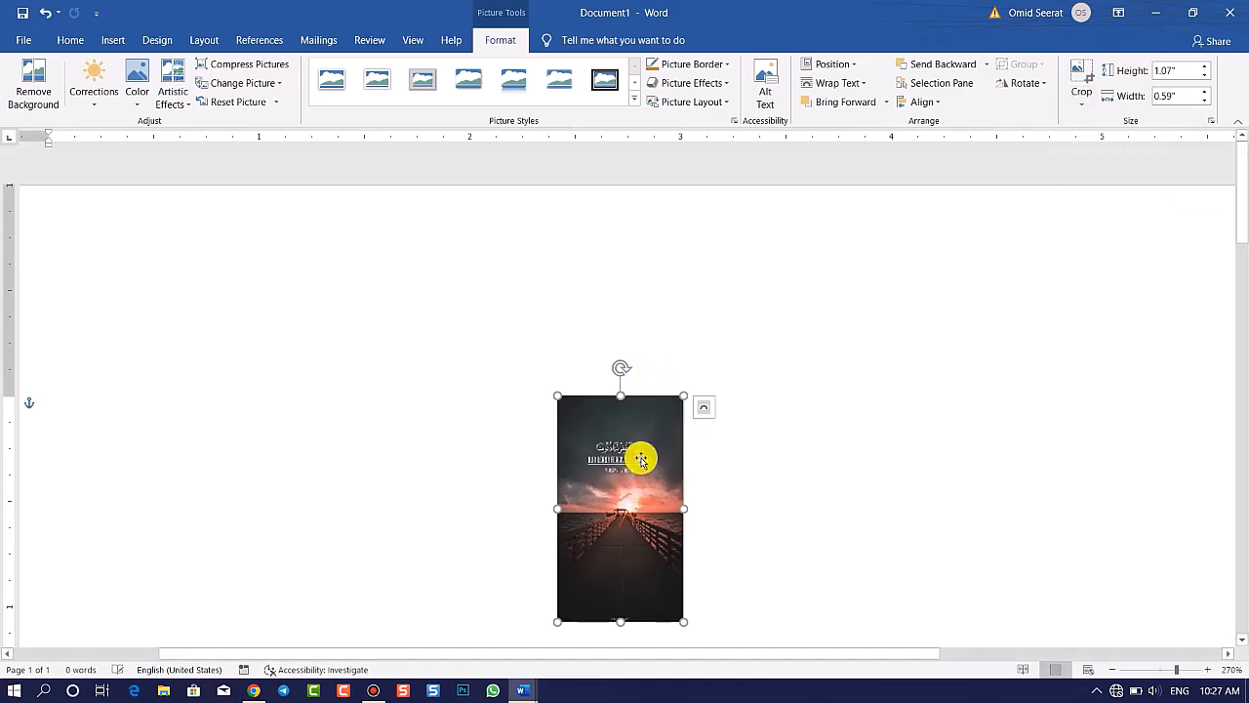
left_click(1082, 98)
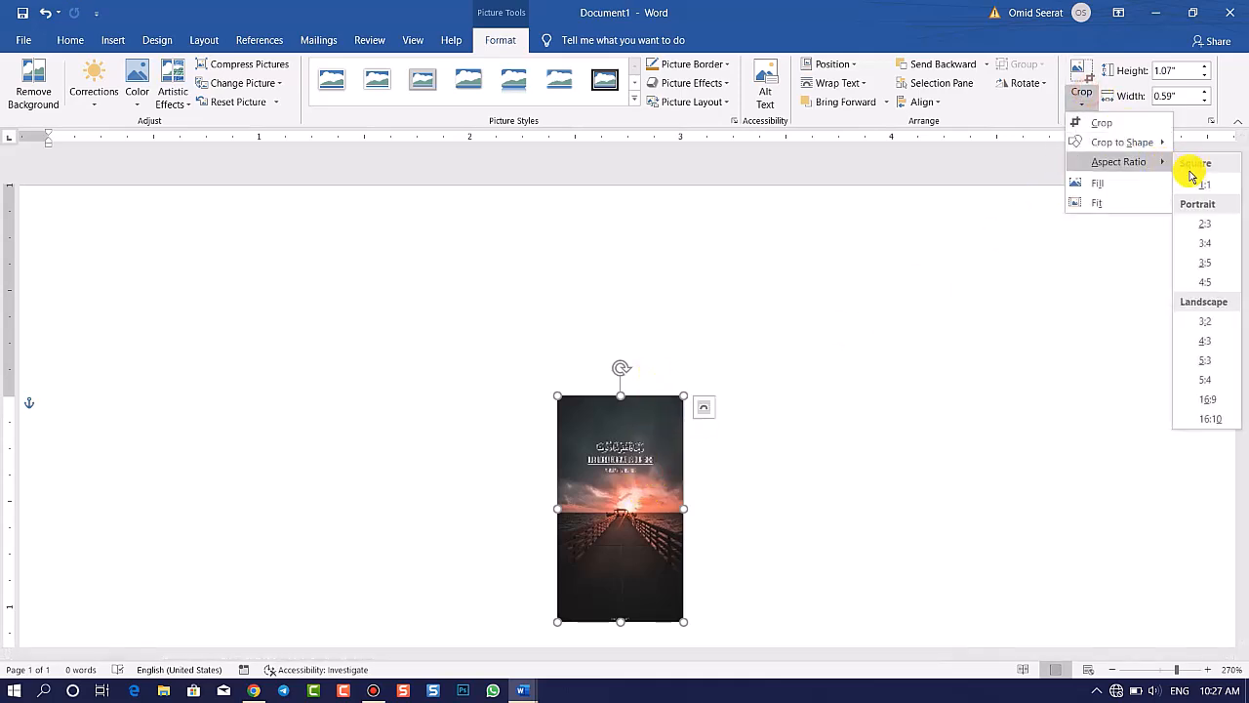
left_click(1207, 227)
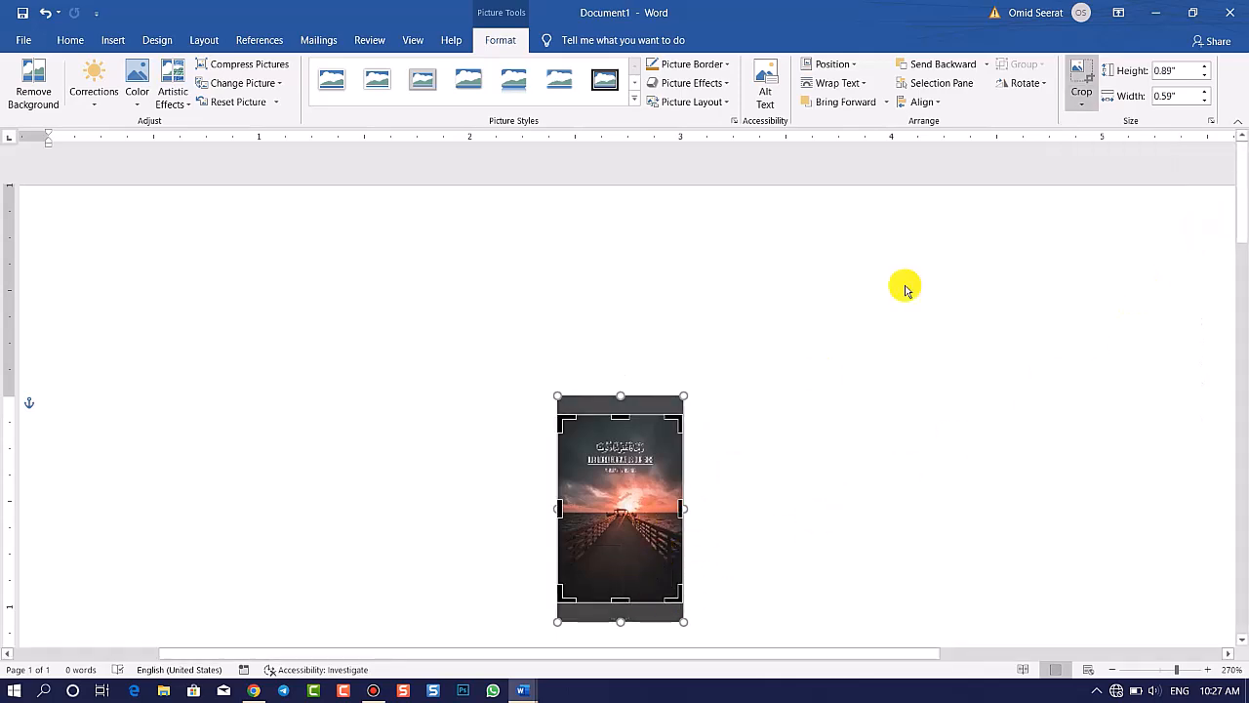
left_click(1081, 74)
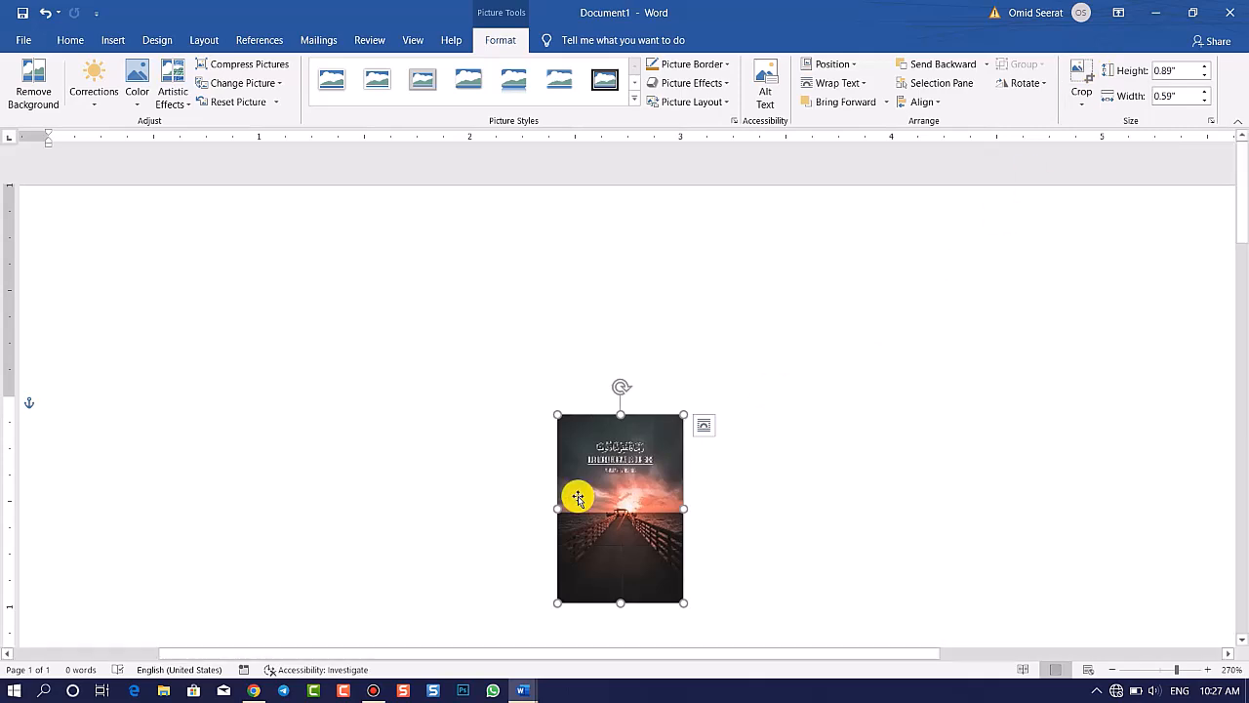
Change the pier picture's crop to the 4:5 portrait aspect ratio and apply it
left_click(1081, 98)
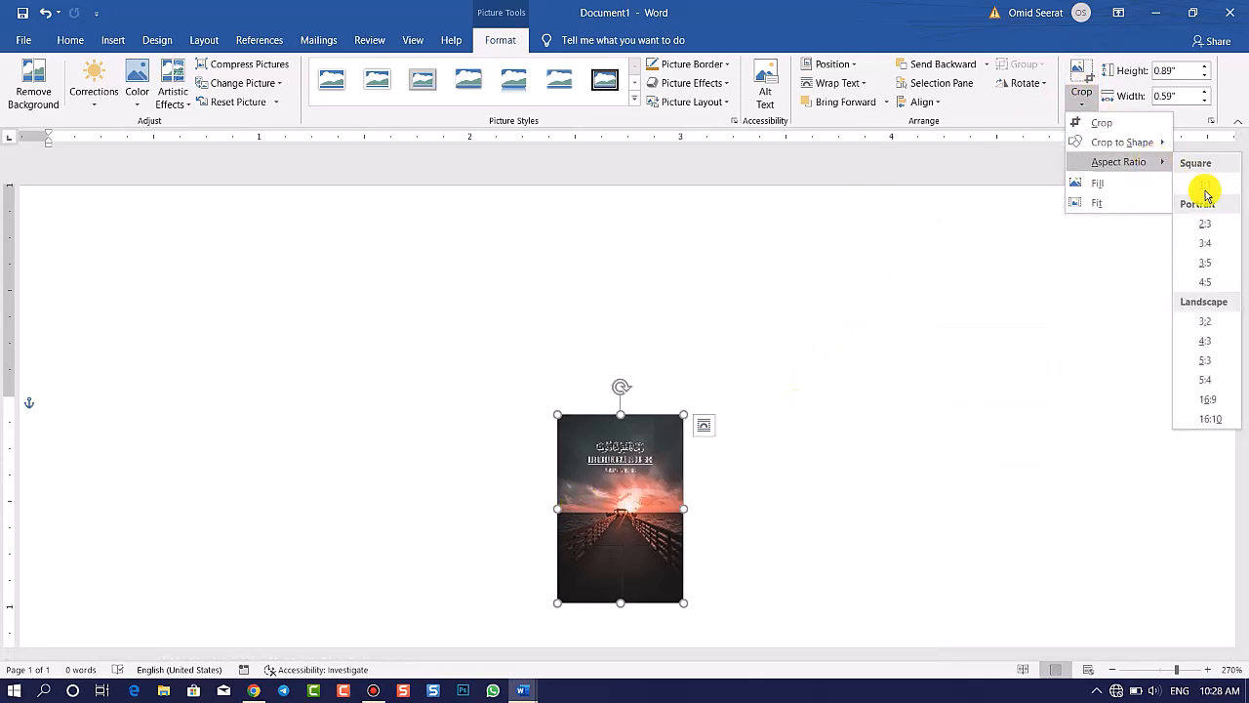
left_click(1214, 287)
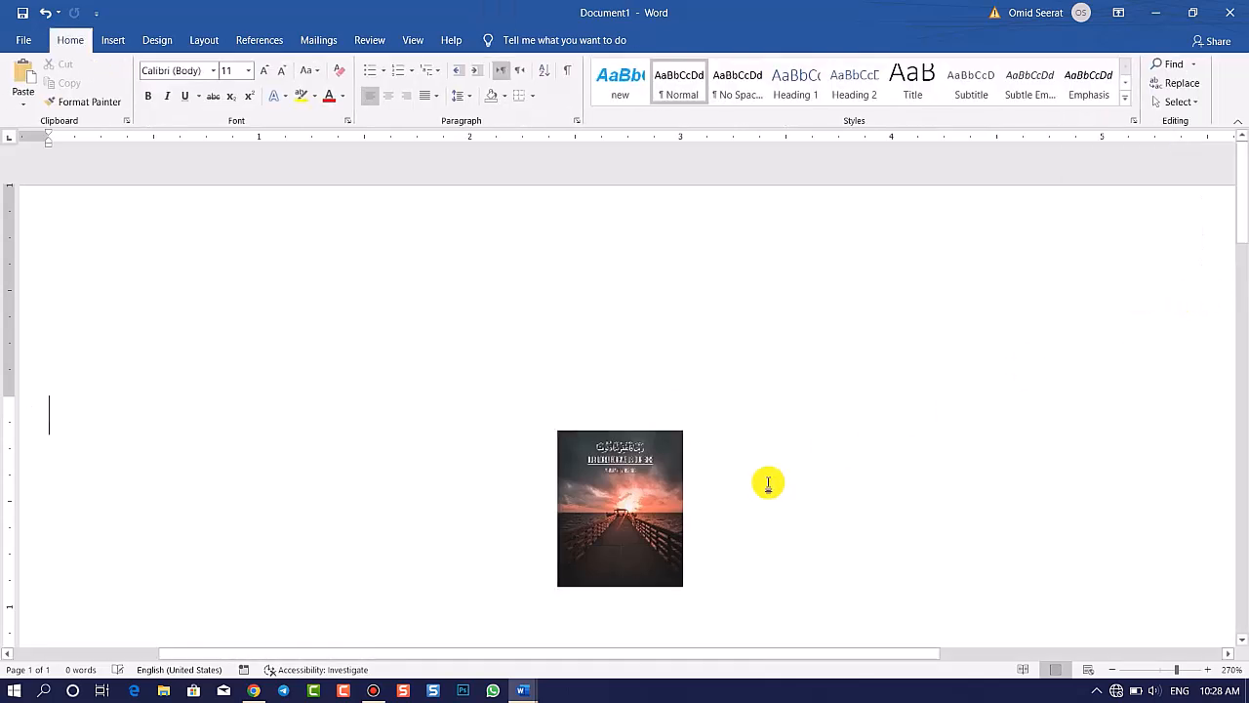
Fill the crop area with the pier picture using the Fill crop option
left_click(646, 516)
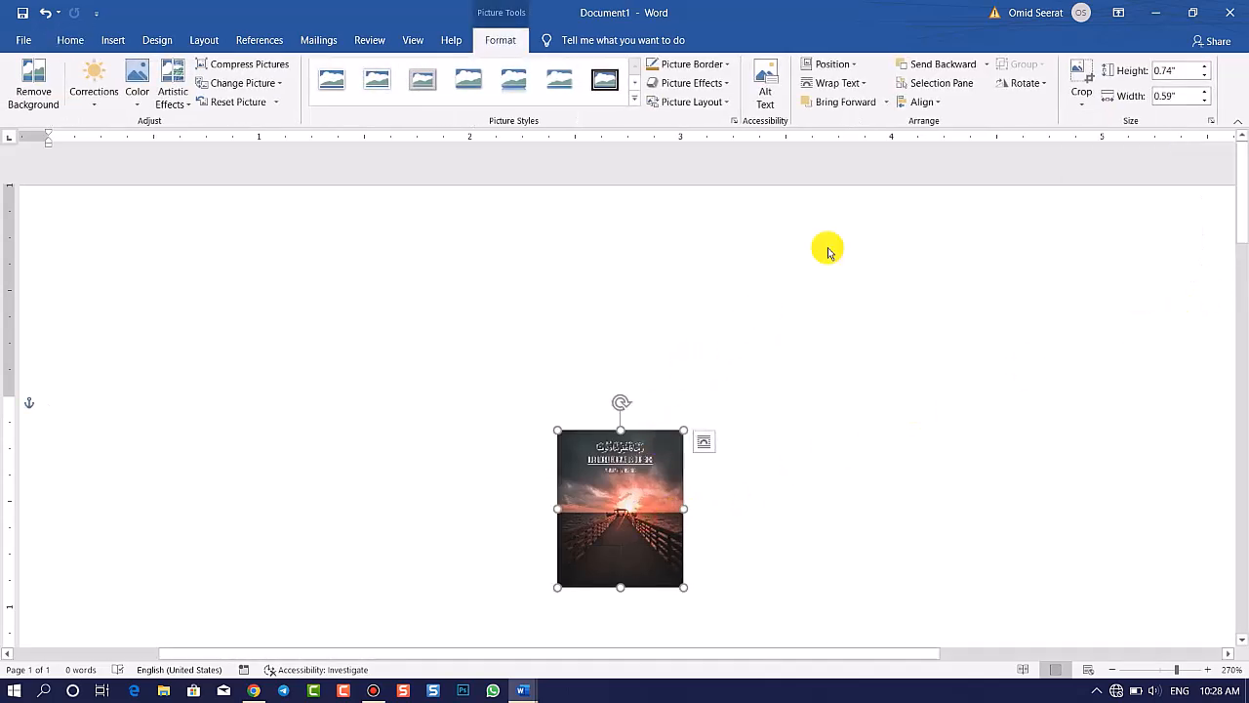
left_click(1081, 98)
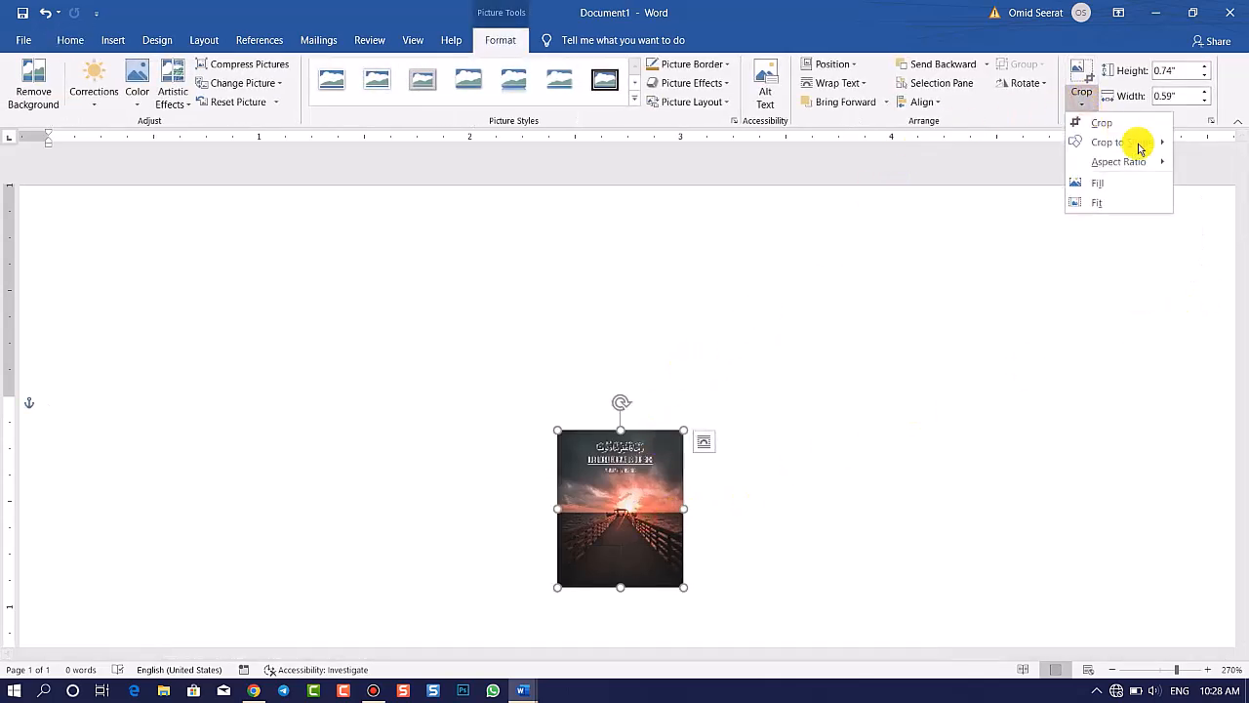
left_click(1093, 186)
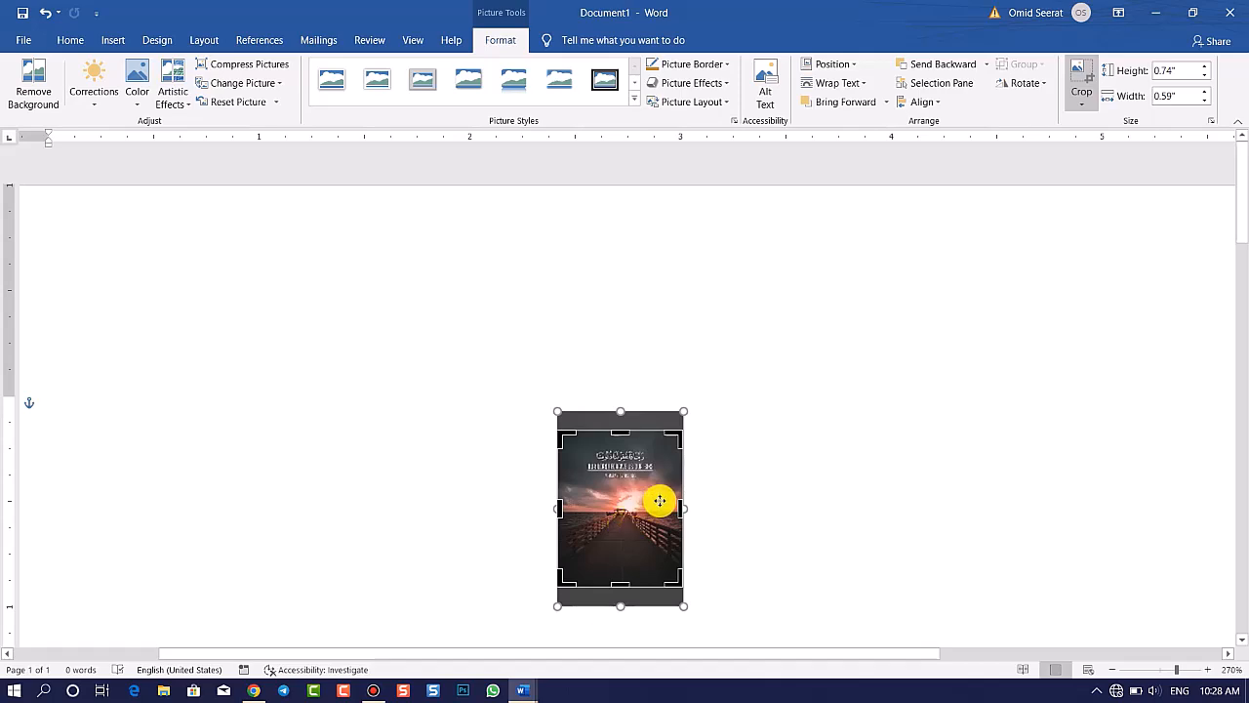
Fit the whole pier picture inside the crop area and finish cropping
left_click(1082, 104)
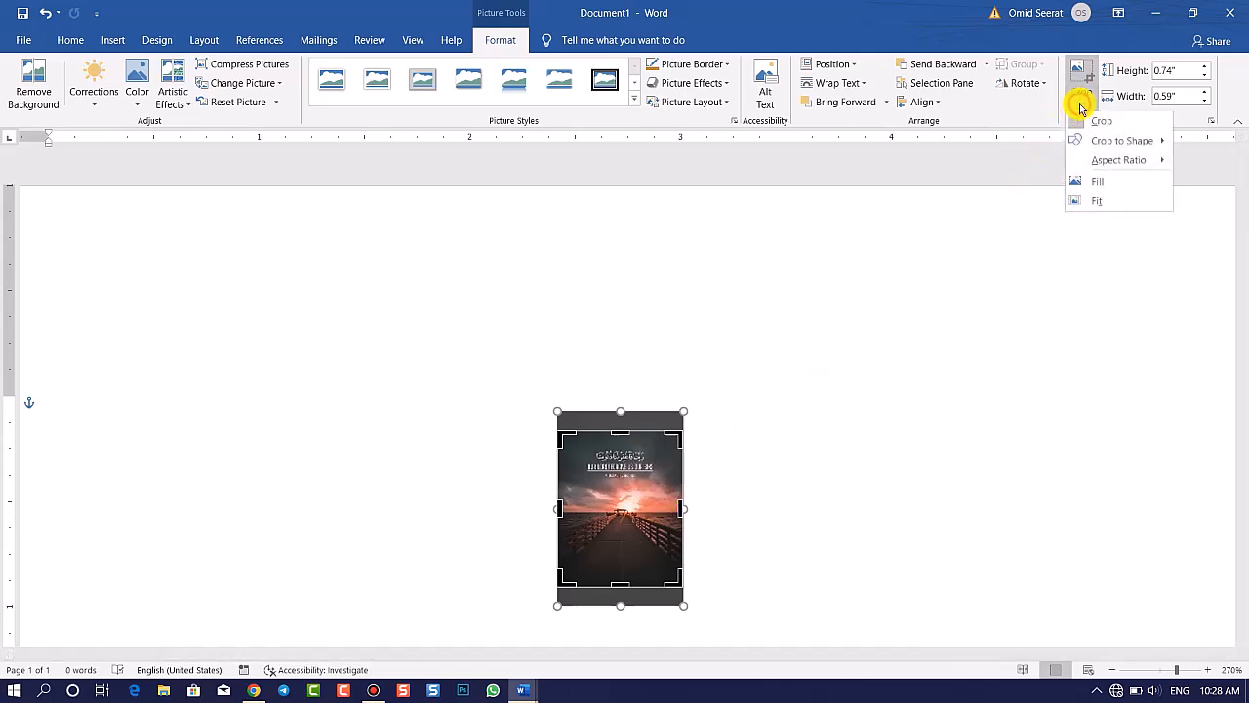
left_click(1103, 200)
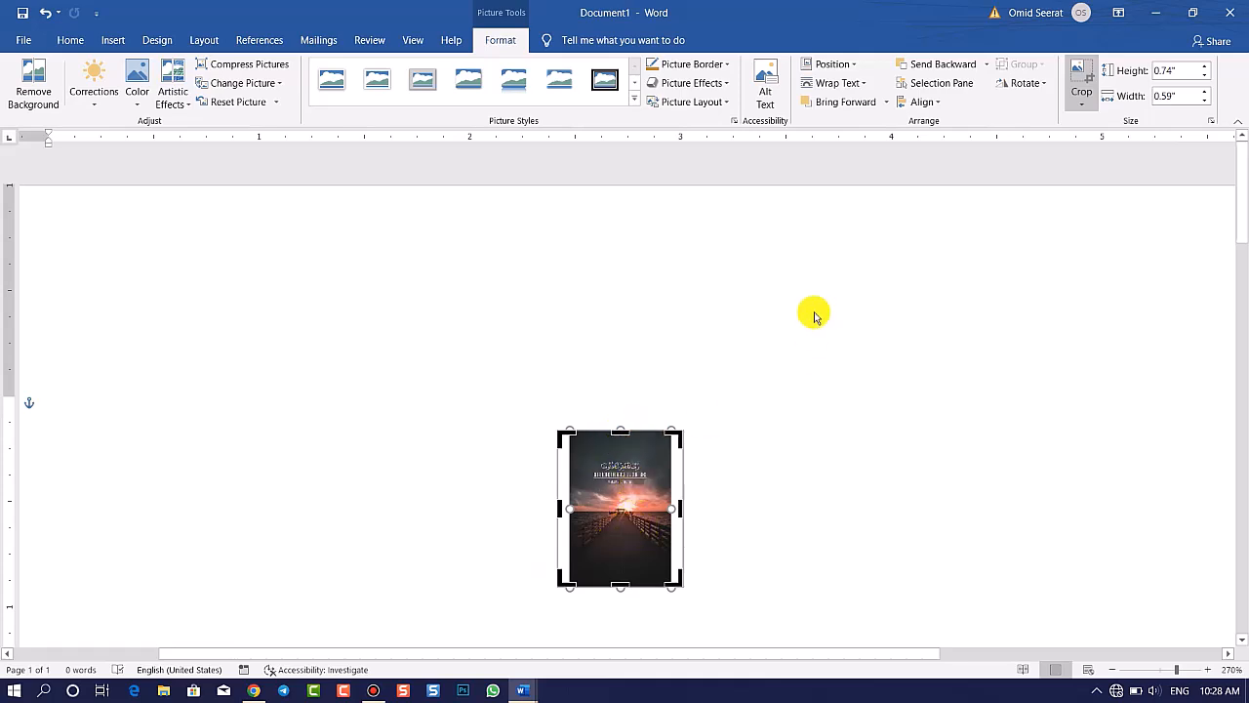
left_click(1082, 103)
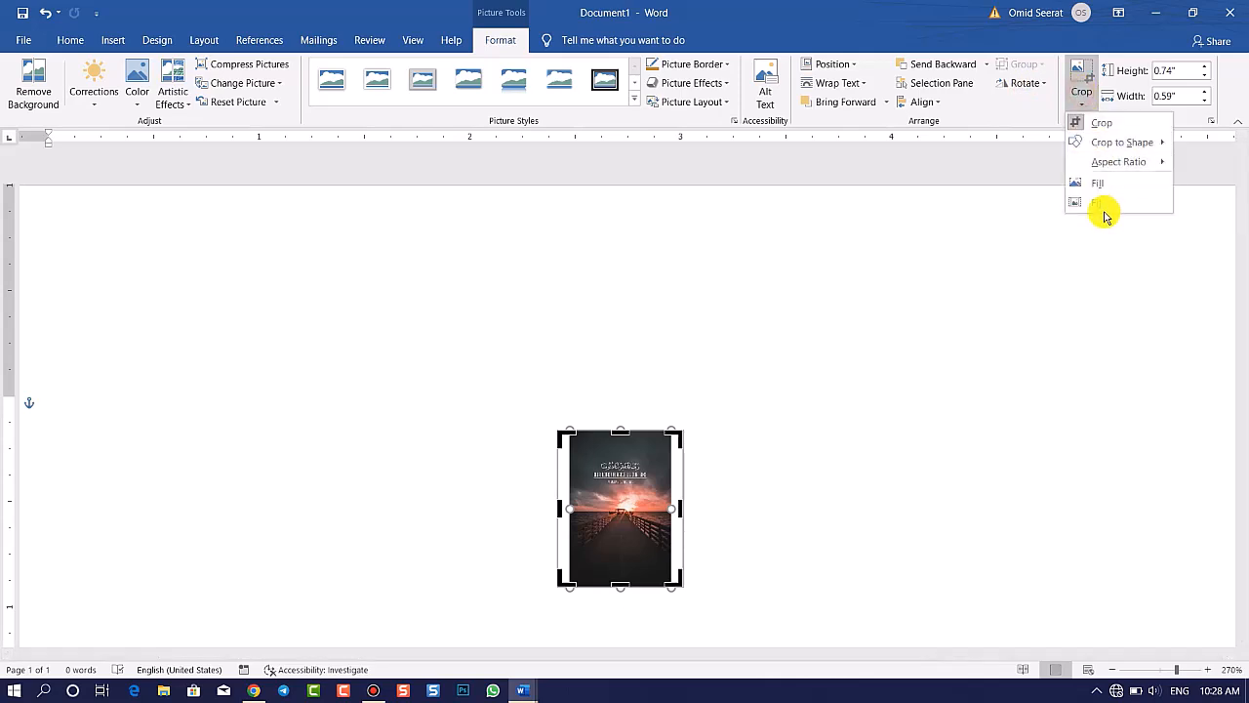
left_click(863, 333)
left_click(943, 452)
Move the fitted pier picture slightly up and to the right, and resize it to a height of 0.6 inches
left_click_drag(646, 525, 657, 348)
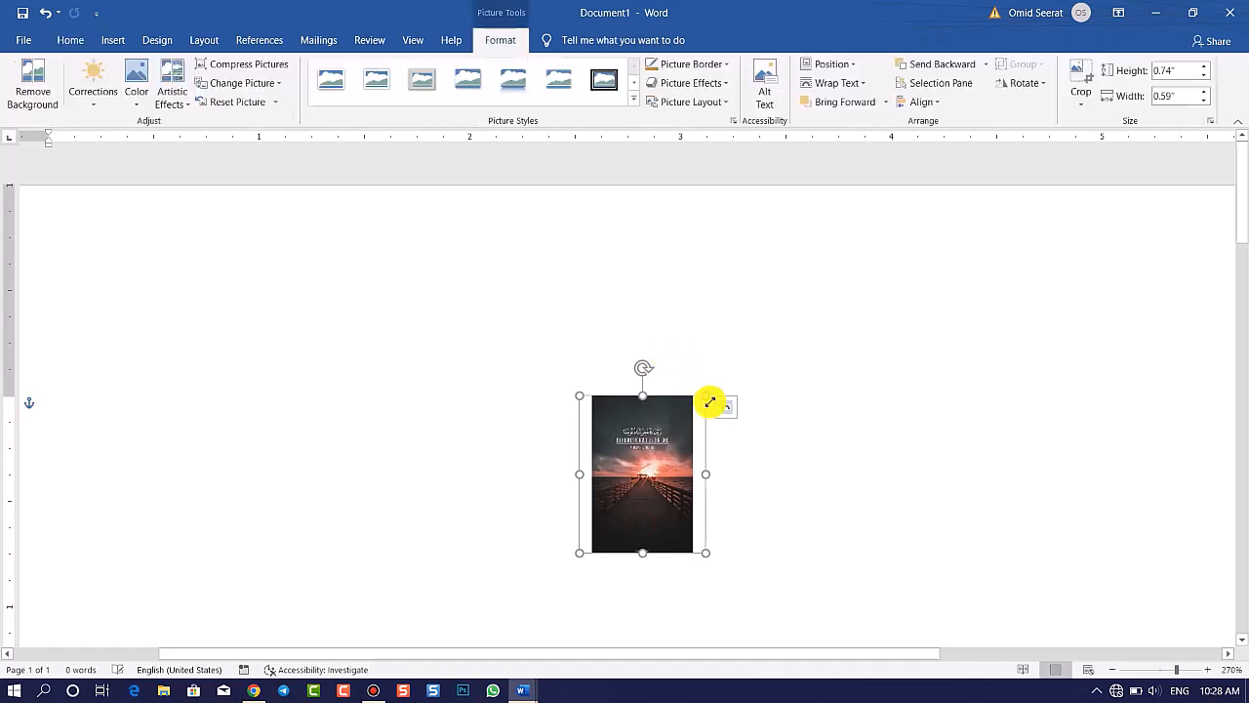
scroll(709, 410, "up", 5)
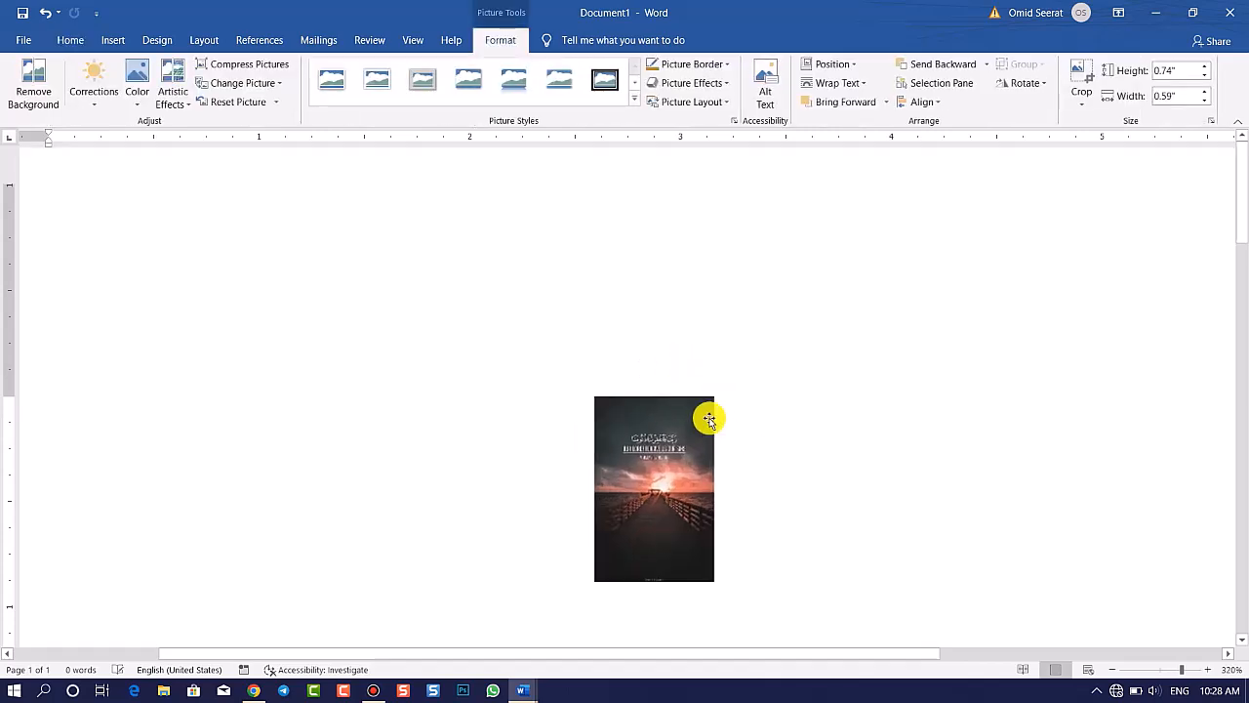
left_click(1206, 67)
left_click(1206, 90)
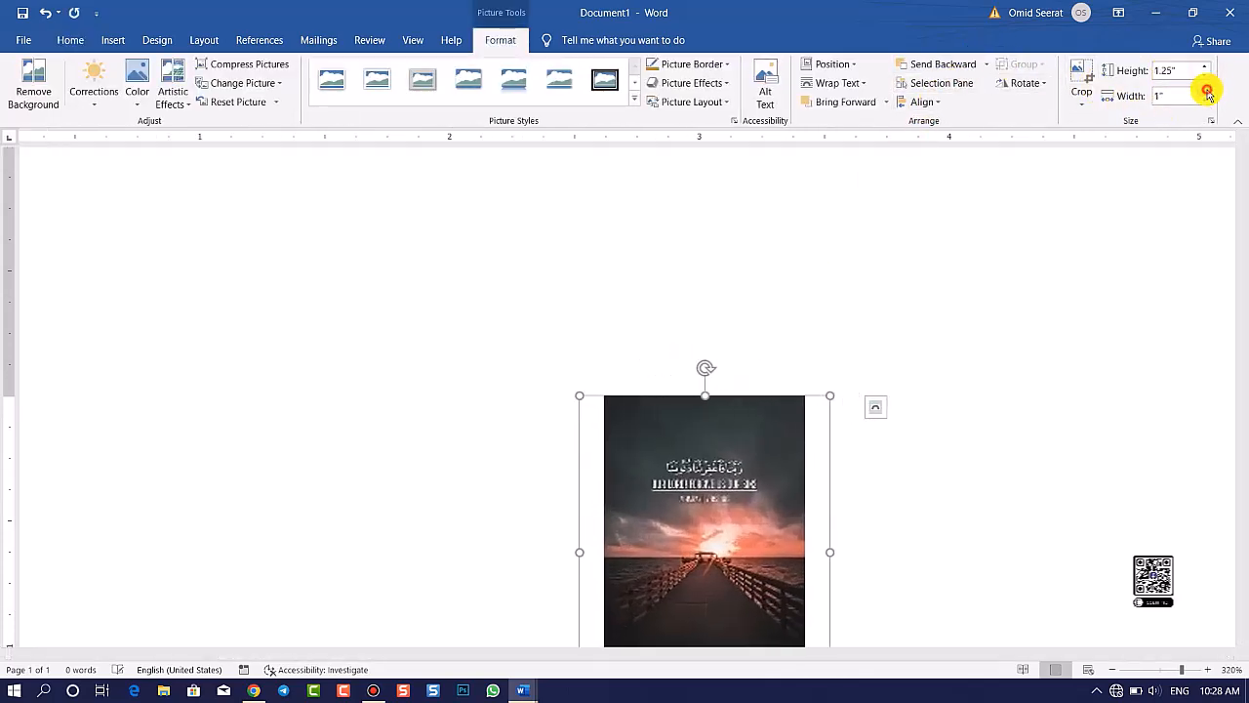
left_click(1206, 75)
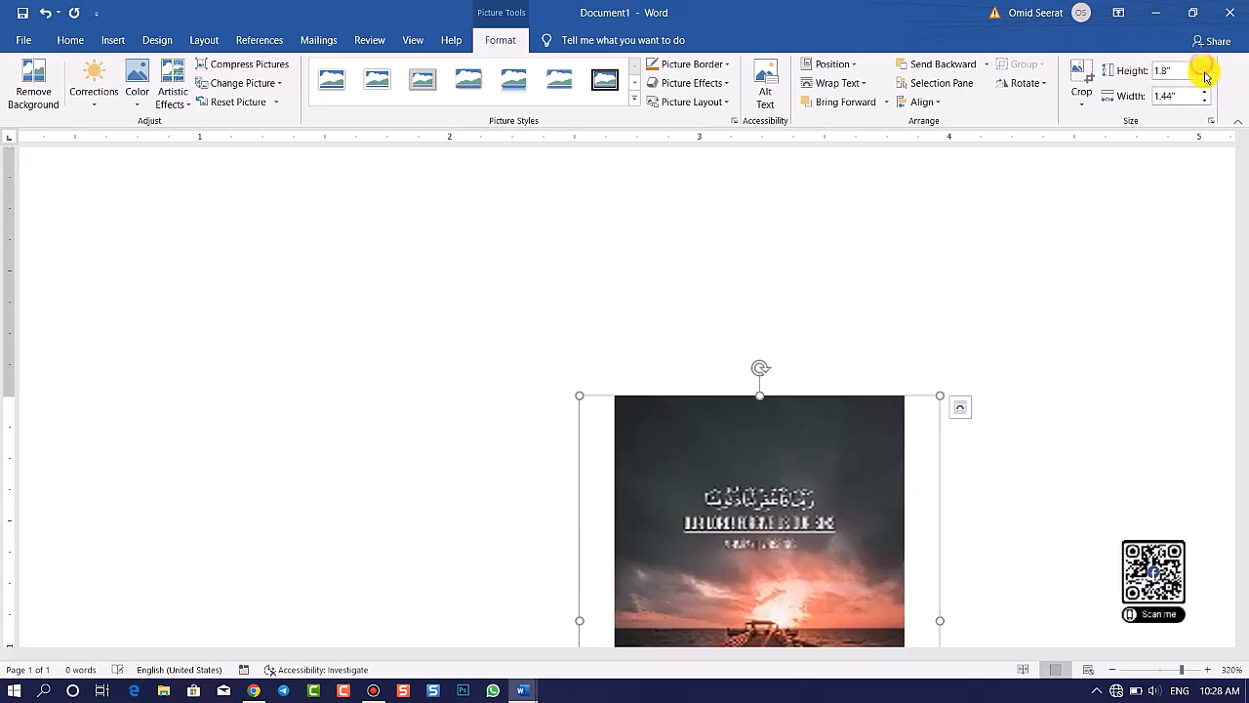
left_click(1205, 76)
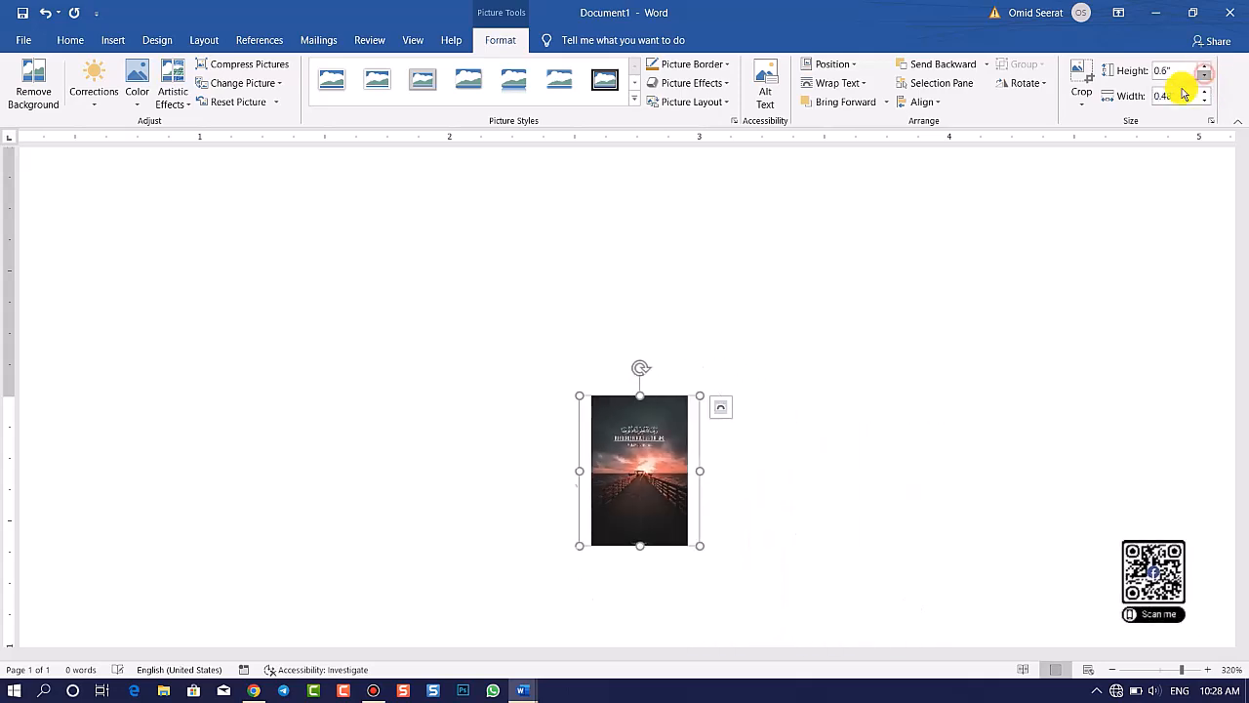
Delete the pier picture and draw a half frame shape about 1.14 inches high and 1.42 inches wide
key("Delete")
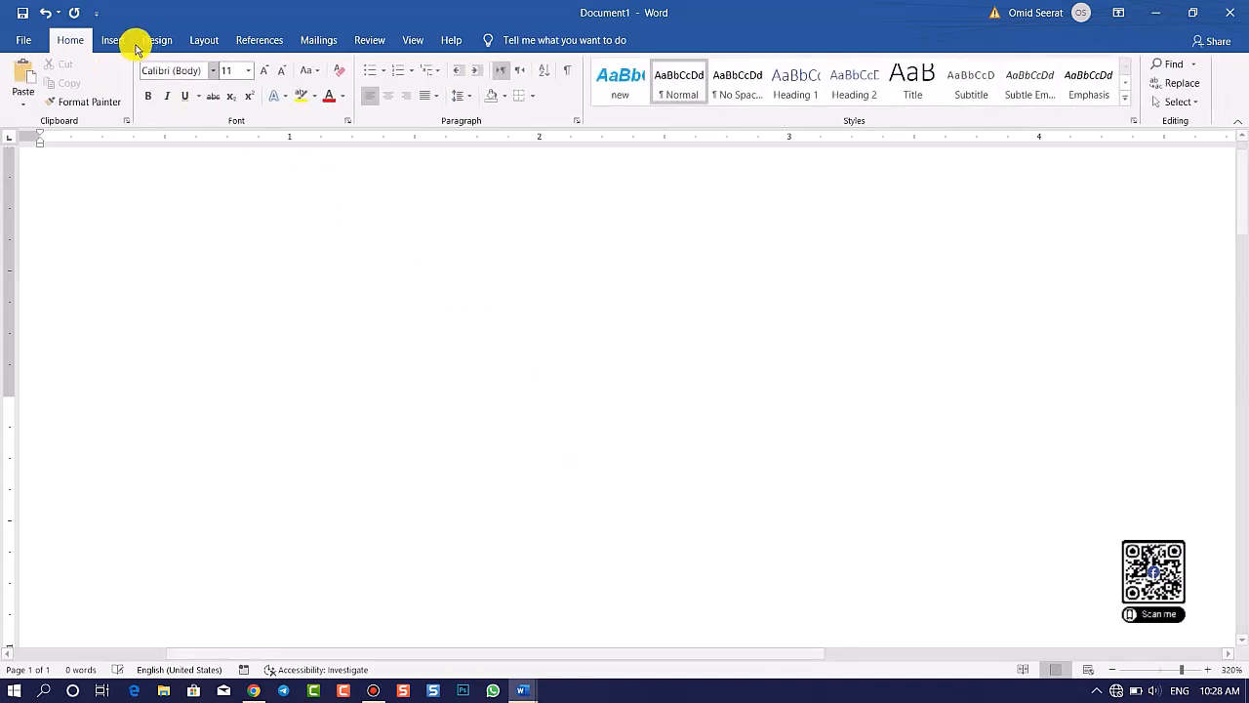
left_click(115, 44)
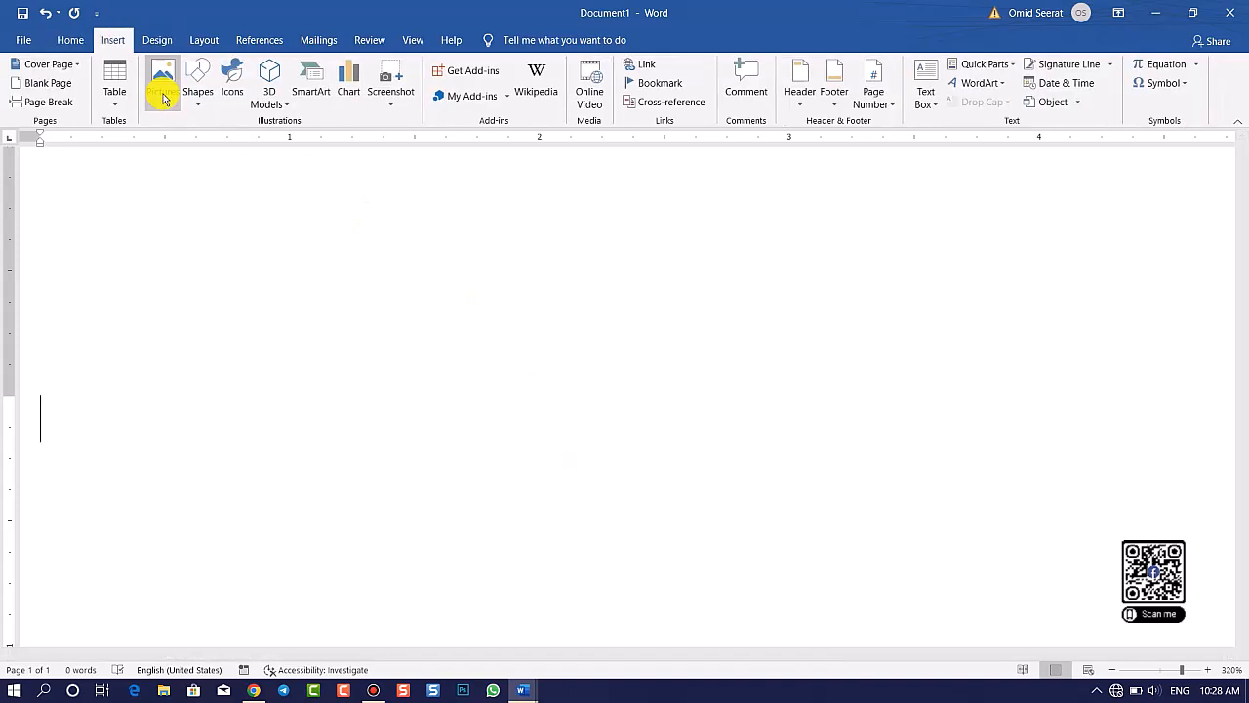
left_click(196, 98)
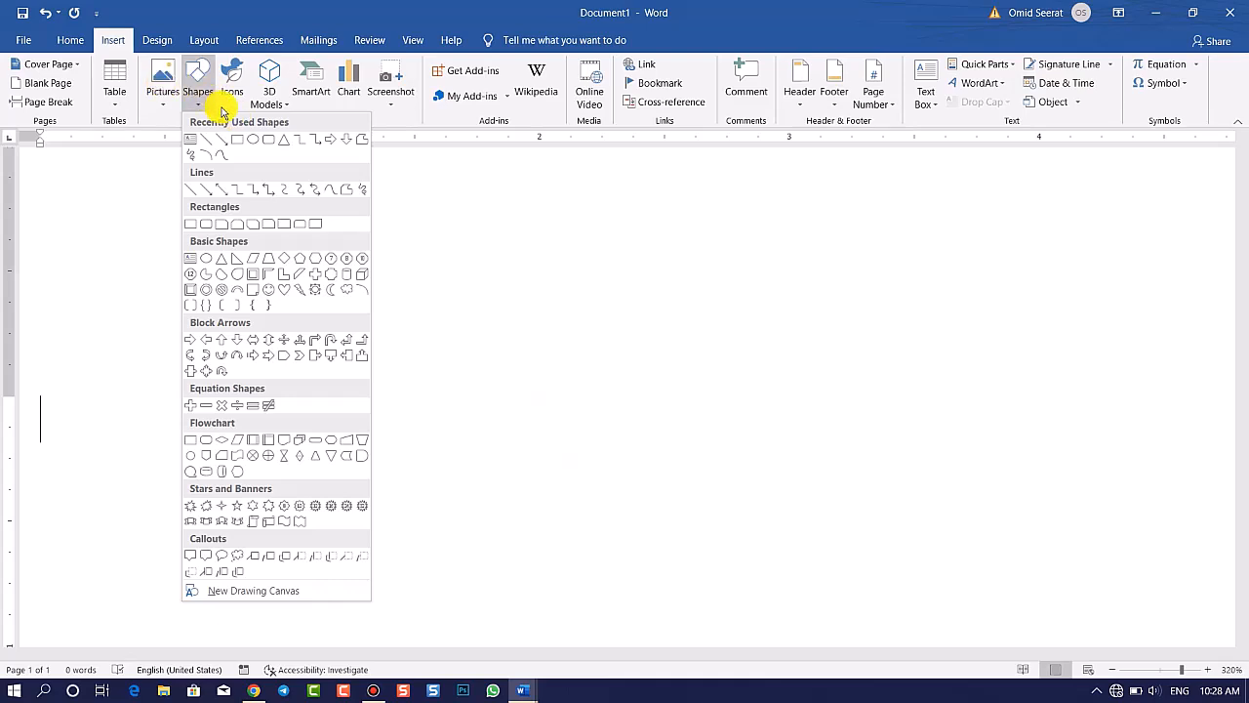
left_click(266, 141)
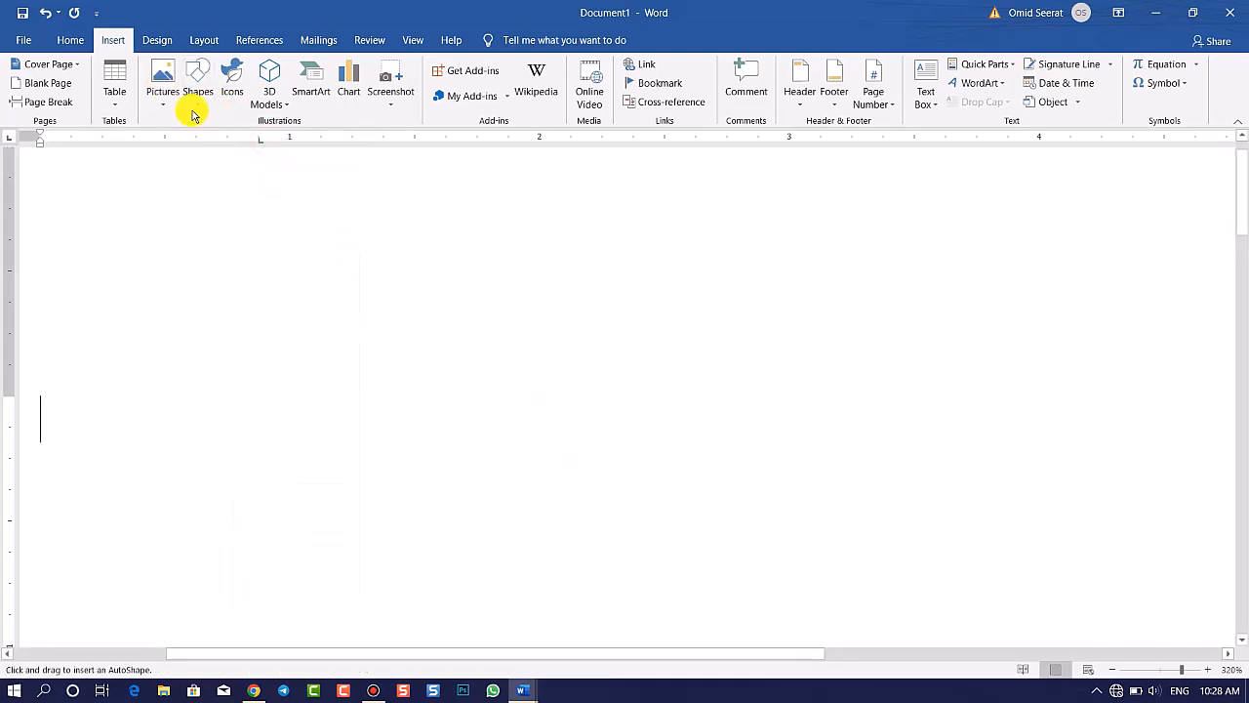
left_click(199, 98)
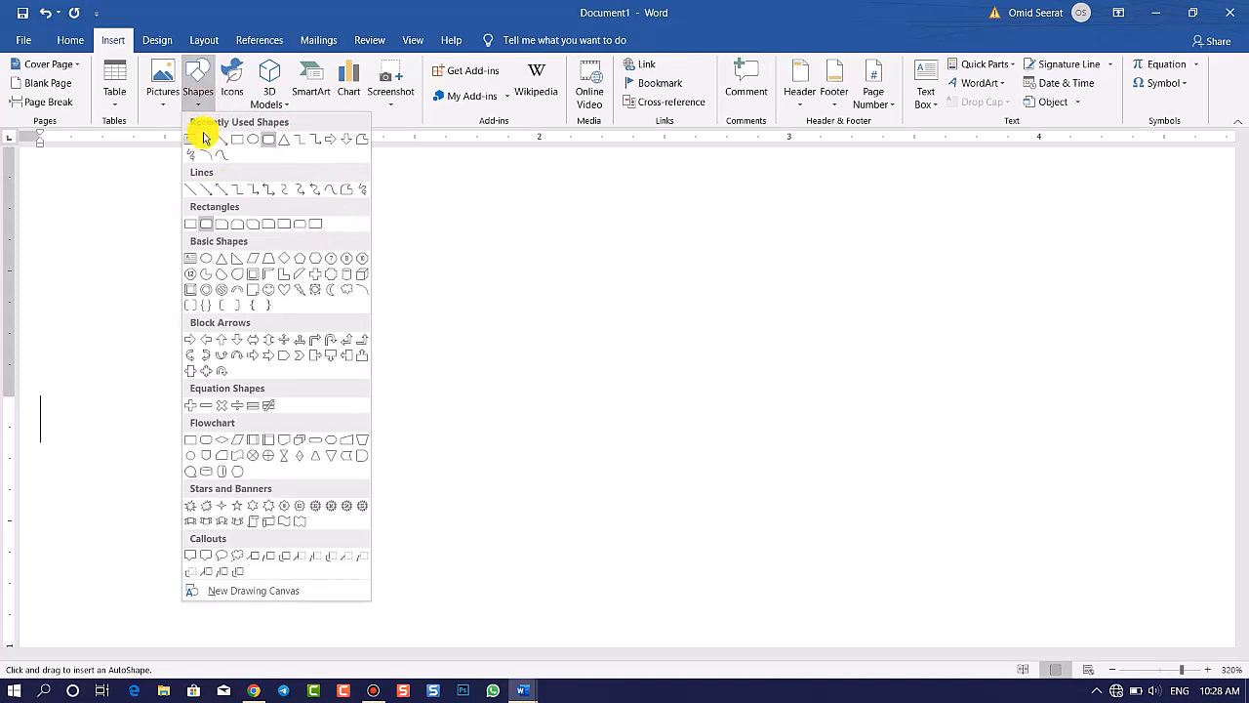
left_click(265, 279)
mouse_move(414, 246)
left_mouse_down()
mouse_move(700, 488)
mouse_move(772, 524)
left_mouse_up()
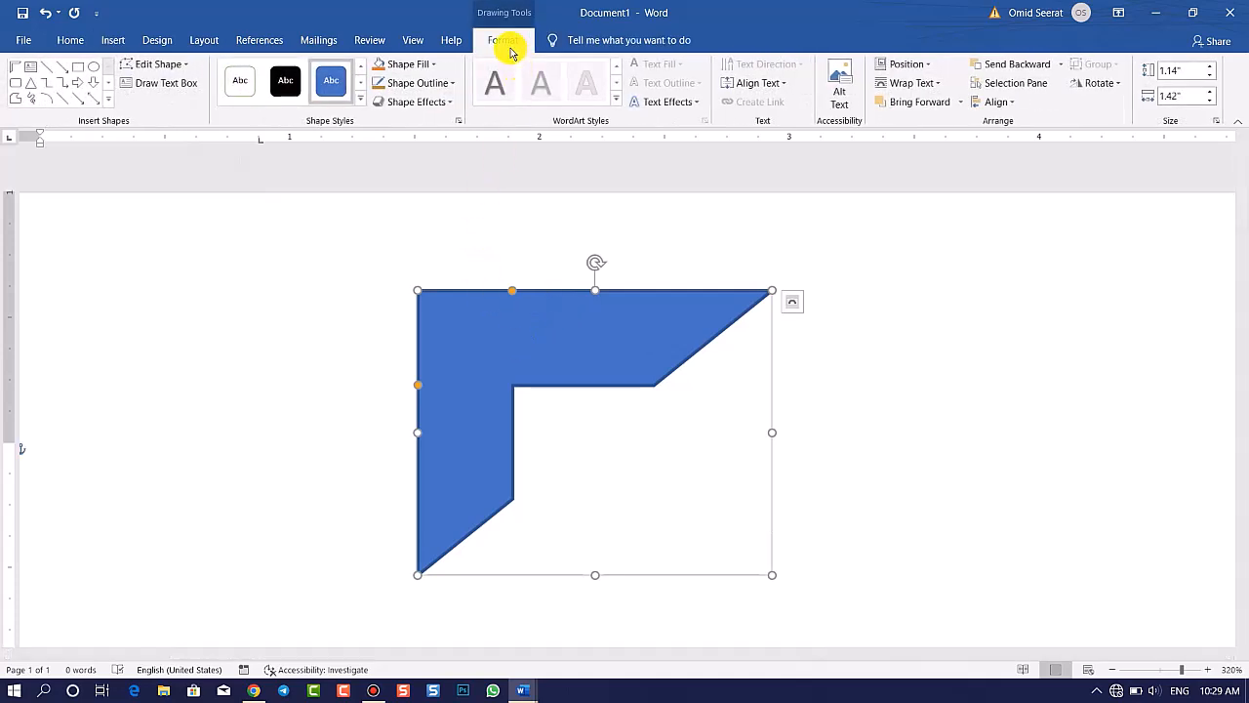
Draw a down arrow about 0.77 by 0.56 inches beside the half frame, and place a default-size elbow arrow connector on its other side
left_click(92, 87)
left_click_drag(105, 251, 245, 442)
left_click(61, 86)
left_click(780, 434)
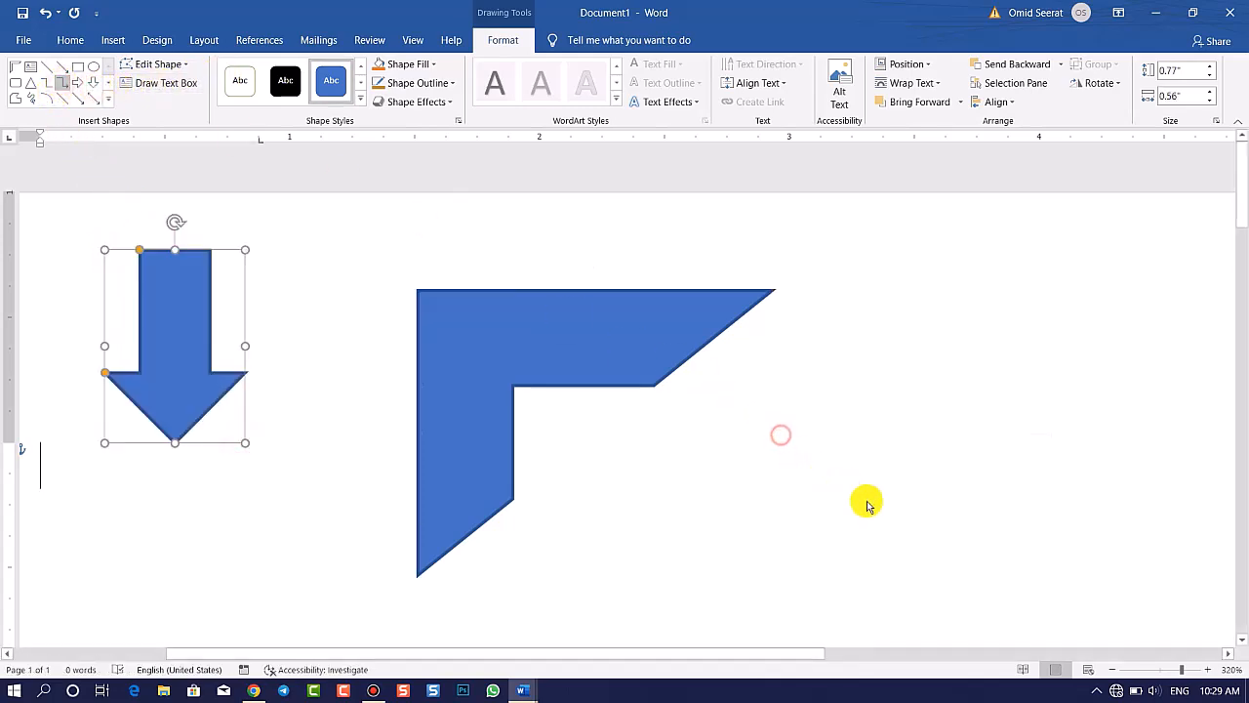
scroll(934, 445, "down", 3)
scroll(938, 439, "up", 3)
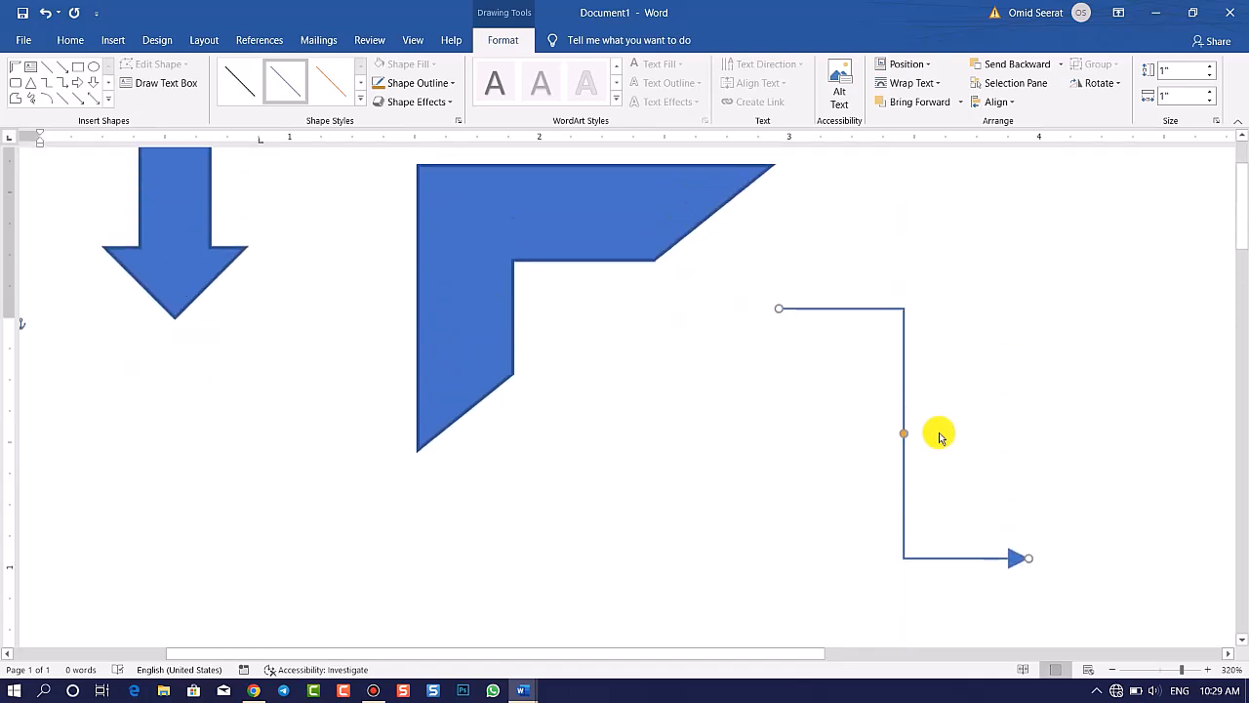
scroll(940, 428, "down", 5)
scroll(937, 425, "down", 3)
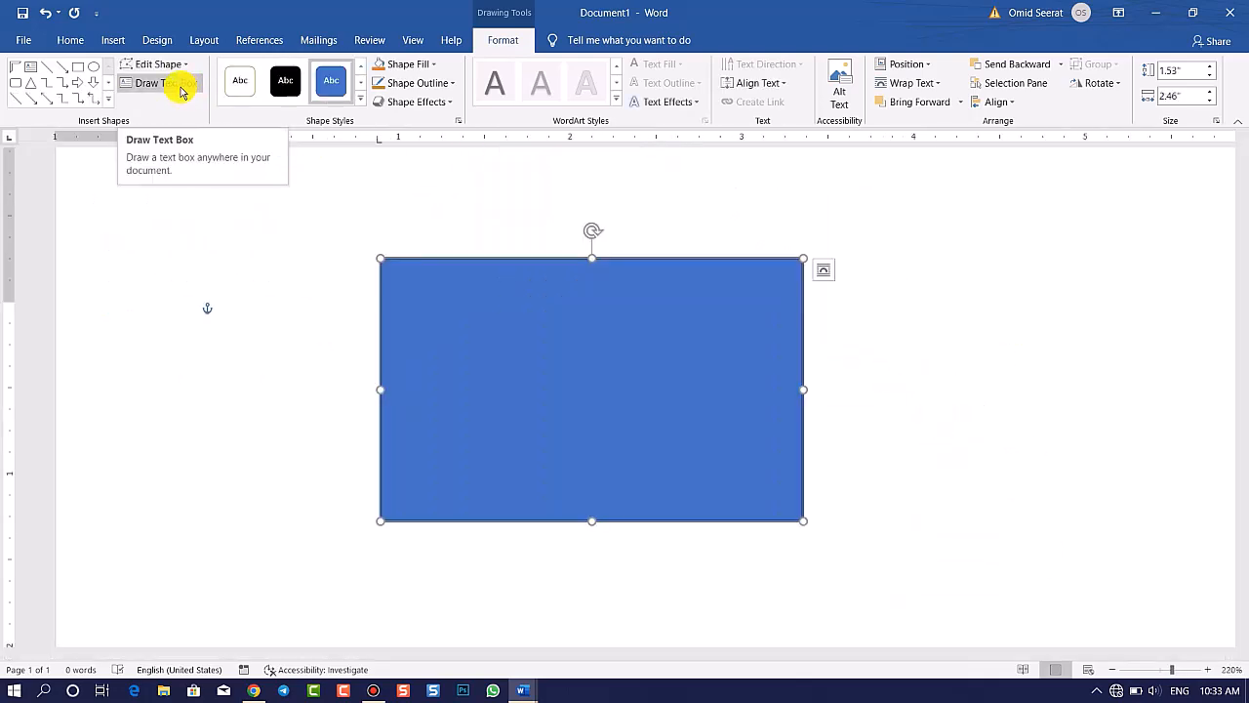
Draw a text box about 1.01 by 1.07 inches beside the blue rectangle and enter the lines "sdfsdfsdfsdfsdfs", "df" and "sdf"
left_click(180, 88)
left_click_drag(149, 214, 334, 387)
type("sdfsdfsdfsdfsdfs")
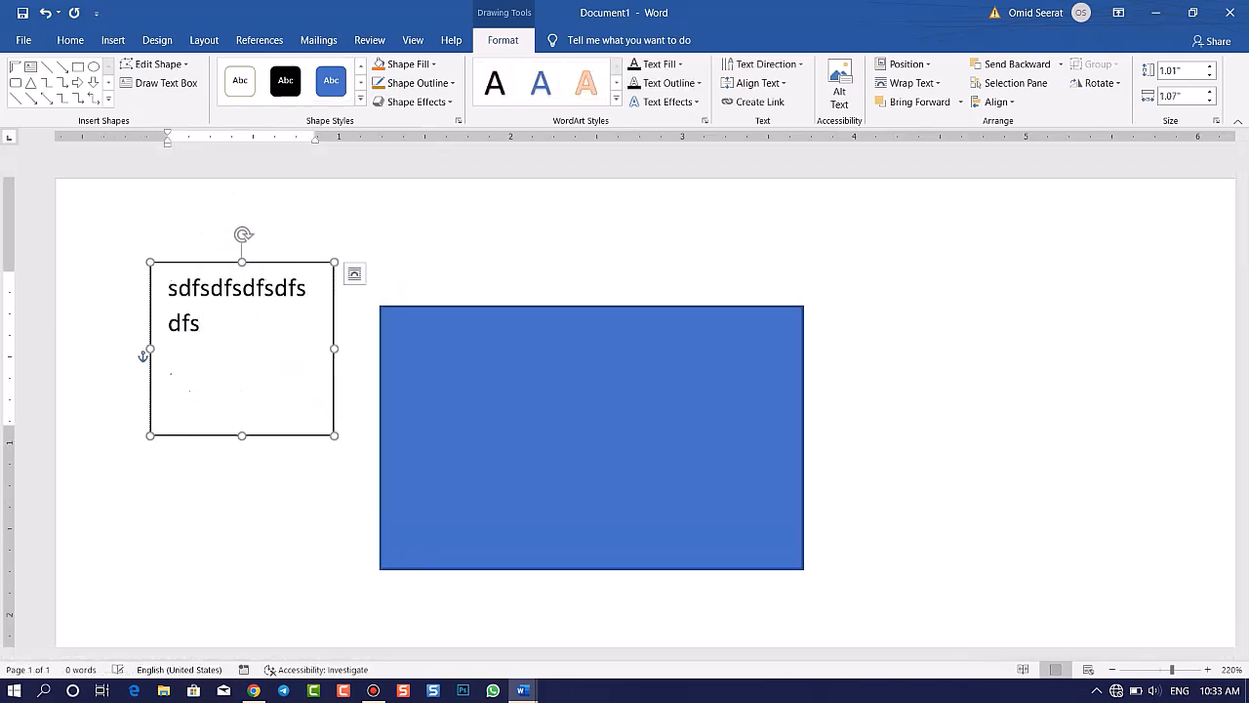
key("Return")
type("df")
key("Return")
type("sdf")
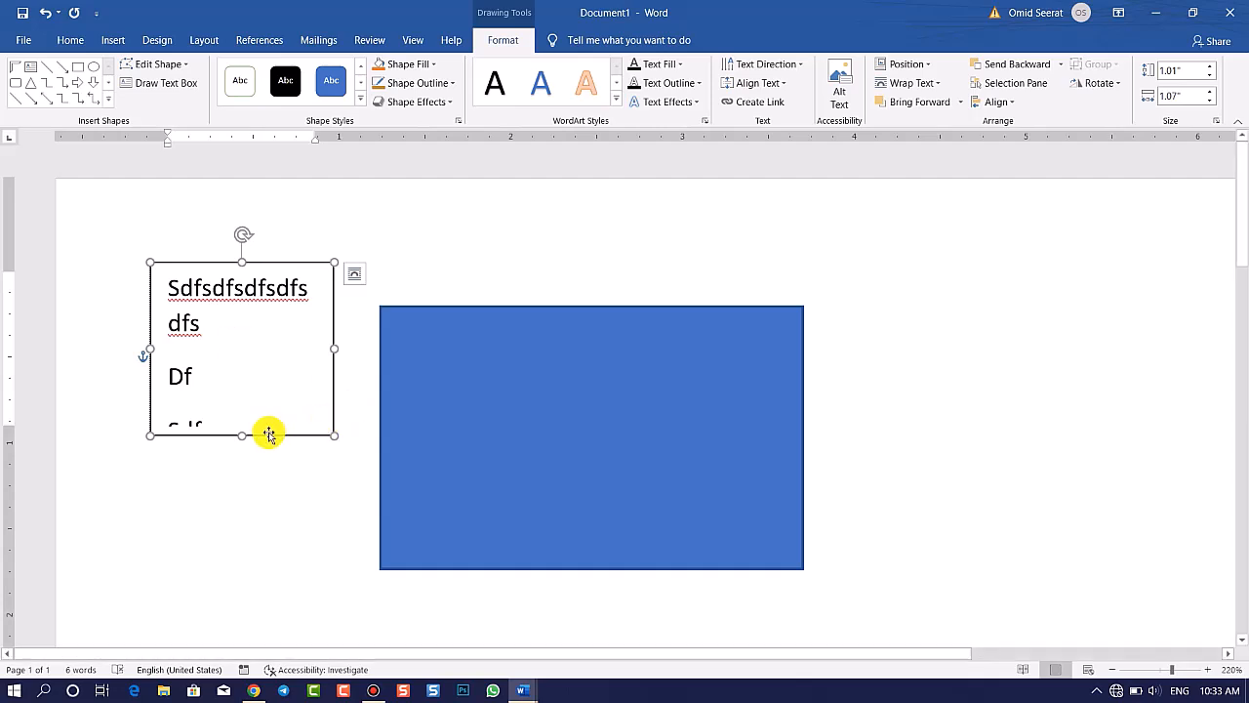
Extend the text box downward to about 1.81 inches high so all its lines fit, and keep it selected
left_click_drag(243, 433, 256, 572)
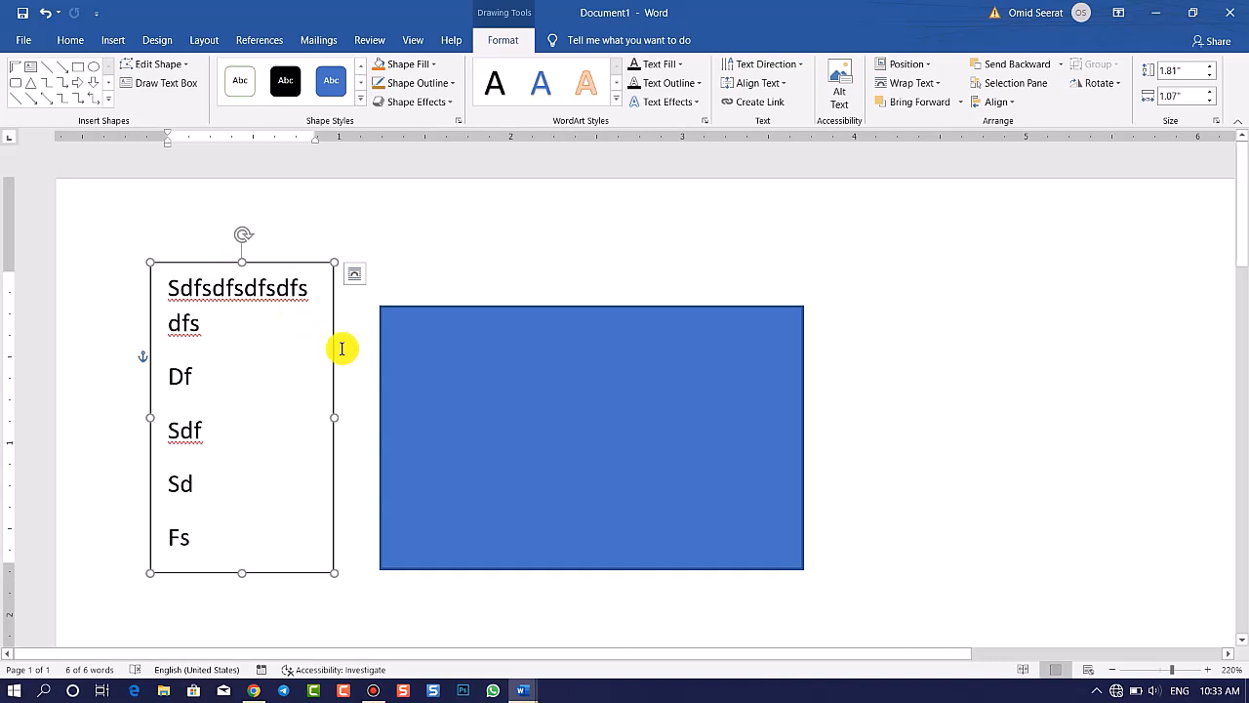
mouse_move(334, 350)
left_mouse_down()
mouse_move(440, 282)
mouse_move(920, 468)
mouse_move(1205, 393)
mouse_move(459, 297)
mouse_move(189, 283)
mouse_move(332, 348)
left_mouse_up()
scroll(332, 332, "down", 14)
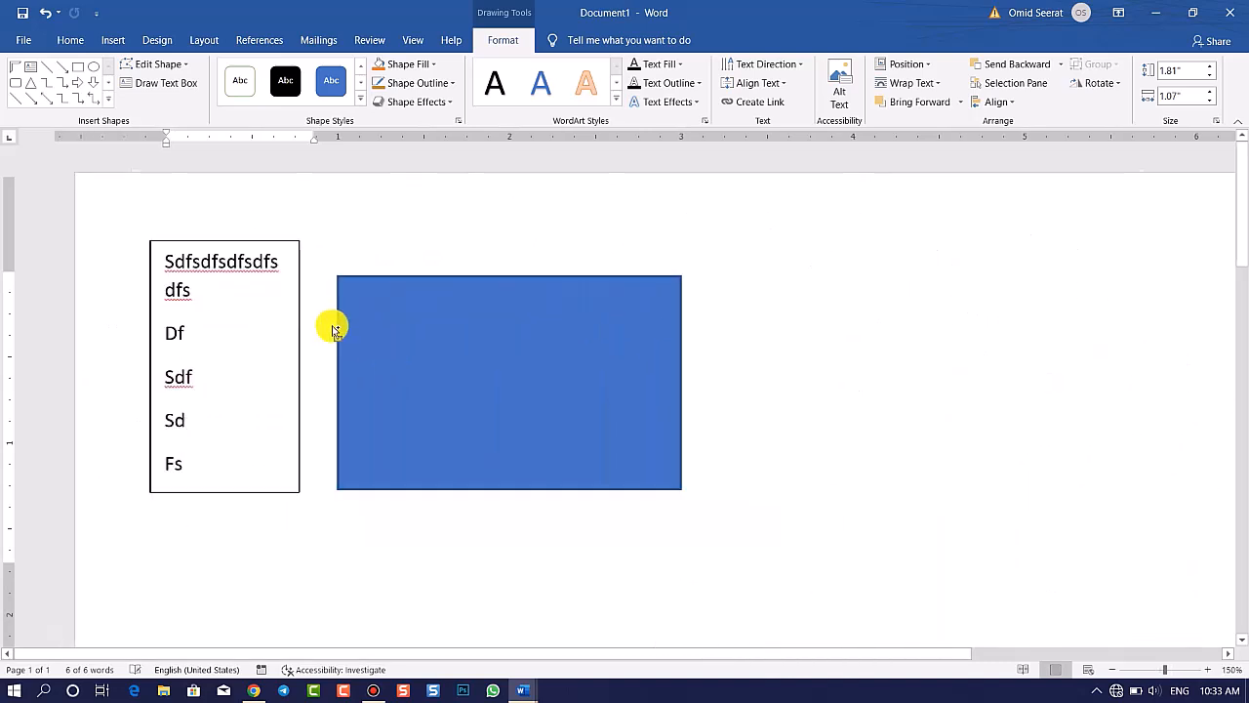
left_click(377, 176)
left_click(441, 230)
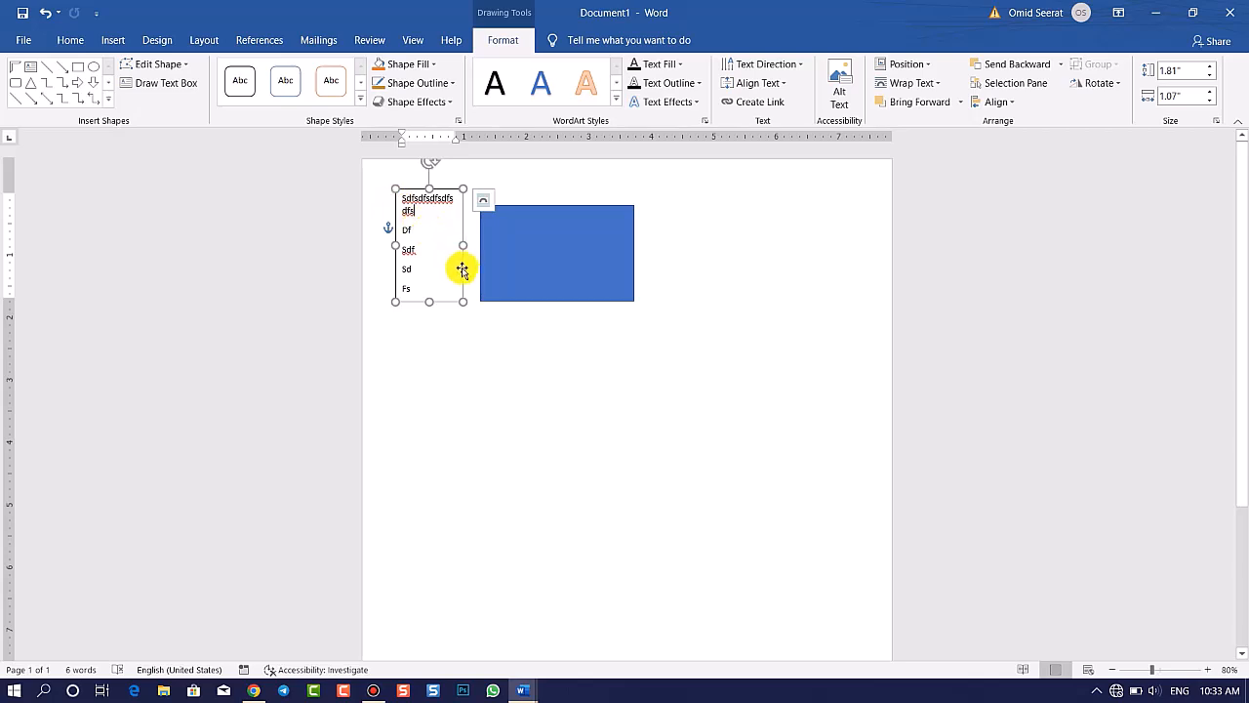
Move the text box into the page's upper-left corner and check its placement in the print preview
left_click_drag(462, 274, 430, 244)
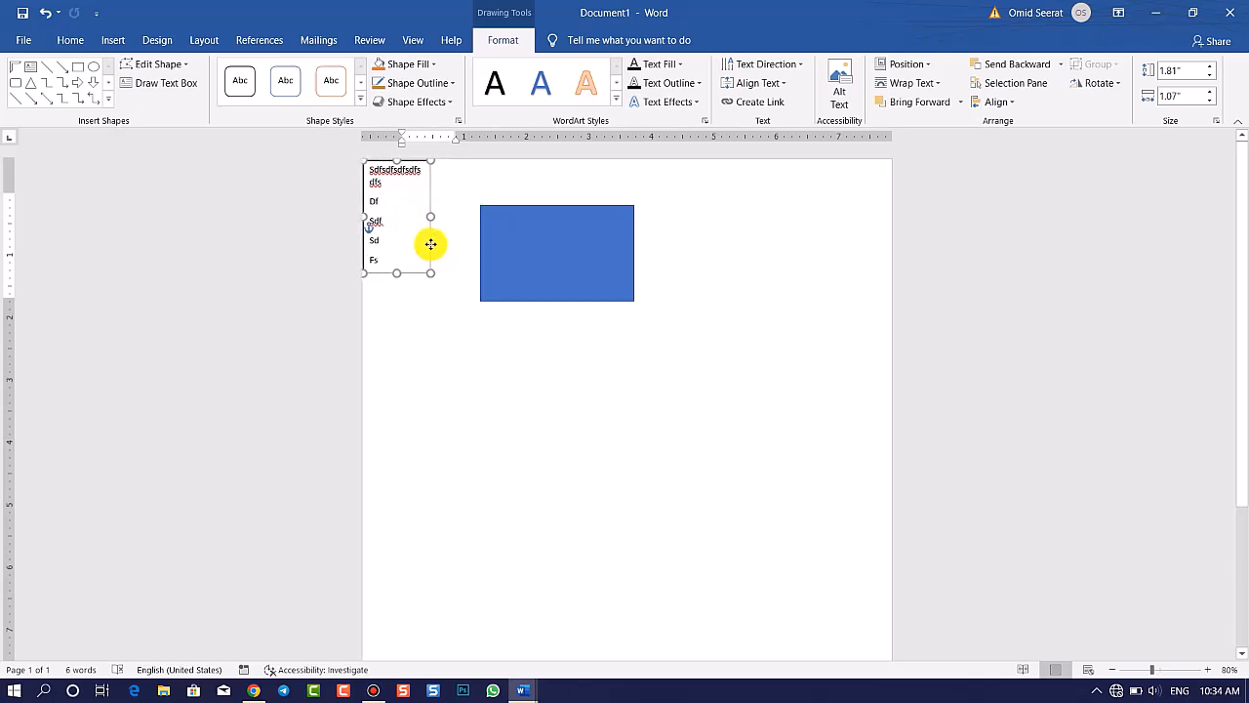
scroll(458, 313, "down", 3)
scroll(464, 313, "up", 3)
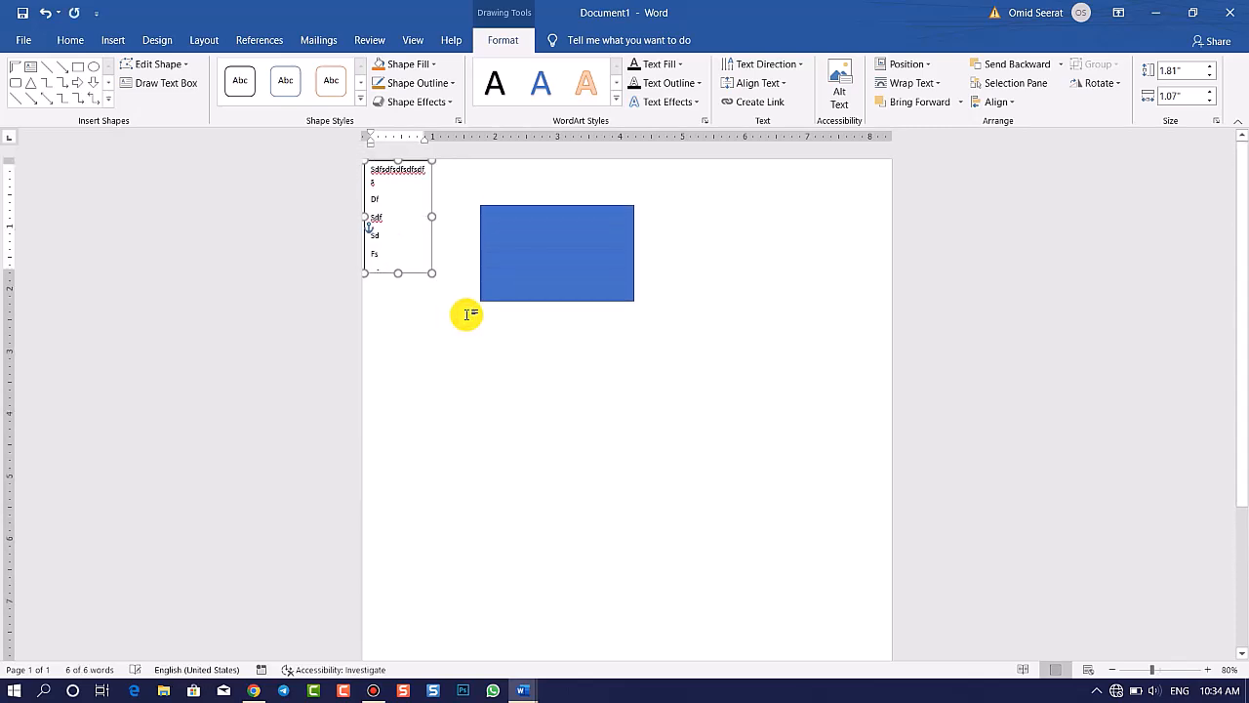
key("ctrl+p")
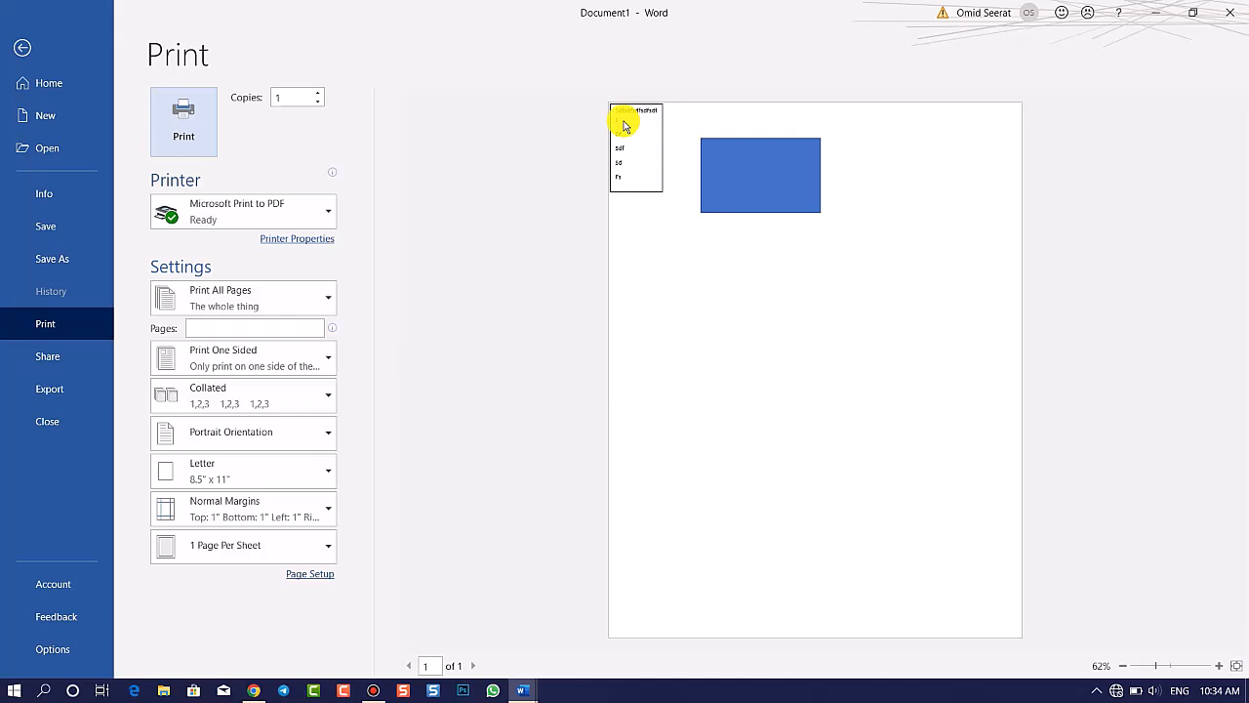
left_click(23, 48)
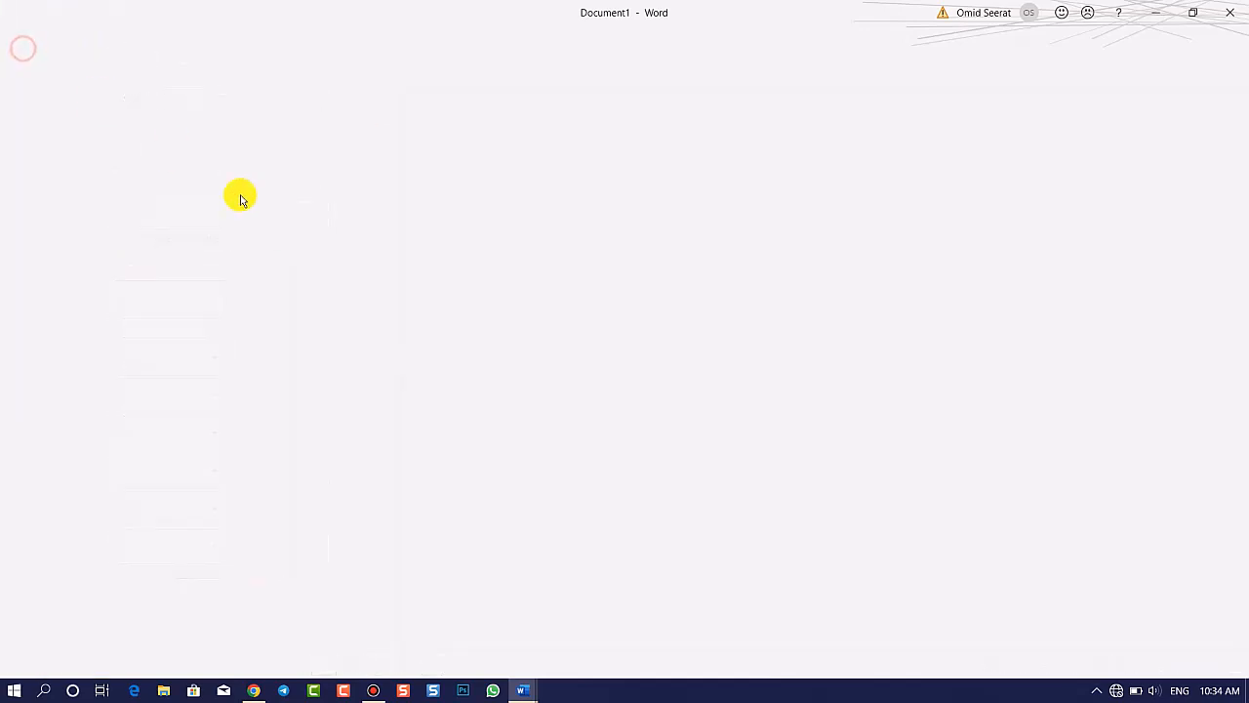
scroll(588, 347, "up", 4)
scroll(588, 347, "down", 5)
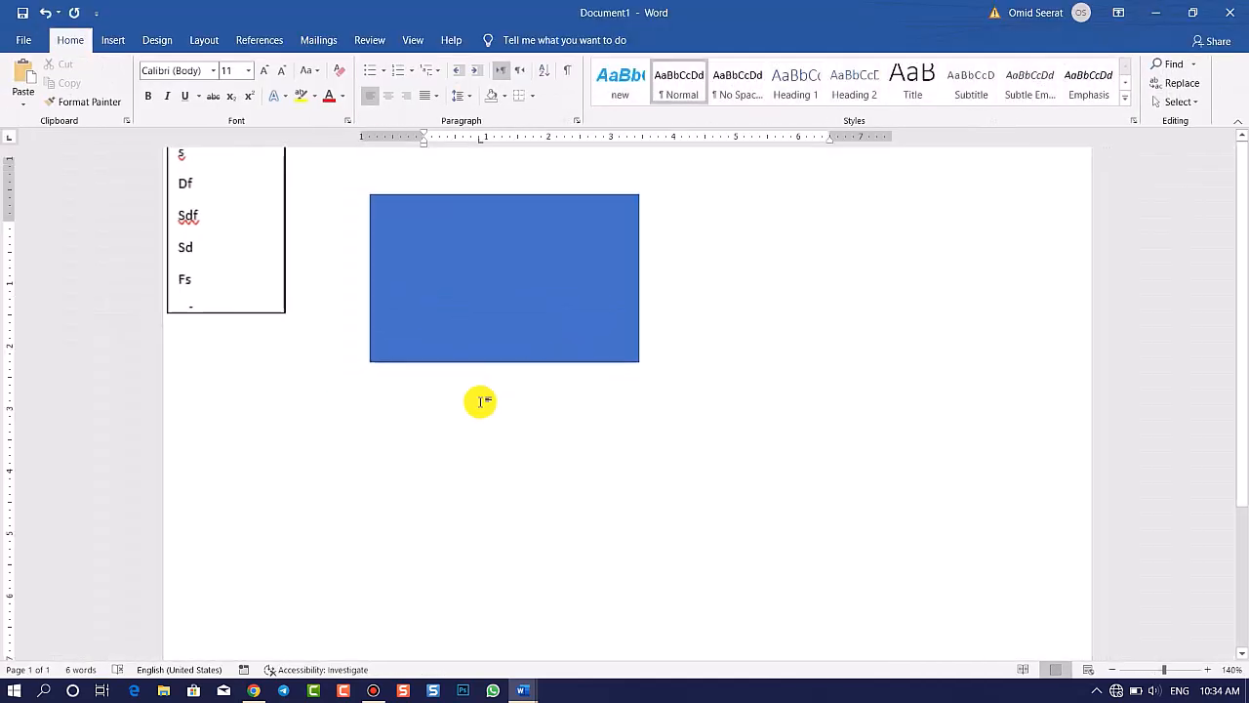
scroll(458, 402, "up", 1)
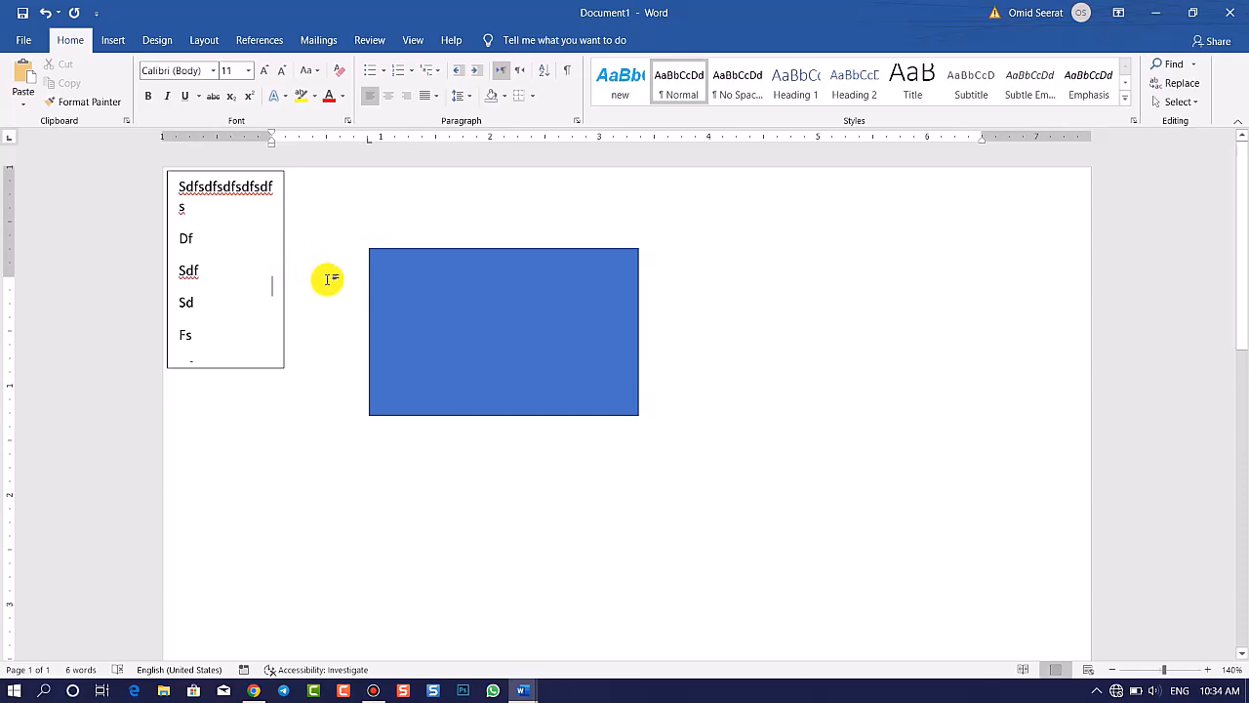
key("ctrl+p")
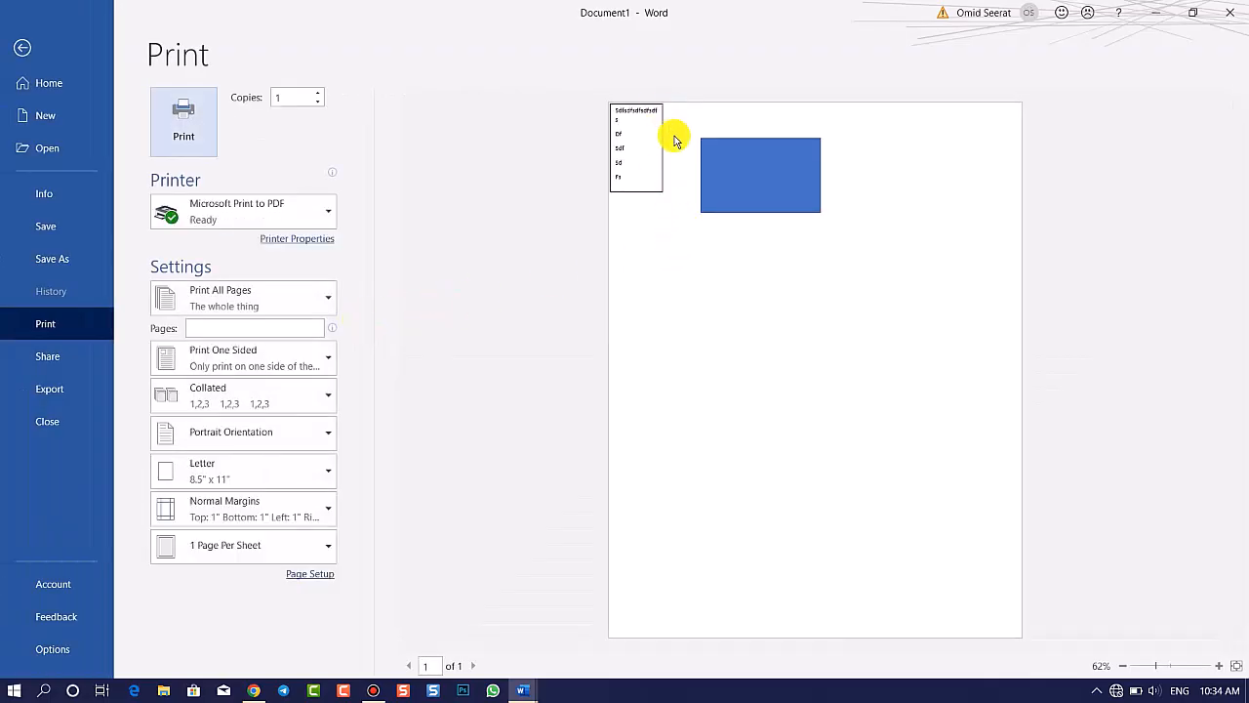
left_click(18, 37)
Move the blue rectangle against the page's left edge, behind the text box, and shift the text box slightly inward over it
mouse_move(581, 329)
left_mouse_down()
mouse_move(439, 292)
mouse_move(329, 293)
mouse_move(376, 335)
left_mouse_up()
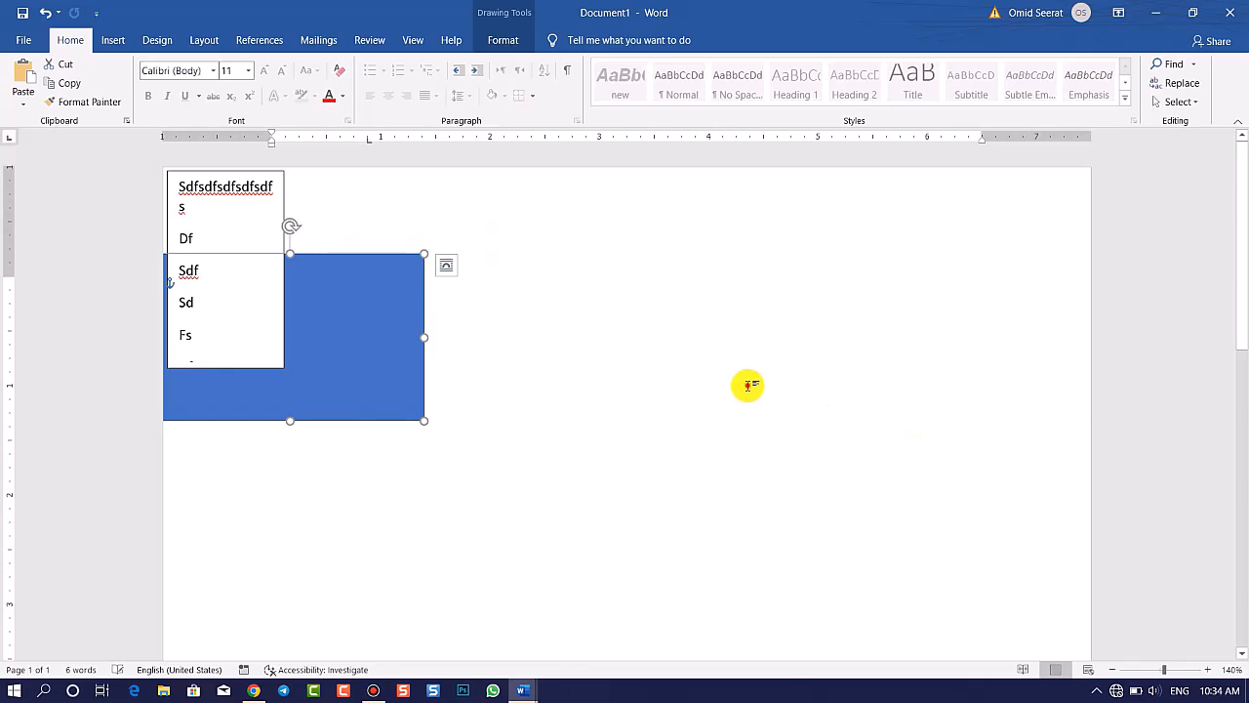
left_click(196, 224)
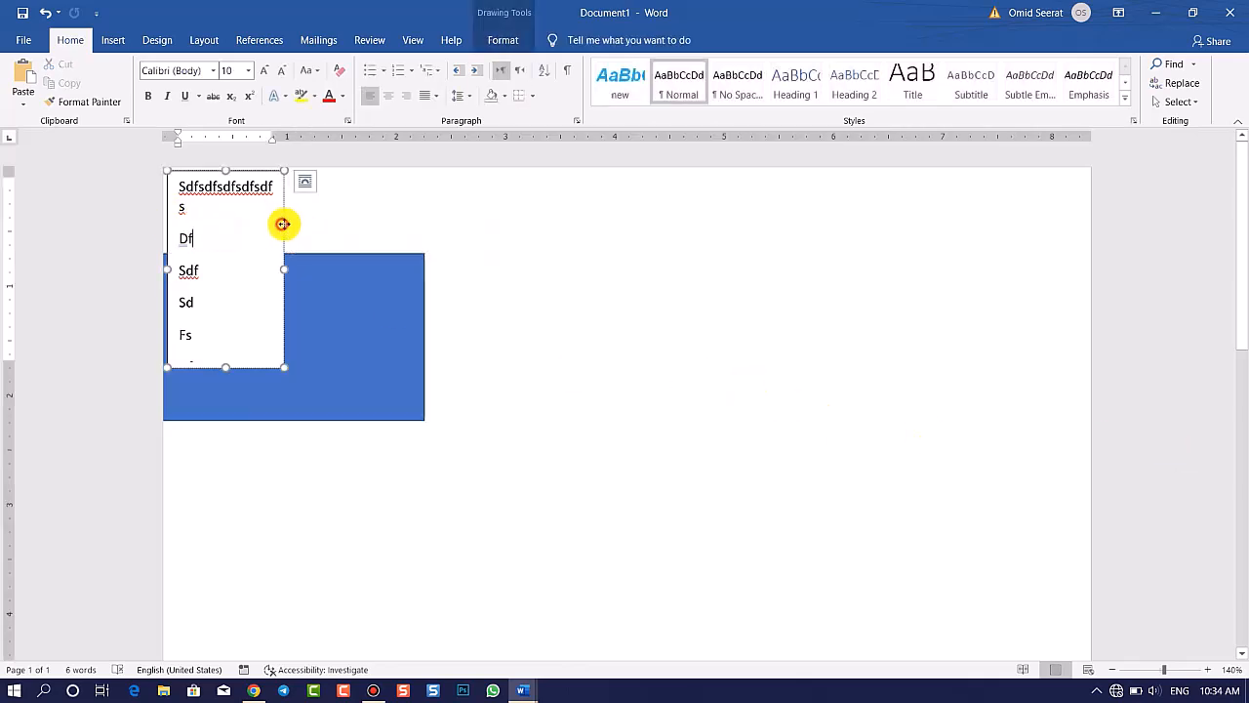
left_click_drag(282, 226, 317, 239)
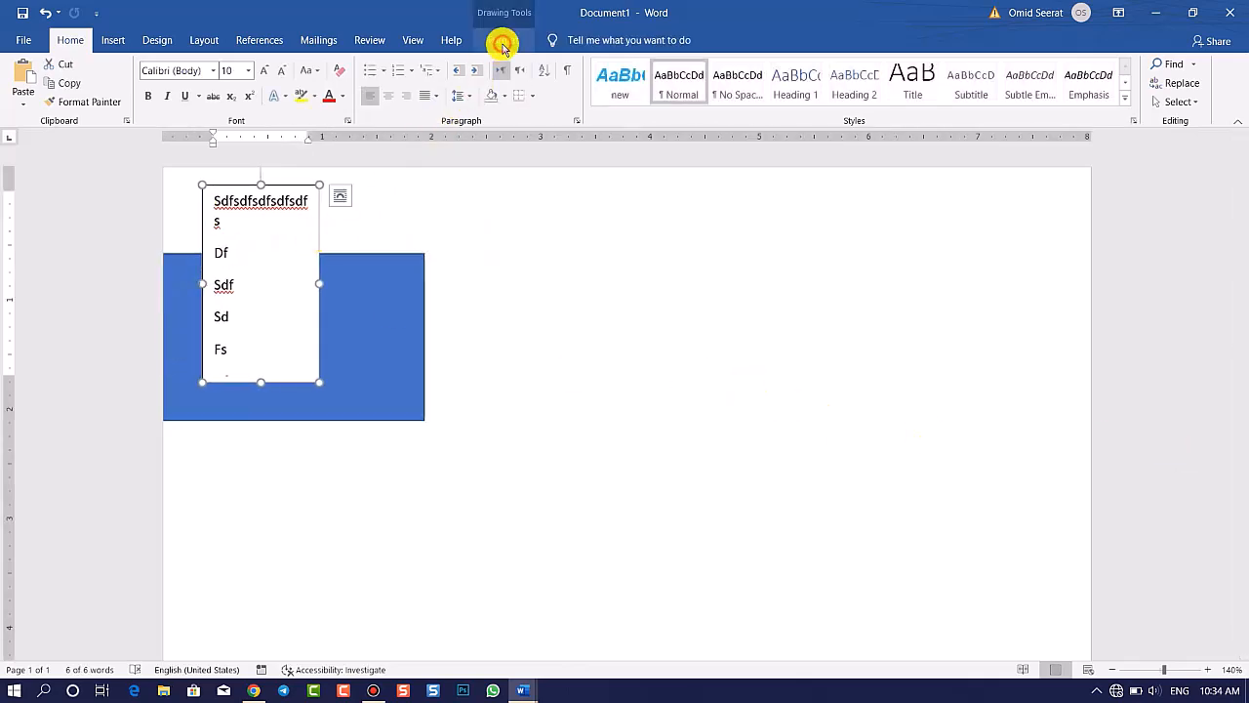
Remove the text box's fill and outline using No Fill and No Outline
left_click(503, 43)
left_click(405, 66)
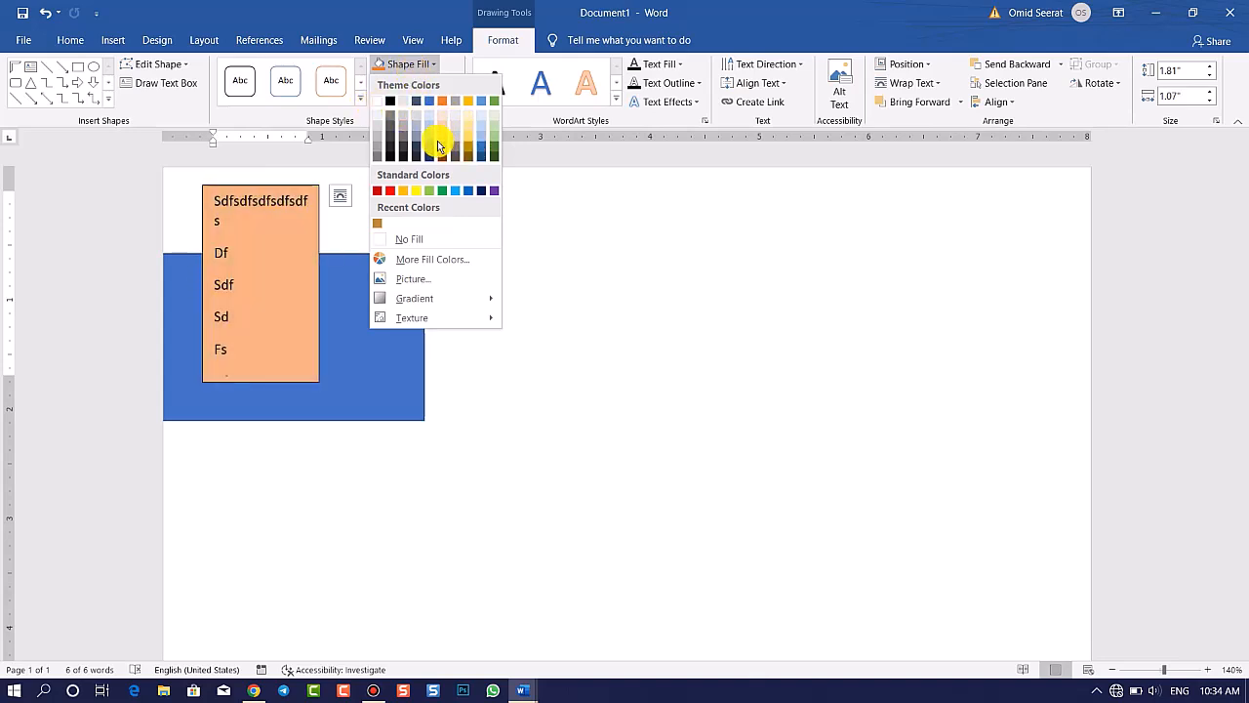
left_click(424, 242)
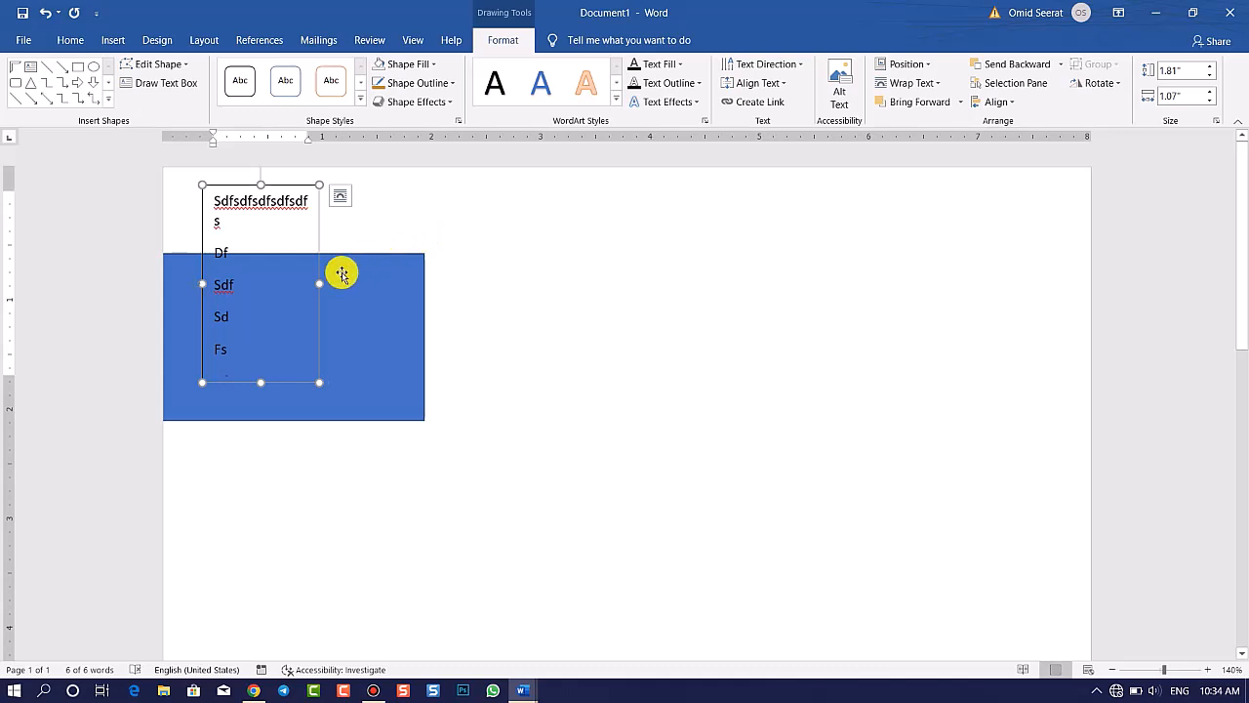
left_click(447, 84)
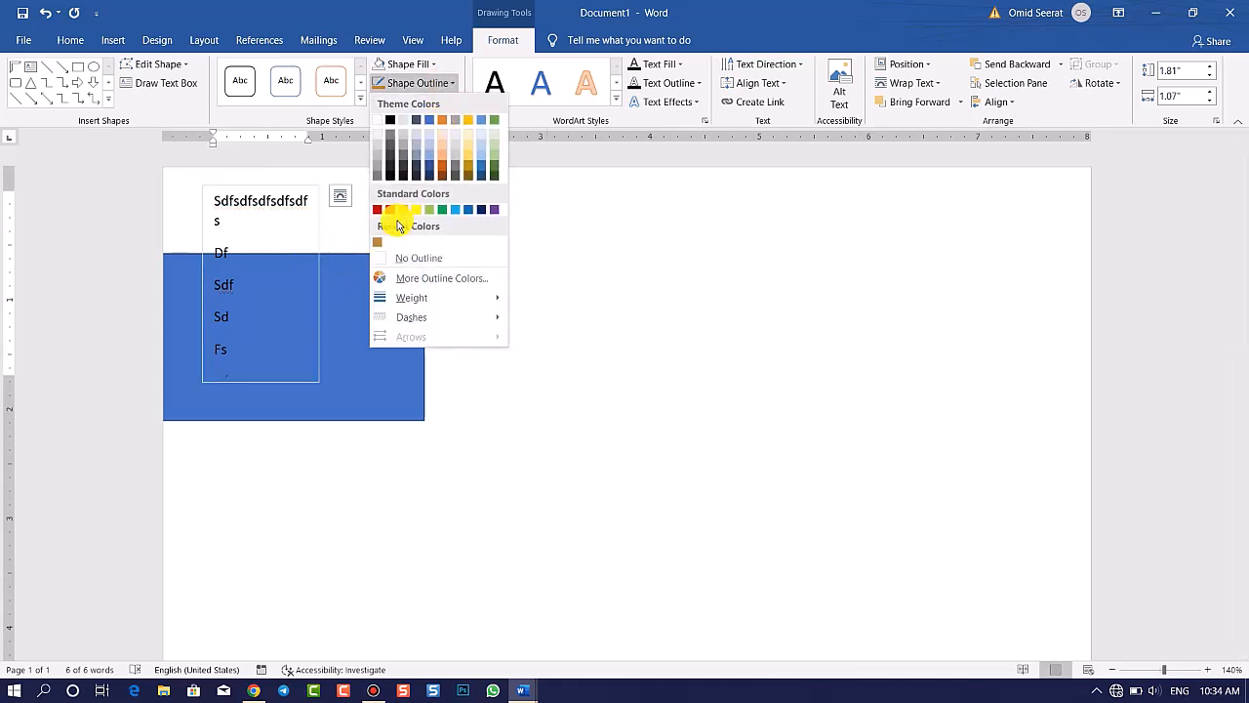
left_click(412, 259)
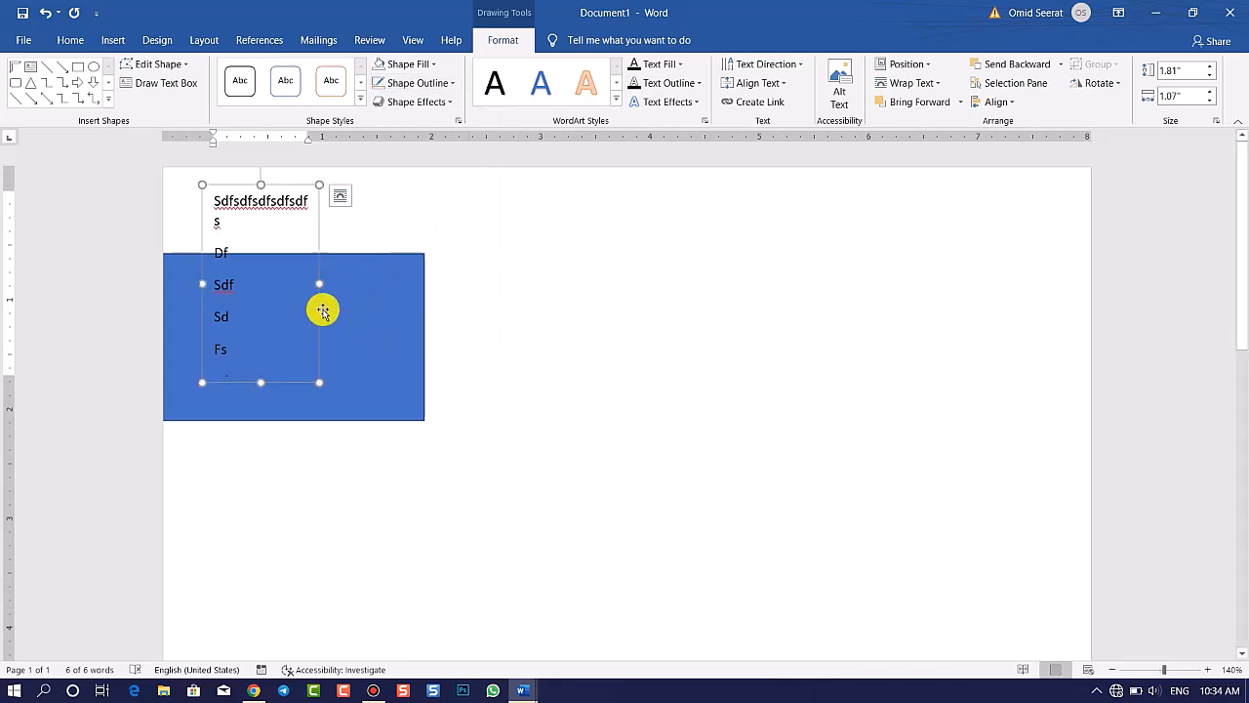
Move the transparent text box to the page's right edge and check the page in the print preview
left_click_drag(319, 311, 1075, 310)
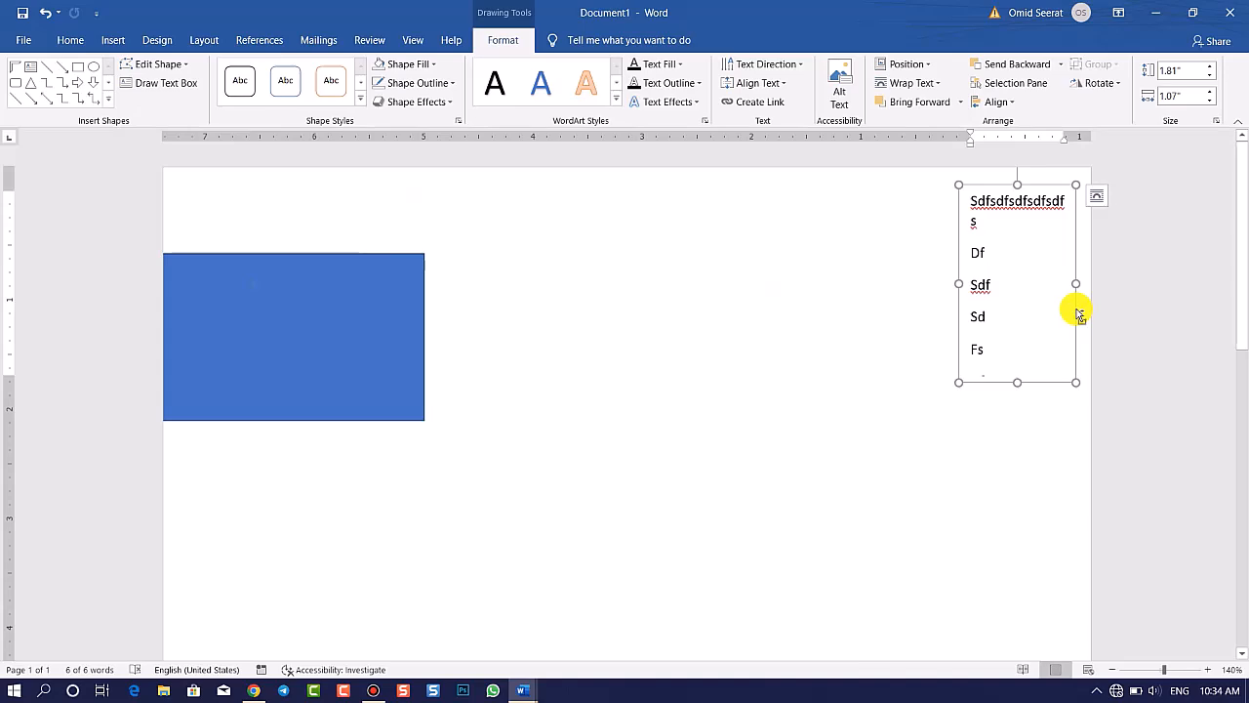
key("ctrl+p")
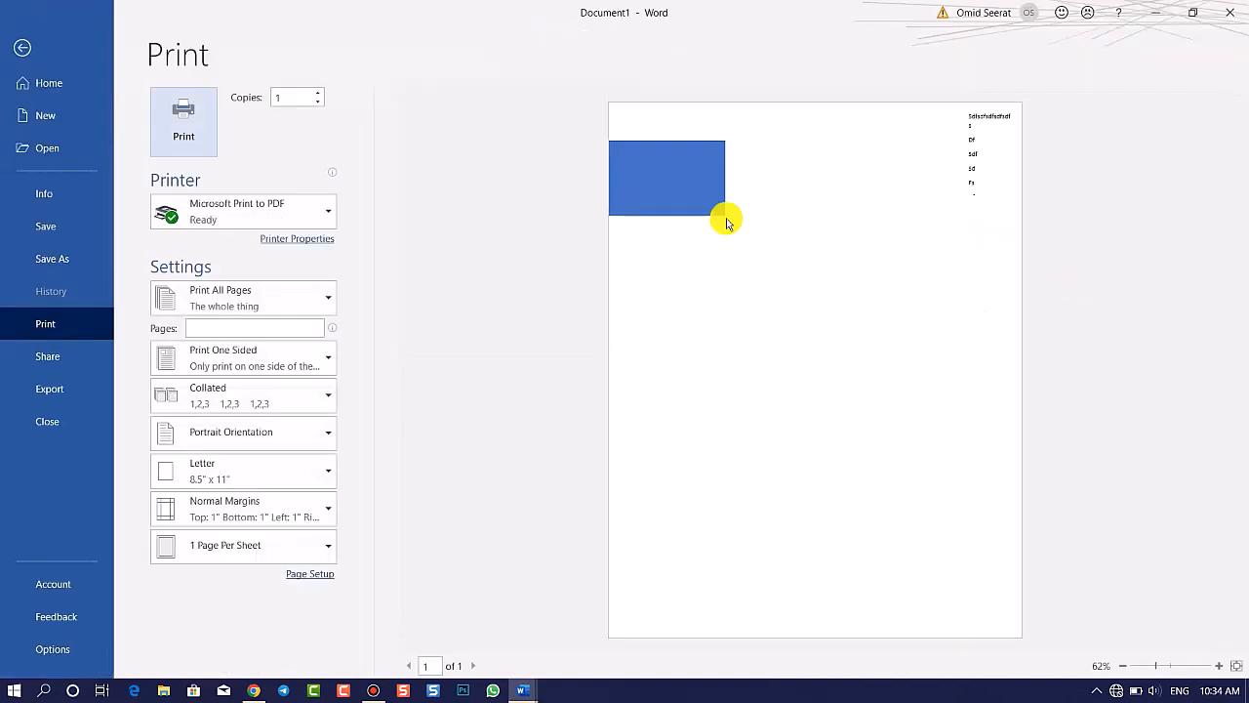
left_click(19, 42)
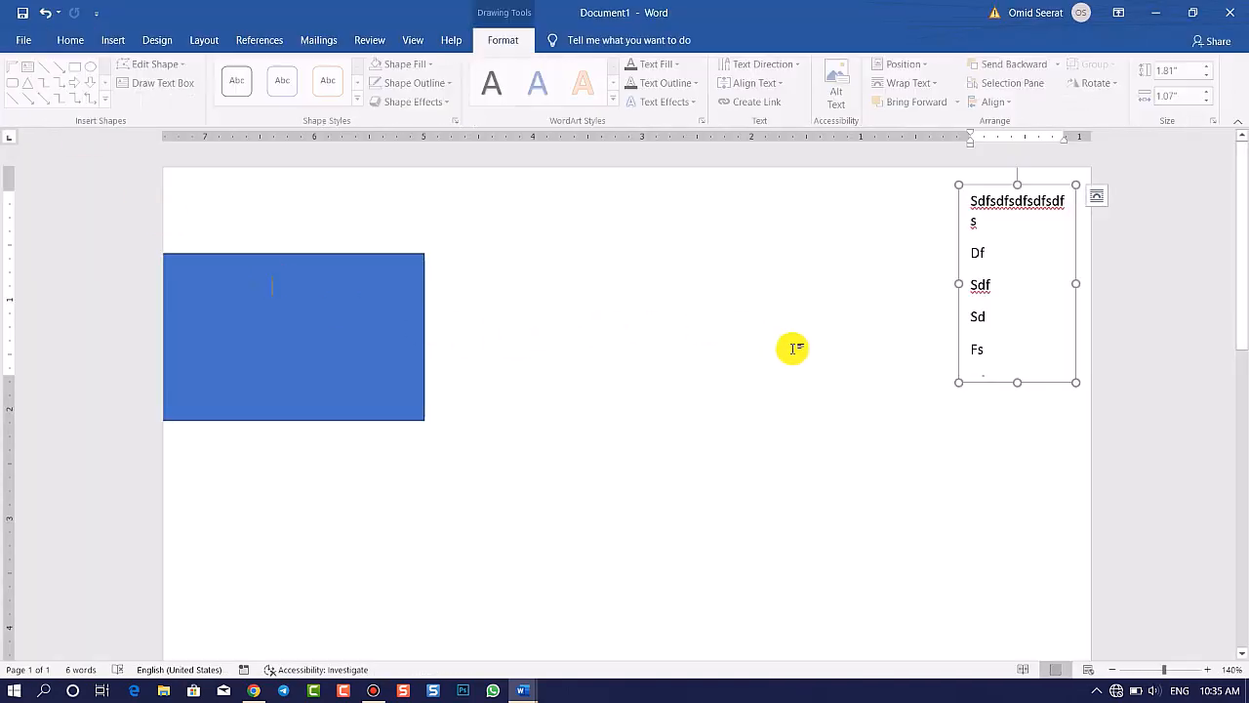
Widen the text box to about 3.19 inches and move the blue rectangle down and away from the page's left edge
left_click_drag(959, 283, 728, 266)
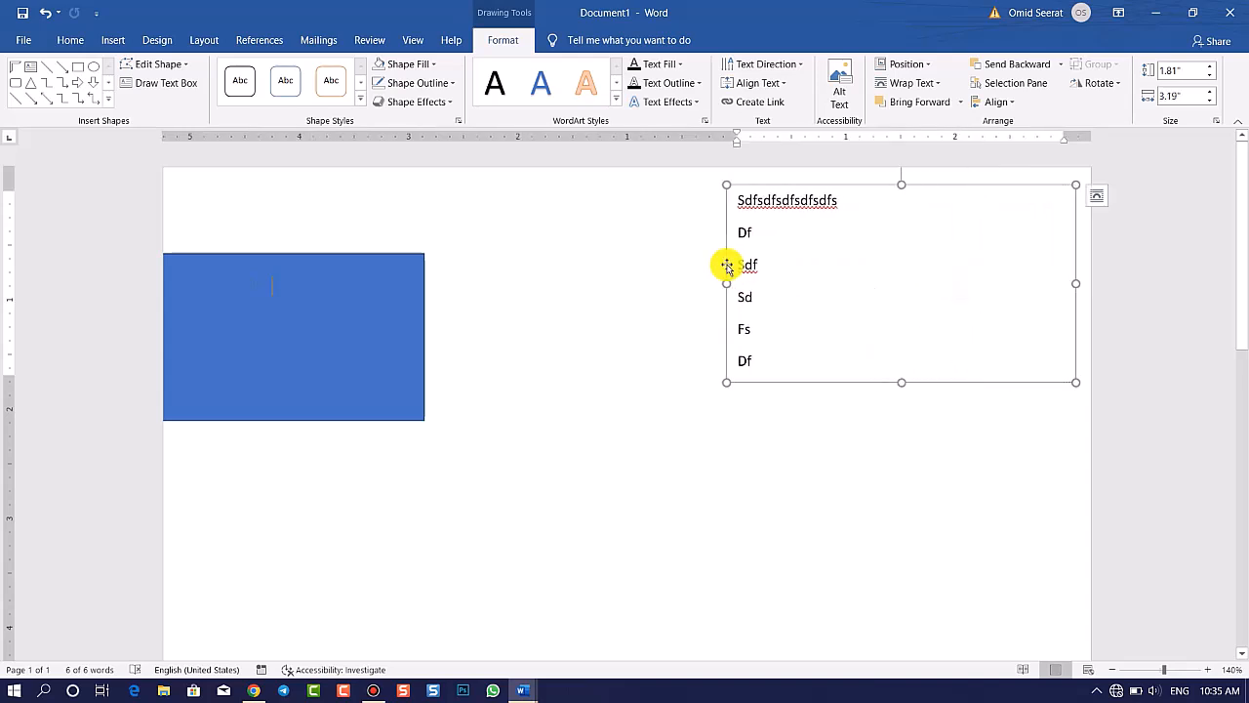
left_click(342, 309)
left_click_drag(488, 402, 510, 414)
Move the text box to the page's upper-left area so its lower part overlaps the blue rectangle
left_click(787, 312)
left_click(775, 289)
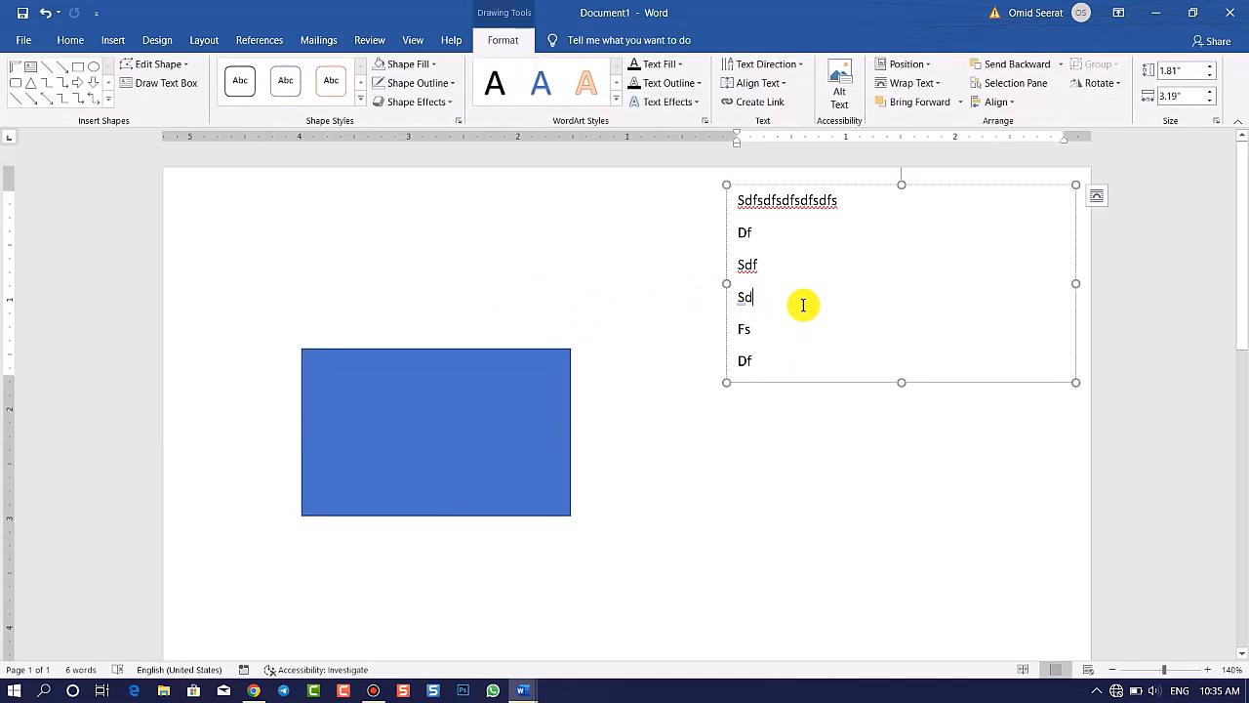
left_click_drag(798, 381, 261, 394)
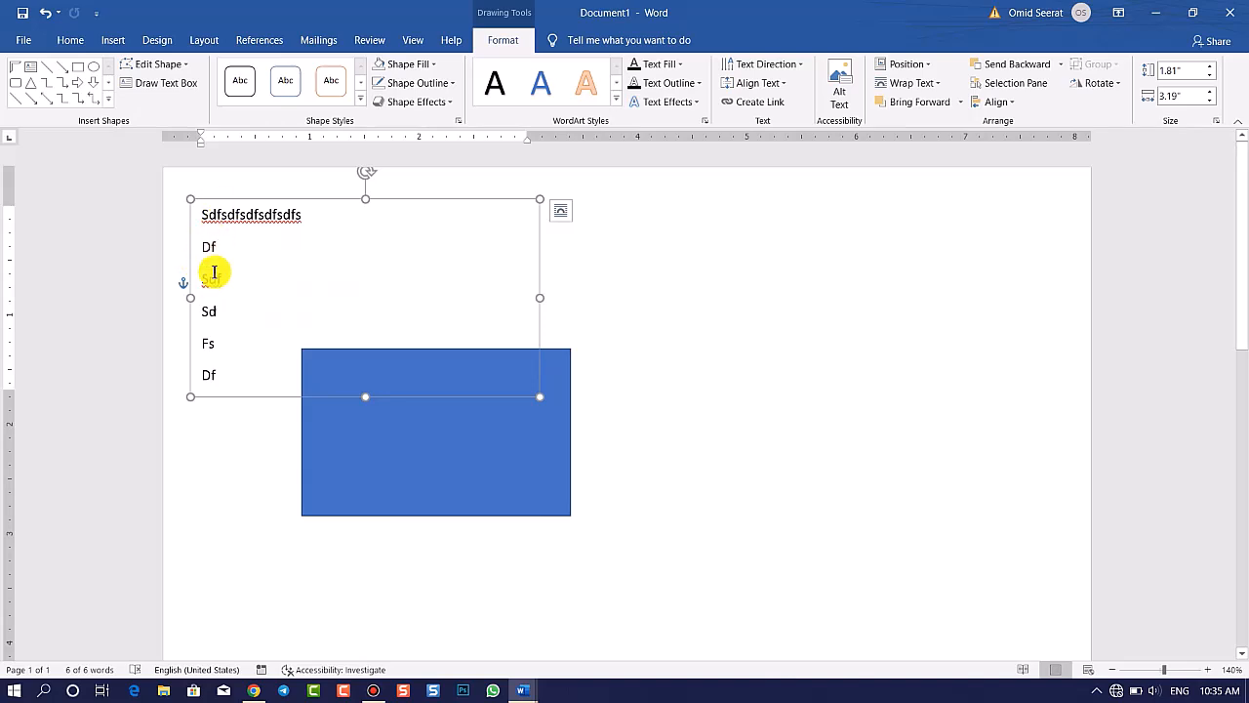
double_click(1032, 235)
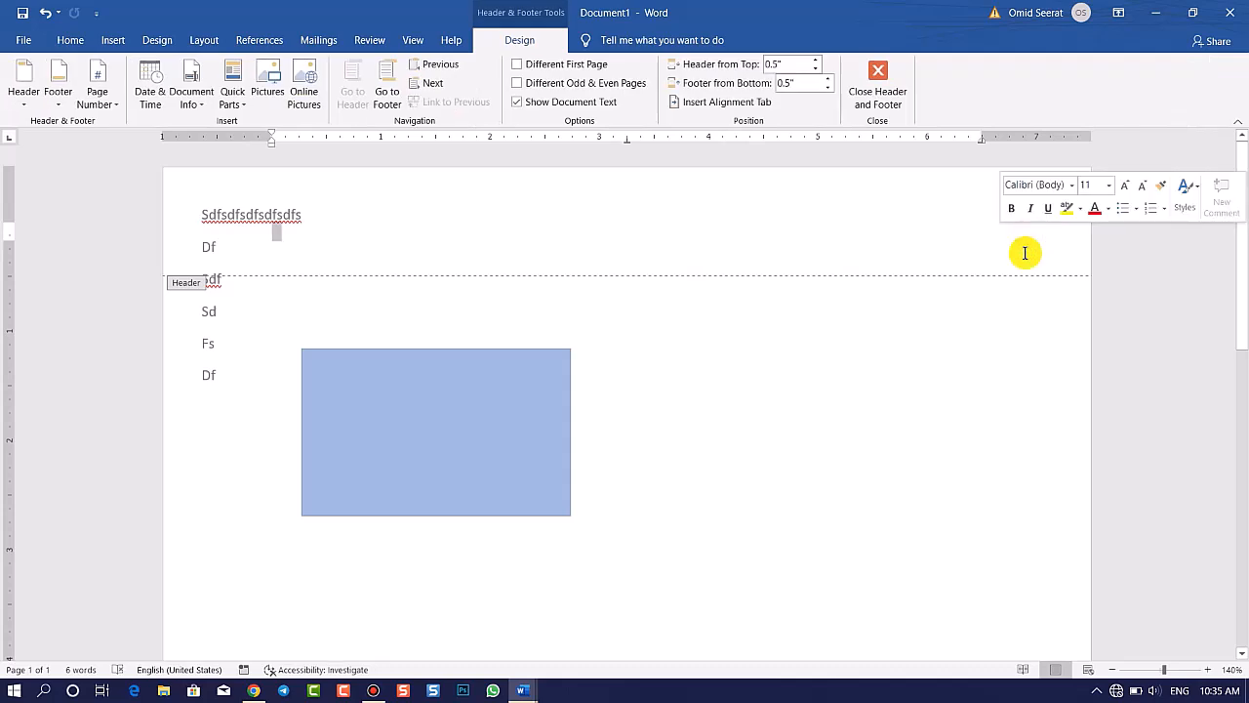
double_click(1025, 304)
double_click(1052, 332)
Delete the blue rectangle behind the text box
left_click(311, 300)
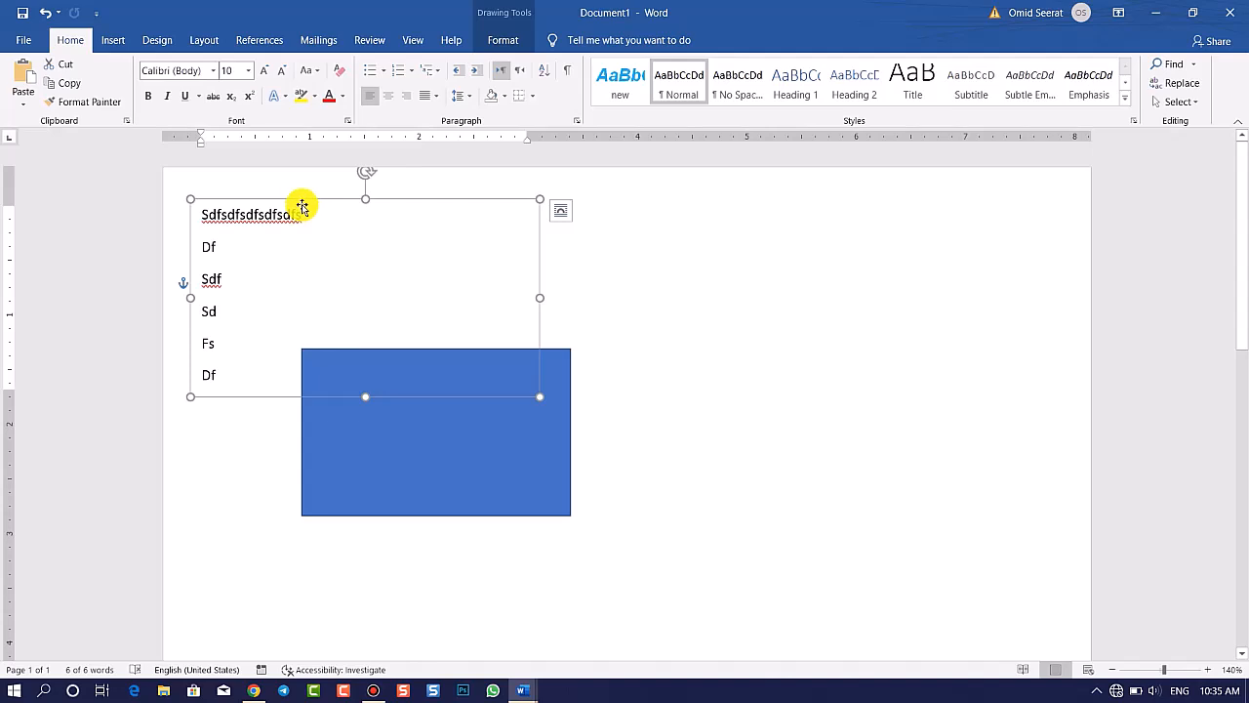
mouse_move(301, 198)
left_mouse_down()
mouse_move(299, 182)
mouse_move(299, 194)
left_mouse_up()
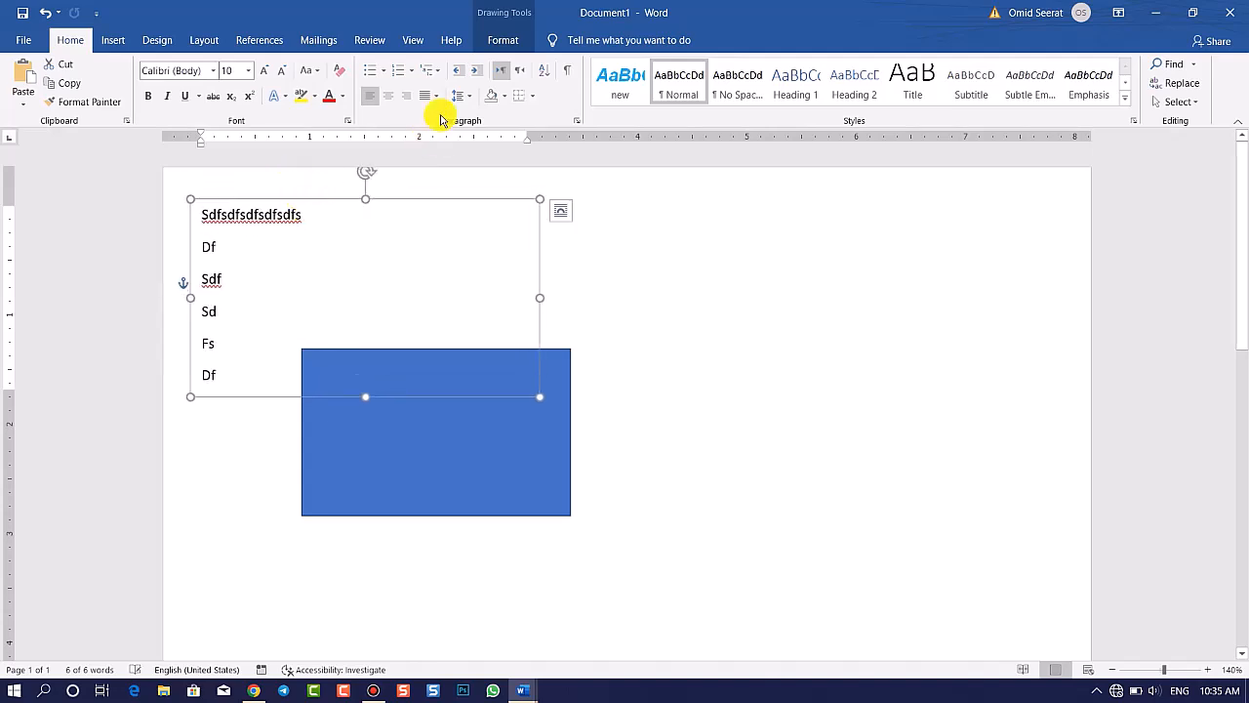
left_click(506, 40)
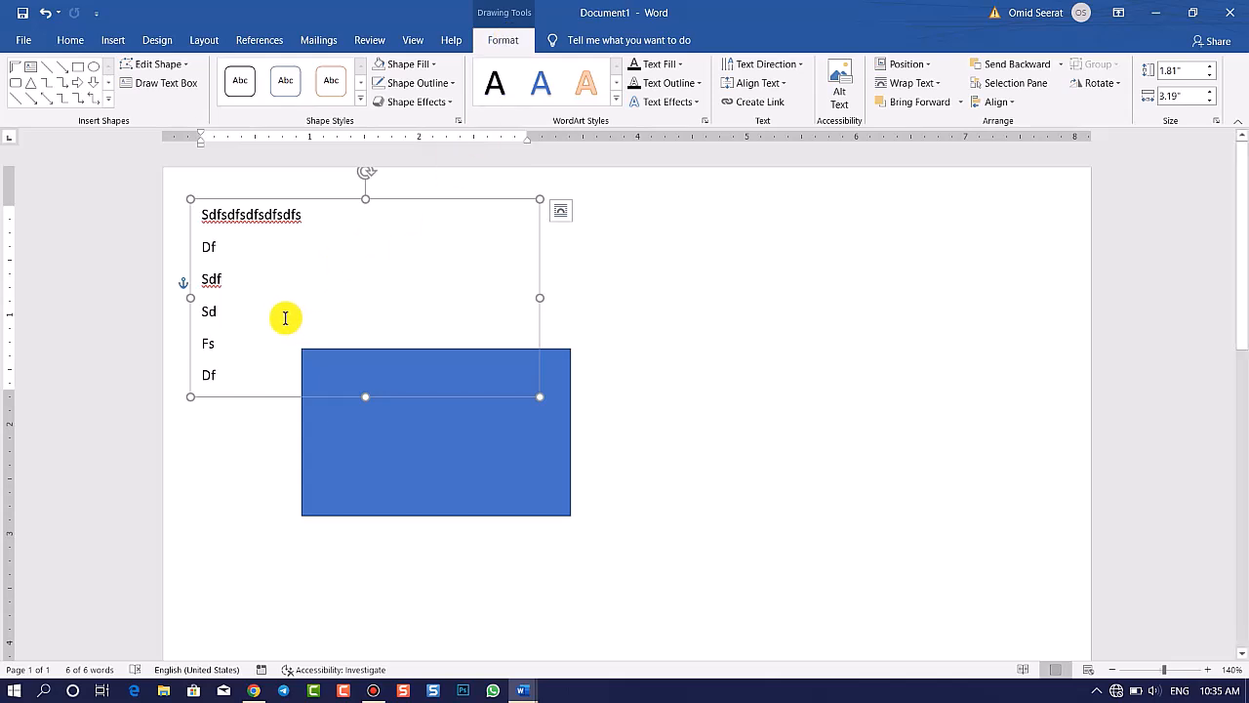
left_click(400, 416)
key("Delete")
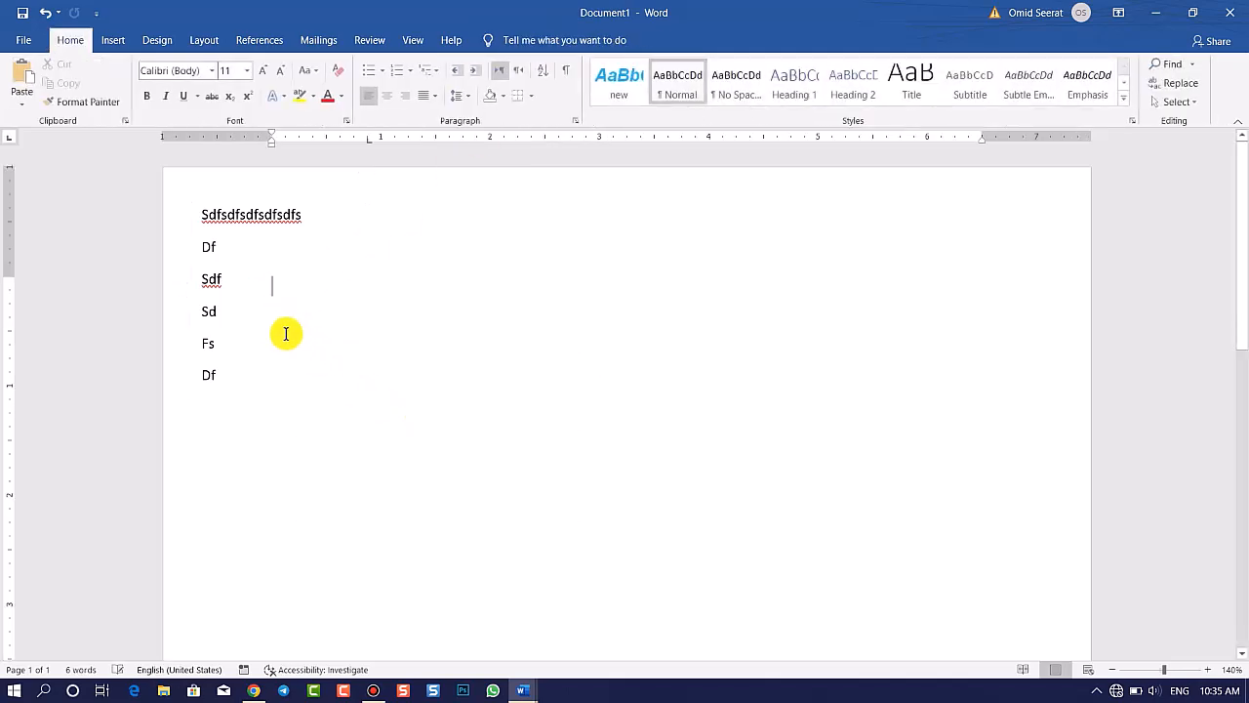
Look through the theme styles and presets available for the text box without applying one
left_click(263, 298)
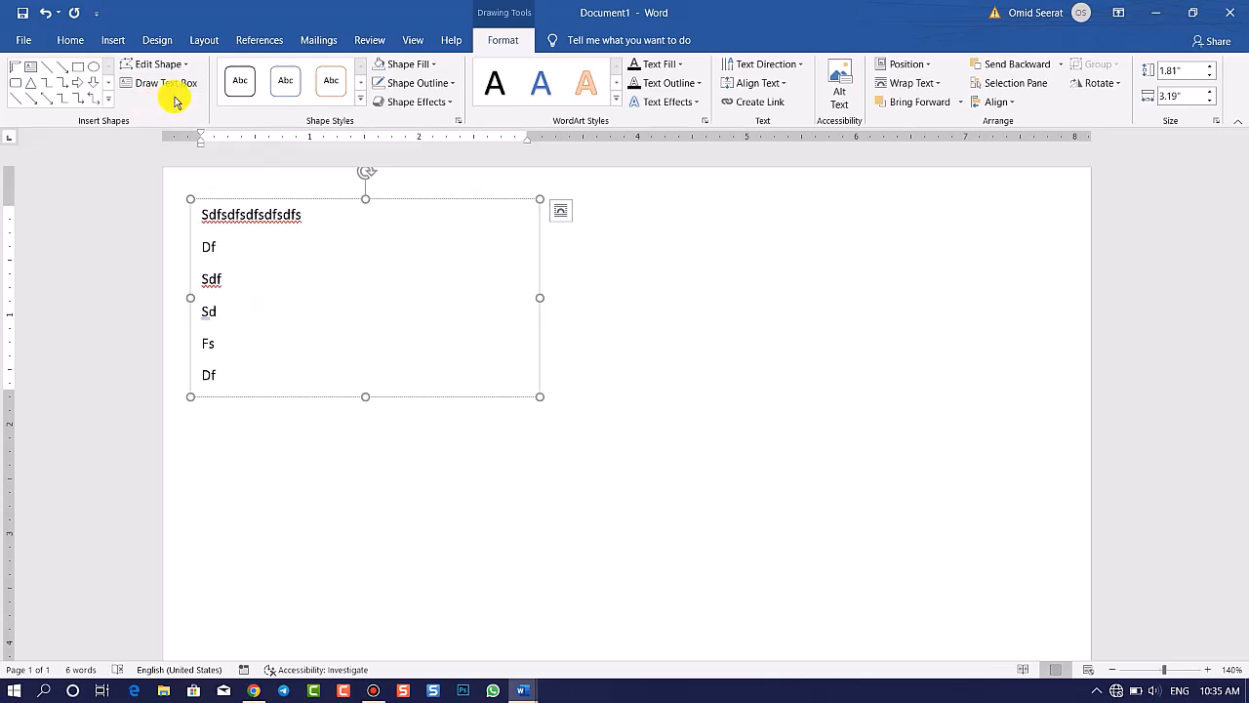
left_click(359, 102)
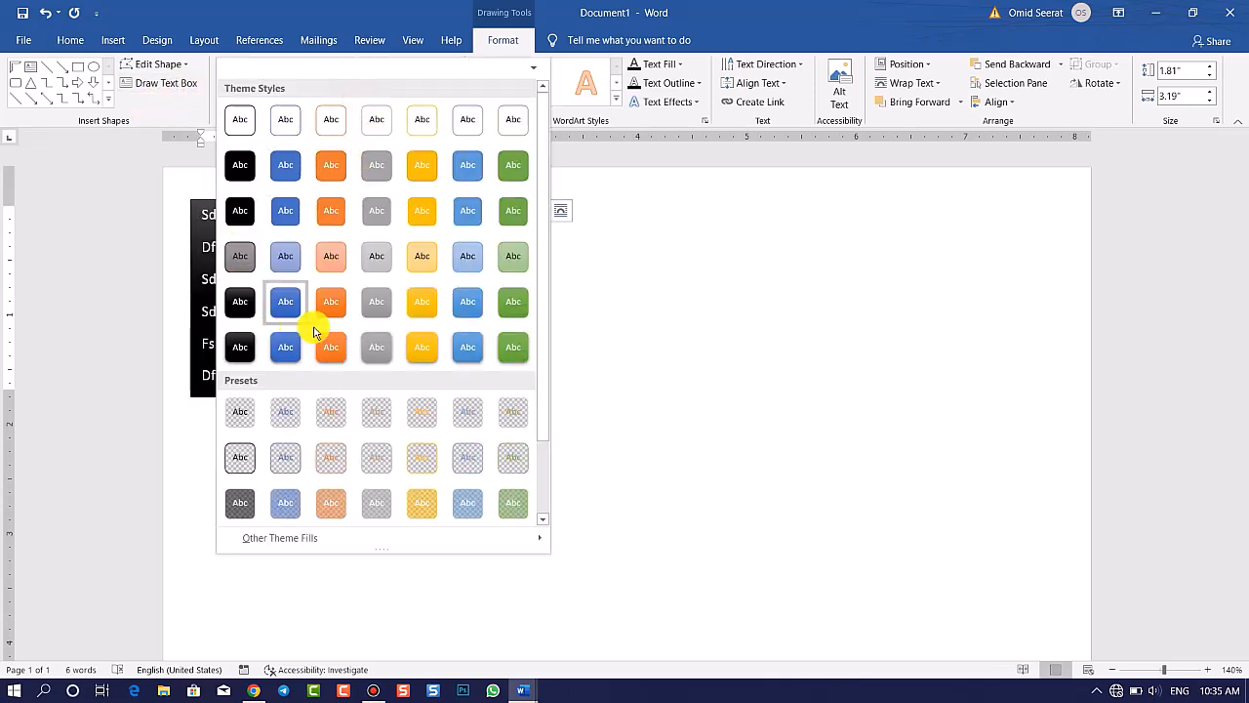
left_click(669, 195)
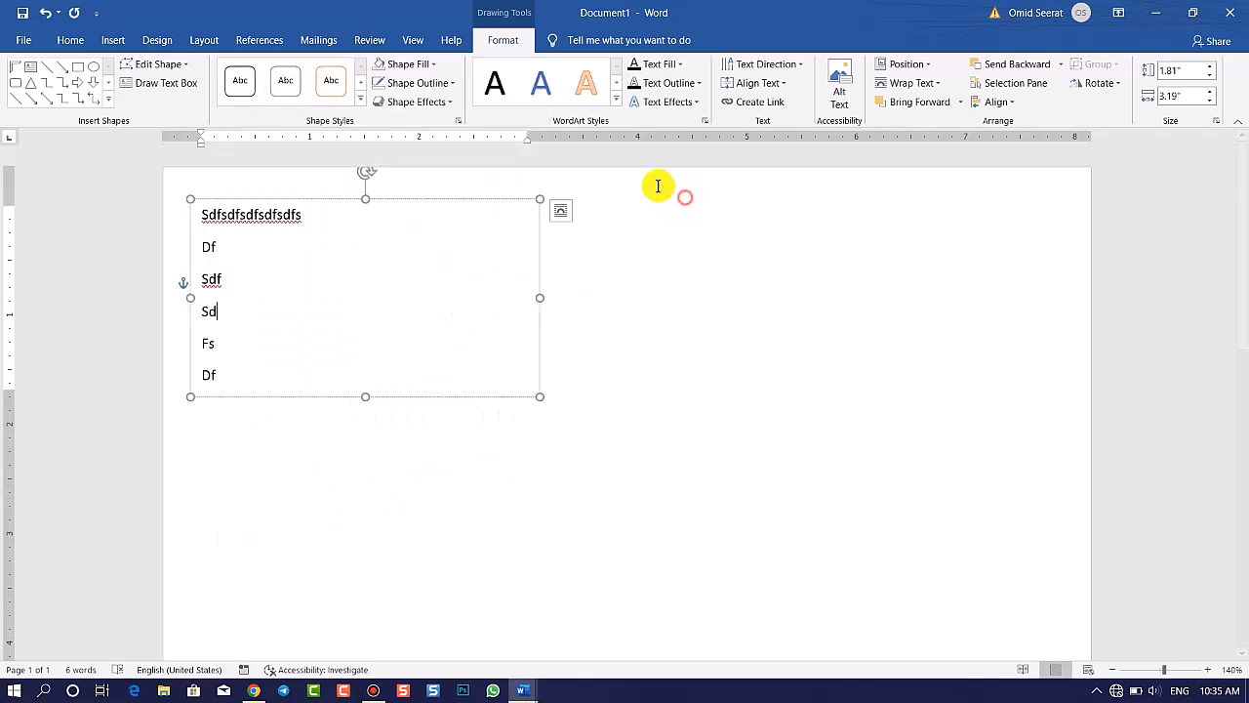
Fill the text box with the gray-and-brown bridge picture from the Photos folder and move it to the middle of the page
left_click(430, 64)
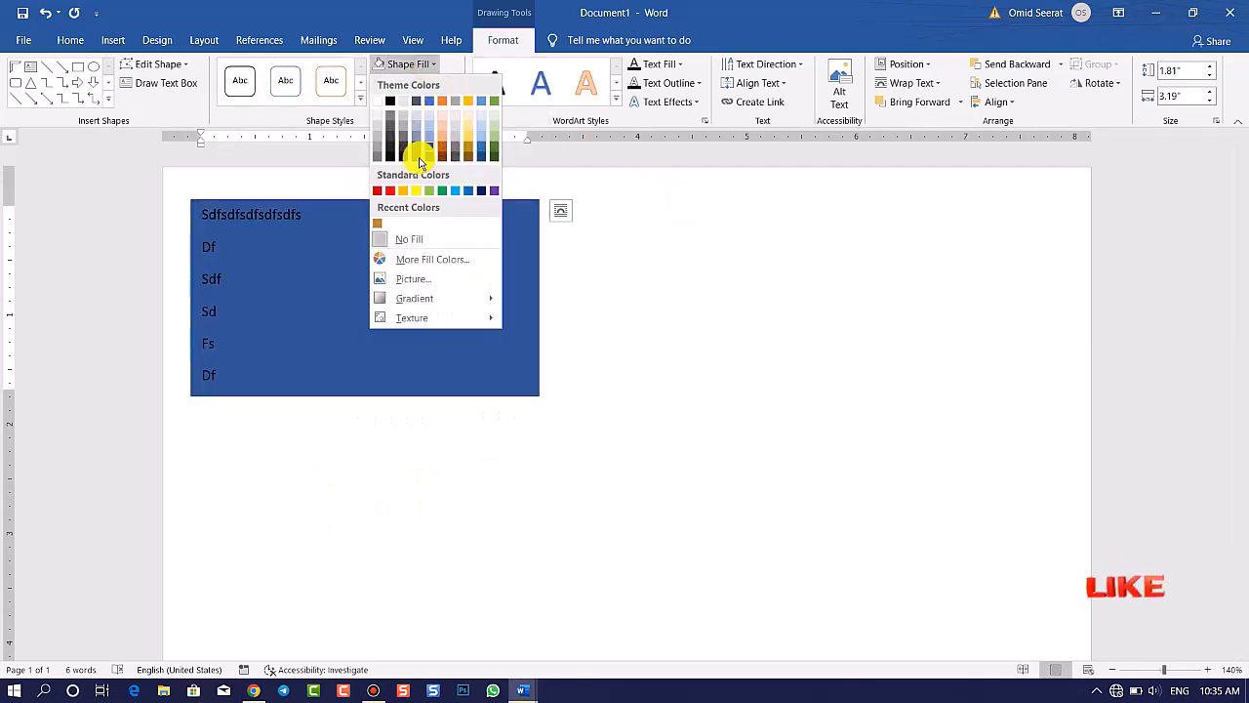
left_click(425, 279)
left_click(493, 308)
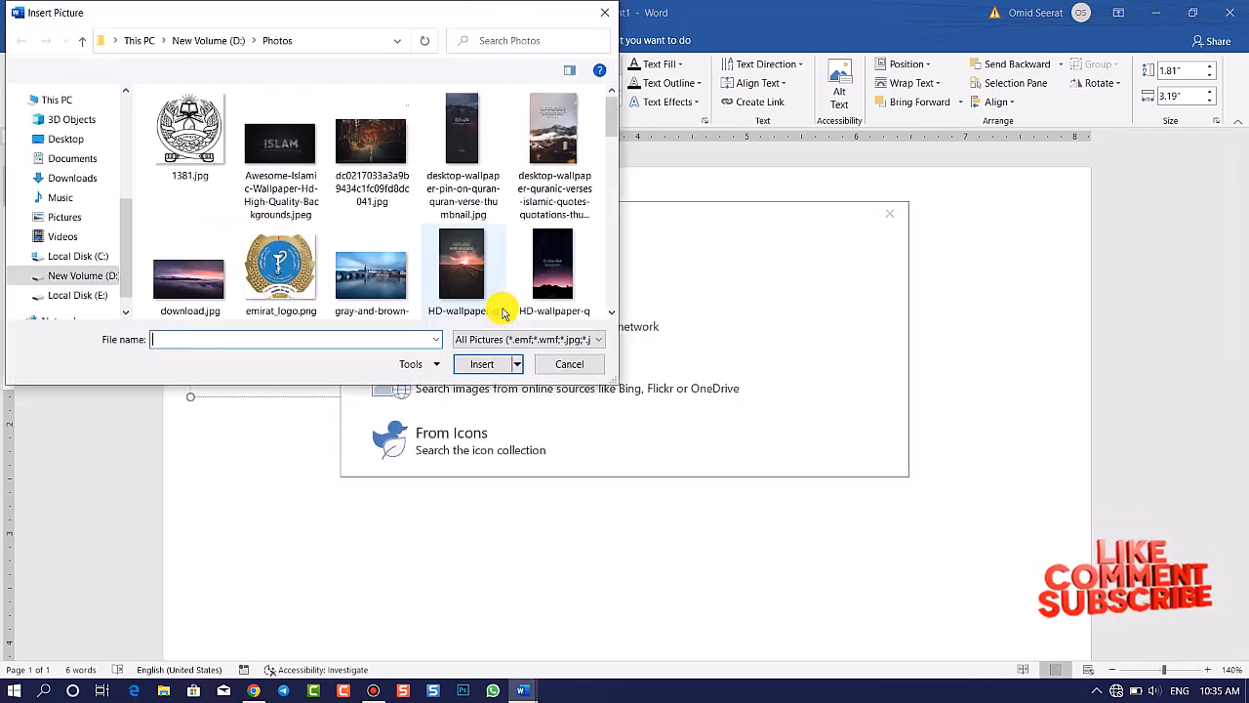
left_click(361, 276)
left_click(493, 363)
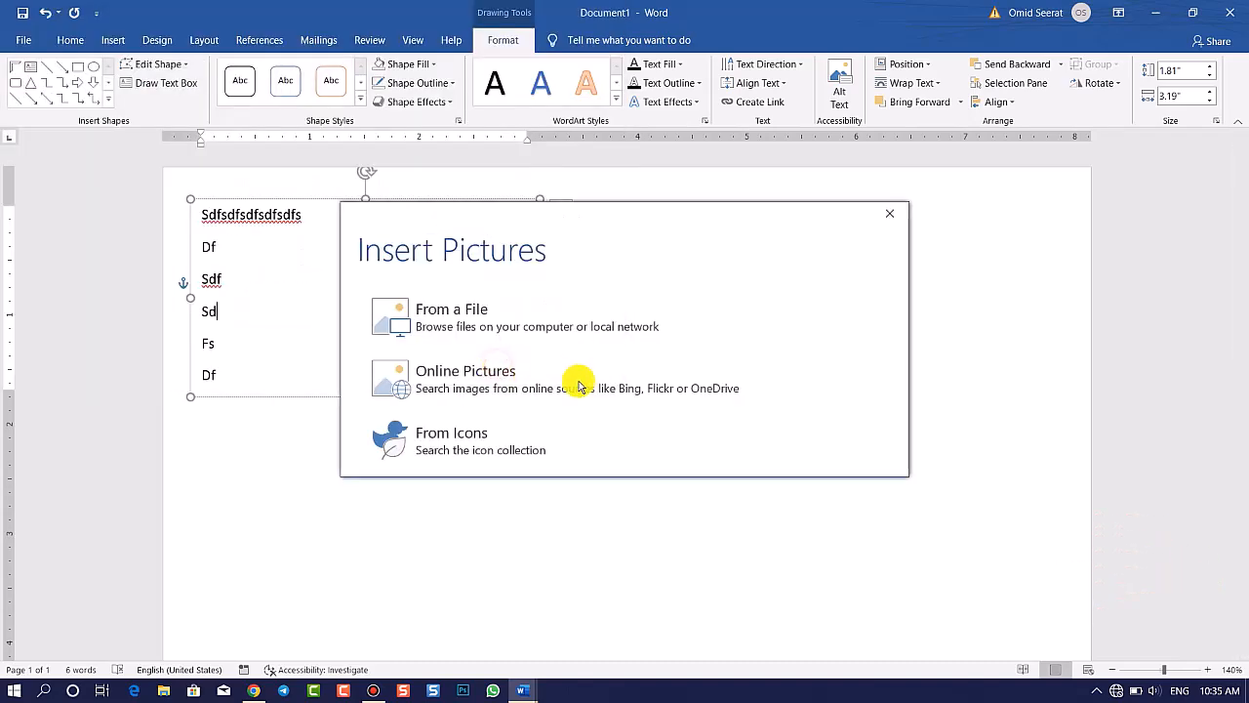
left_click_drag(514, 398, 761, 439)
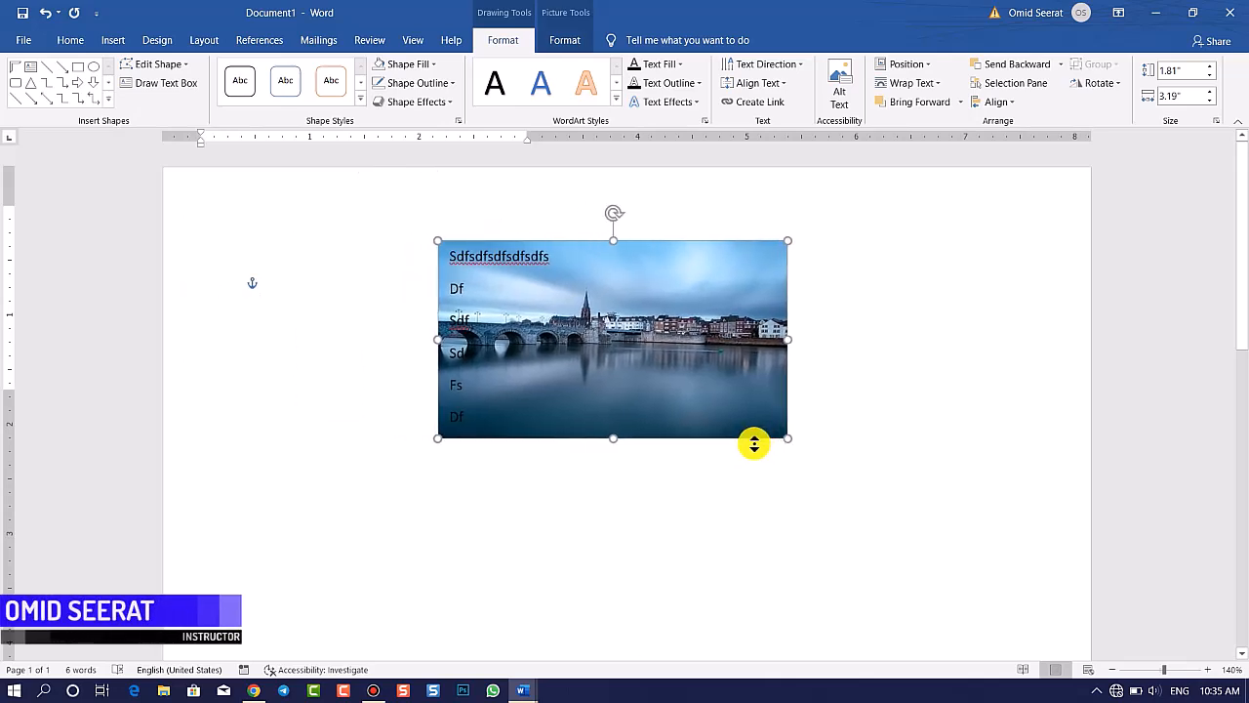
View the outline colors and line weights available for the picture-filled text box without changing its outline
left_click(440, 84)
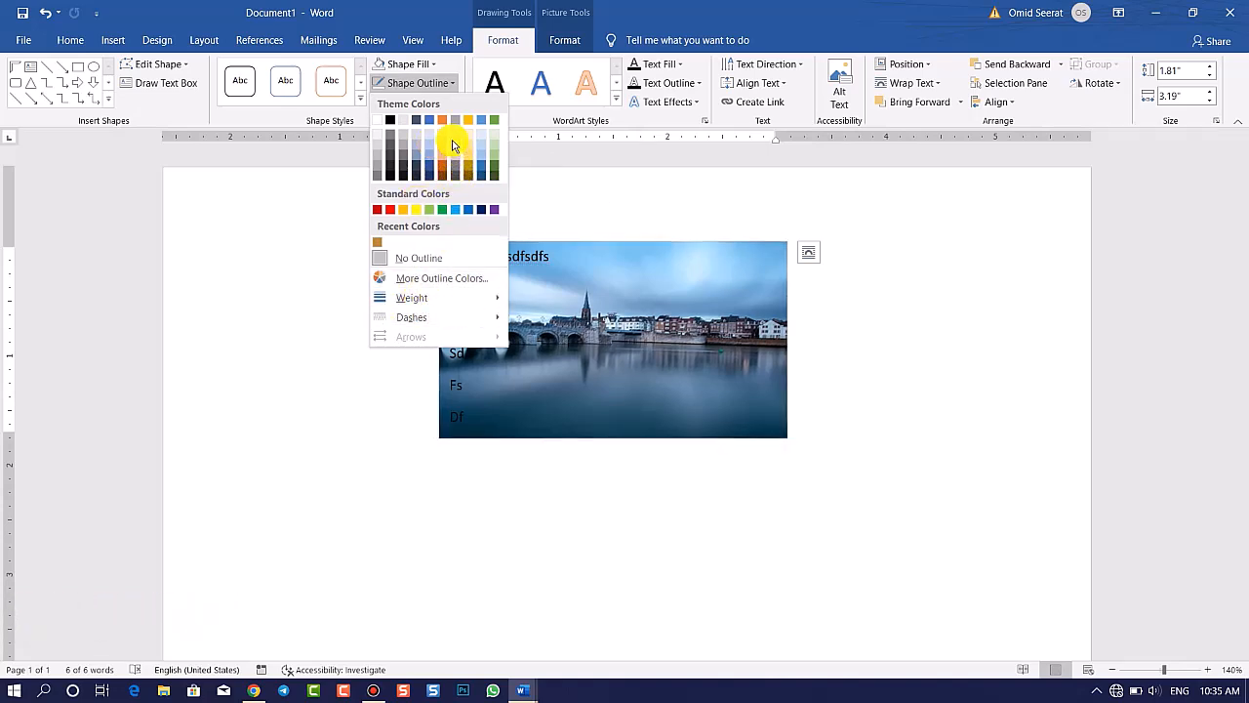
mouse_move(412, 298)
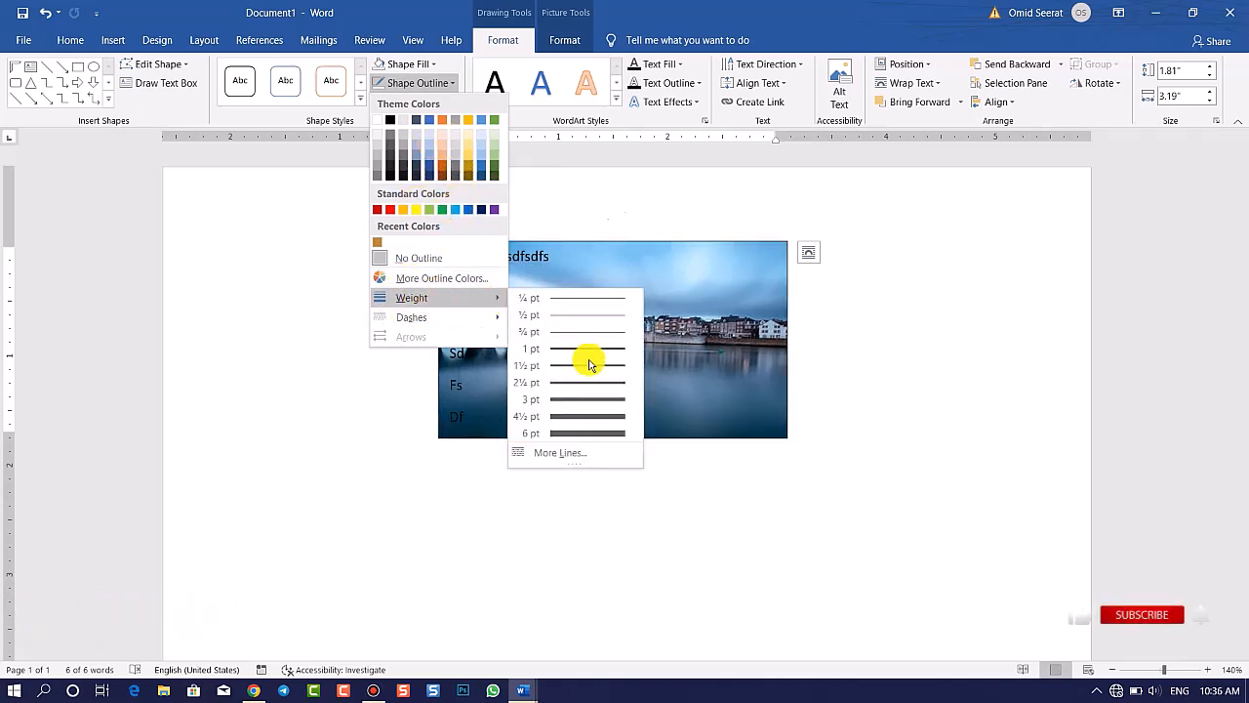
left_click(357, 424)
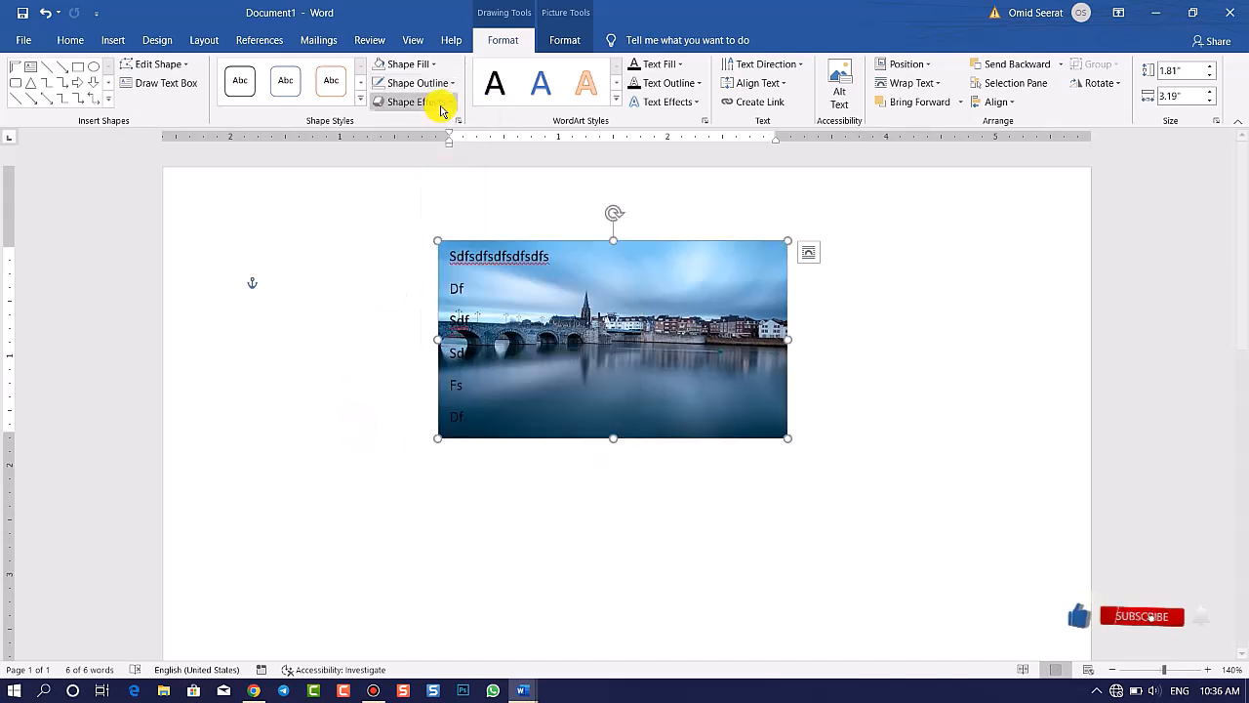
View the shape effect categories available for the picture-filled text box without applying one
left_click(436, 102)
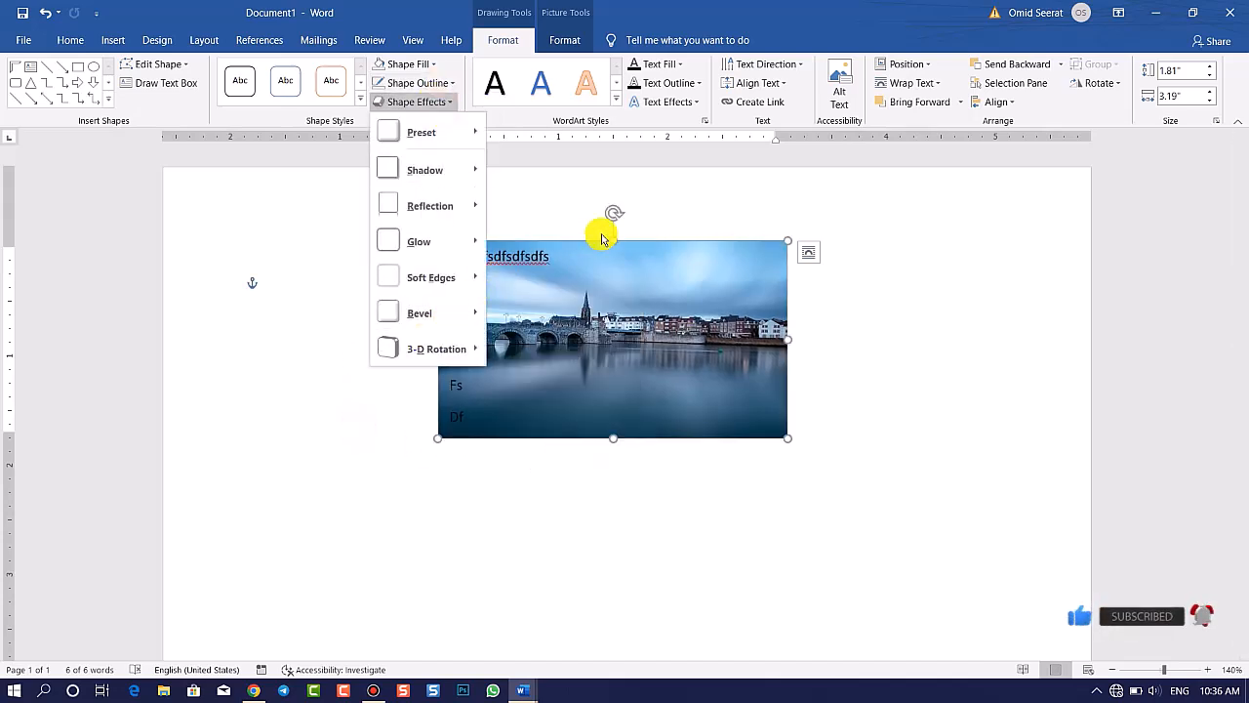
left_click(683, 330)
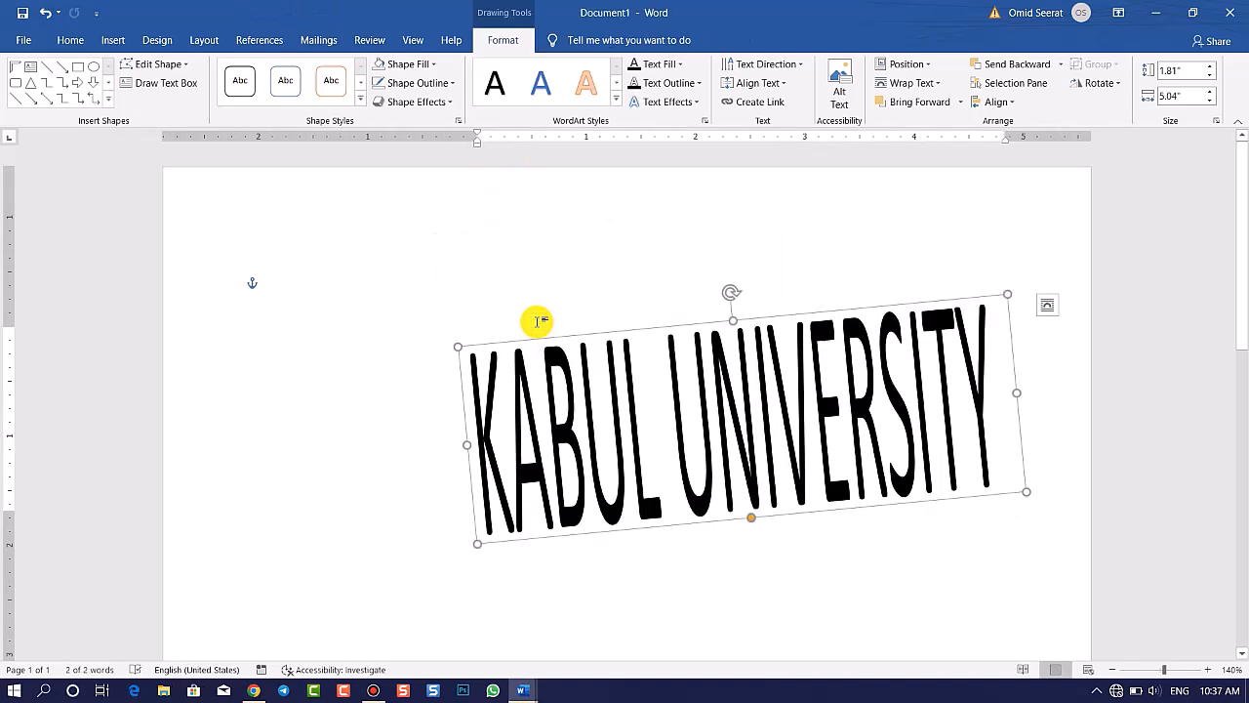
Delete the tilted KABUL UNIVERSITY text box and close the document without saving the changes
key("Delete")
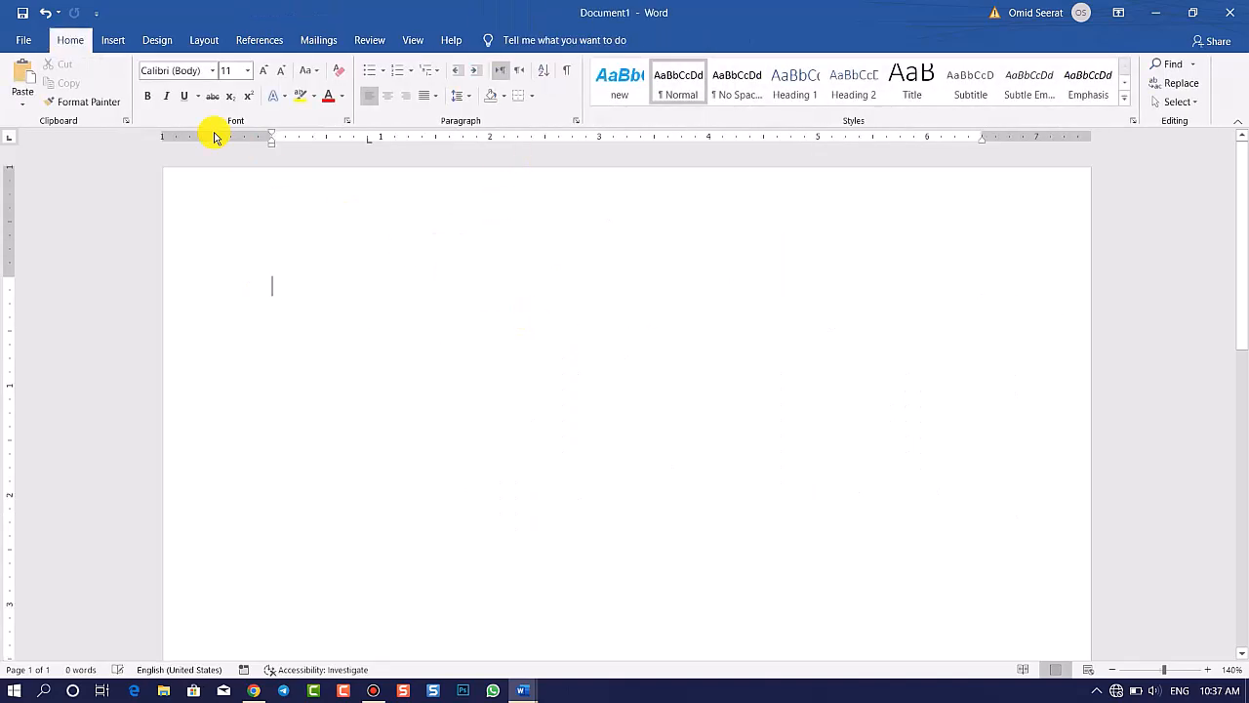
left_click(114, 40)
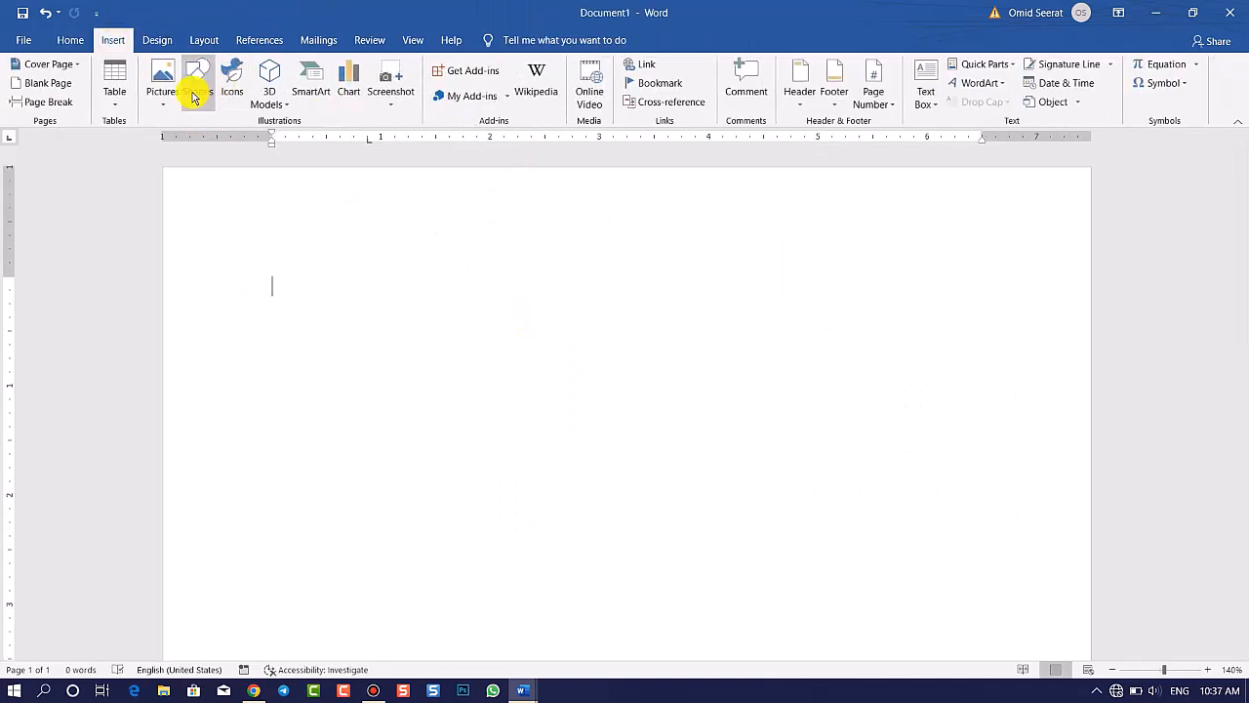
left_click(1230, 13)
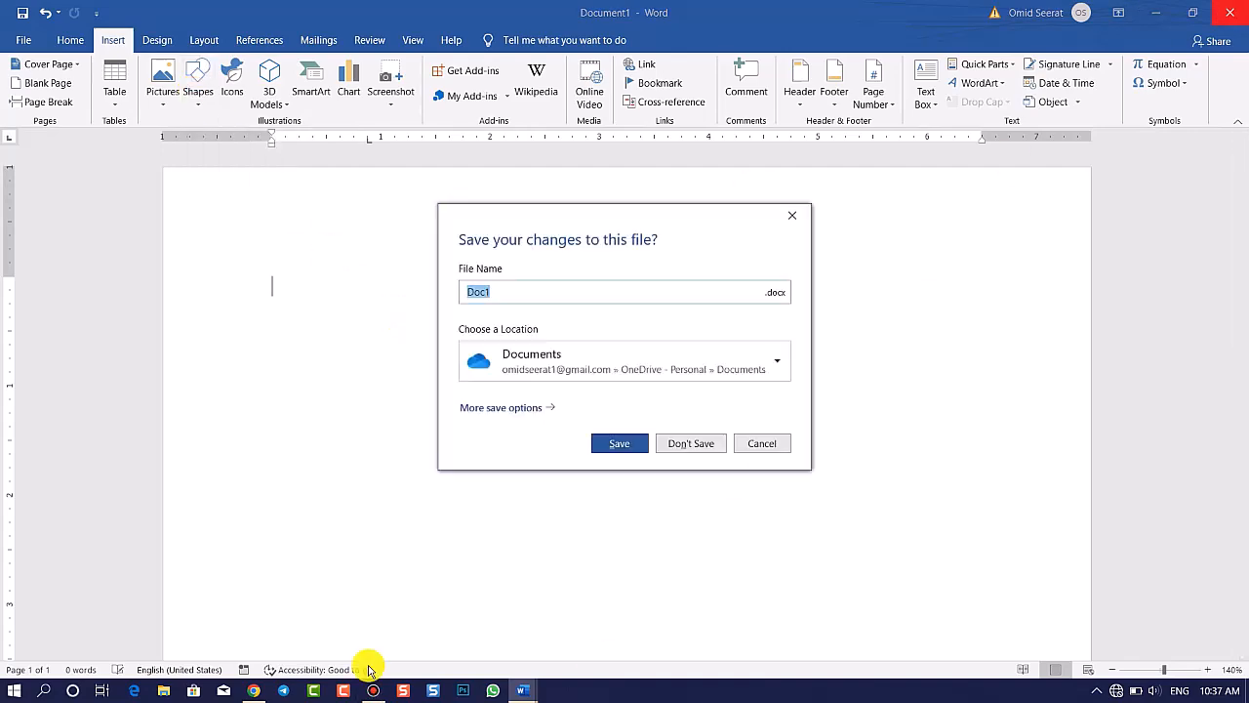
left_click(721, 444)
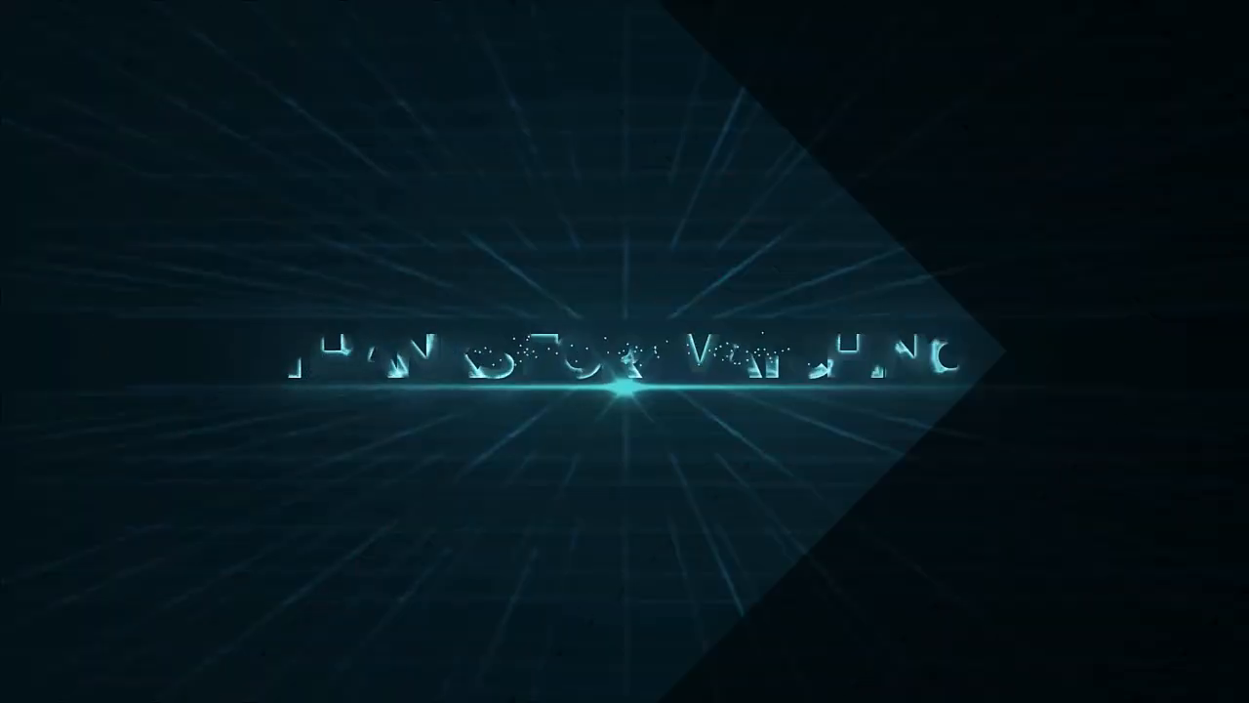